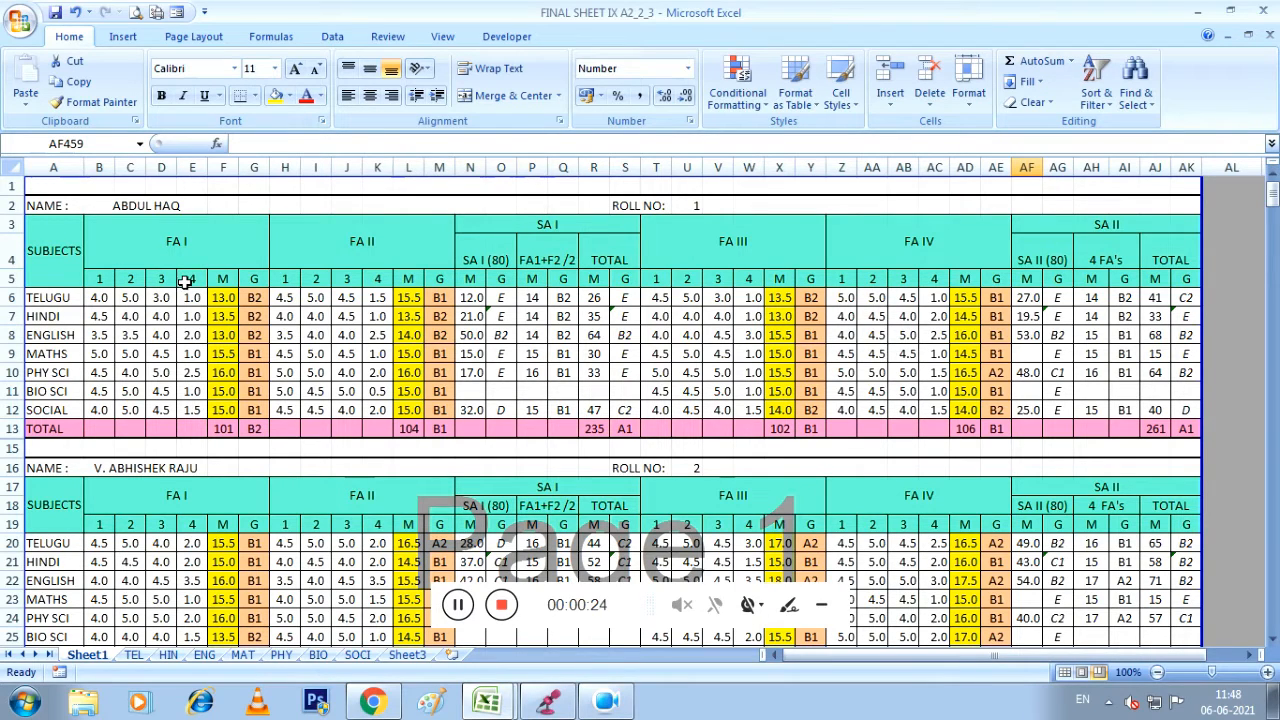
Clear the first student's four FA I component marks for all subjects, Telugu through Social (B6:E12).
click(97, 299)
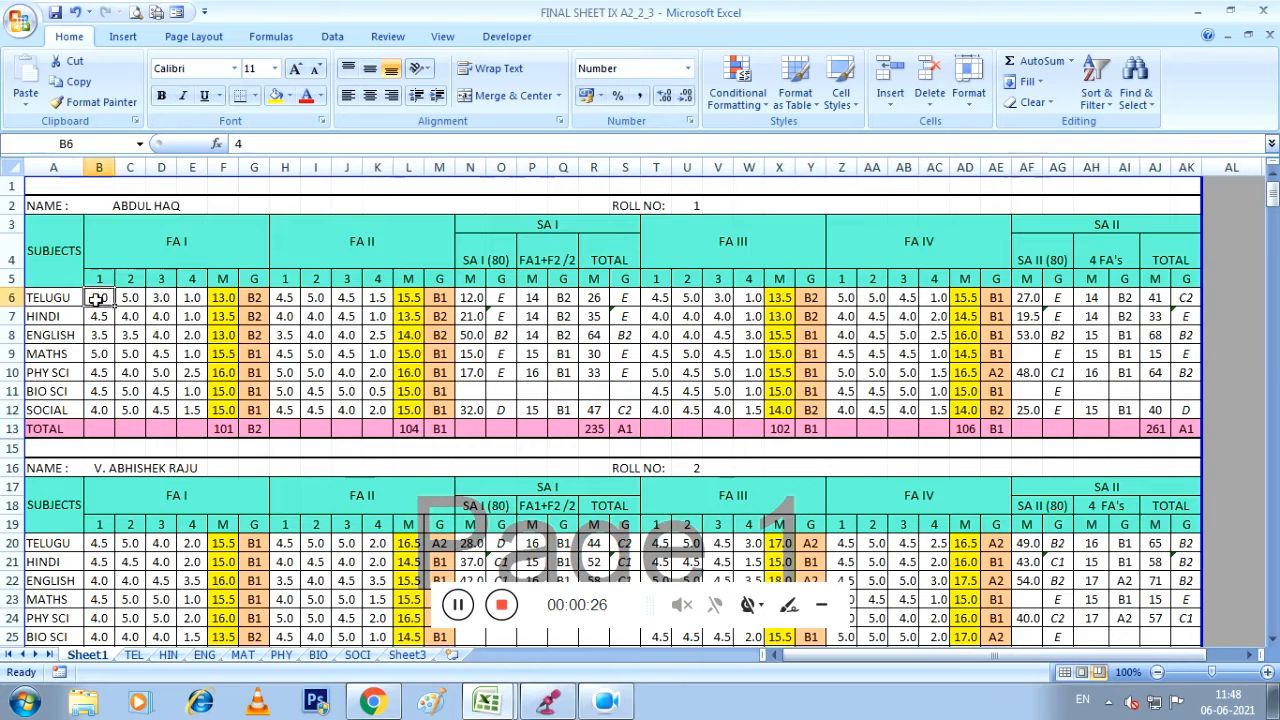
key(Return)
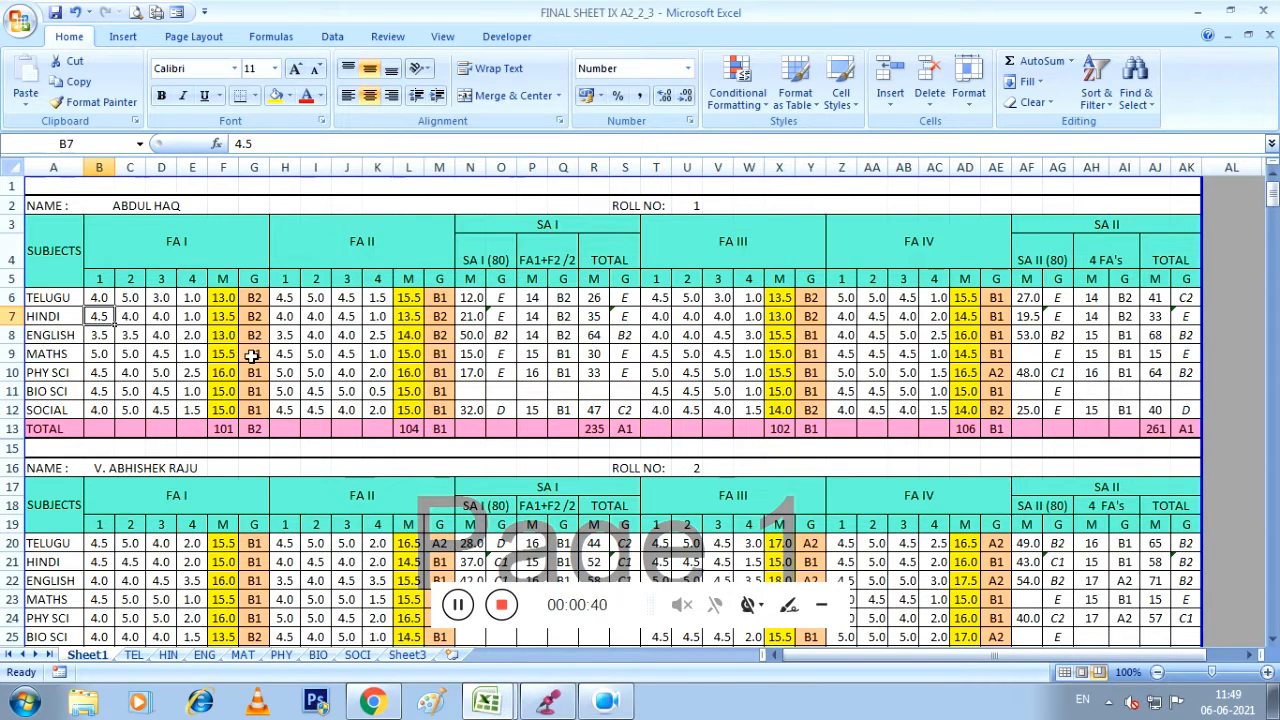
click(100, 296)
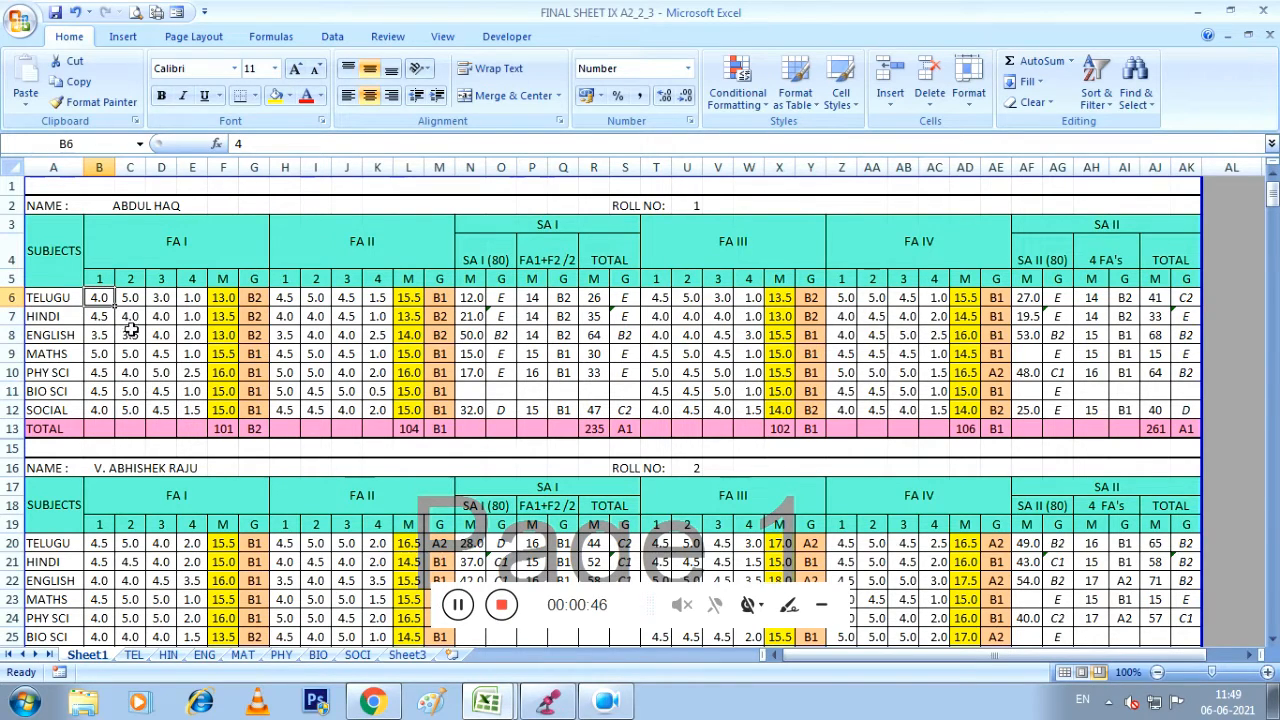
key(shift+Right)
key(shift+Right)
key(shift+Right)
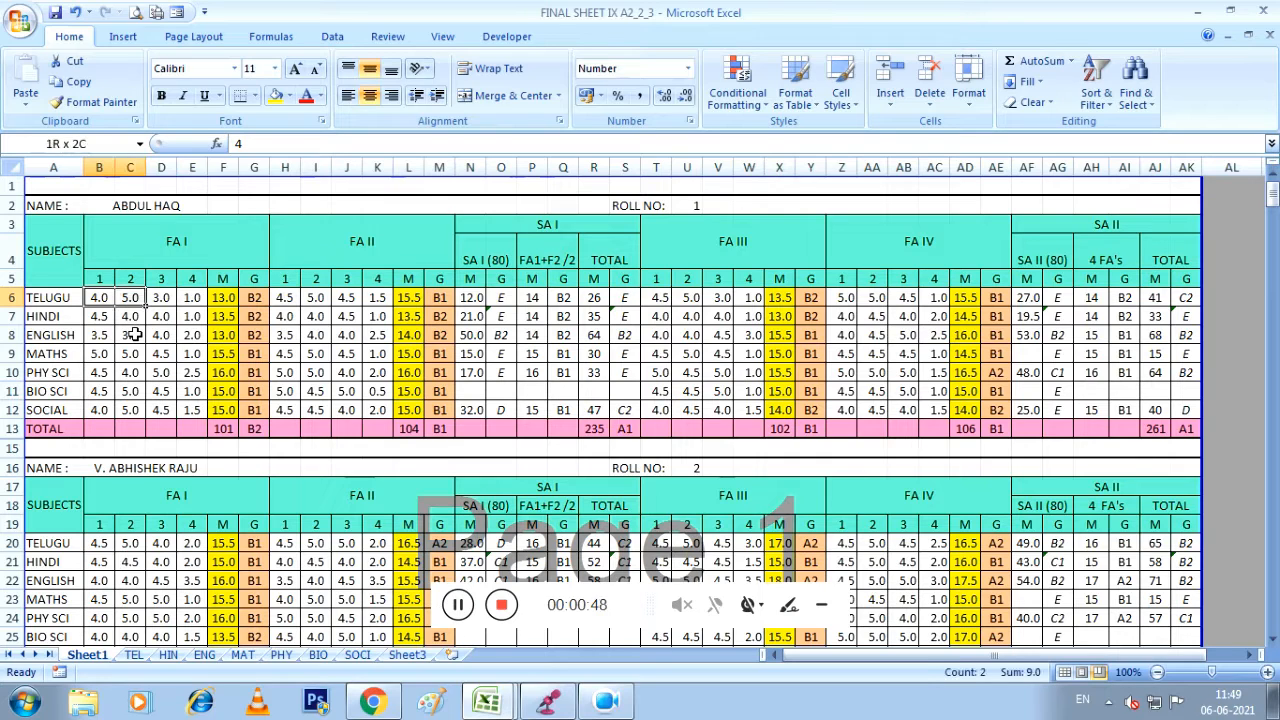
key(shift+Down)
key(shift+Down)
key(shift+Down)
key(shift+Down)
key(shift+Down)
key(shift+Down)
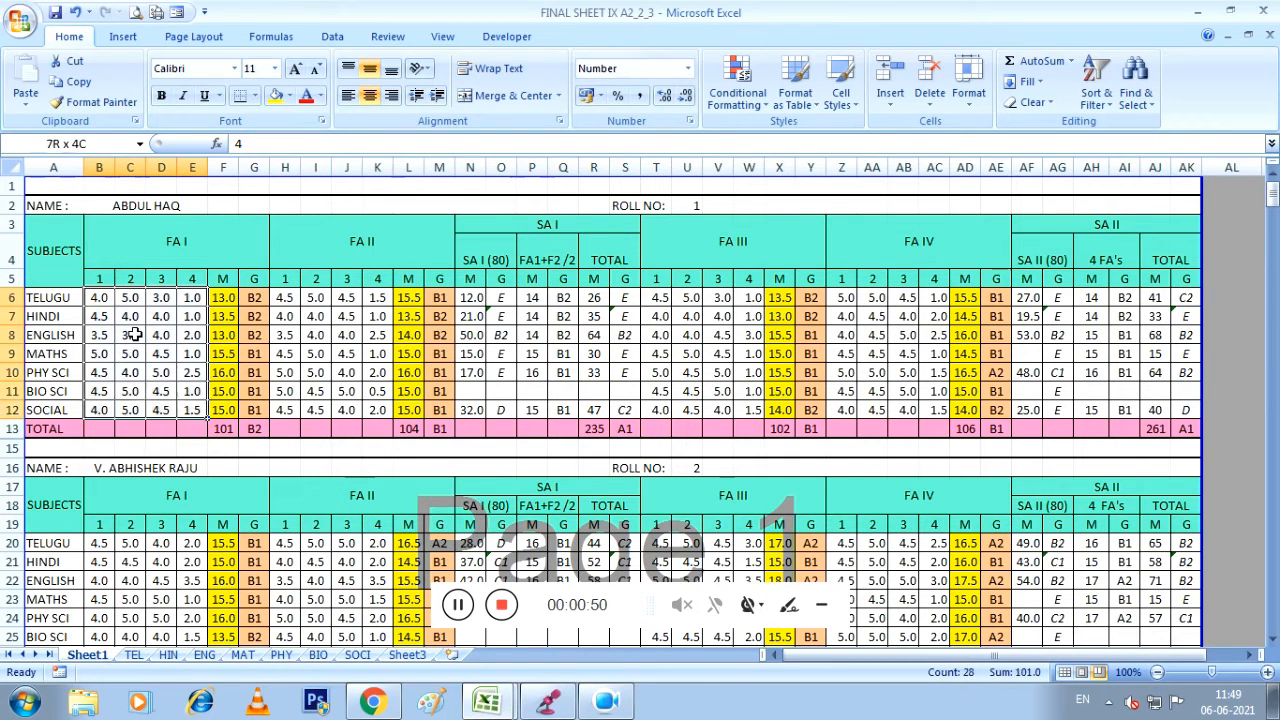
key(Delete)
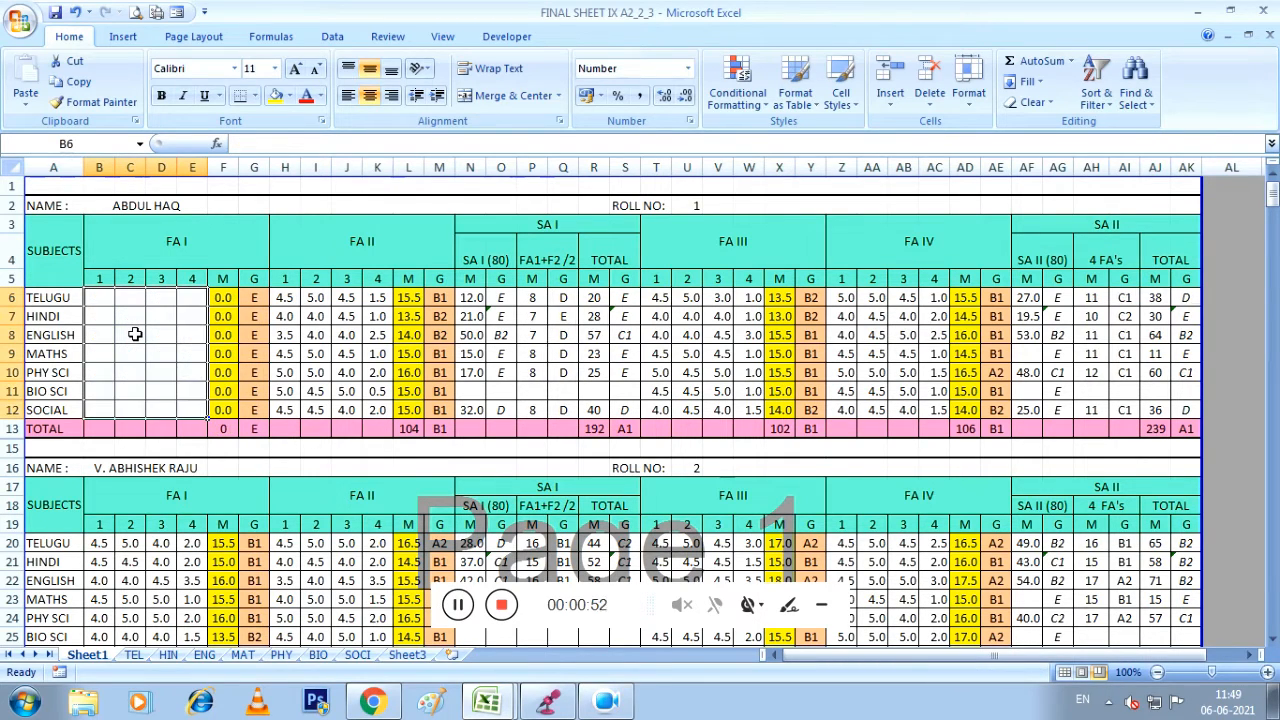
Enter 5 for each of the four FA I component marks in the first student's Telugu row.
click(172, 300)
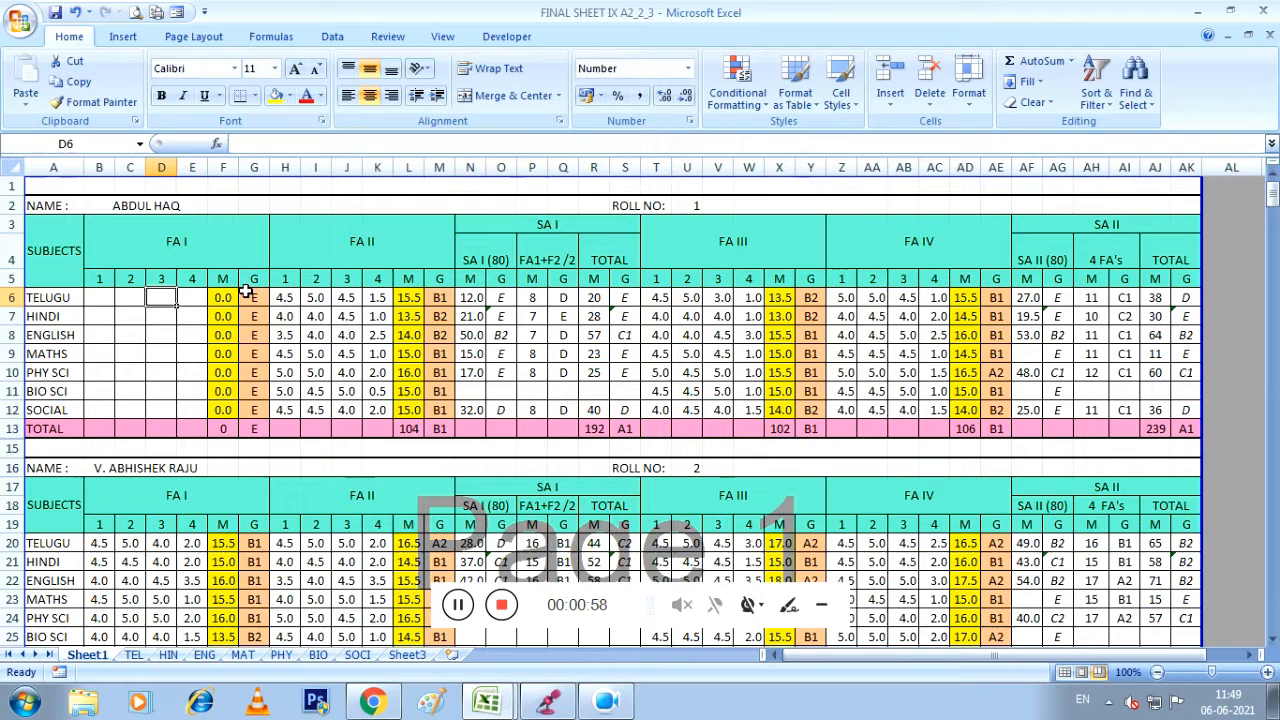
click(98, 296)
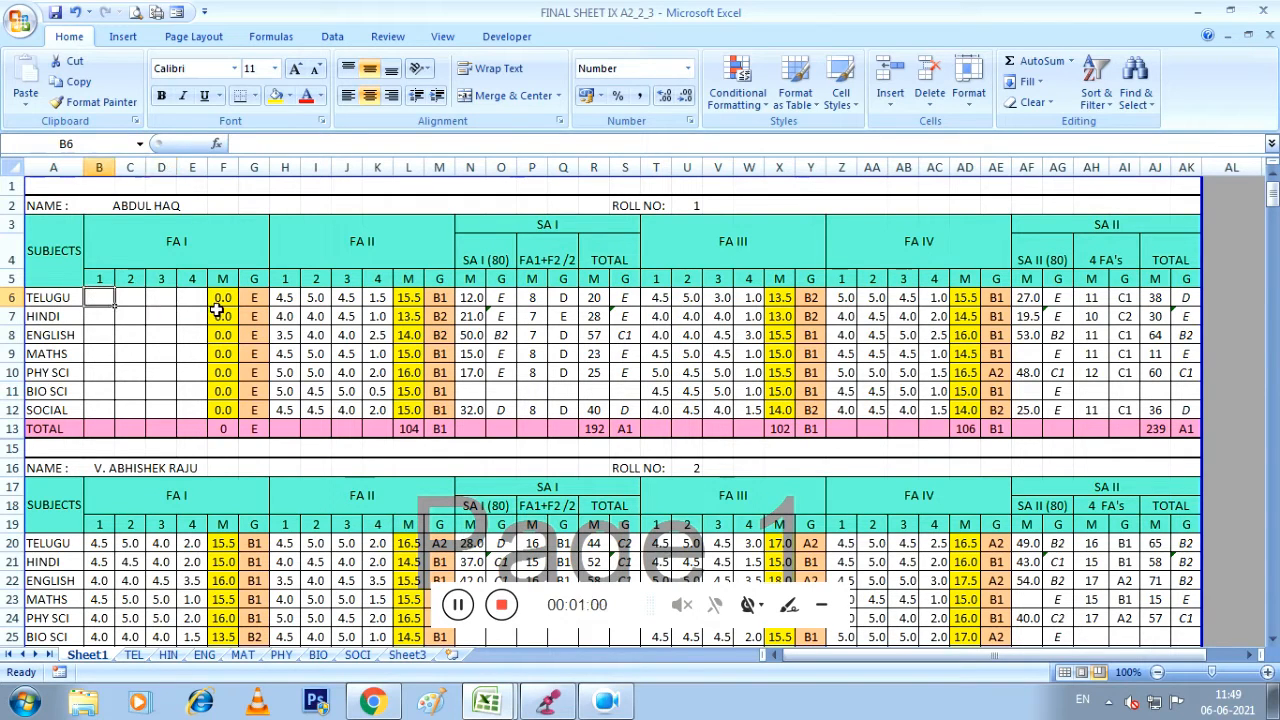
text(5)
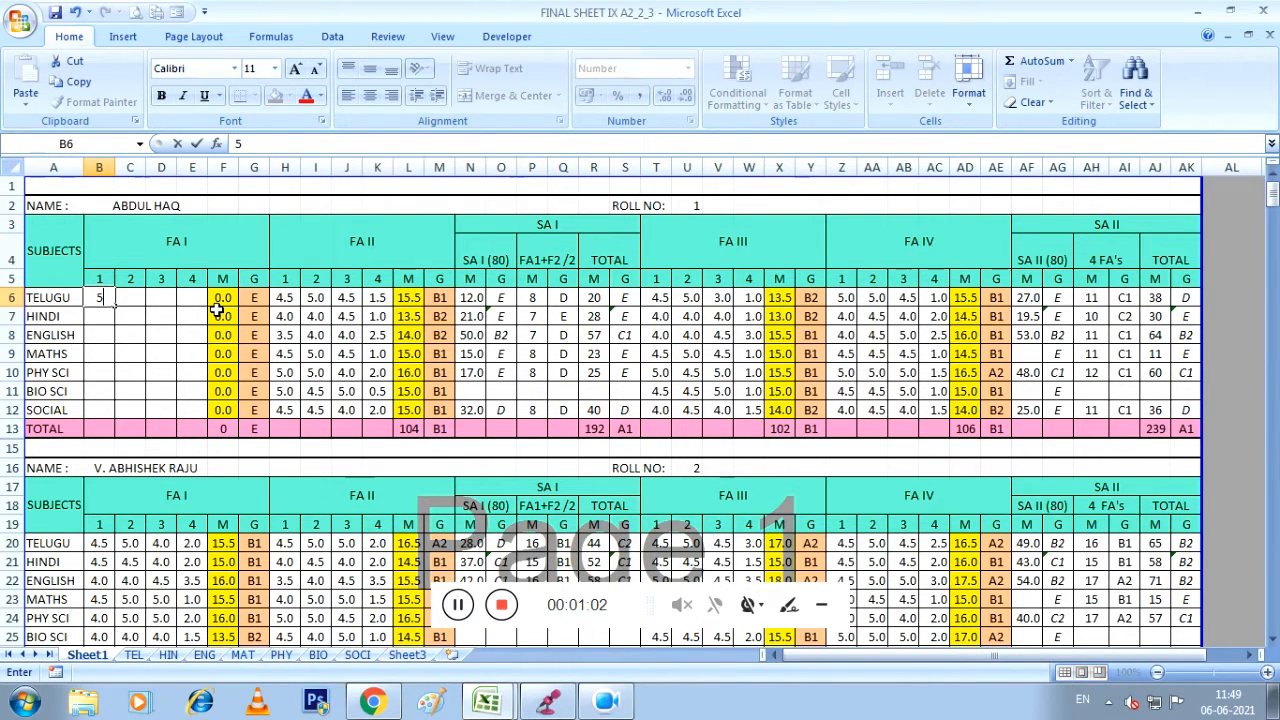
key(Tab)
text(5)
key(Tab)
text(5)
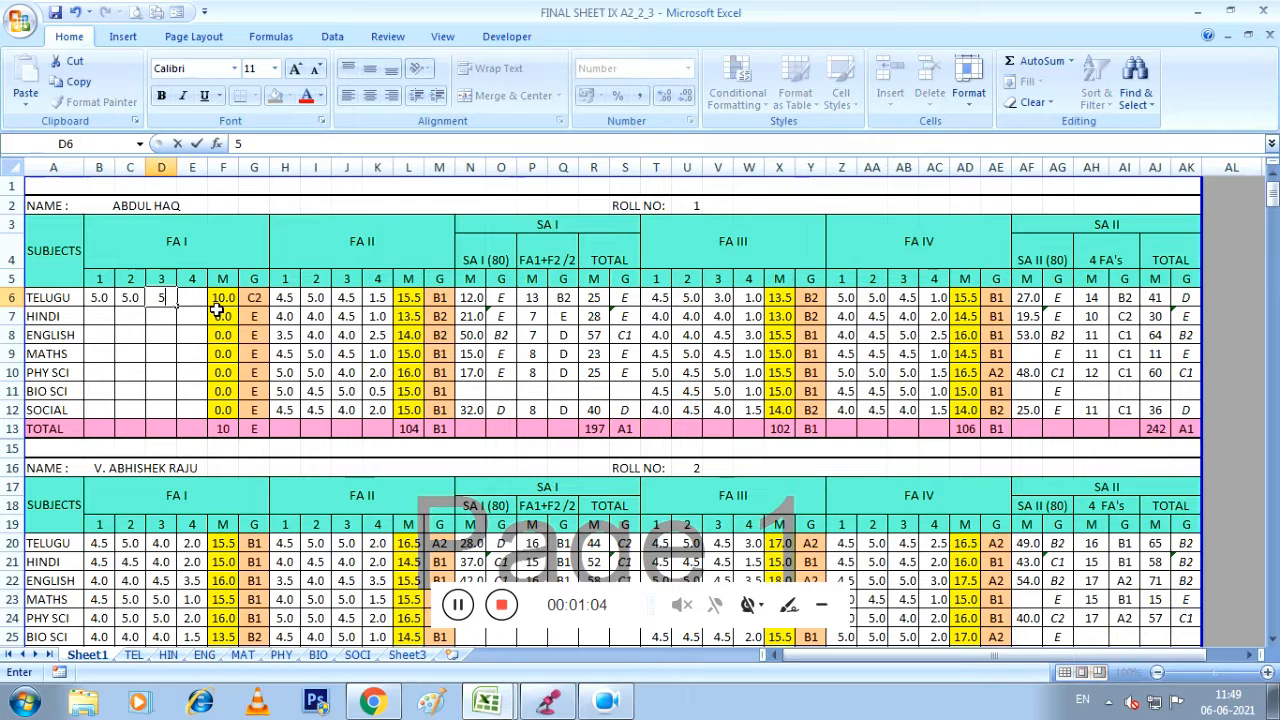
key(Tab)
text(5)
key(Tab)
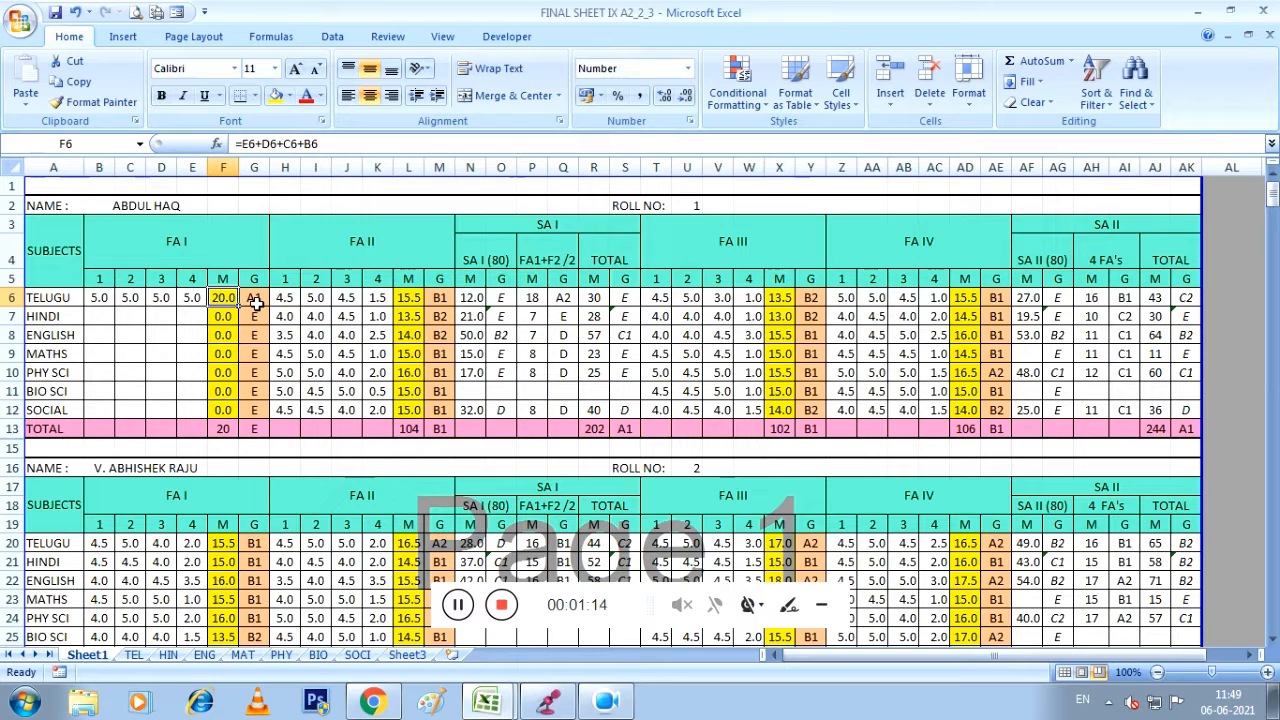
Undo the Telugu FA I entries and the clearing of the first student's FA I marks.
key(ctrl+z)
key(ctrl+z)
key(ctrl+z)
key(ctrl+z)
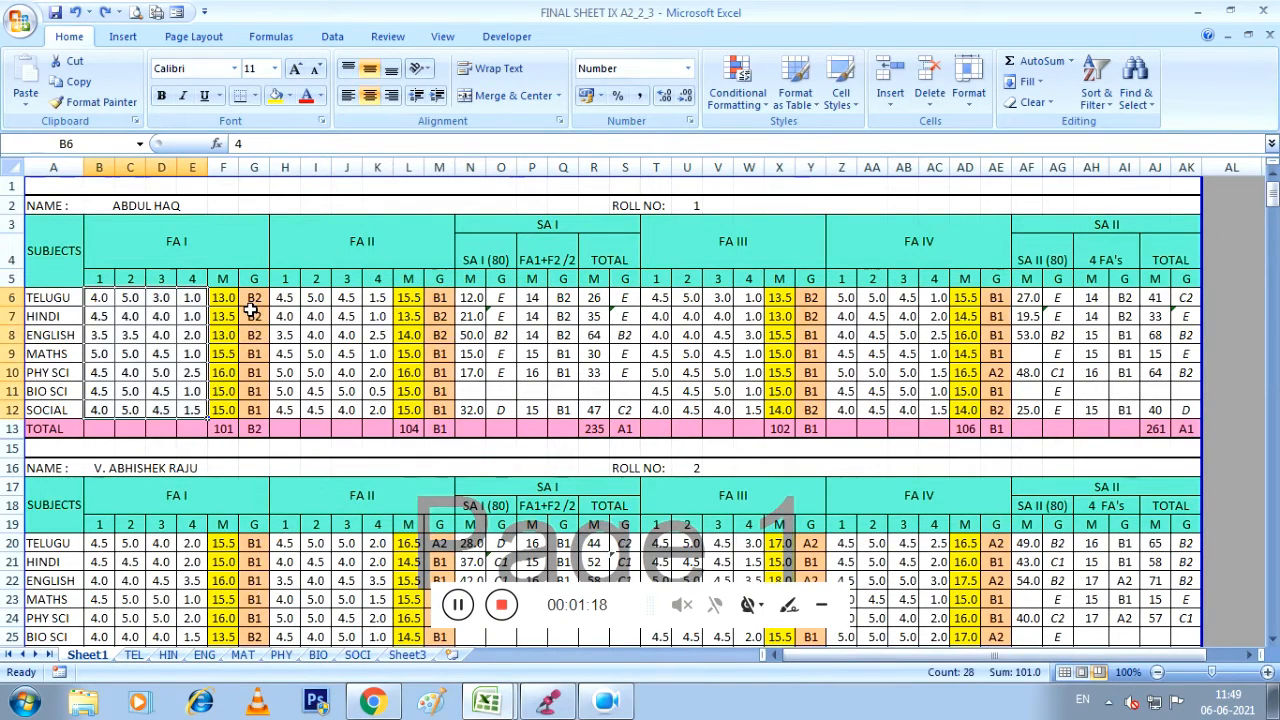
Examine the grade formula in the first student's Hindi FA I row and look through the following students' mark tables.
click(249, 311)
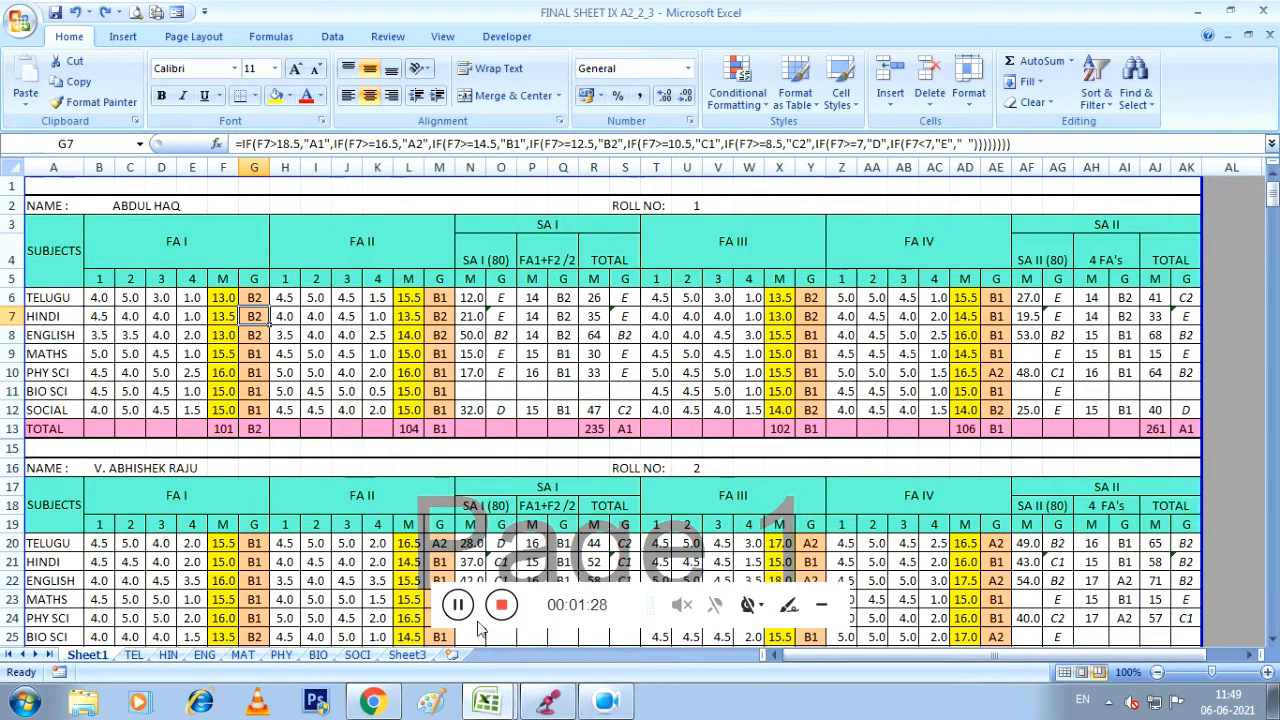
drag(532, 625, 748, 715)
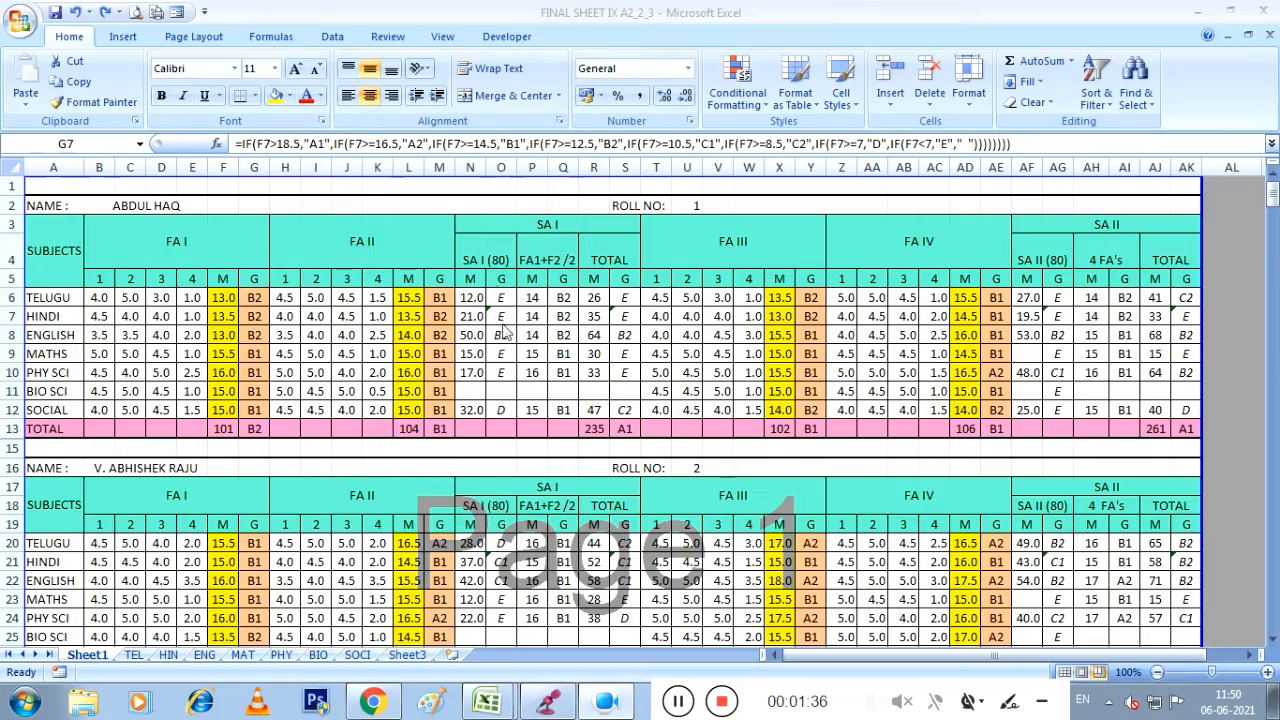
scroll(505, 333, down, 5)
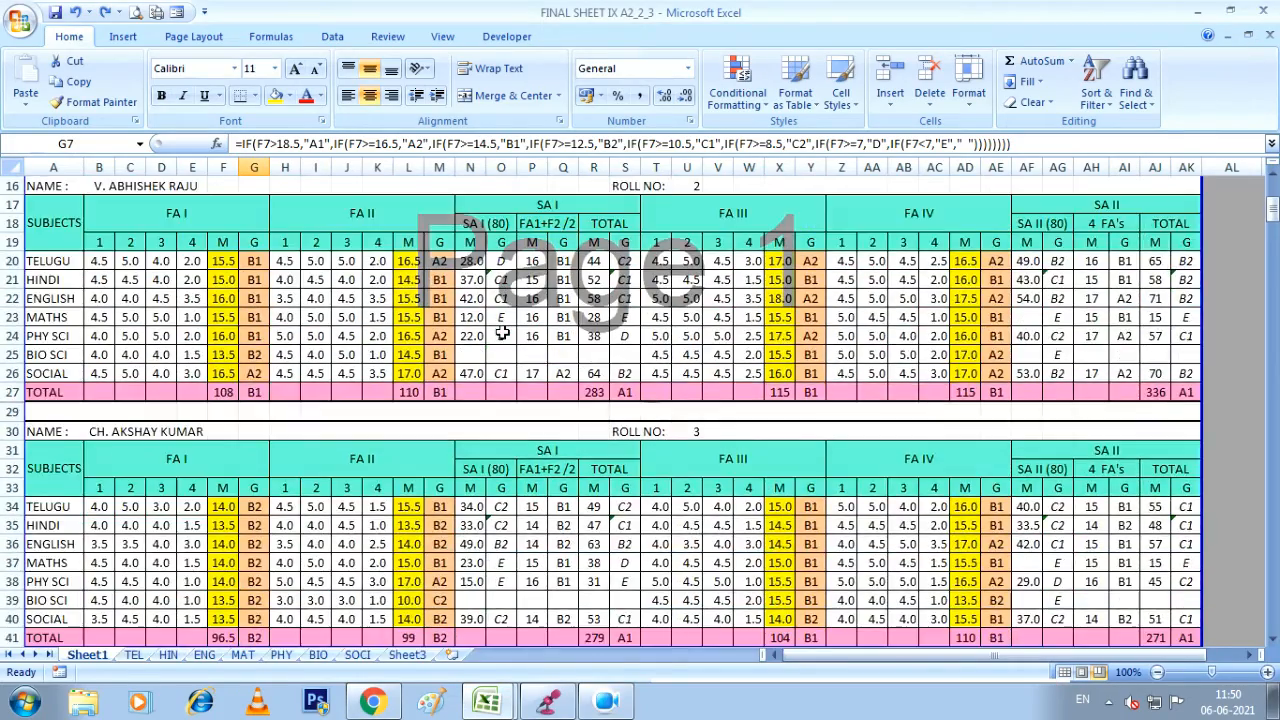
scroll(502, 333, down, 3)
scroll(502, 333, down, 3)
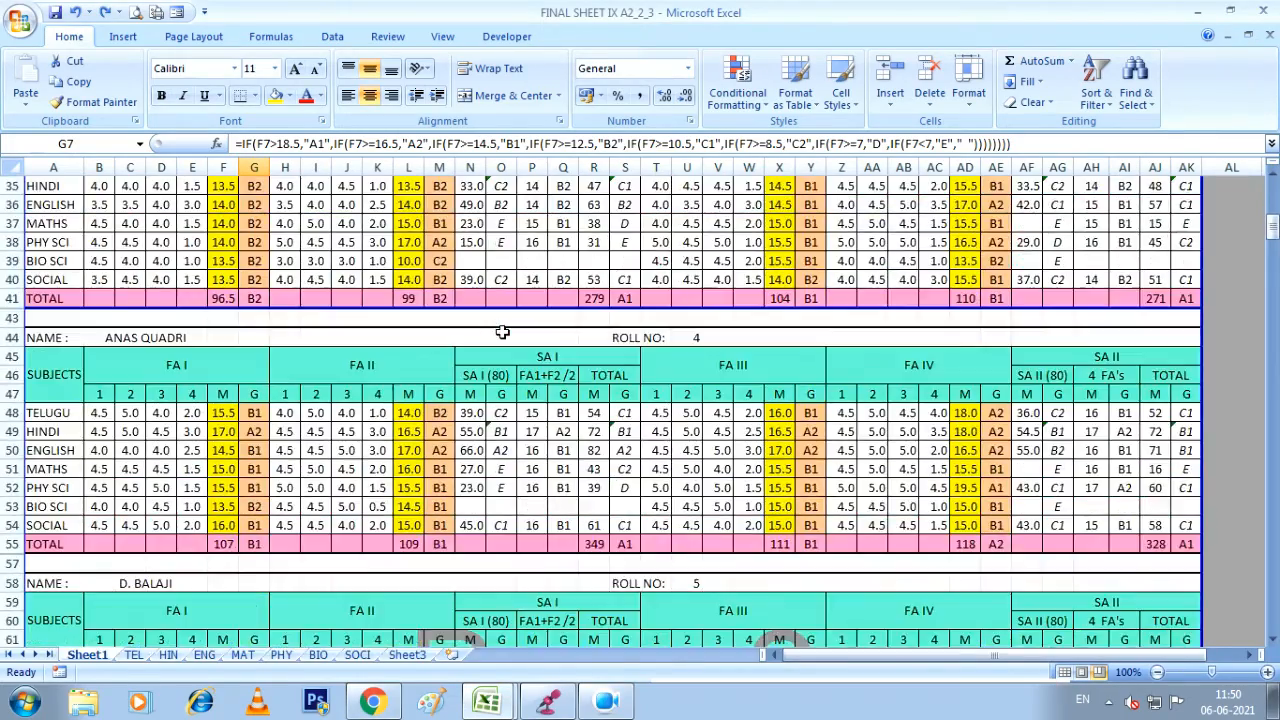
scroll(502, 333, up, 8)
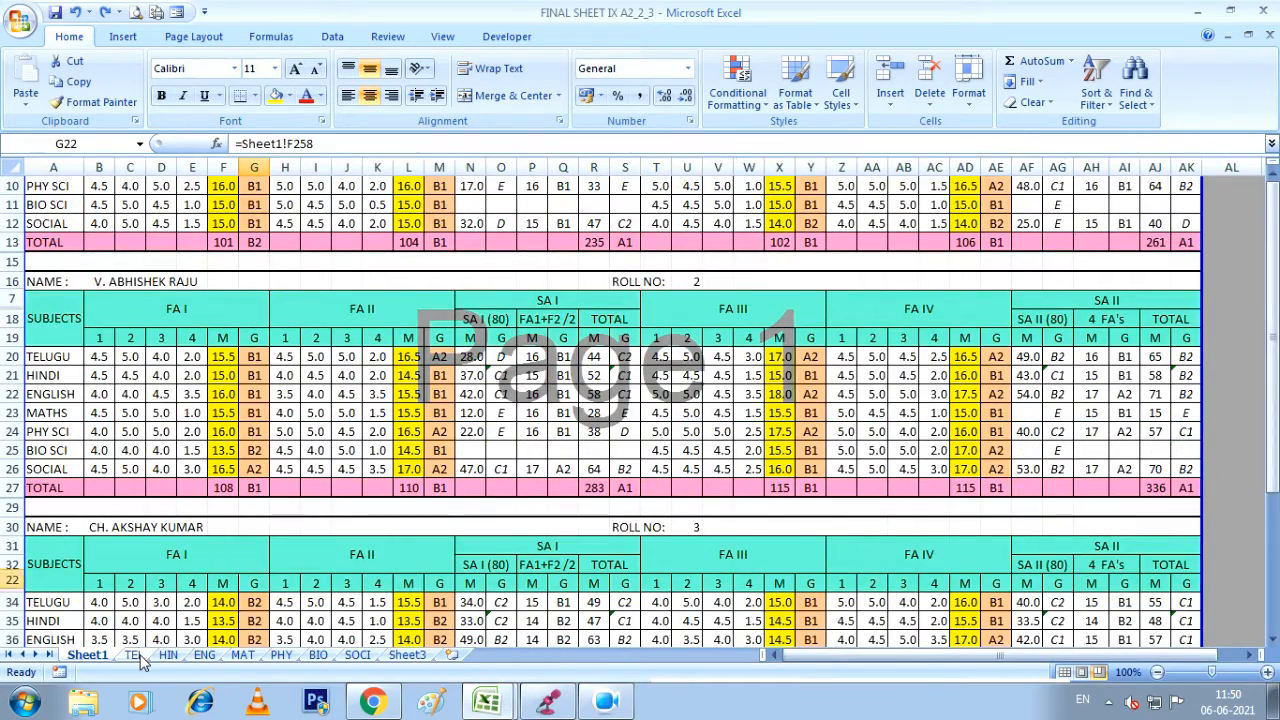
Review the Telugu, Hindi, English, Maths and Physical Science abstract sheets, checking how the first student's Telugu FA I grade is linked.
click(138, 656)
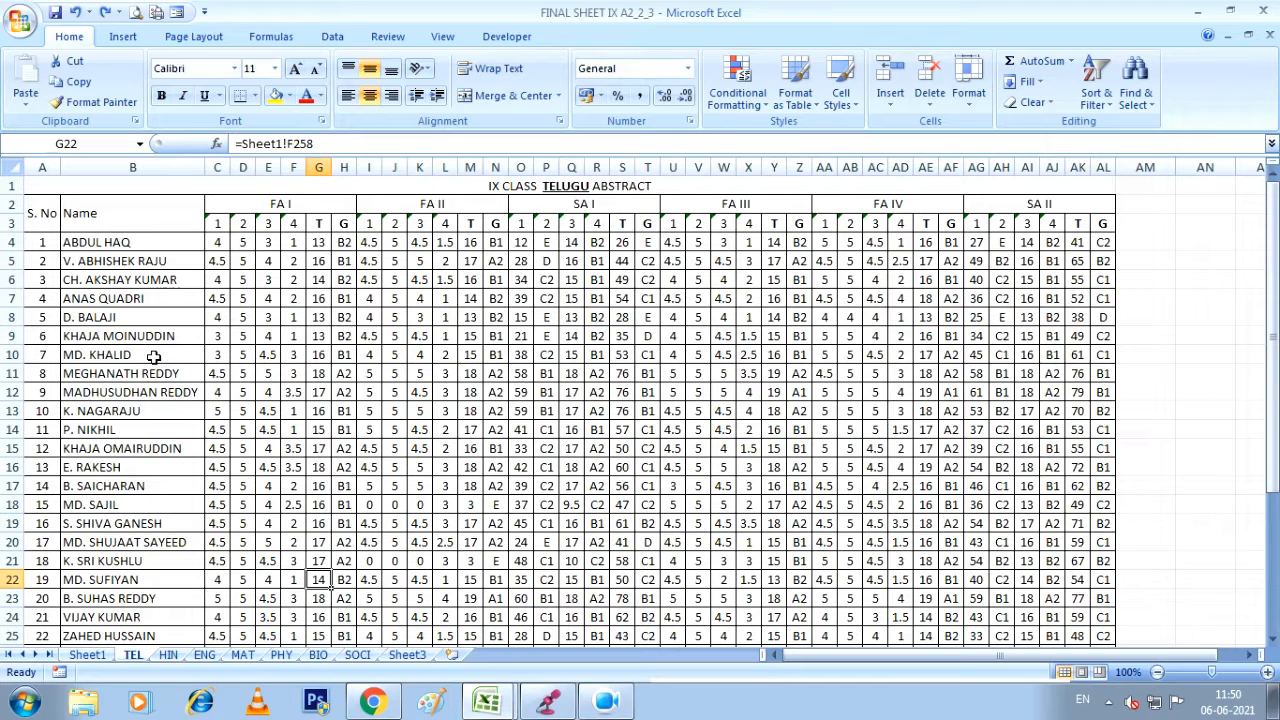
click(345, 246)
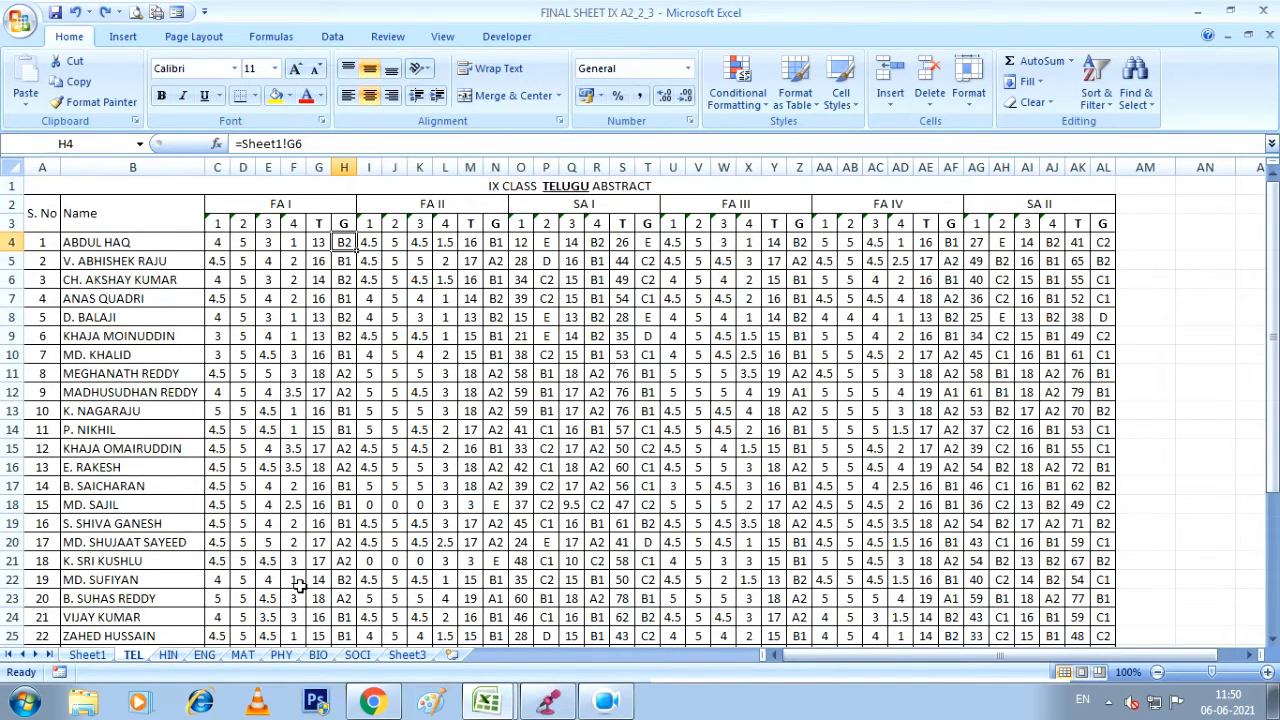
click(169, 655)
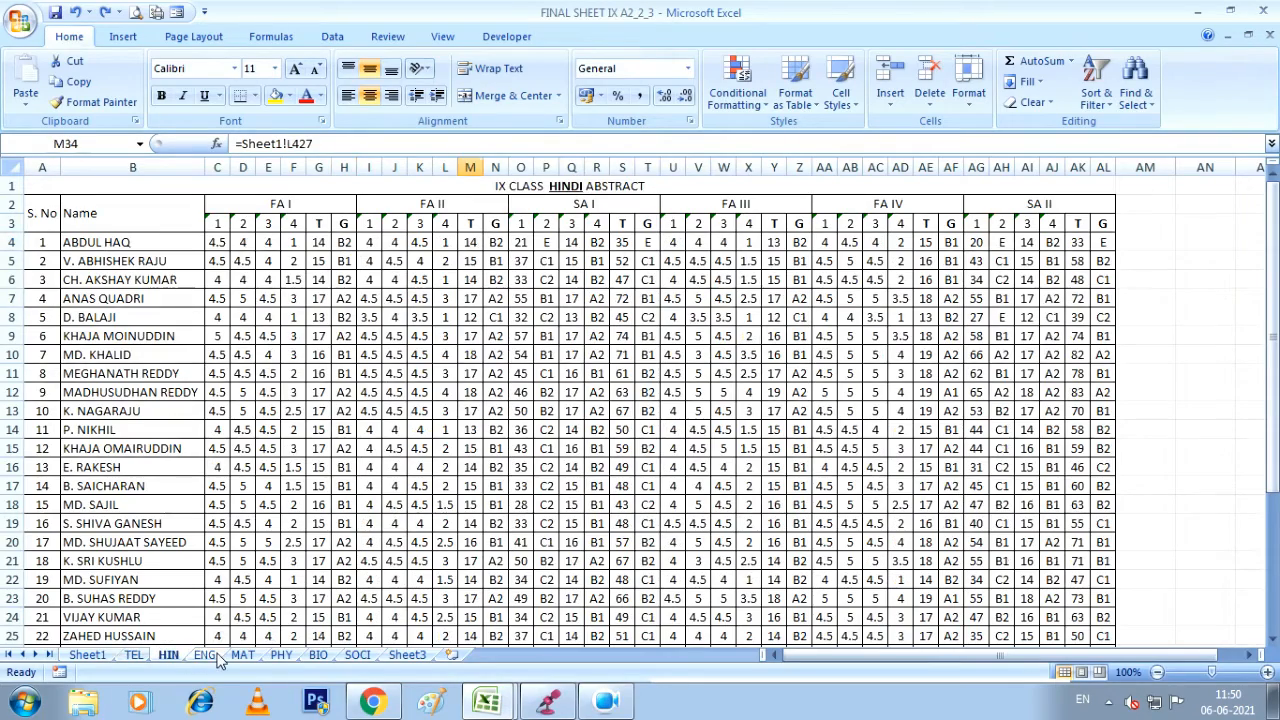
click(210, 656)
click(244, 655)
click(281, 655)
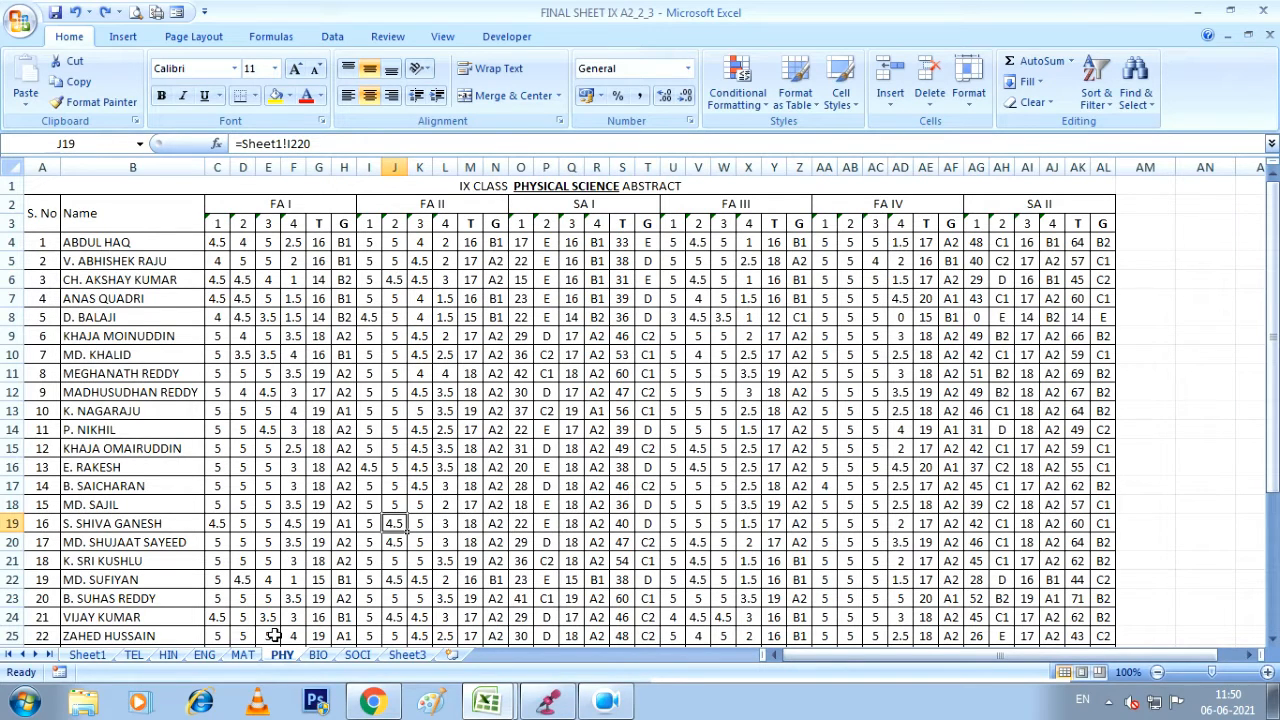
Switch to the "formula sheet" workbook and enter the student's name beside the NAME label.
key(alt+Tab)
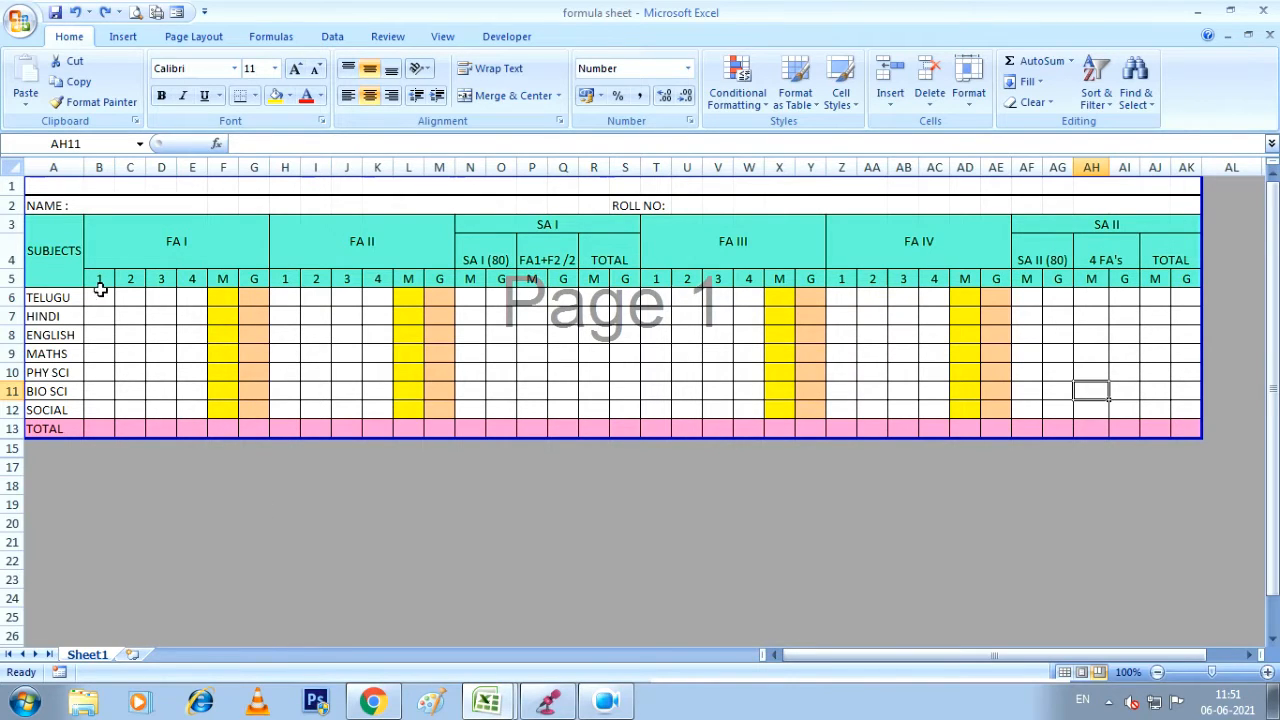
click(104, 204)
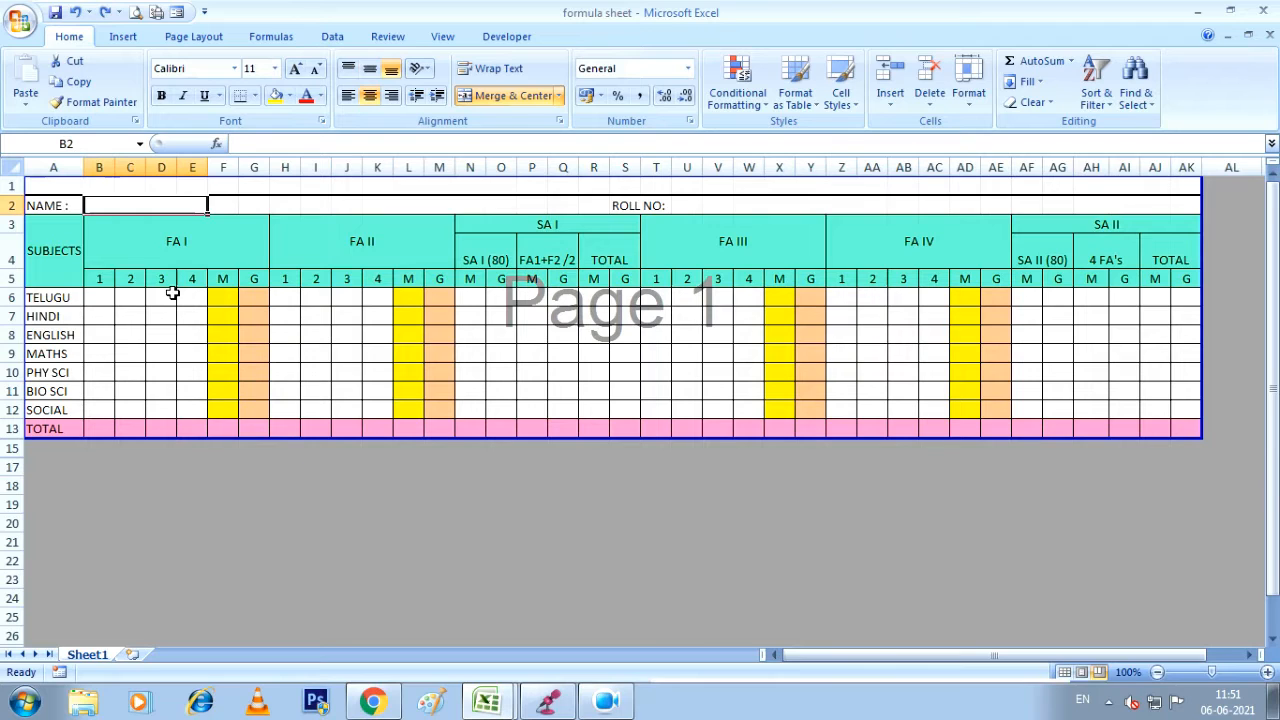
text(RA)
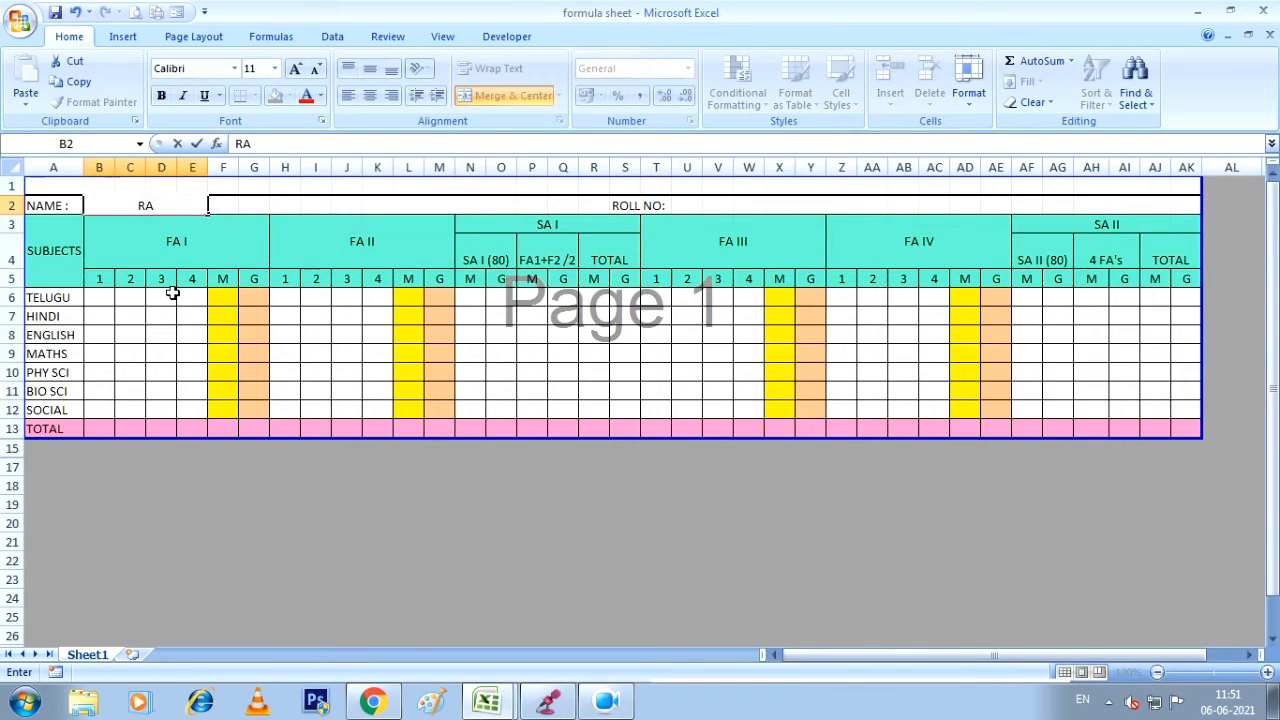
text(MESH)
key(Tab)
Enter 1 as the roll number in cell U2, beside the ROLL NO label.
key(Tab)
key(Tab)
key(Tab)
key(Tab)
key(Tab)
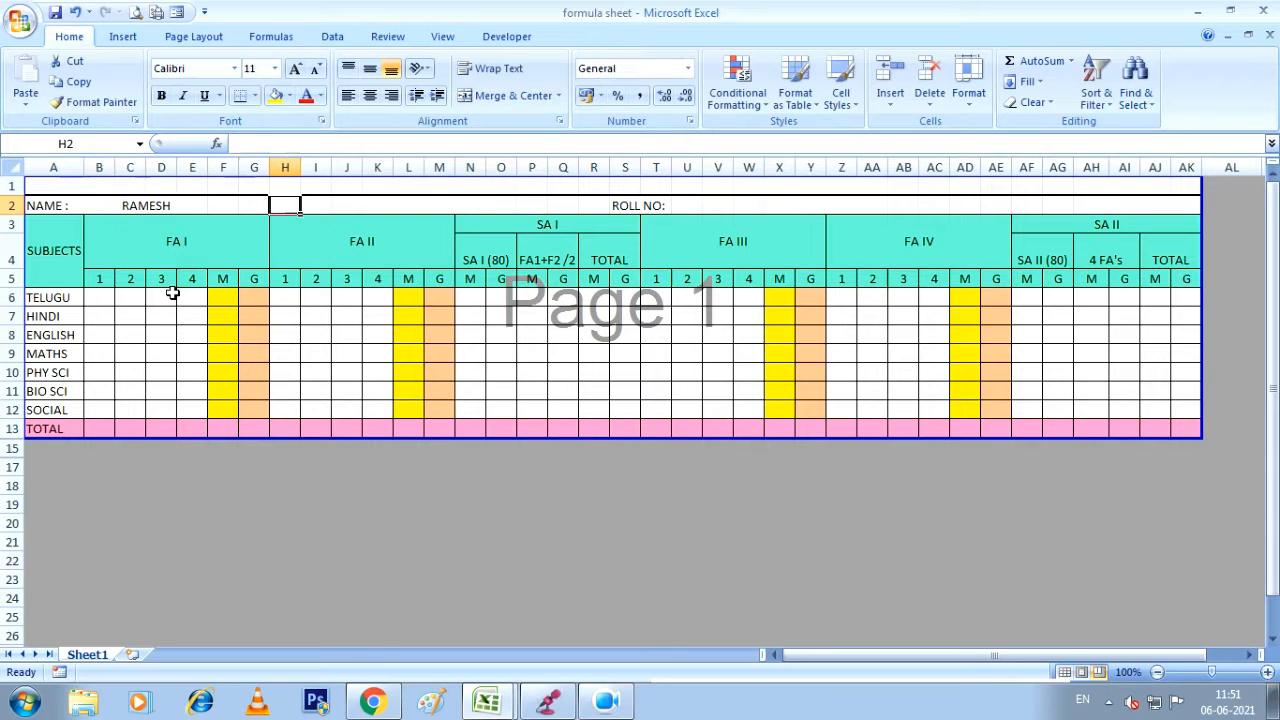
key(Tab)
key(Tab)
key(Tab)
key(Tab)
key(Tab)
key(Tab)
key(Tab)
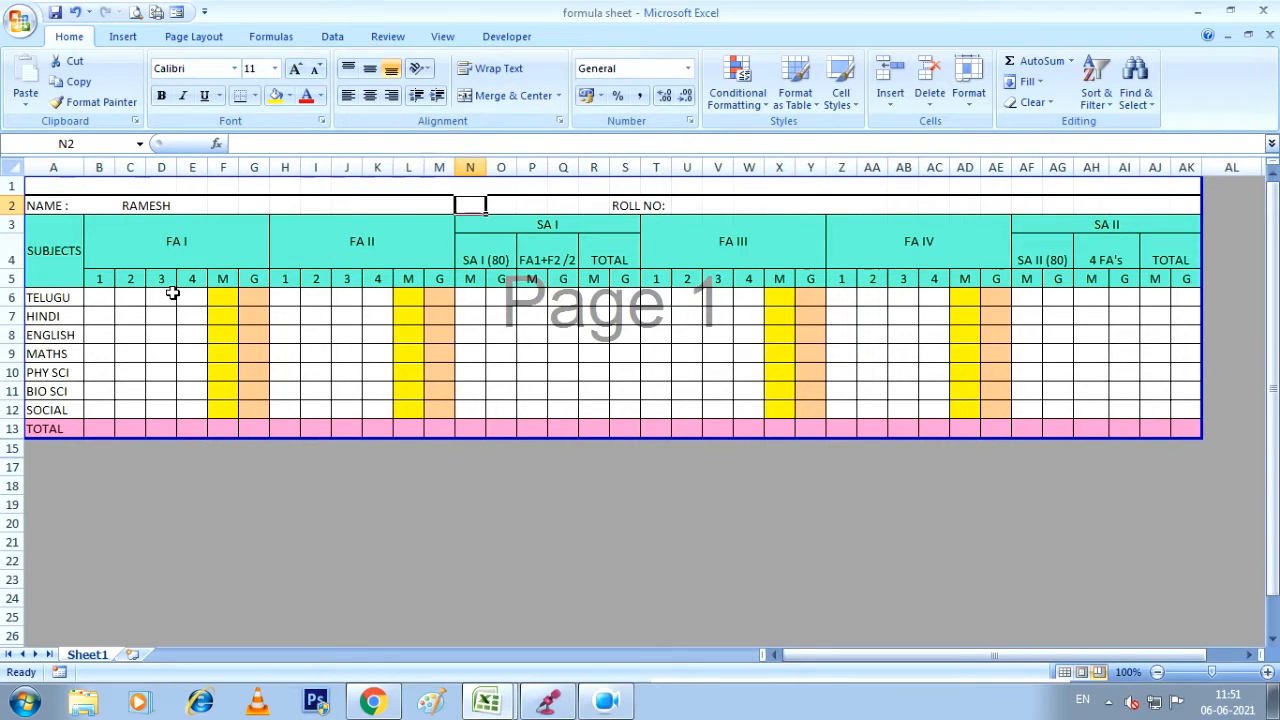
key(Tab)
key(Tab)
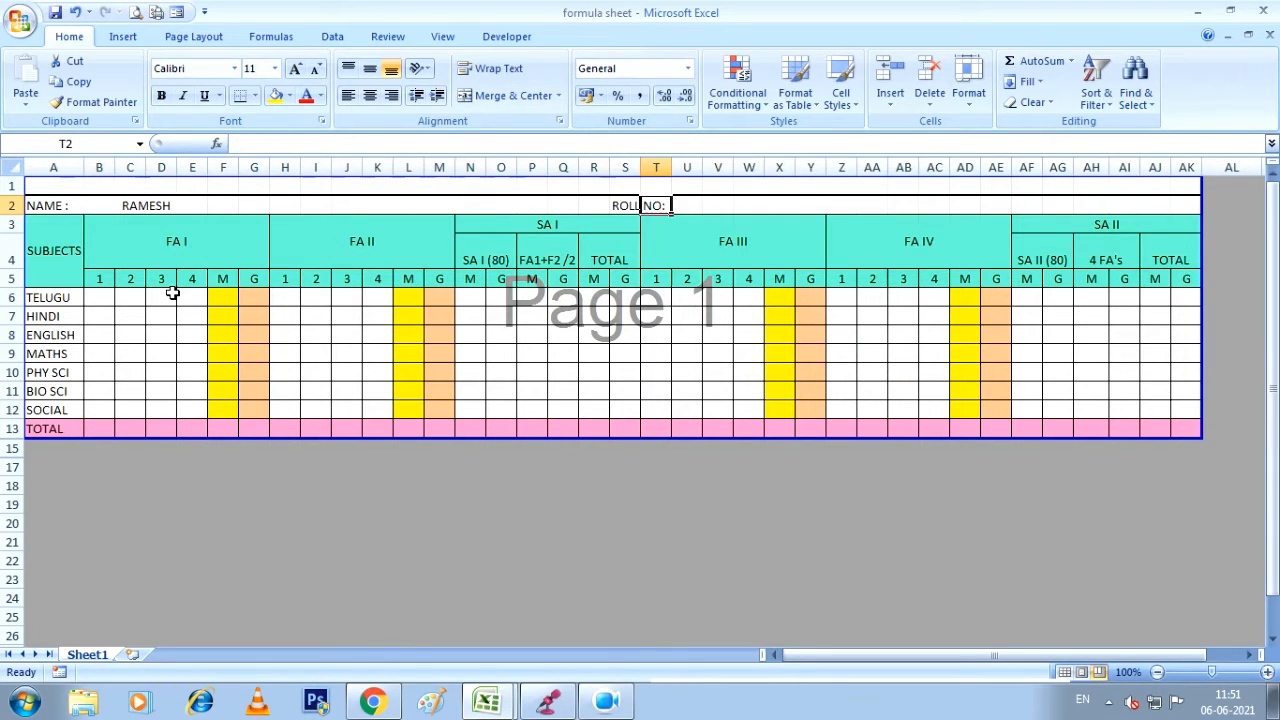
key(Tab)
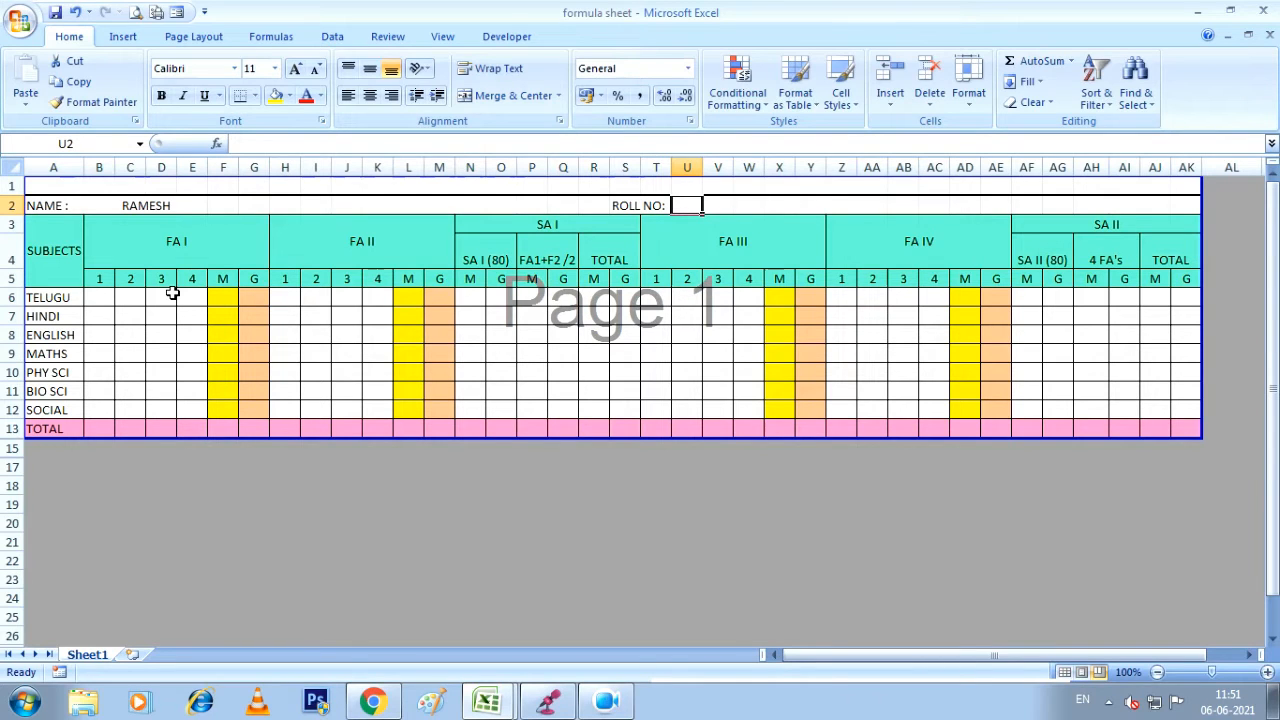
text(1)
key(Tab)
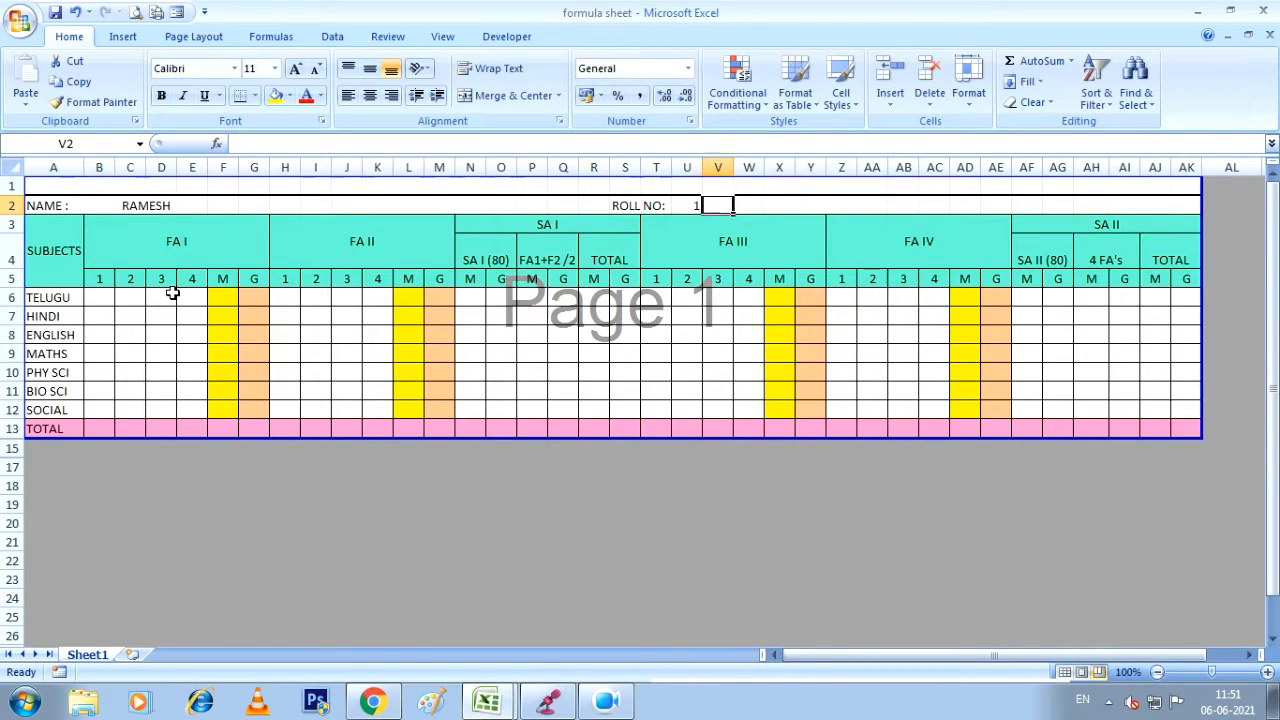
Enter the Telugu FA I component marks 2, 3, 5 and 4 in cells B6 to E6.
click(99, 299)
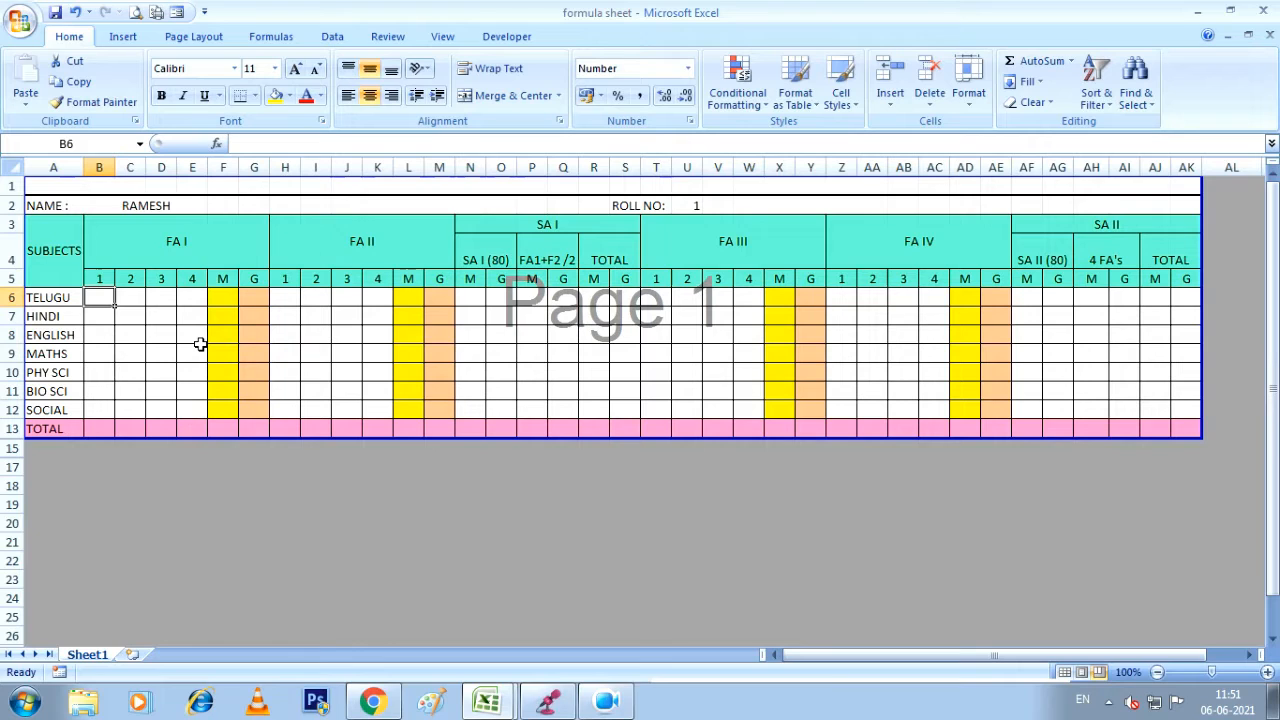
text(2)
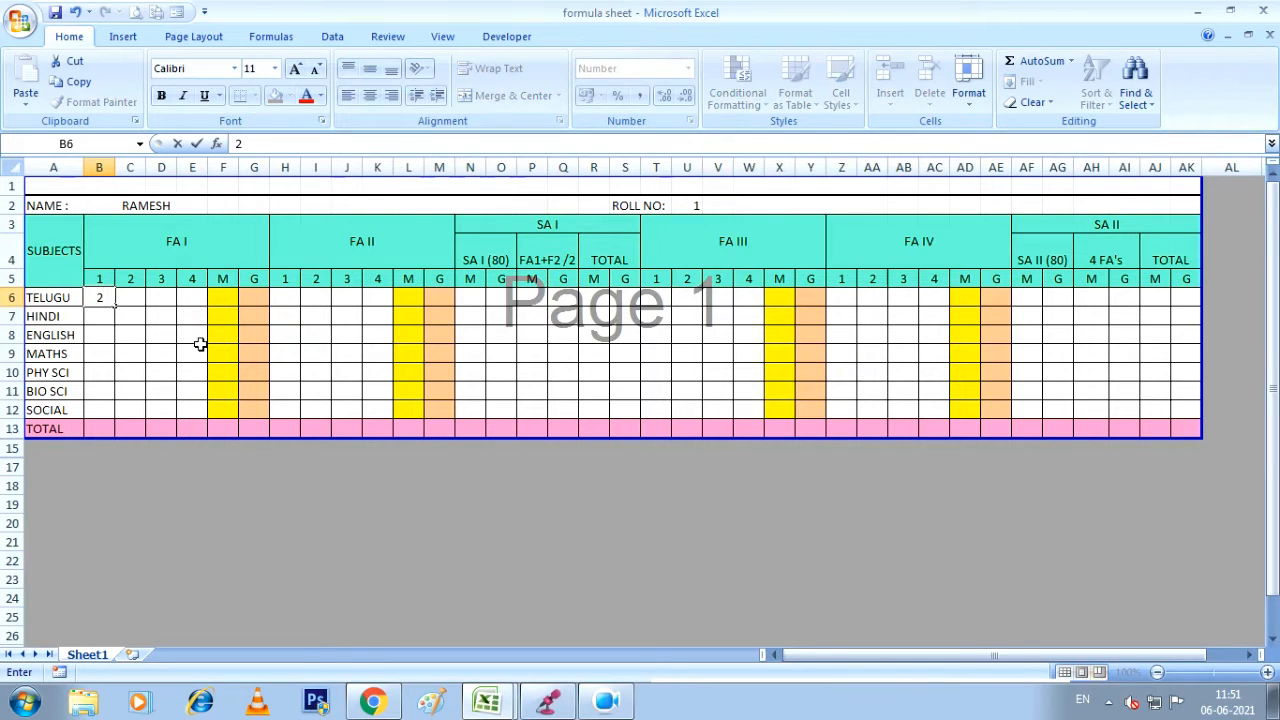
key(Tab)
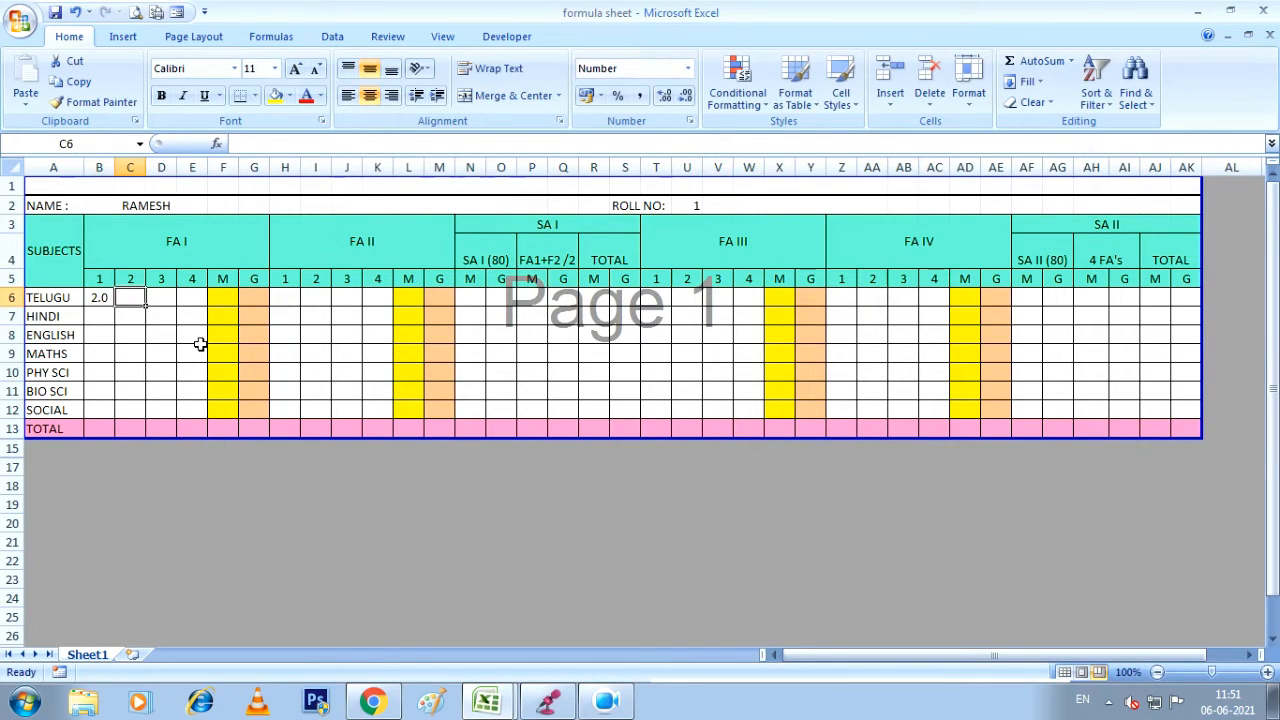
text(3)
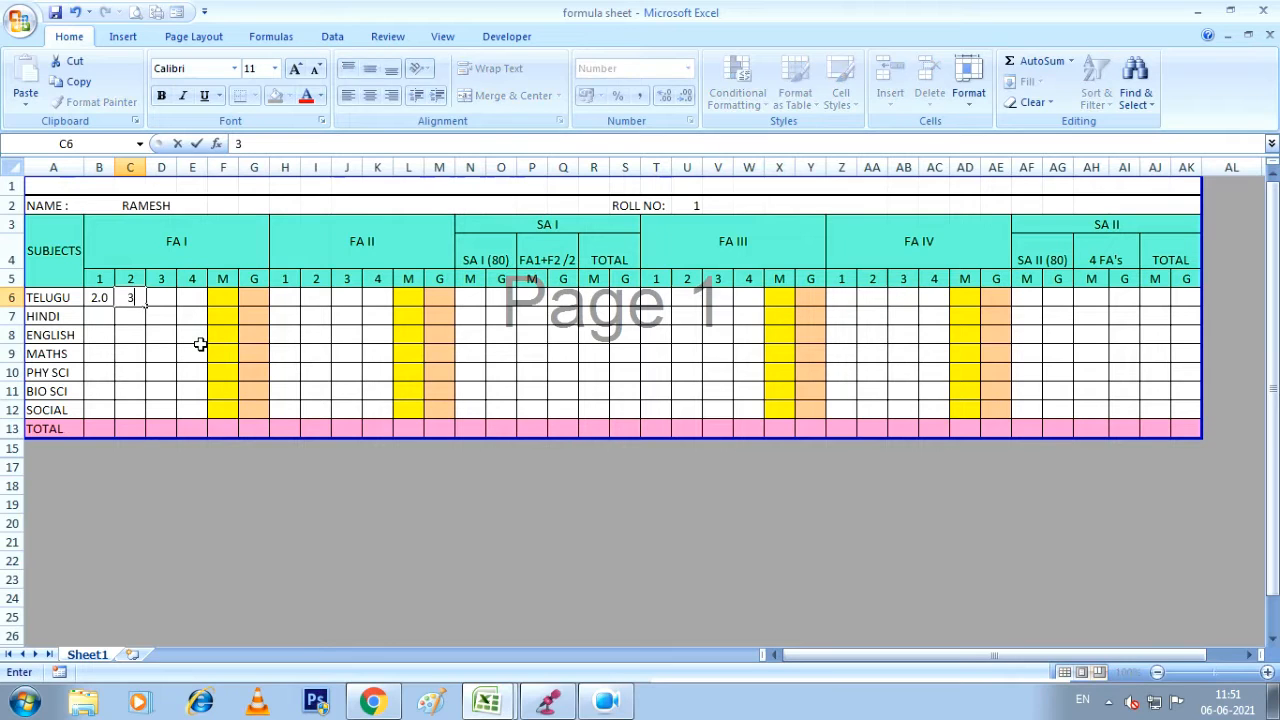
key(Tab)
text(5)
key(Tab)
key(Tab)
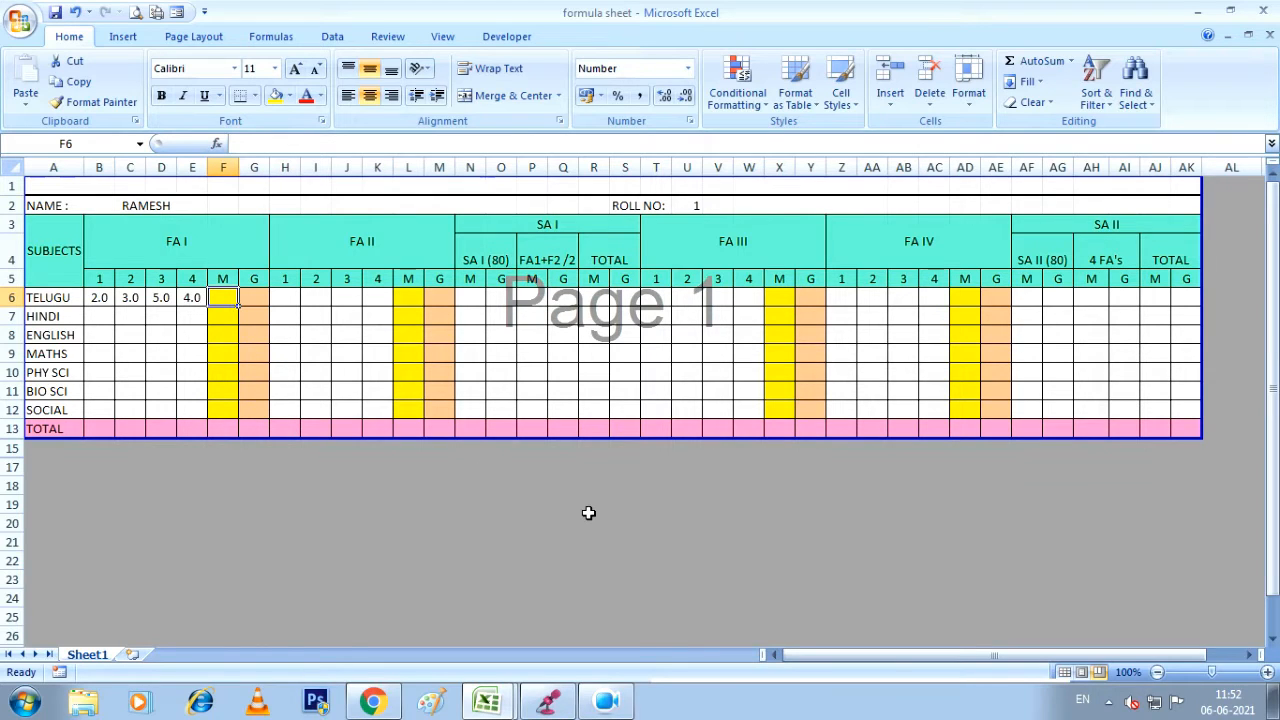
Enter the formula =B6+C6+D6+E6 in cell F6 to total the Telugu FA I marks.
text(=)
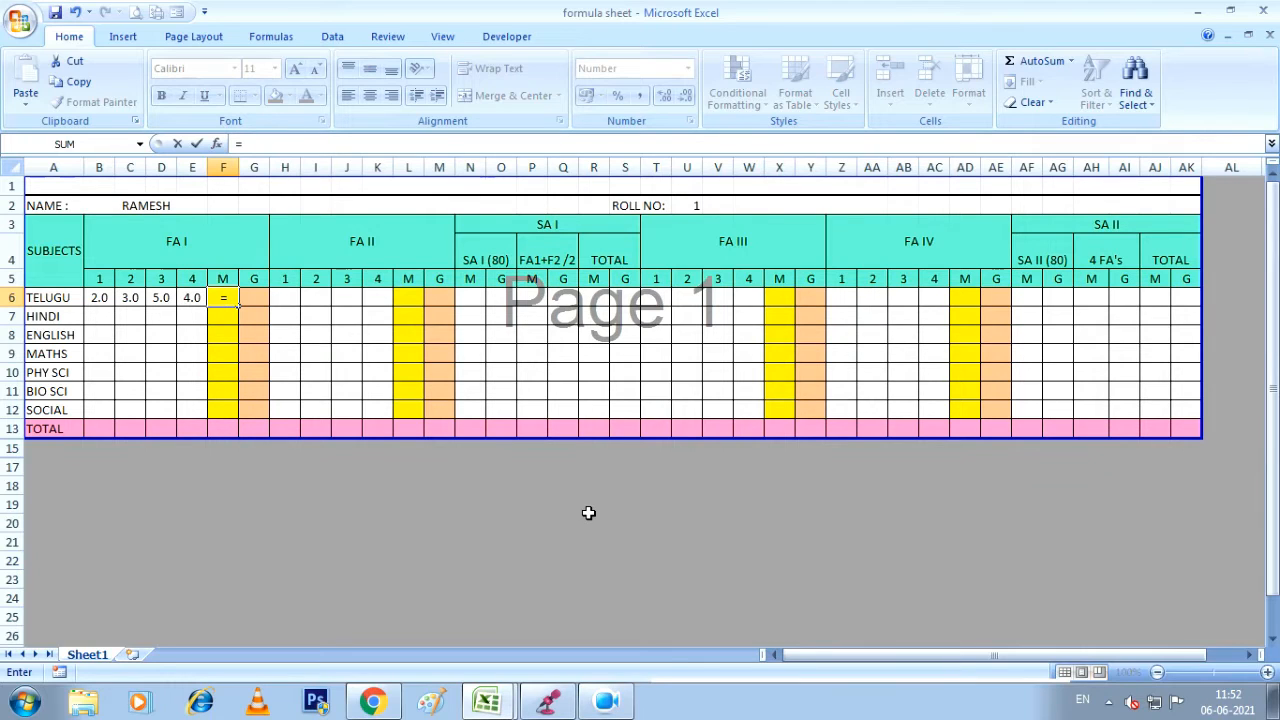
click(99, 298)
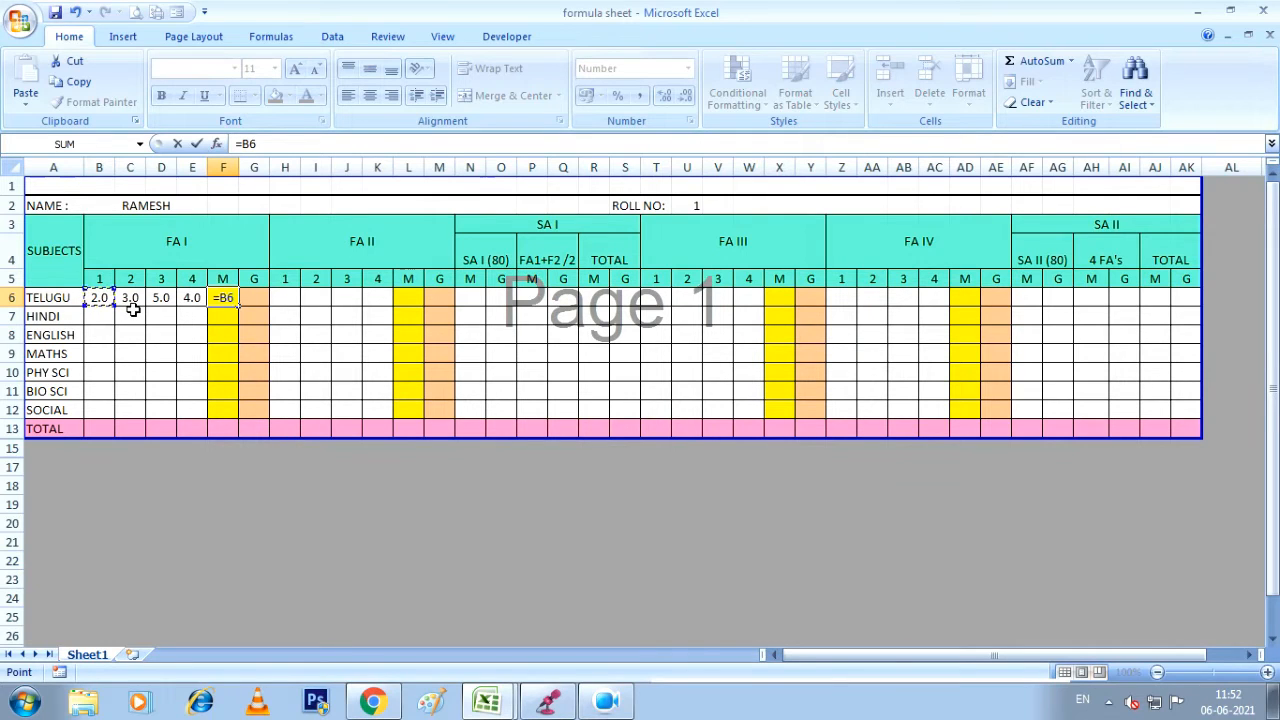
text(+)
click(130, 298)
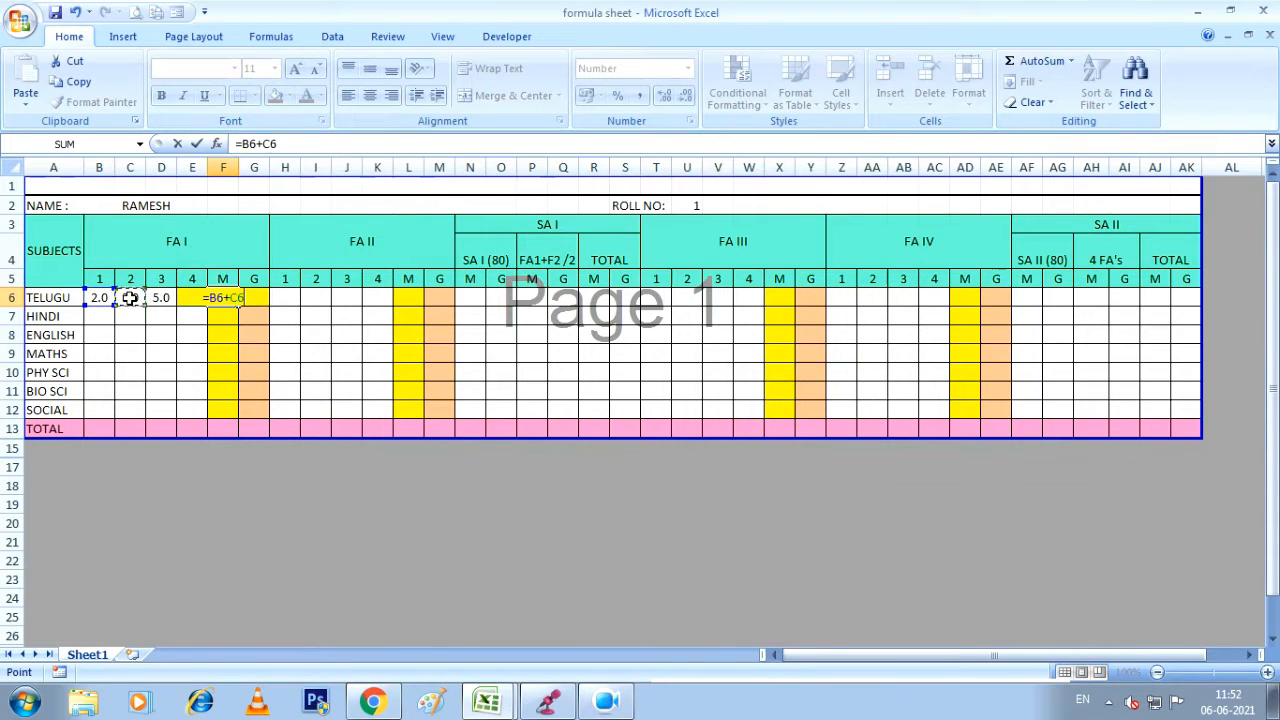
text(+)
click(160, 298)
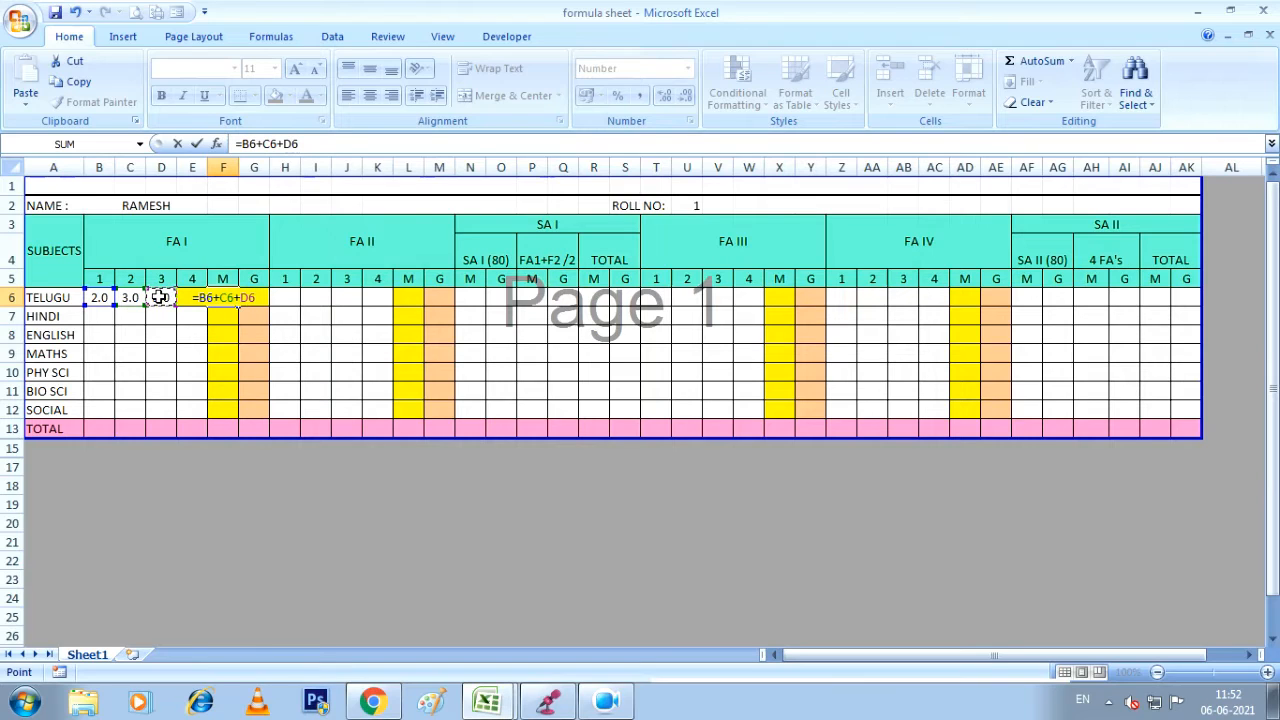
text(+)
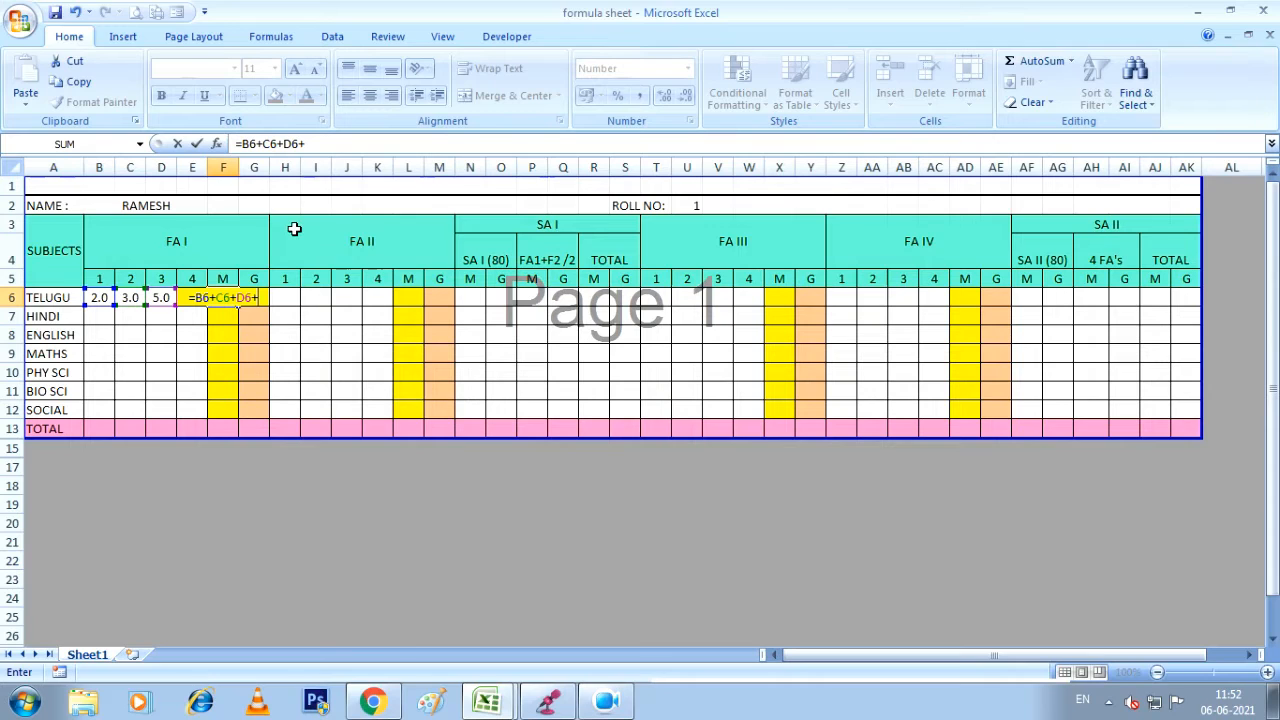
text(E)
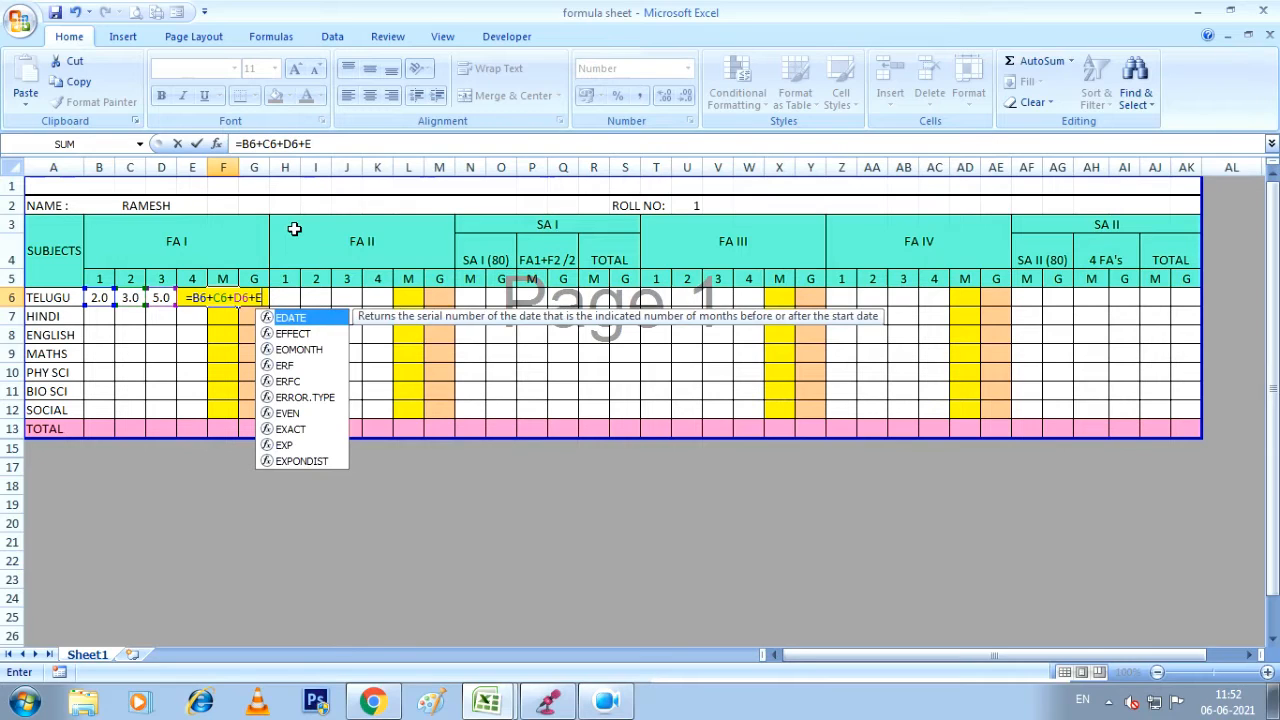
text(6)
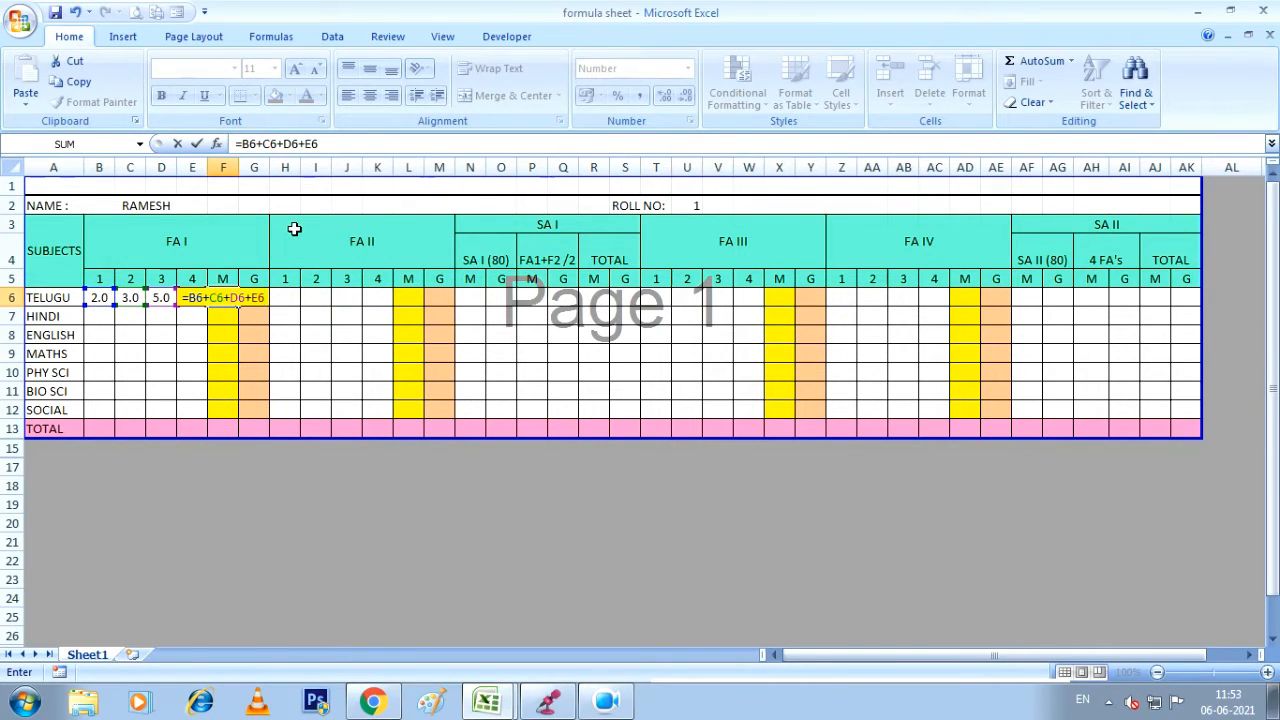
key(Return)
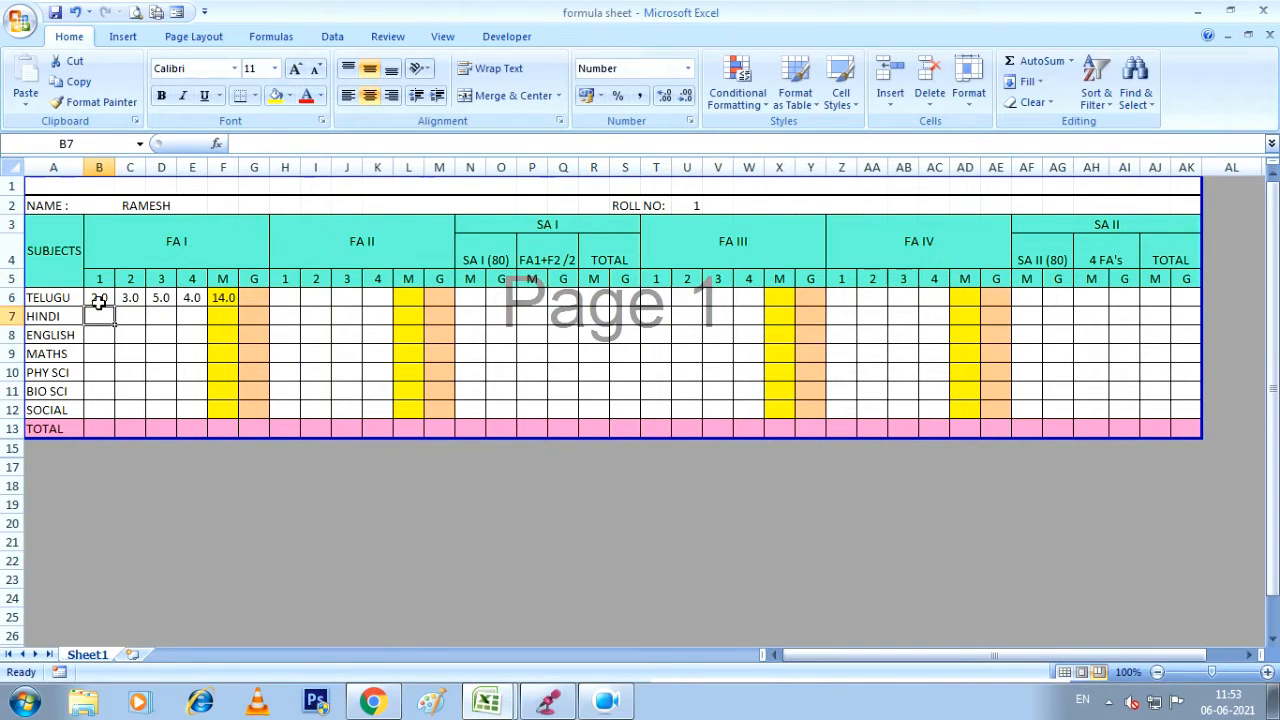
Fill the FA I total formula from F6 down to F12 for the remaining subjects.
click(225, 302)
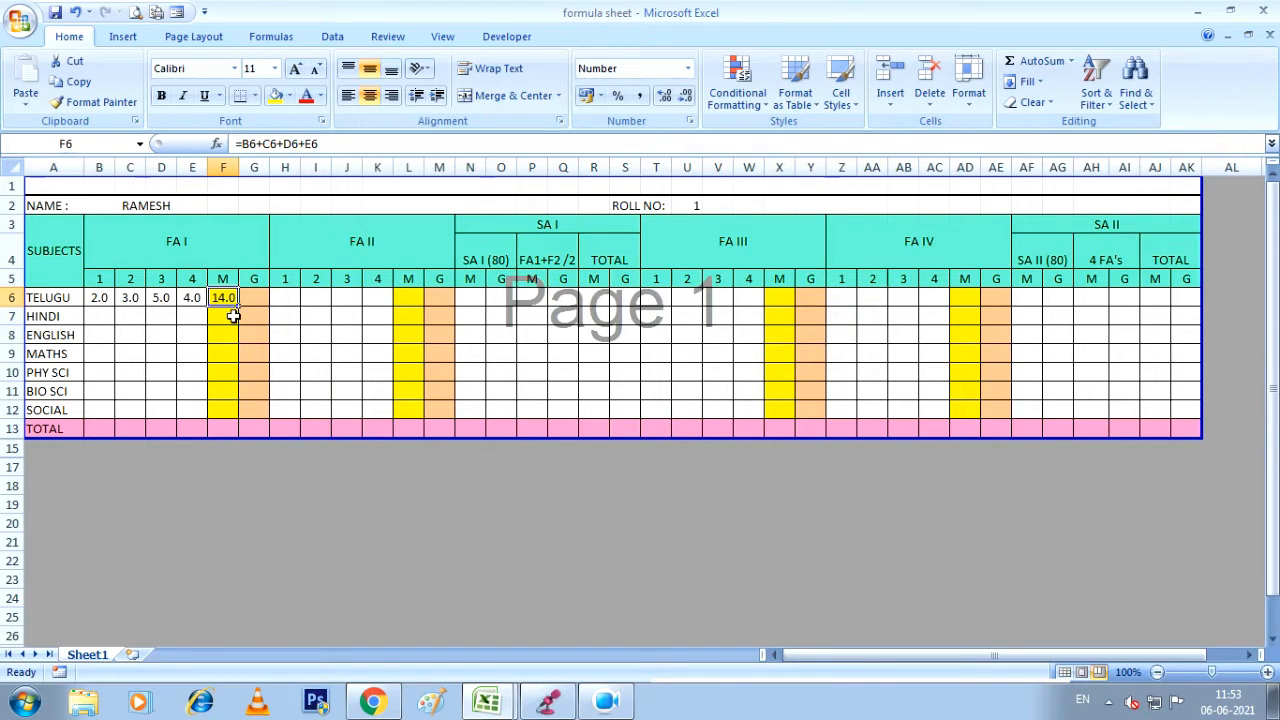
click(232, 316)
click(233, 298)
drag(238, 306, 240, 421)
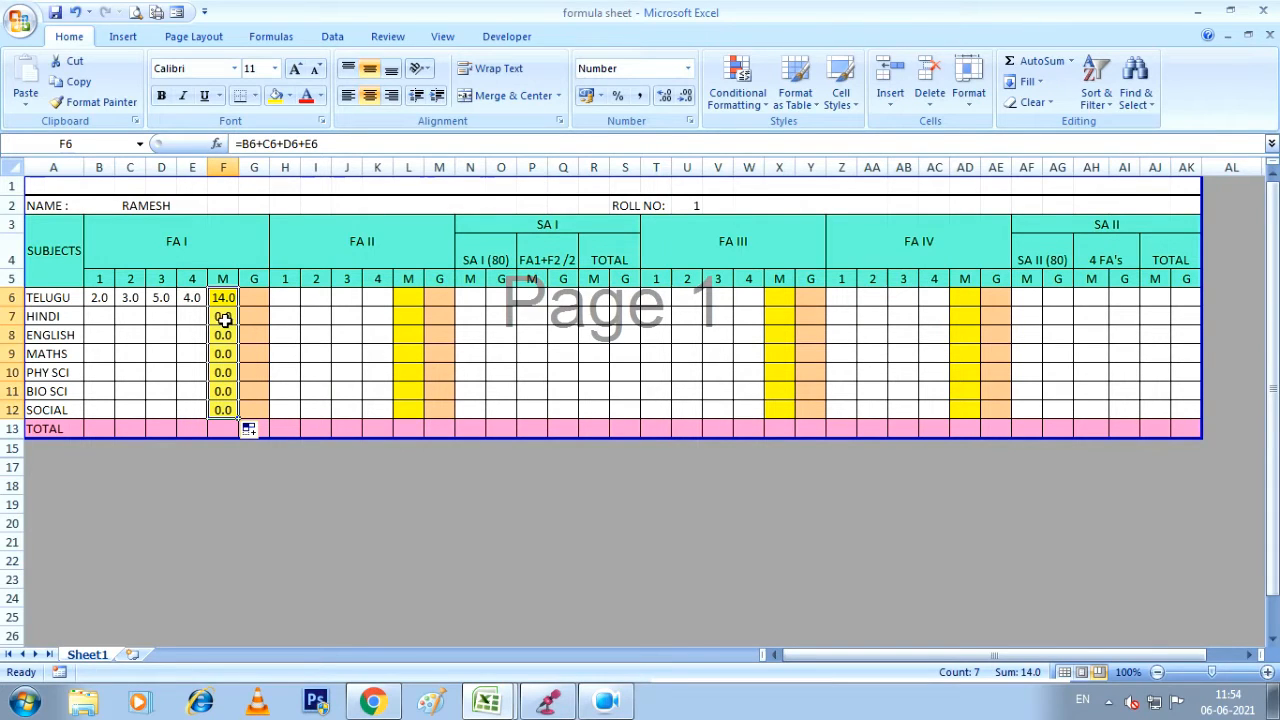
Enter the Hindi FA I component marks 5, 4, 5 and 1 in cells B7 to E7.
click(98, 314)
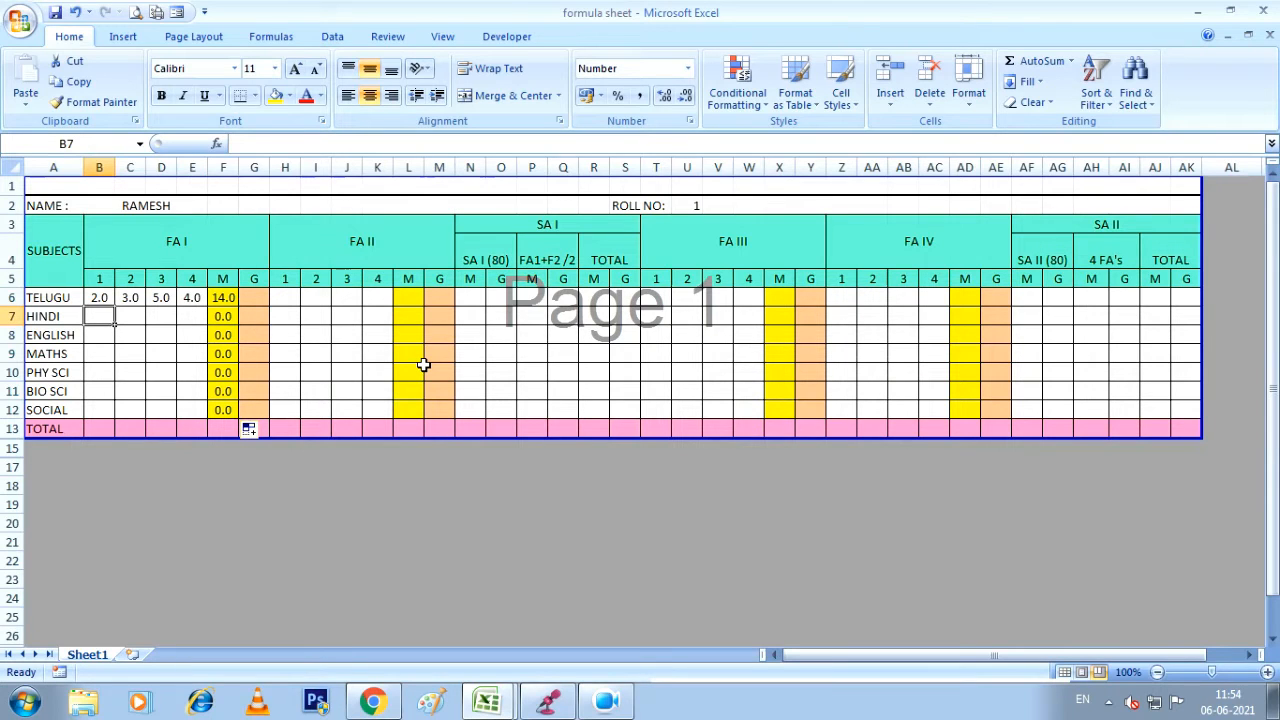
text(5)
key(Tab)
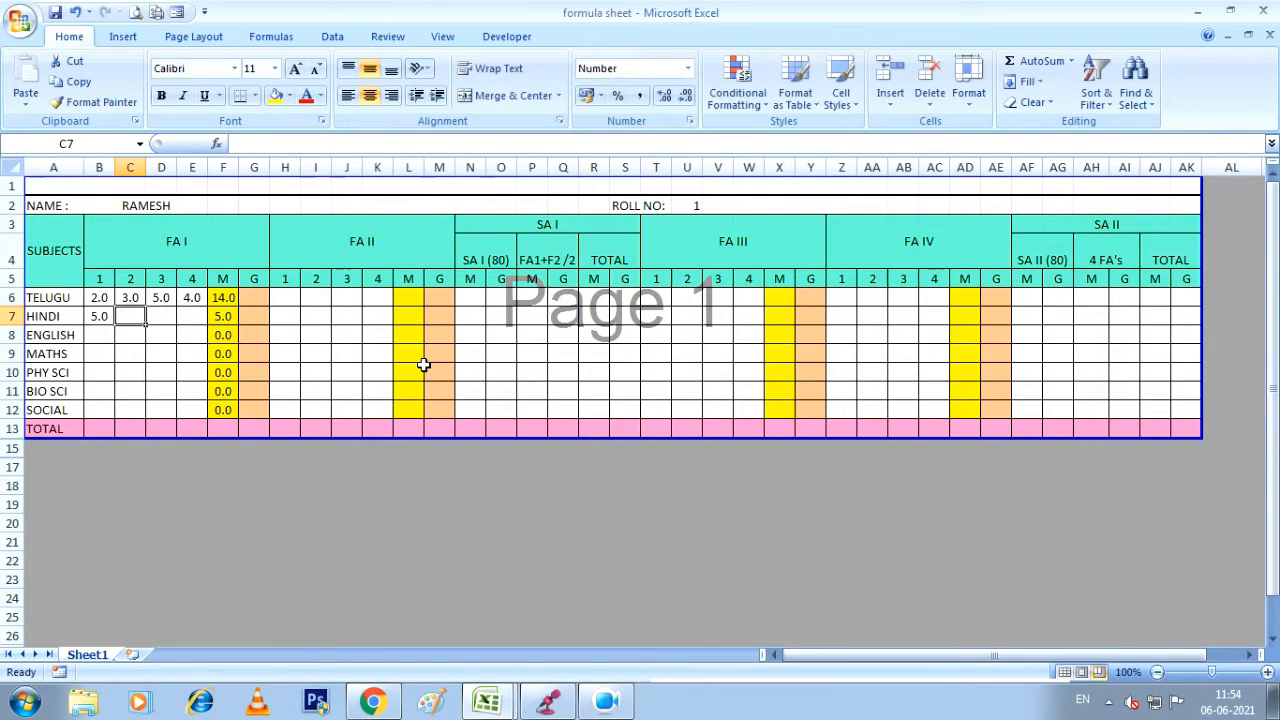
text(4)
key(Tab)
text(5)
key(Tab)
text(1)
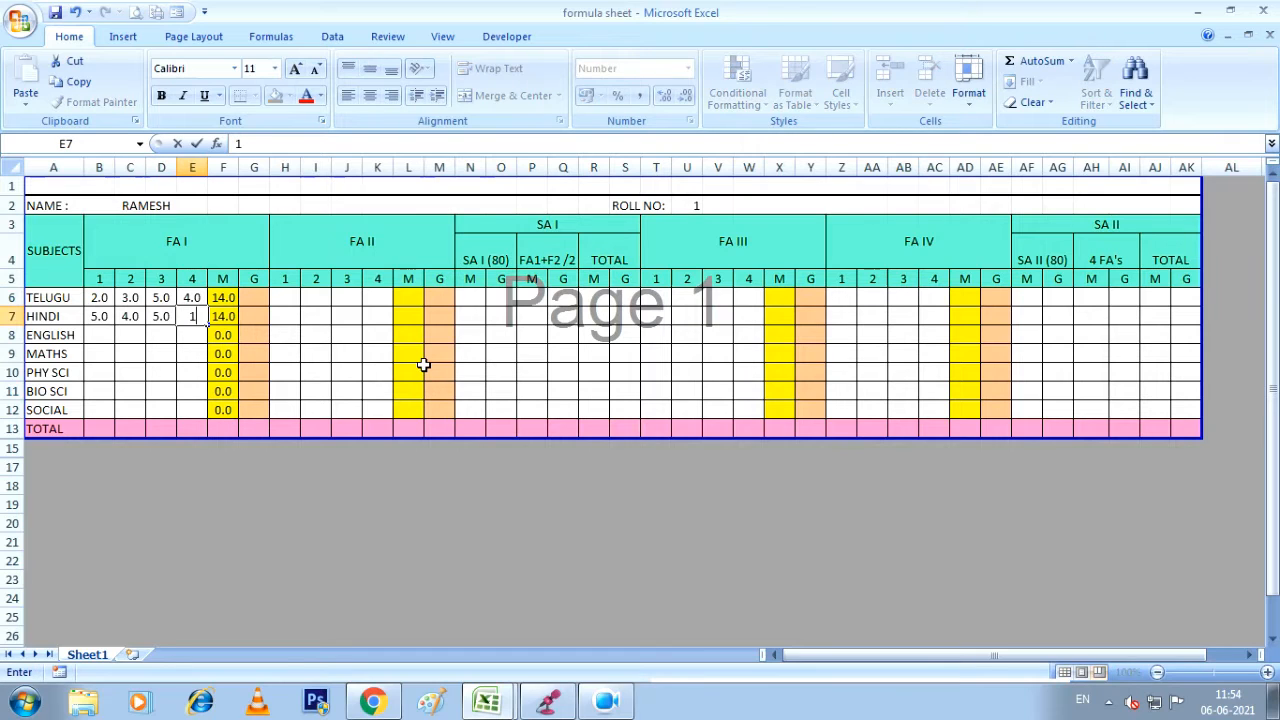
key(Tab)
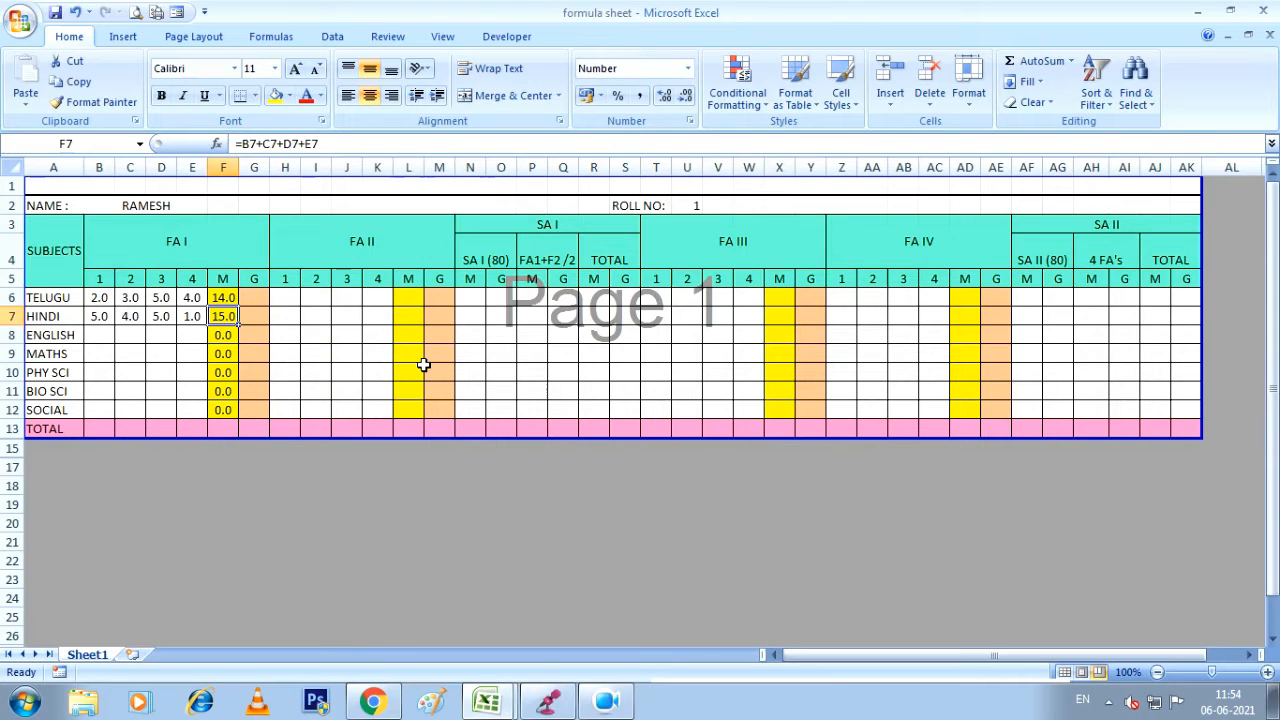
Enter the English FA I component marks 3, 4, 5 and 4 in cells B8 to E8.
click(104, 336)
text(6)
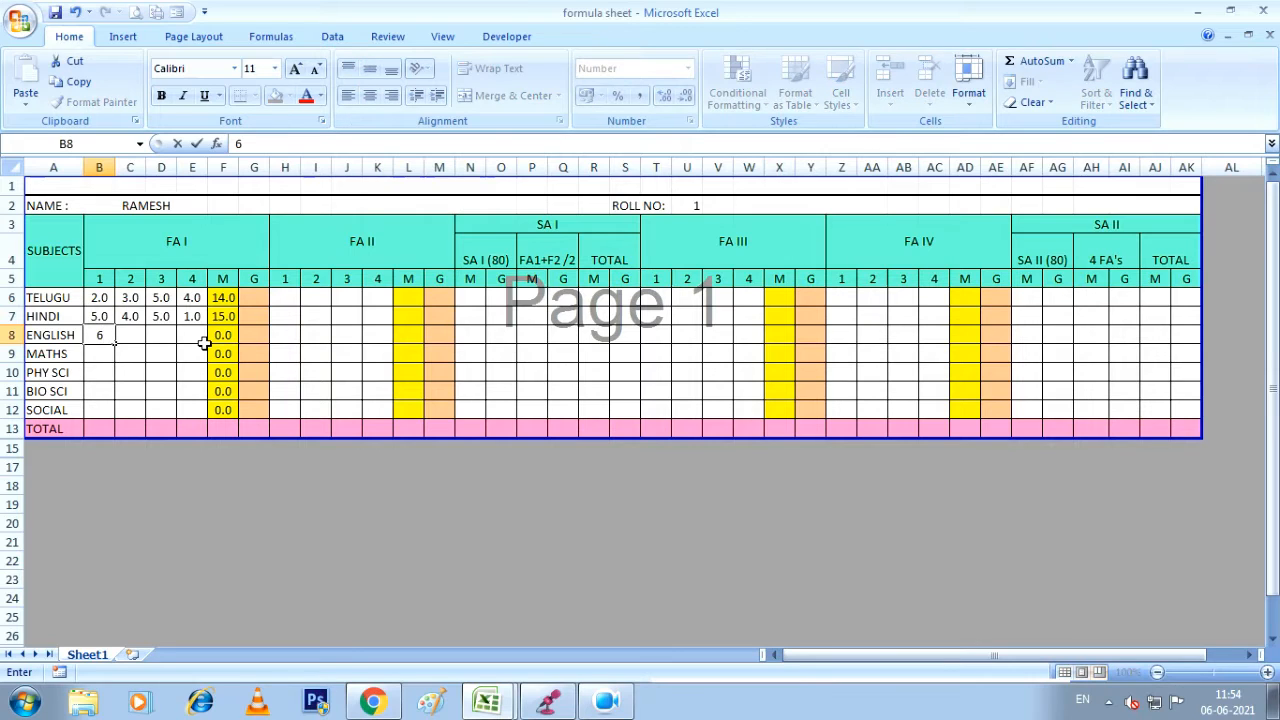
key(BackSpace)
text(3)
key(Tab)
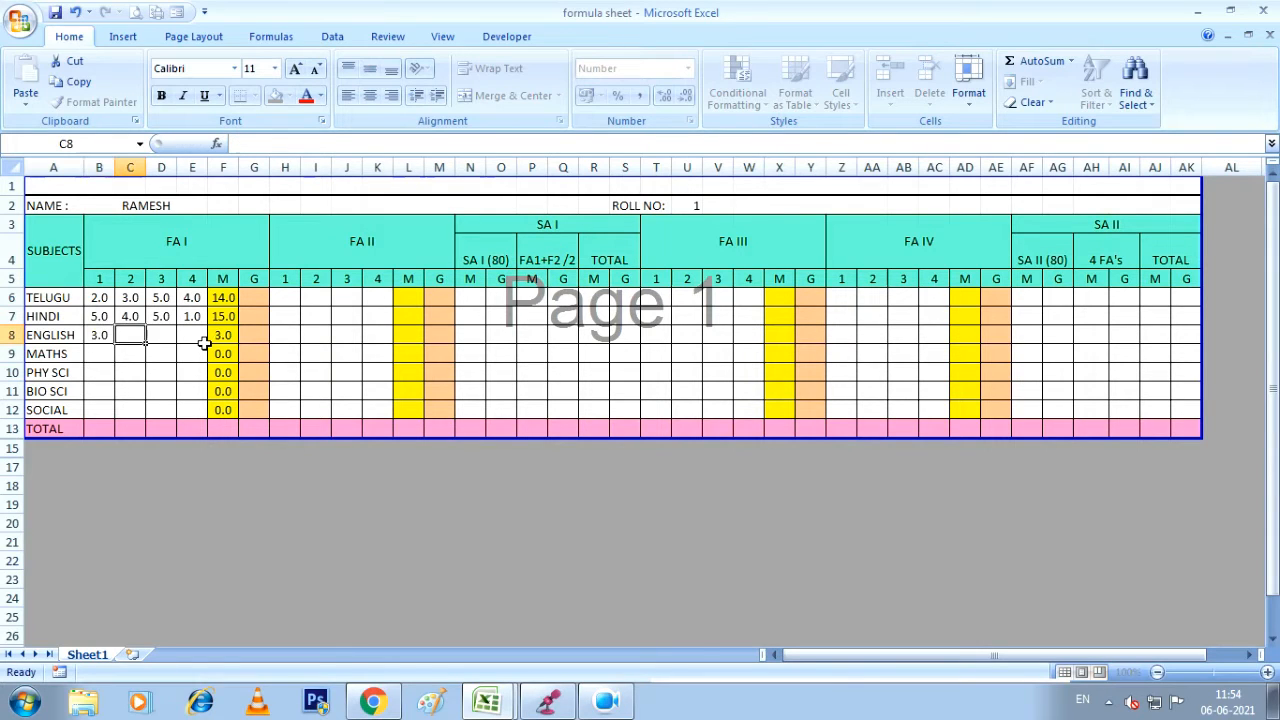
text(4)
key(Tab)
text(5)
key(Tab)
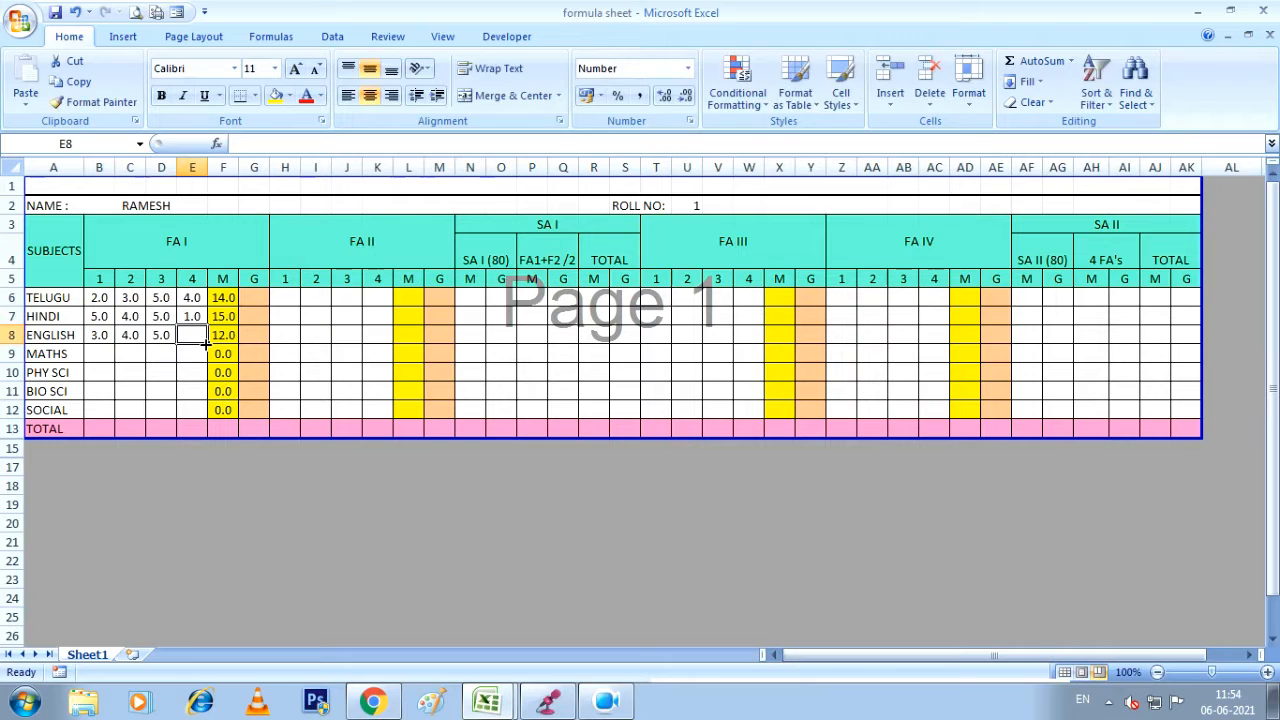
text(4)
key(Tab)
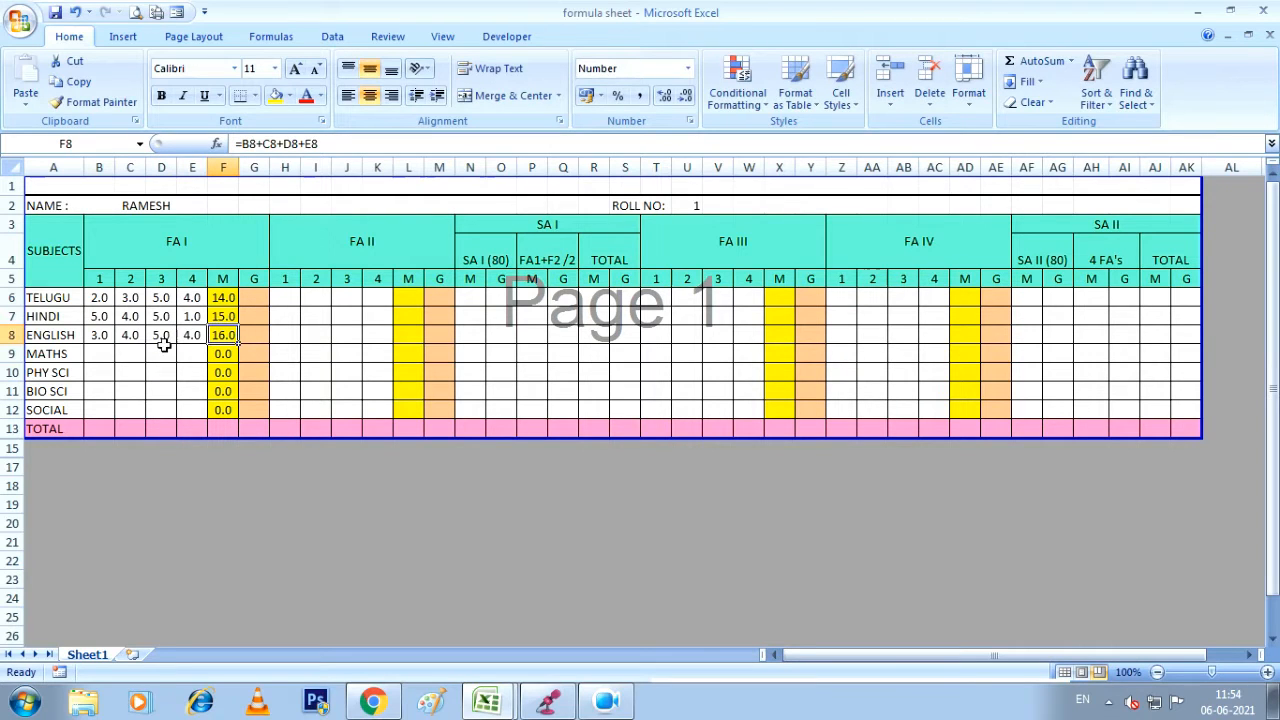
Enter 5 for each of the four Maths FA I component marks in cells B9 to E9.
click(103, 350)
text(5)
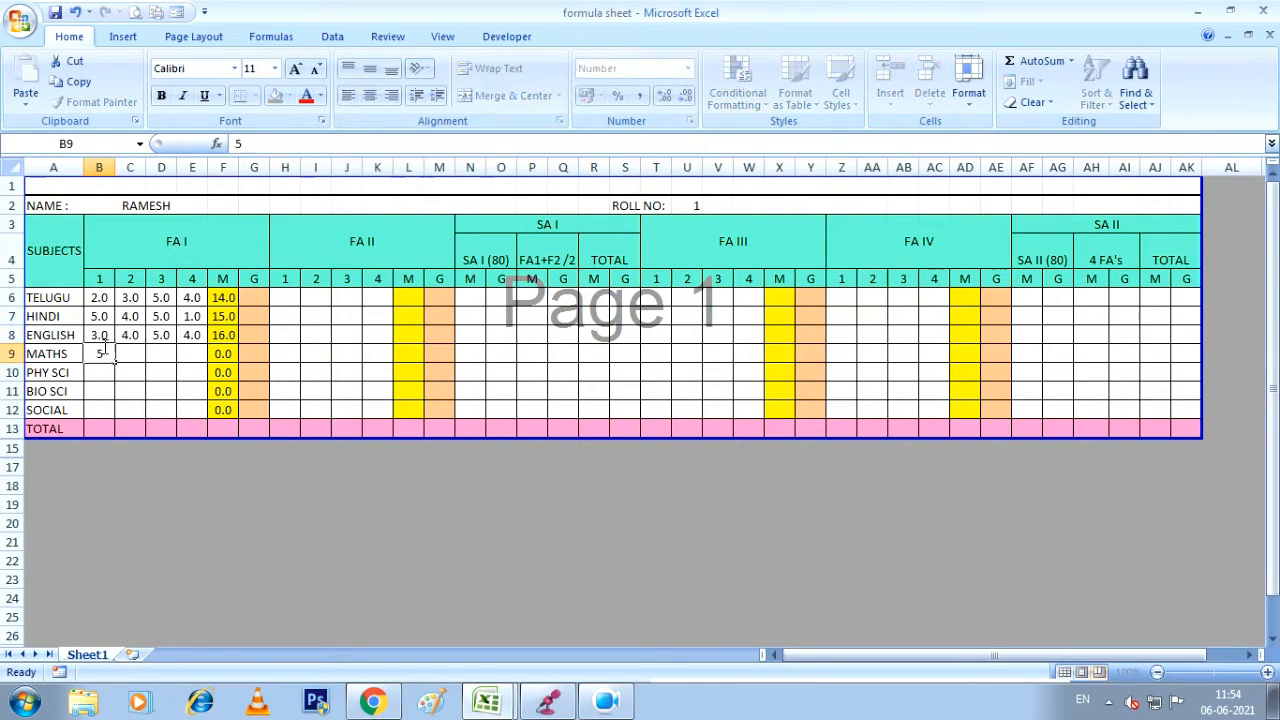
key(Tab)
text(5)
key(Tab)
text(5)
key(Tab)
text(5)
key(Tab)
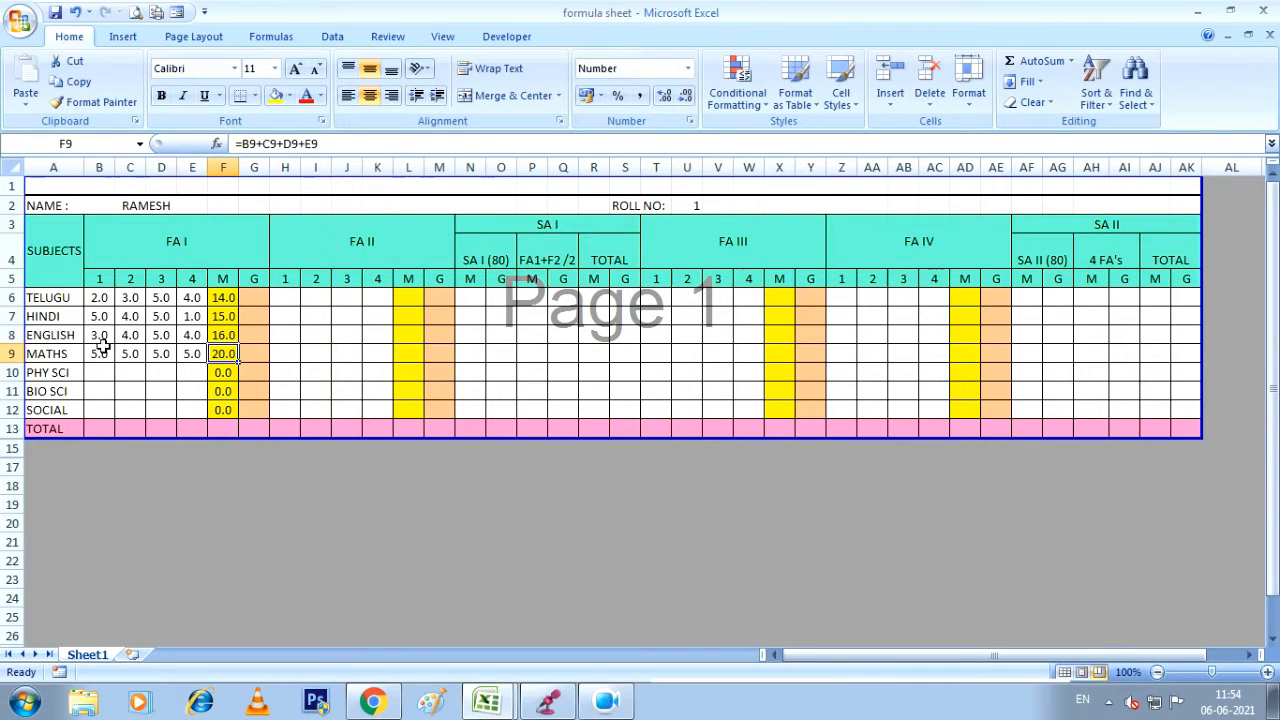
key(Return)
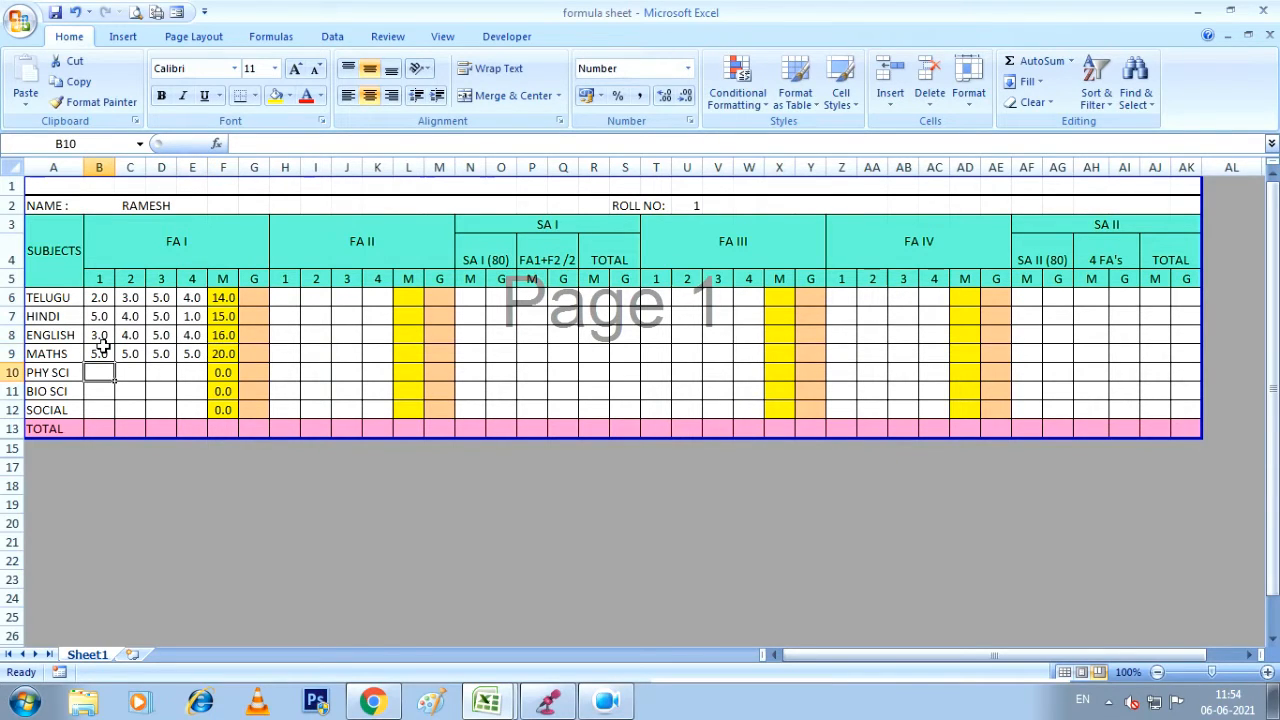
Enter the Physical Science FA I component marks 3, 5, 4 and 5 in cells B10 to E10.
text(3)
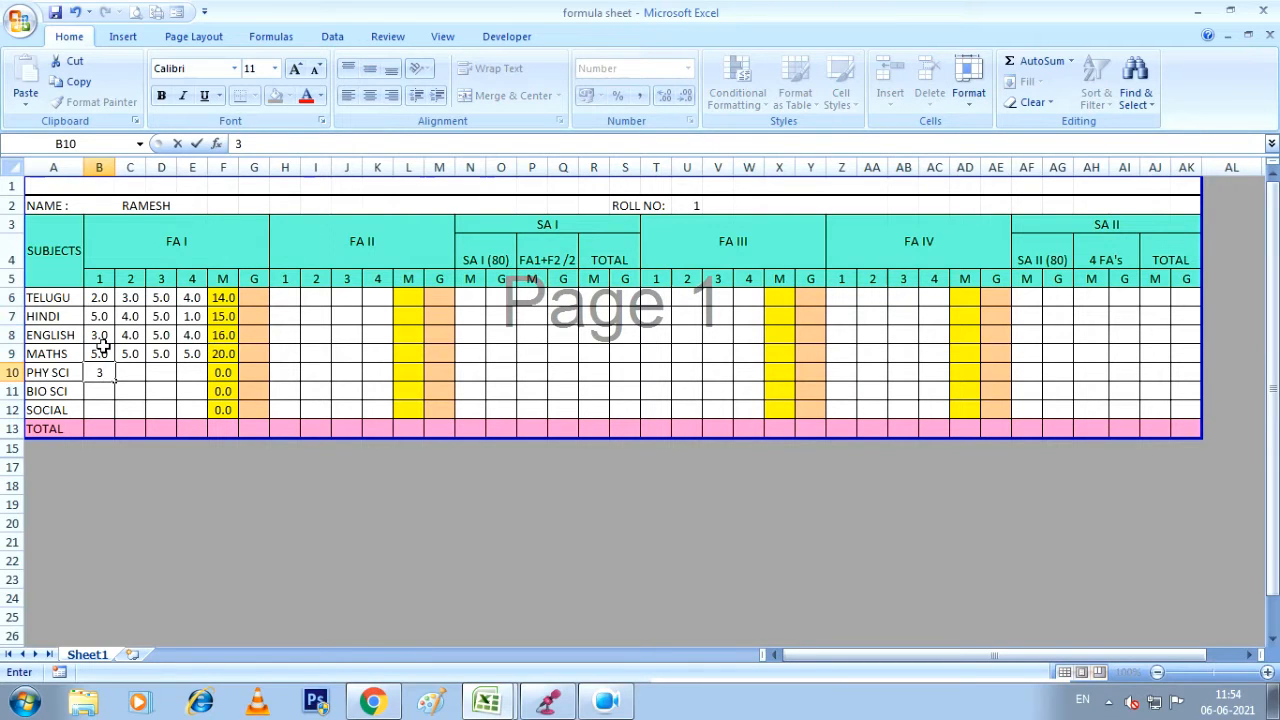
key(Tab)
text(5)
key(Tab)
text(4)
key(Tab)
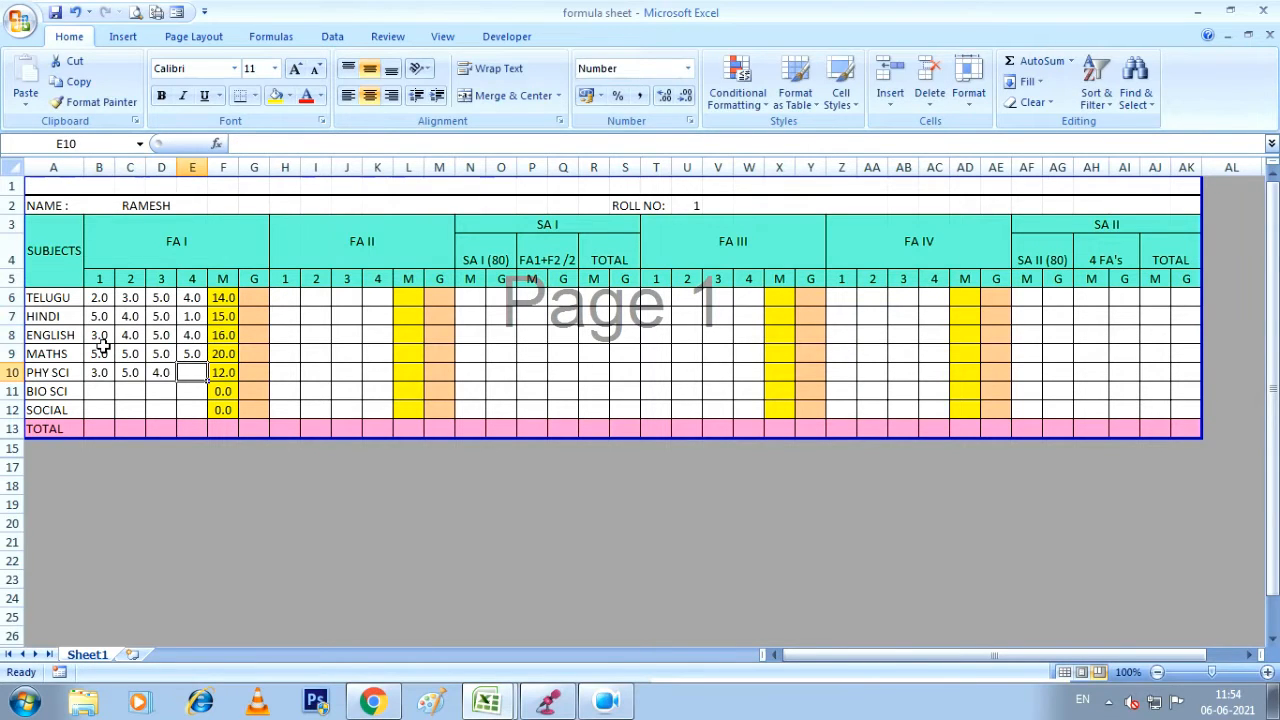
text(5)
key(Tab)
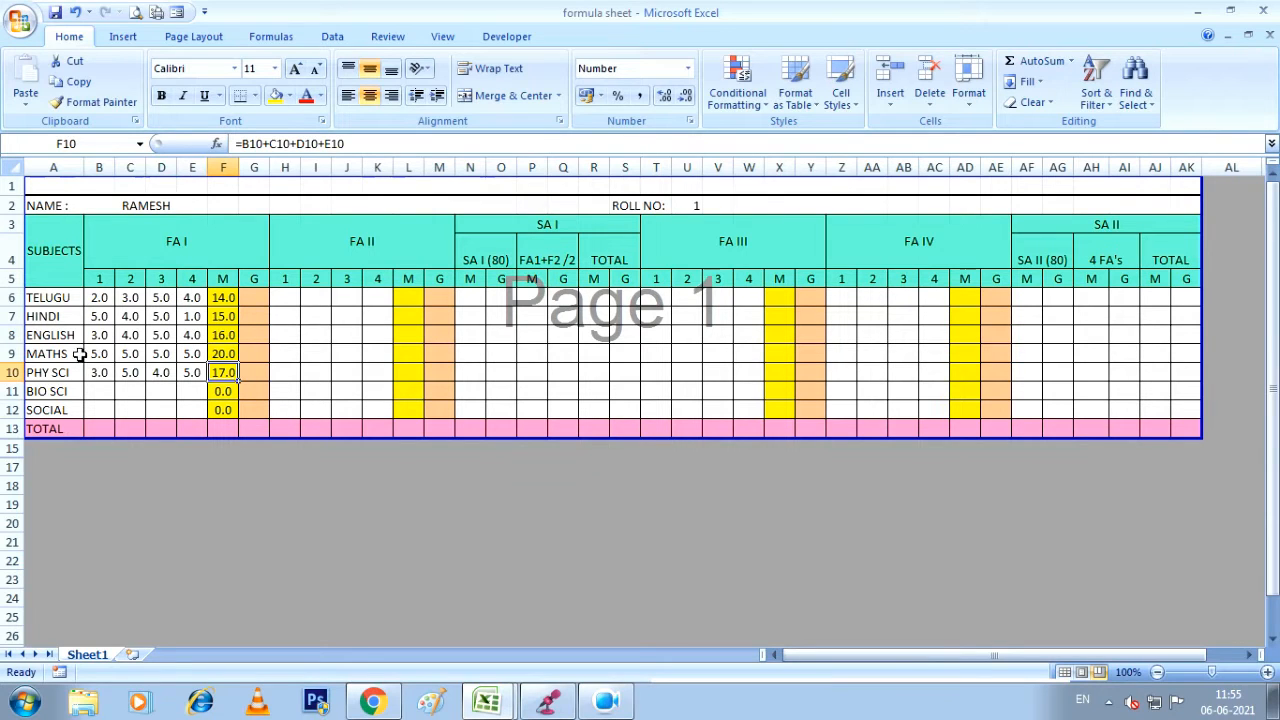
Enter 5 for each of the four Biological Science FA I component marks in cells B11 to E11.
click(96, 392)
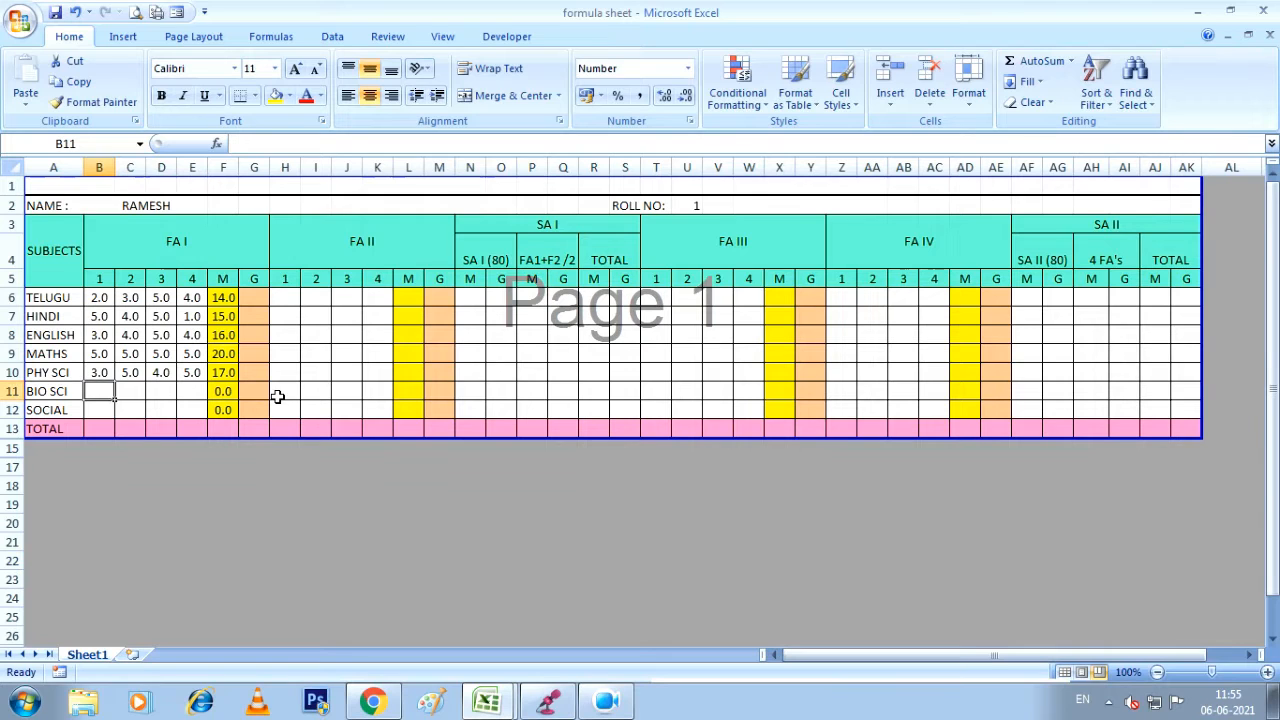
text(5)
key(Tab)
text(5)
key(Tab)
text(5)
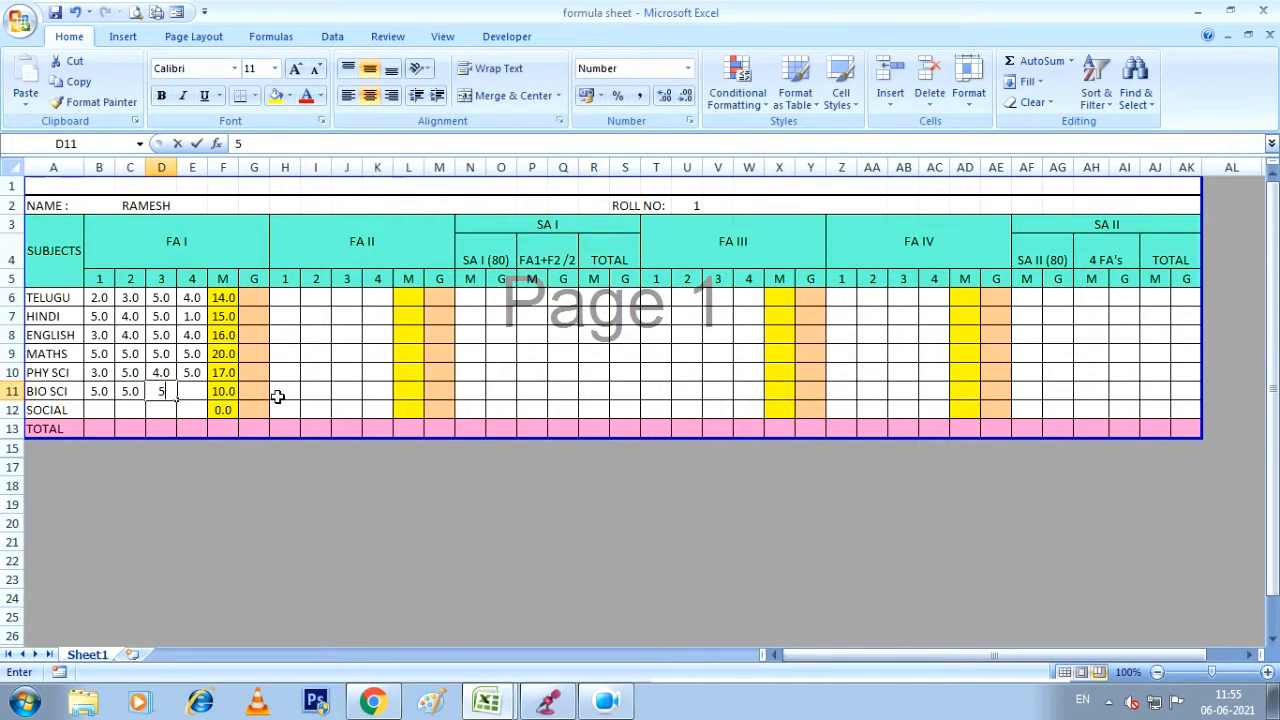
key(Tab)
text(5)
key(Return)
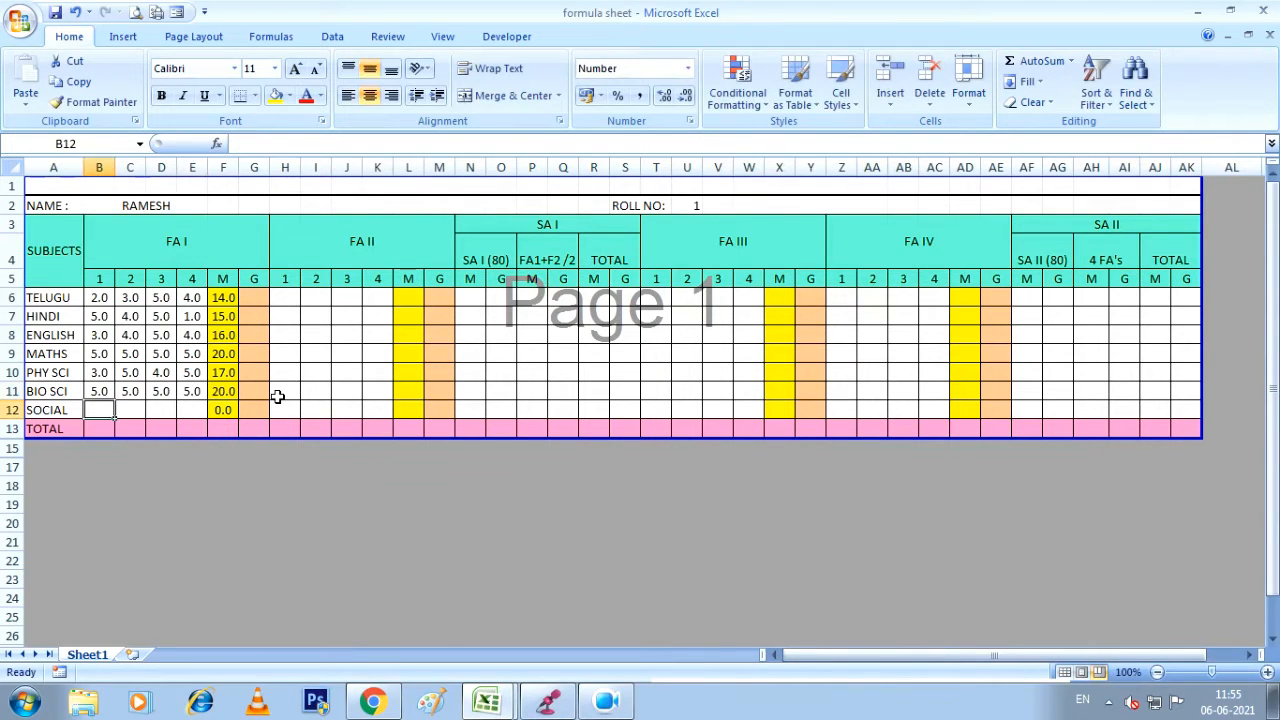
Enter 5 for each of the four Social FA I component marks in cells B12 to E12.
text(5)
key(Tab)
text(5)
key(Tab)
text(5)
key(Tab)
text(5)
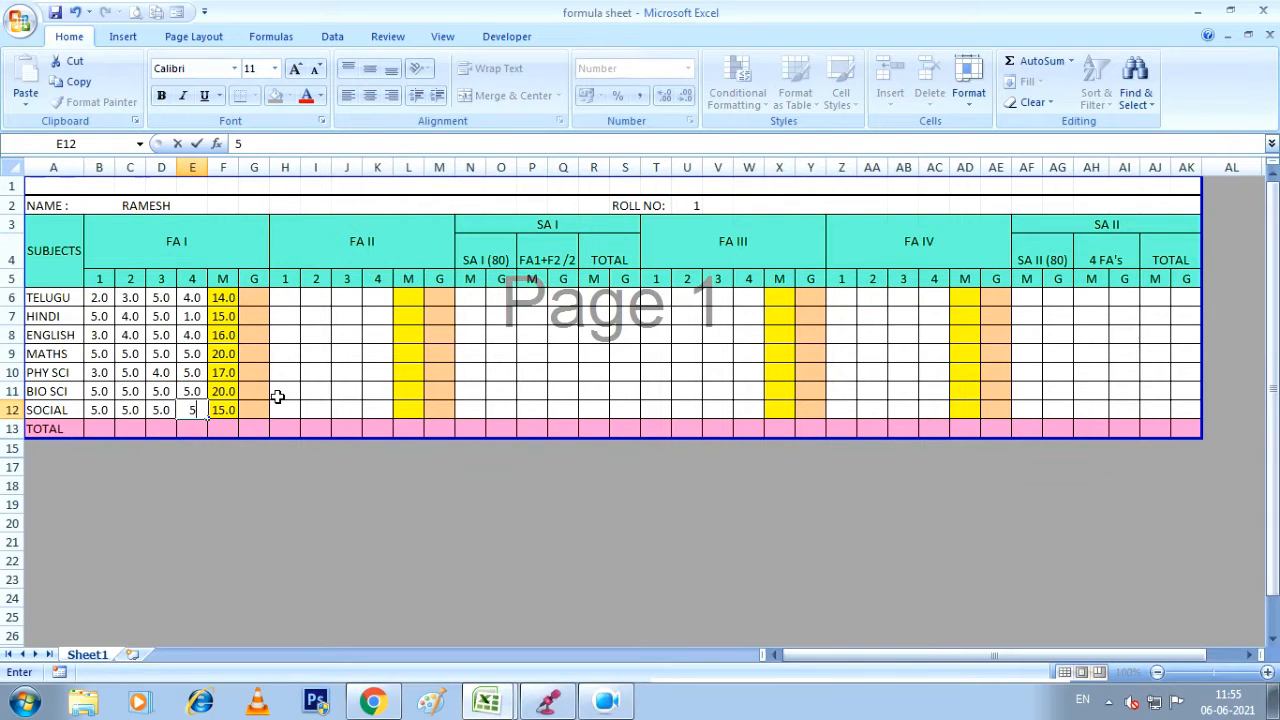
key(Return)
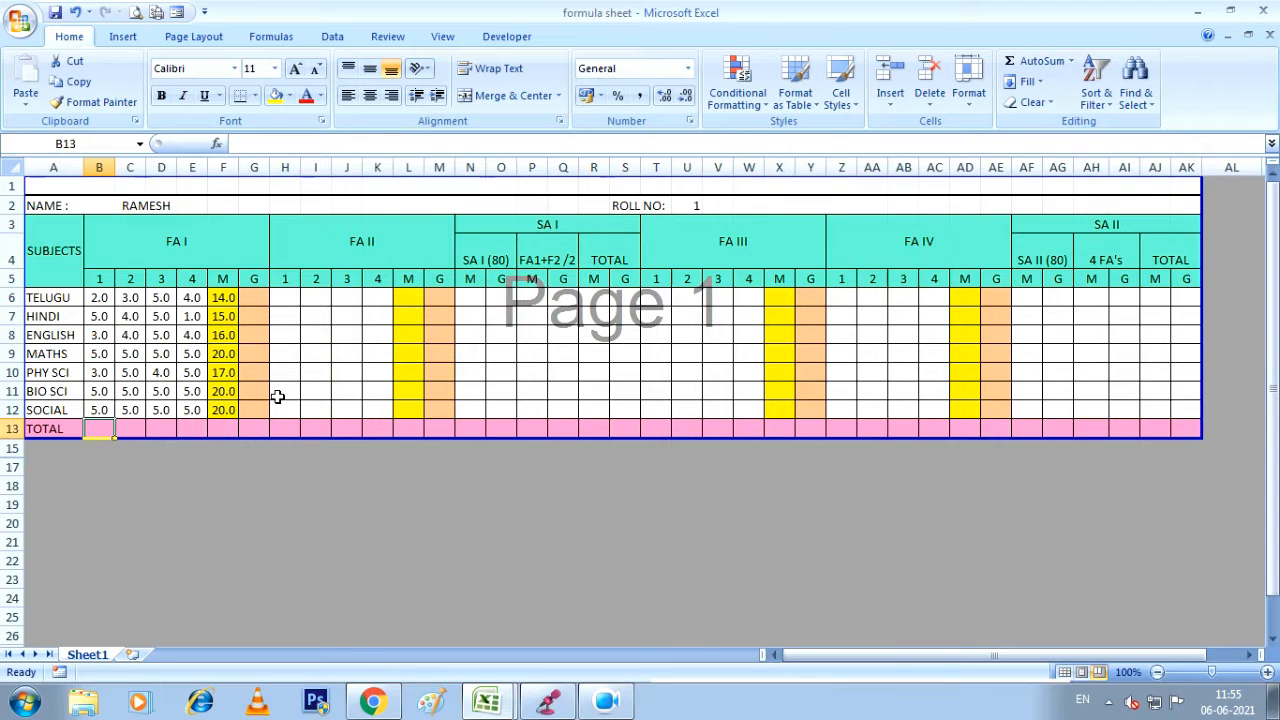
Enter the formula =B6+B7+B8+B9+B10+B11+B12 in cell B13 to total the first FA I component.
text(=)
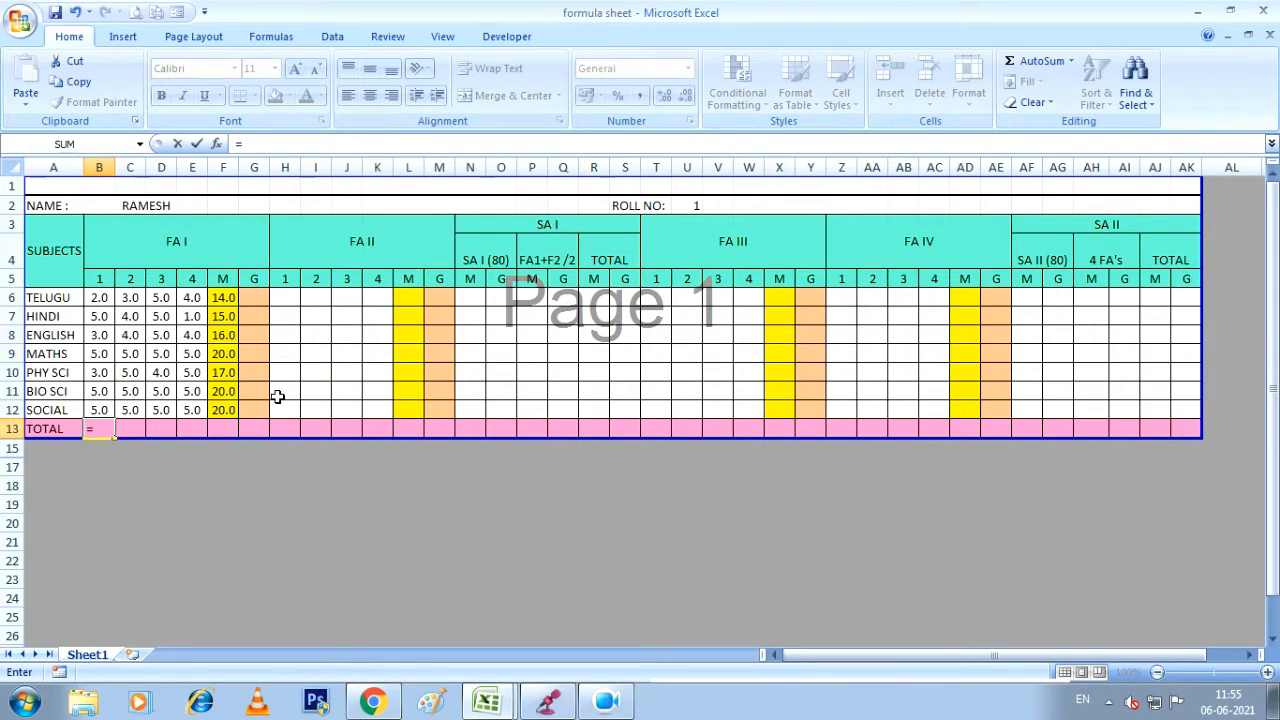
click(99, 297)
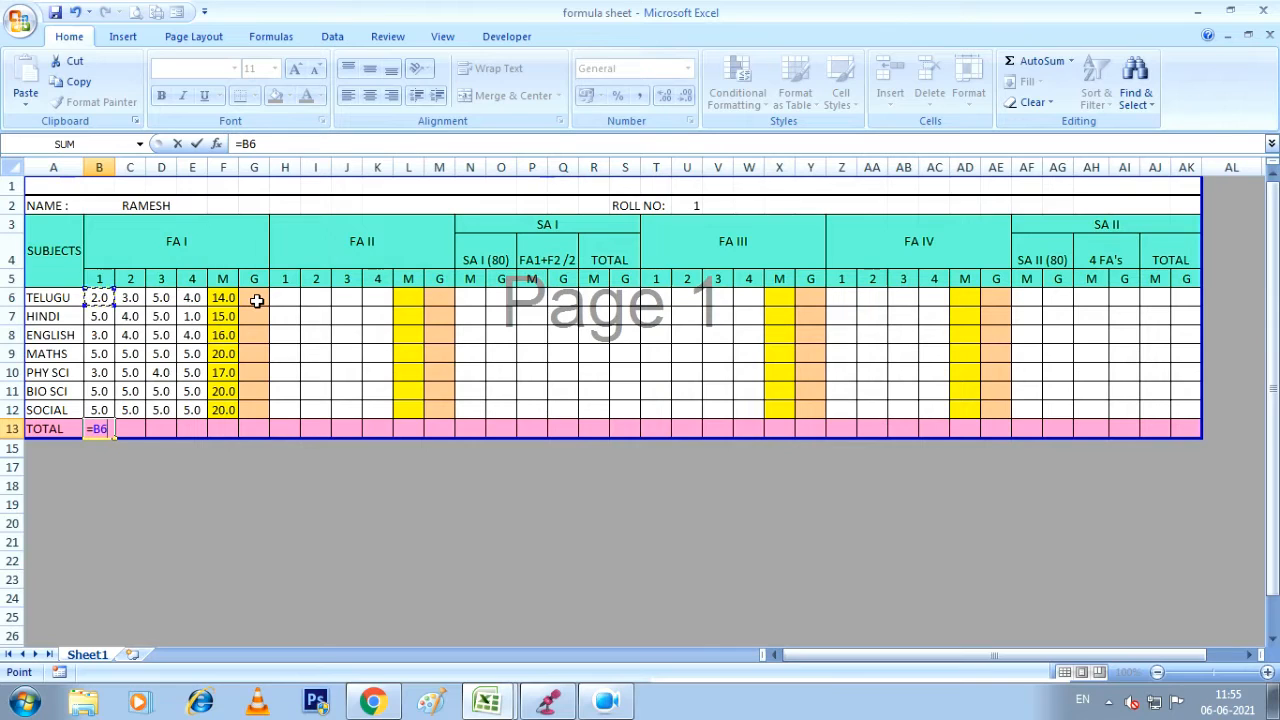
text(+)
click(101, 317)
text(+)
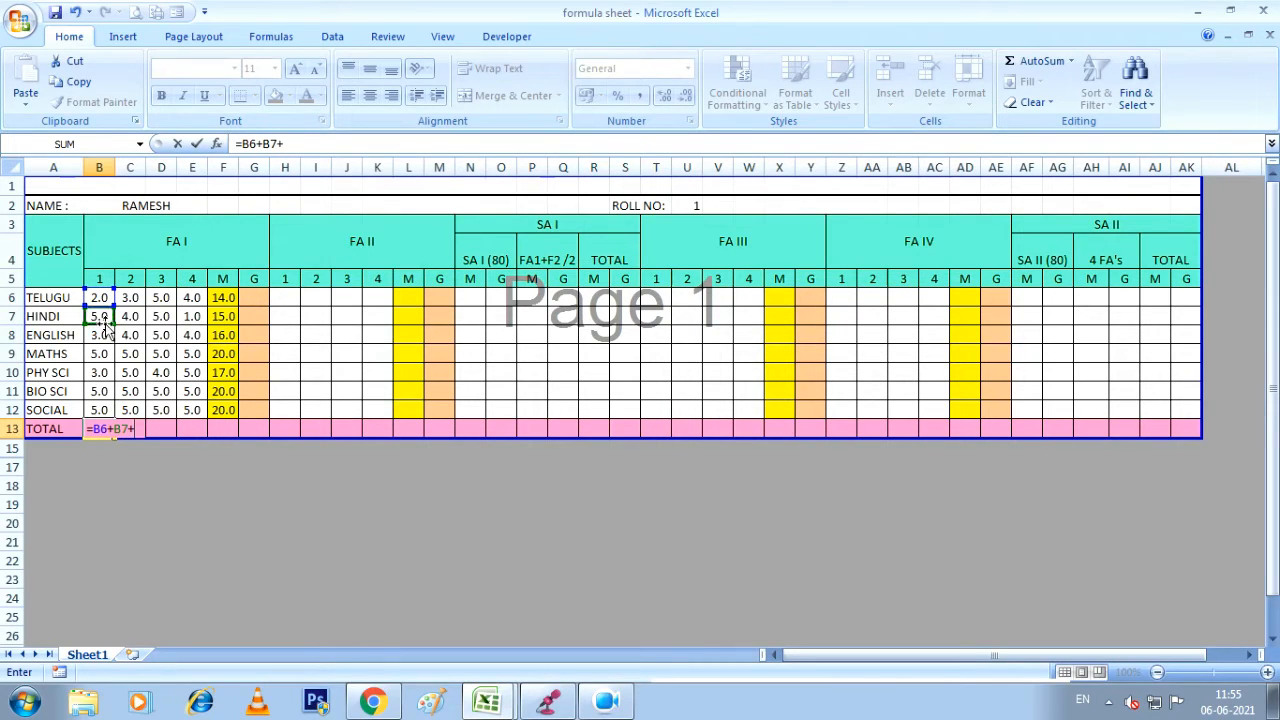
click(102, 335)
text(+)
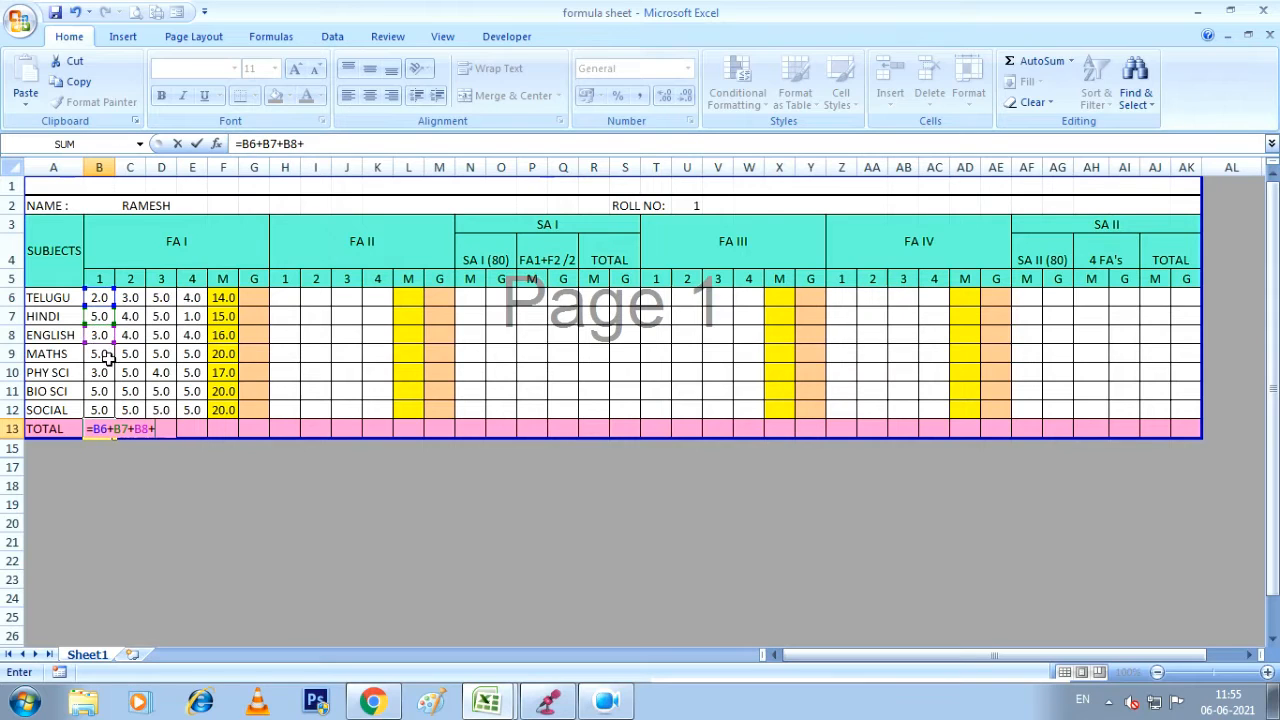
click(106, 356)
text(+)
click(100, 373)
text(+)
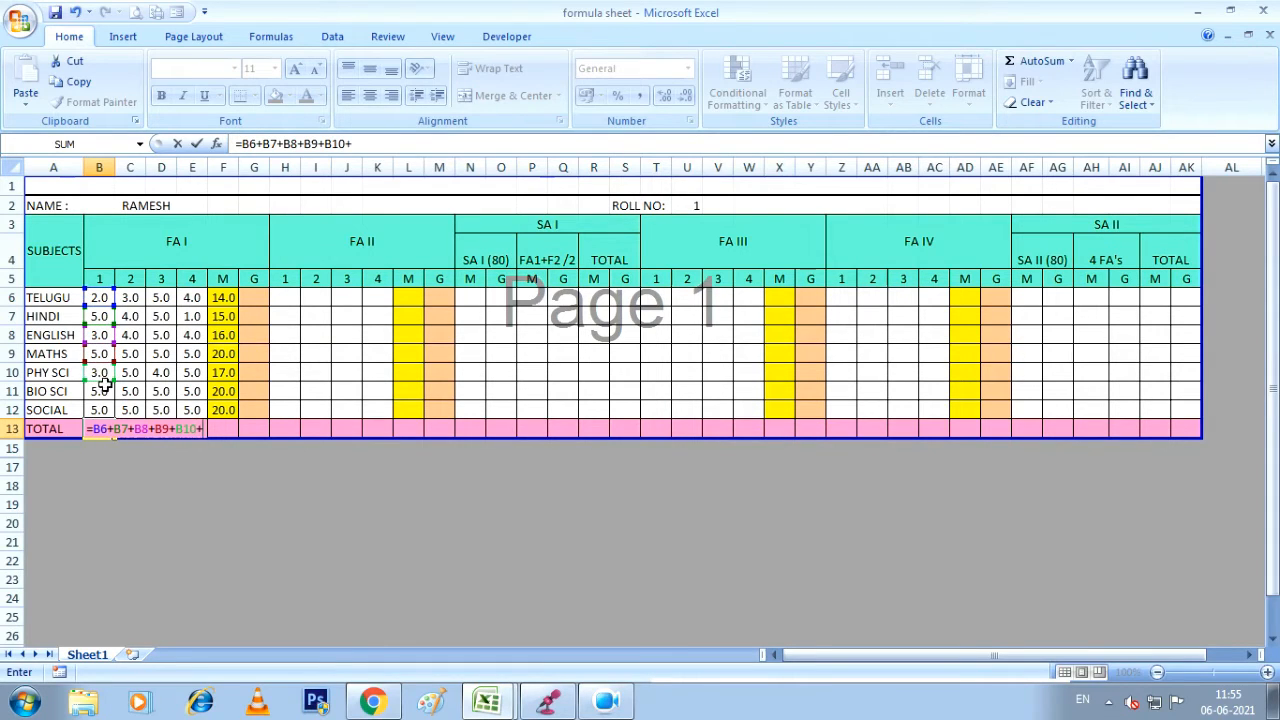
click(98, 393)
text(+)
click(106, 411)
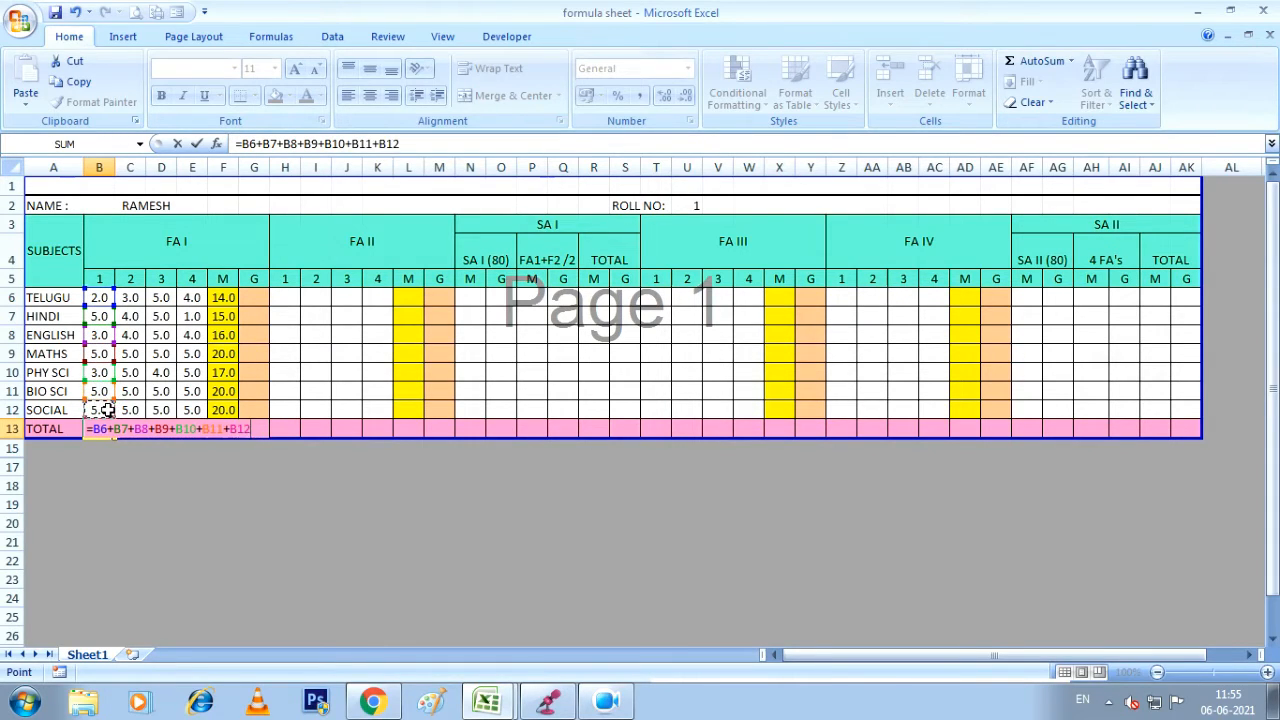
text(+)
key(BackSpace)
key(Return)
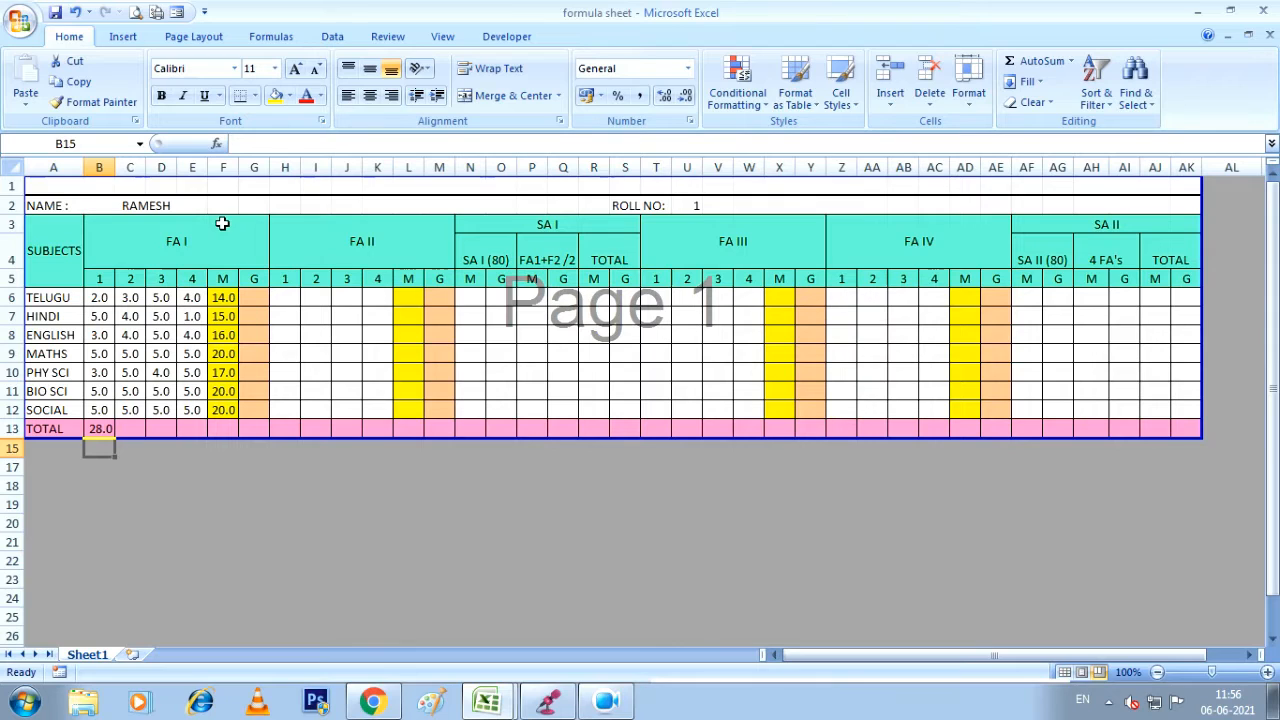
Fill the total formula from B13 across the TOTAL row to F13.
click(129, 428)
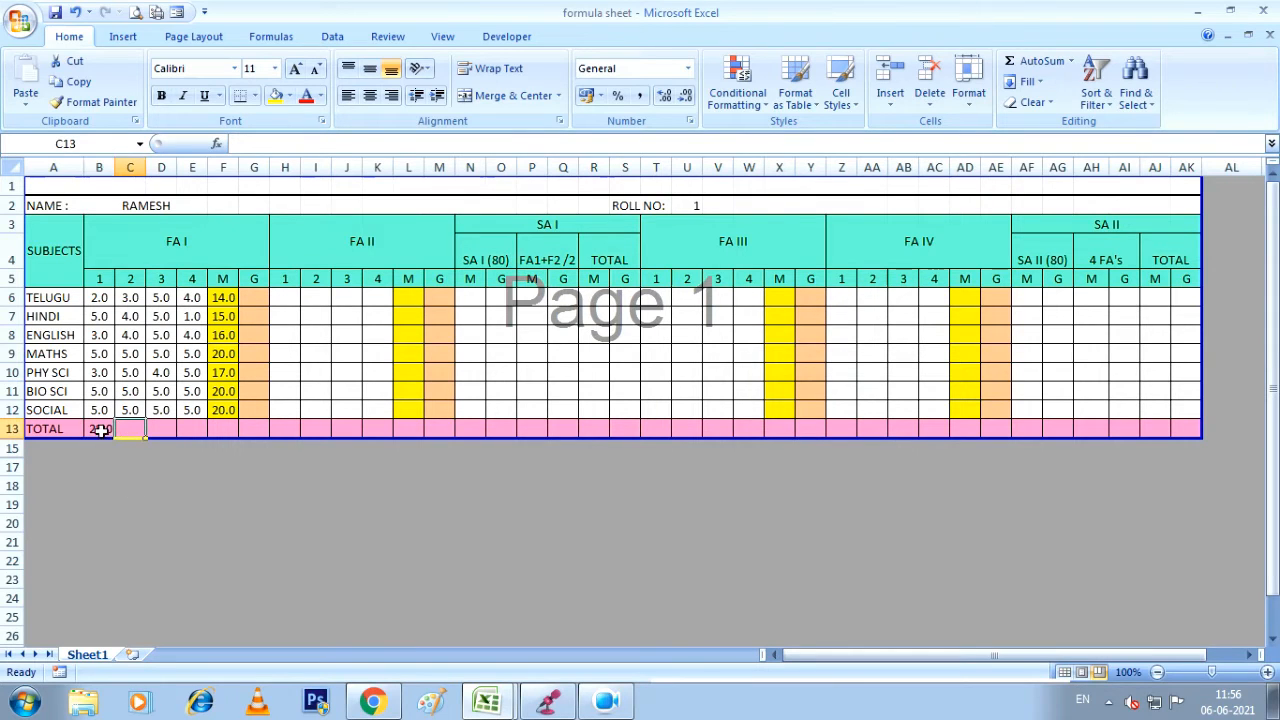
click(99, 430)
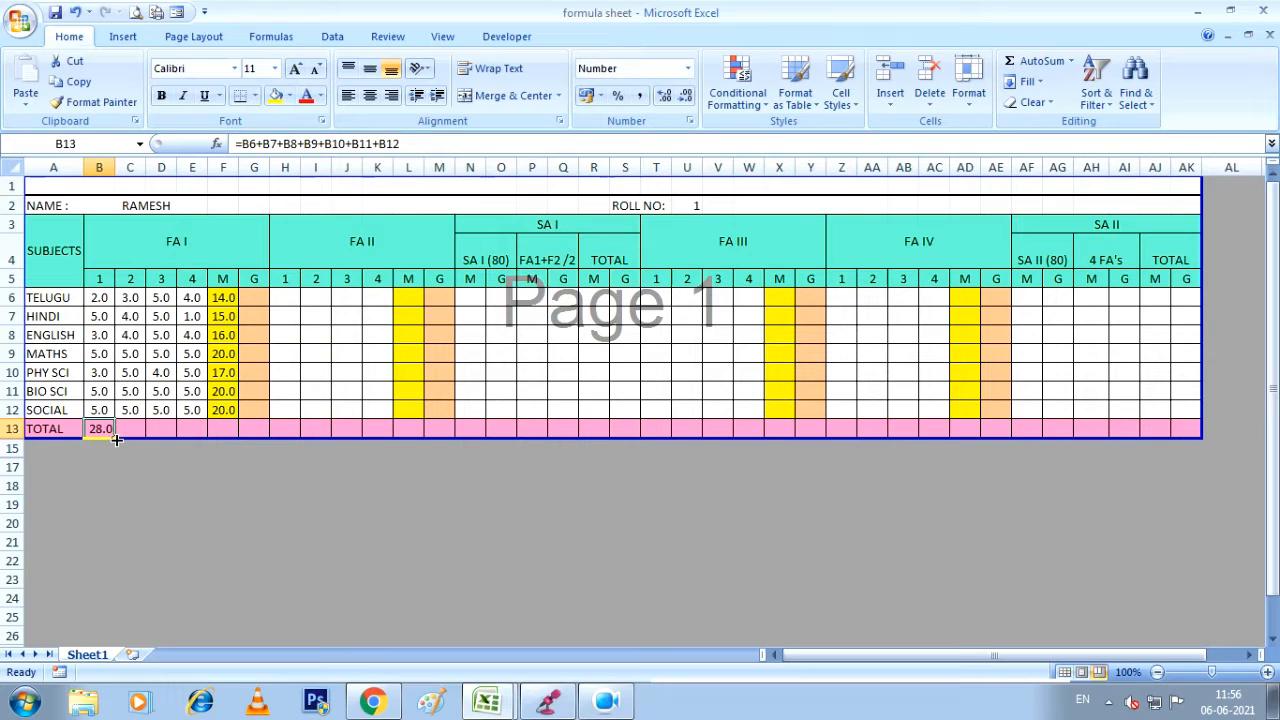
drag(116, 439, 116, 439)
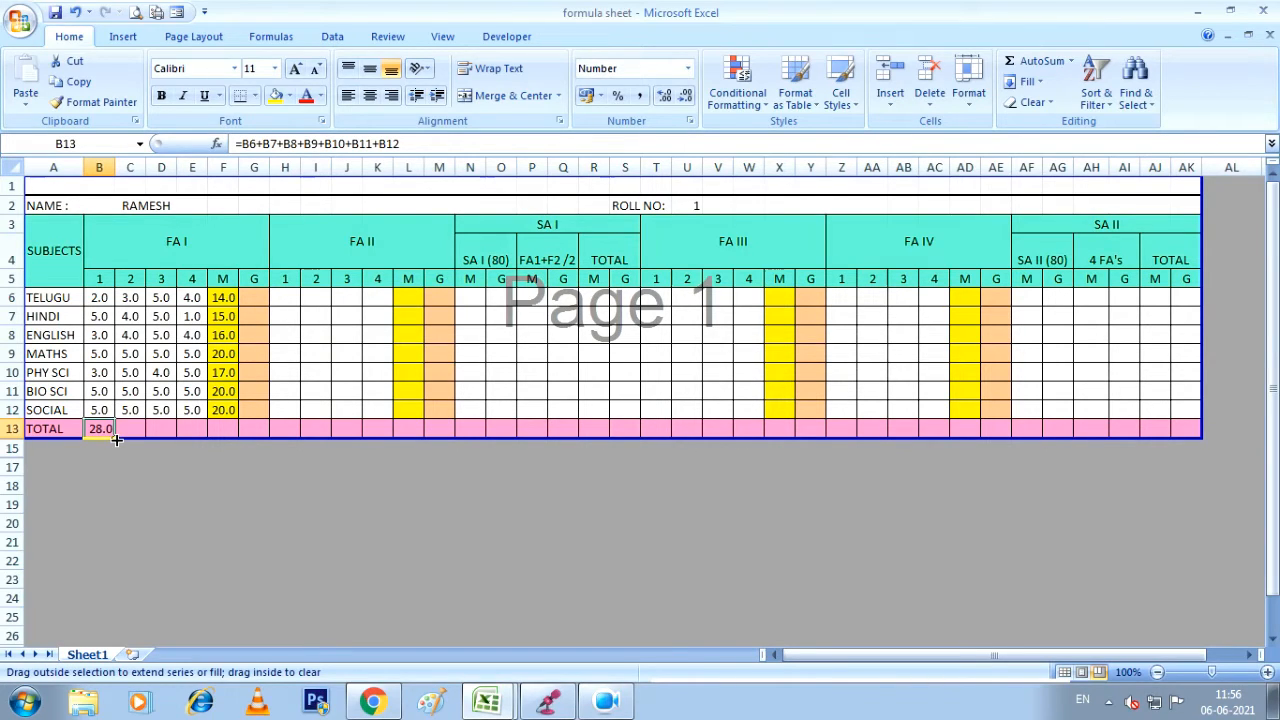
drag(116, 439, 238, 441)
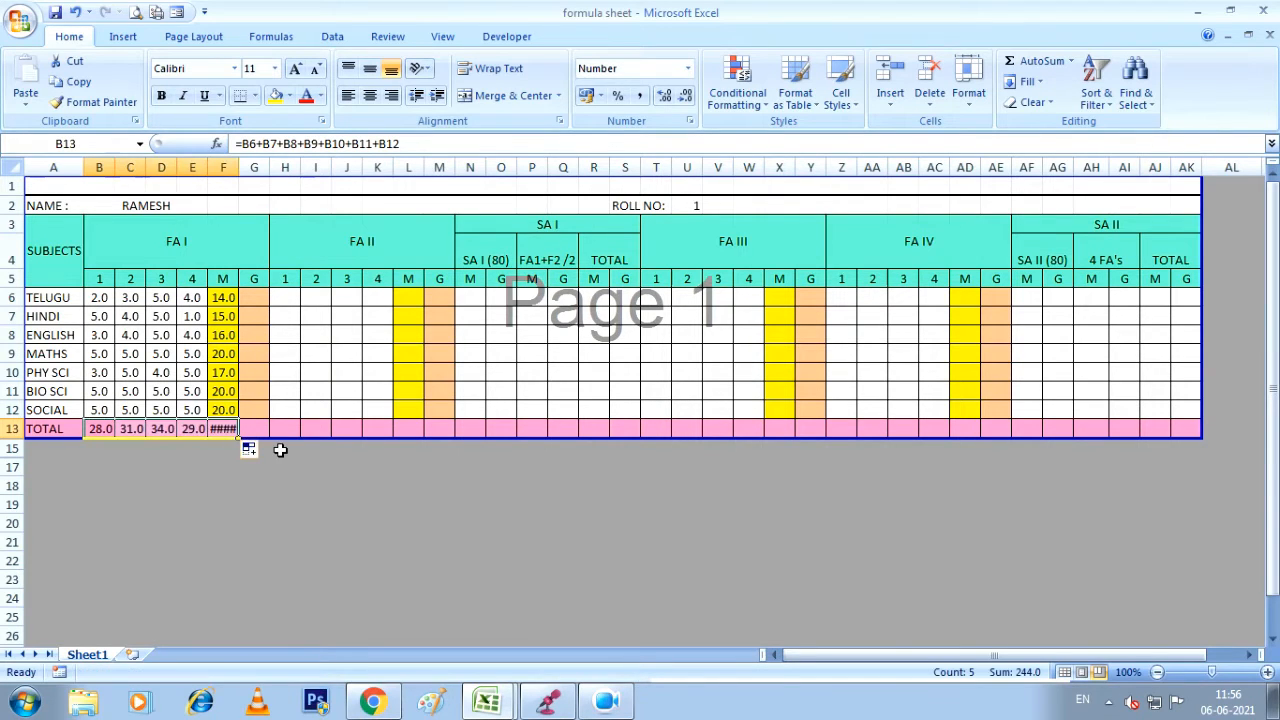
Format the FA I marks total in F13 with no decimal places and fit column F's width to it.
click(222, 428)
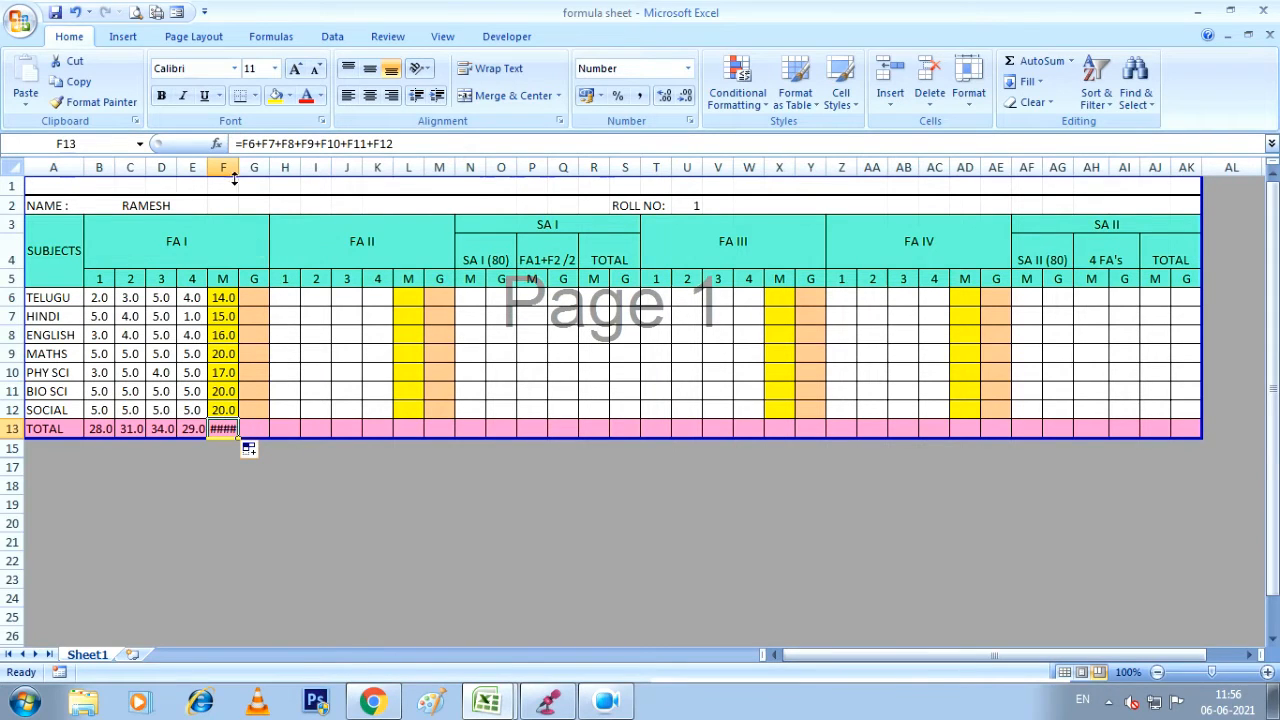
drag(241, 168, 244, 168)
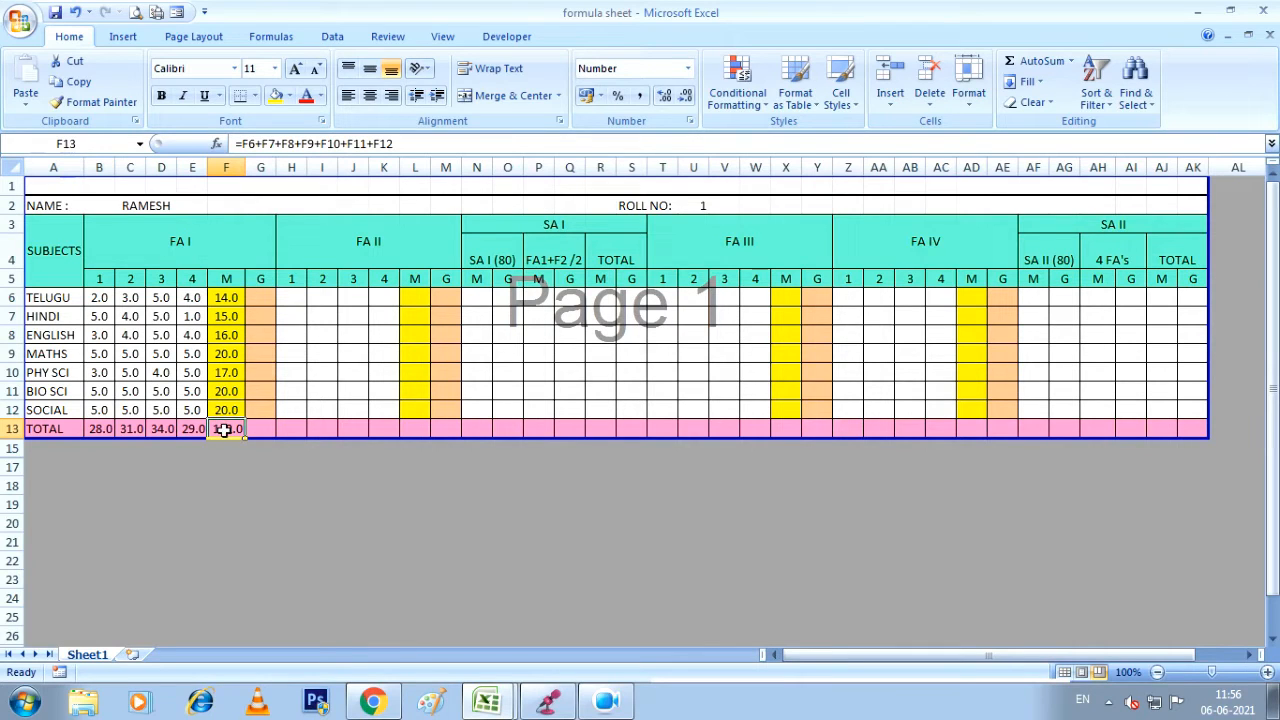
click(687, 96)
mouse_move(248, 167)
mouse_down()
mouse_move(281, 165)
mouse_move(238, 167)
mouse_up()
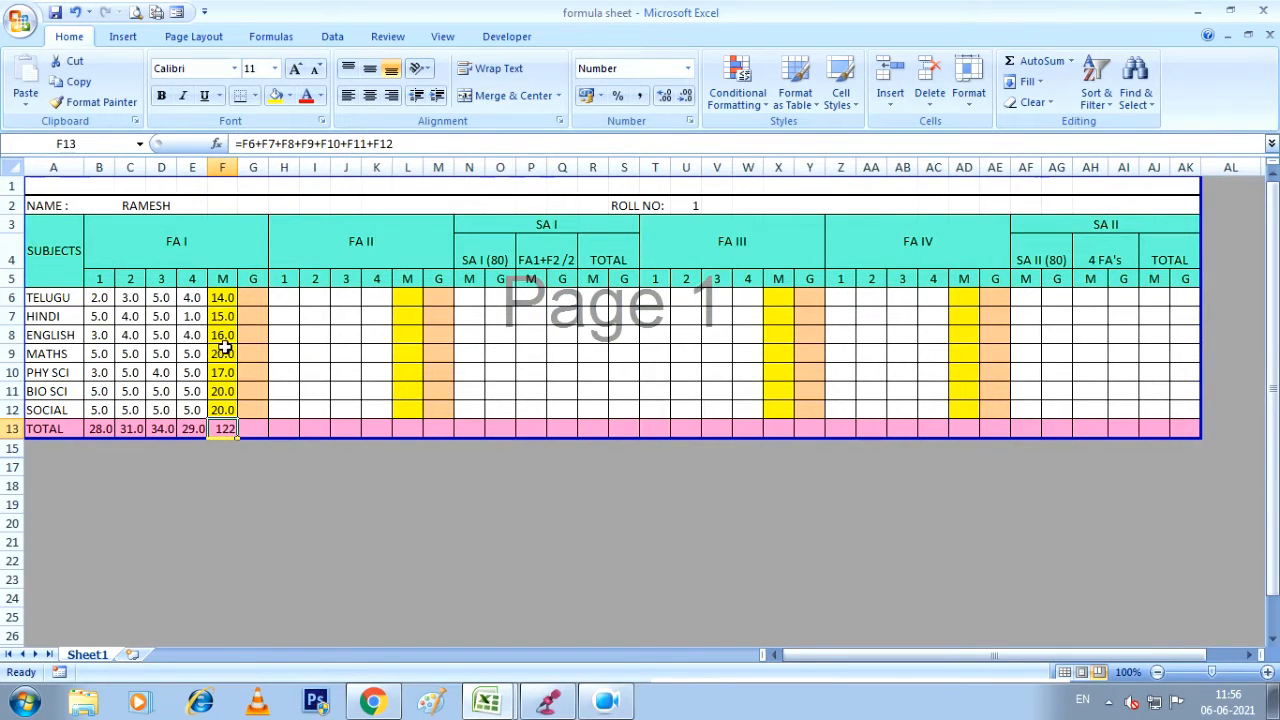
click(250, 428)
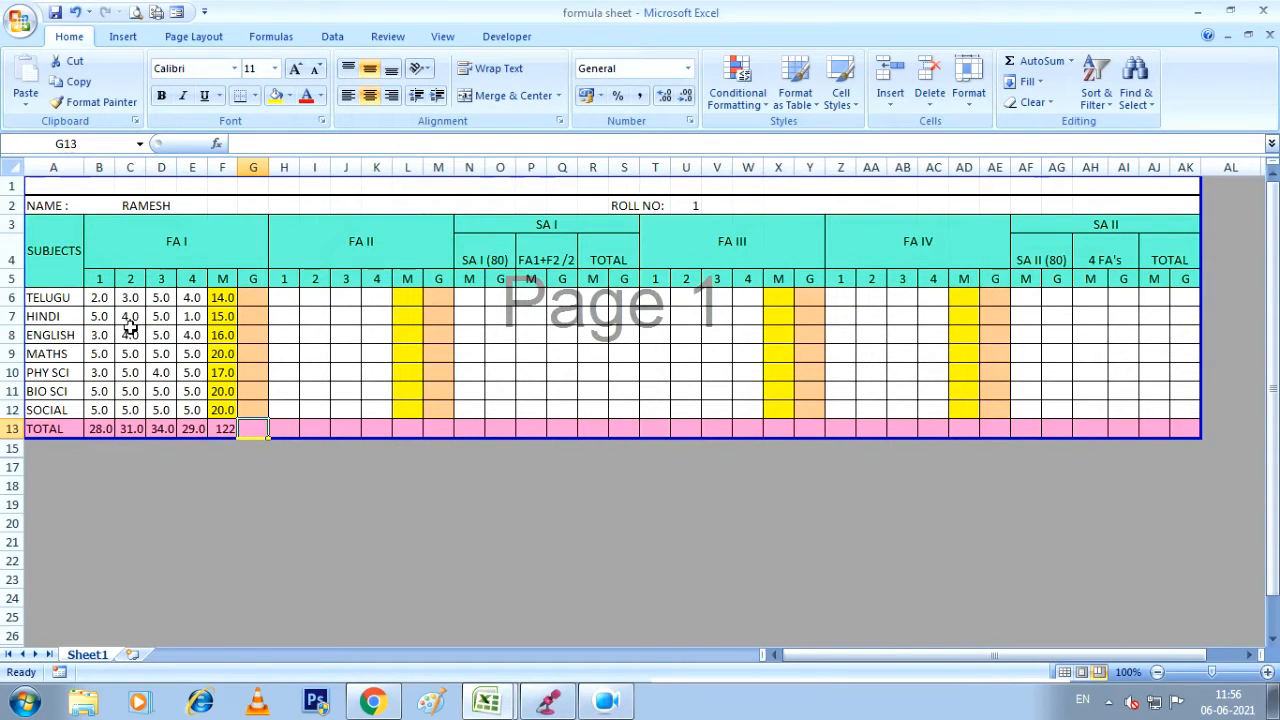
click(247, 298)
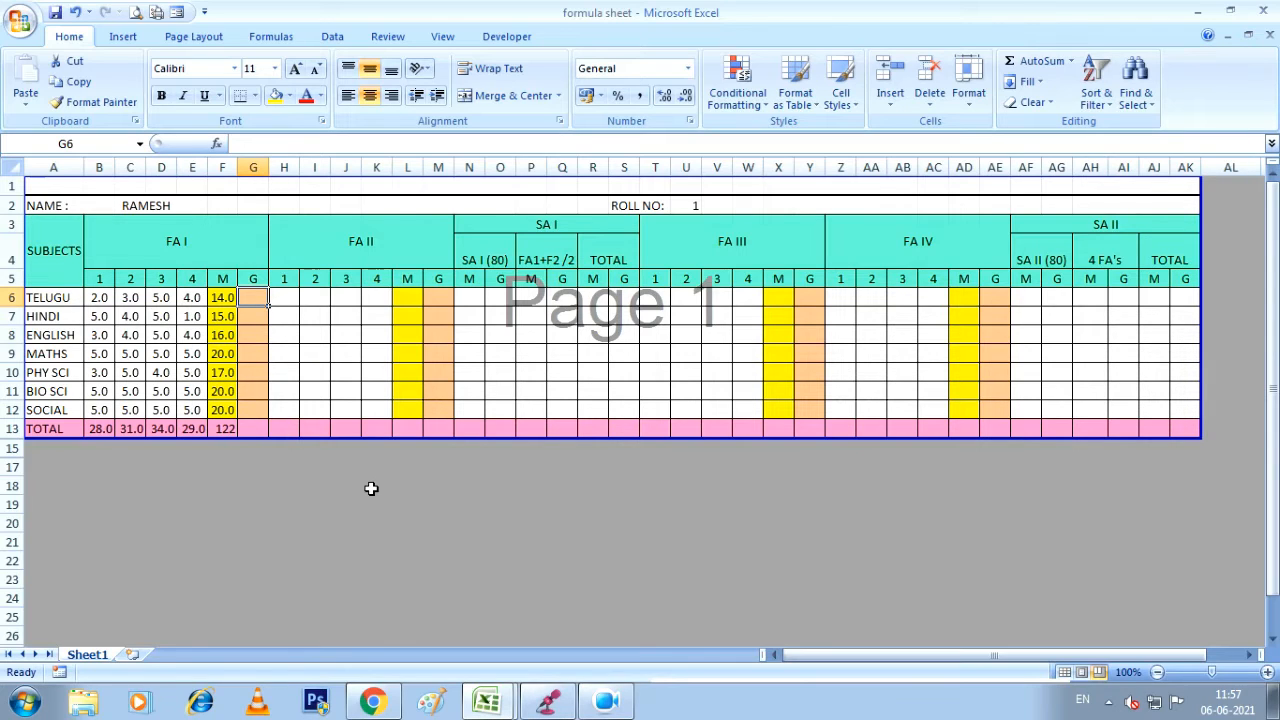
text(=)
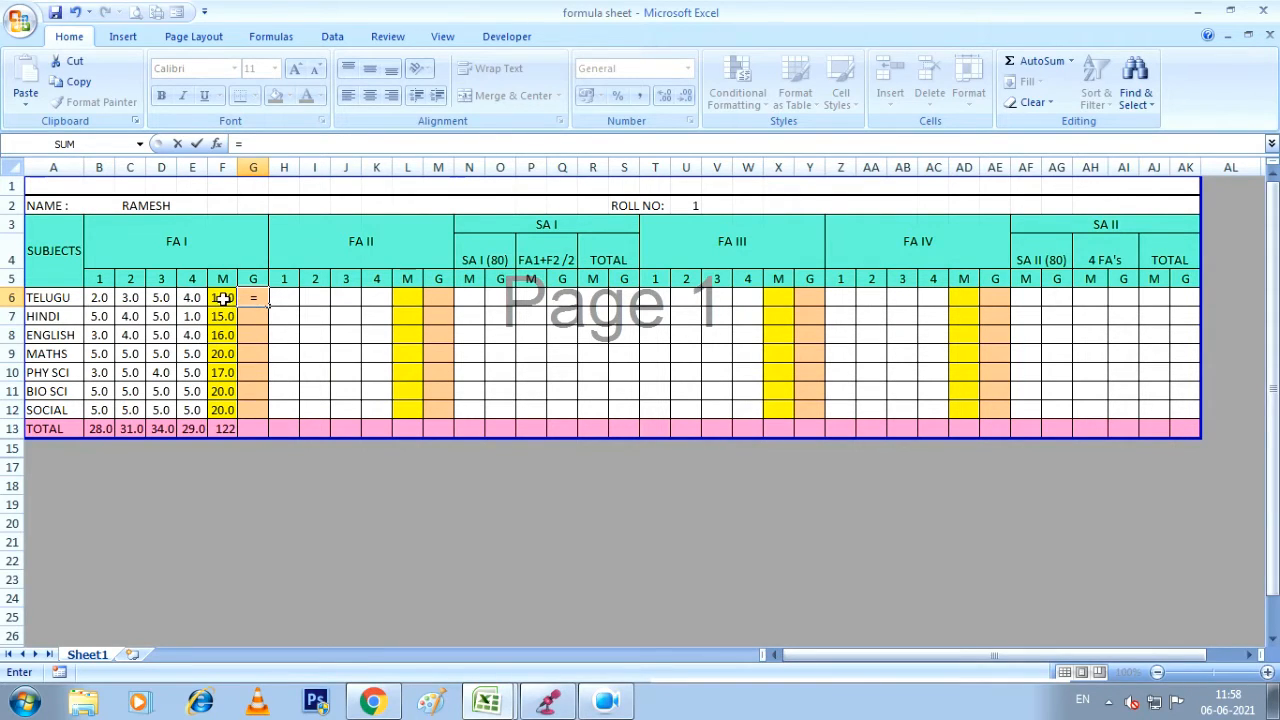
key(BackSpace)
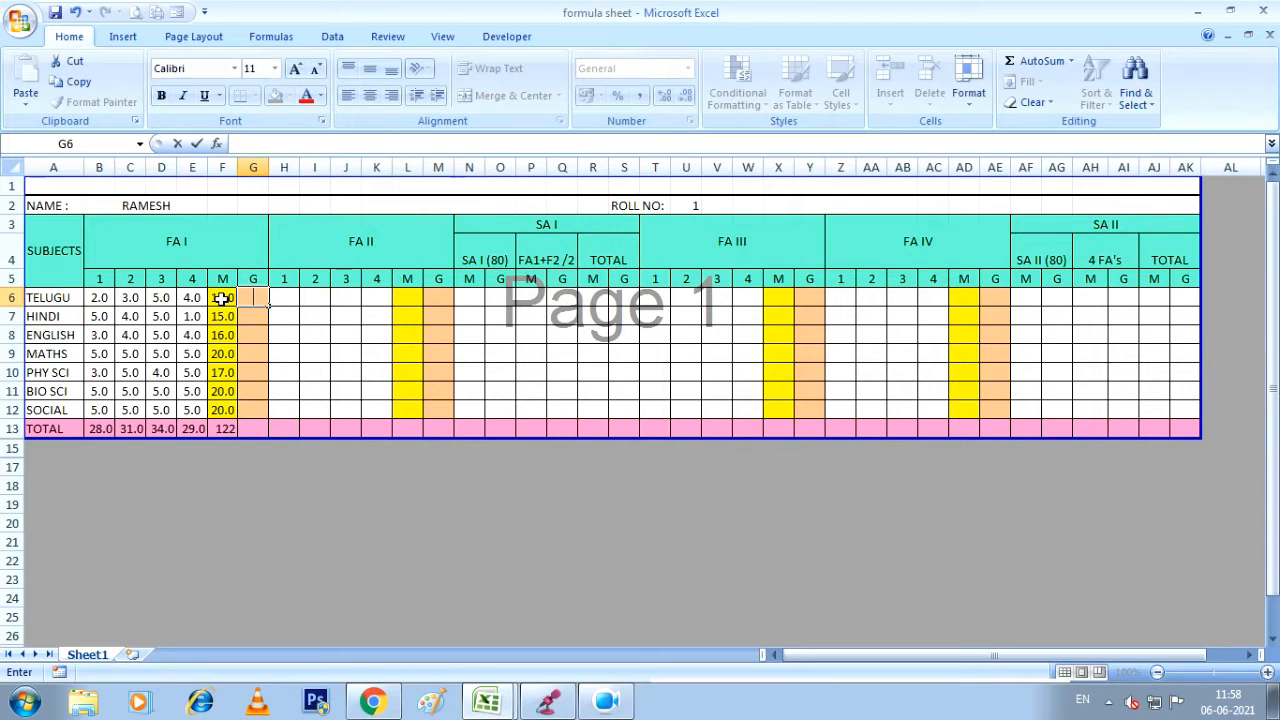
click(250, 333)
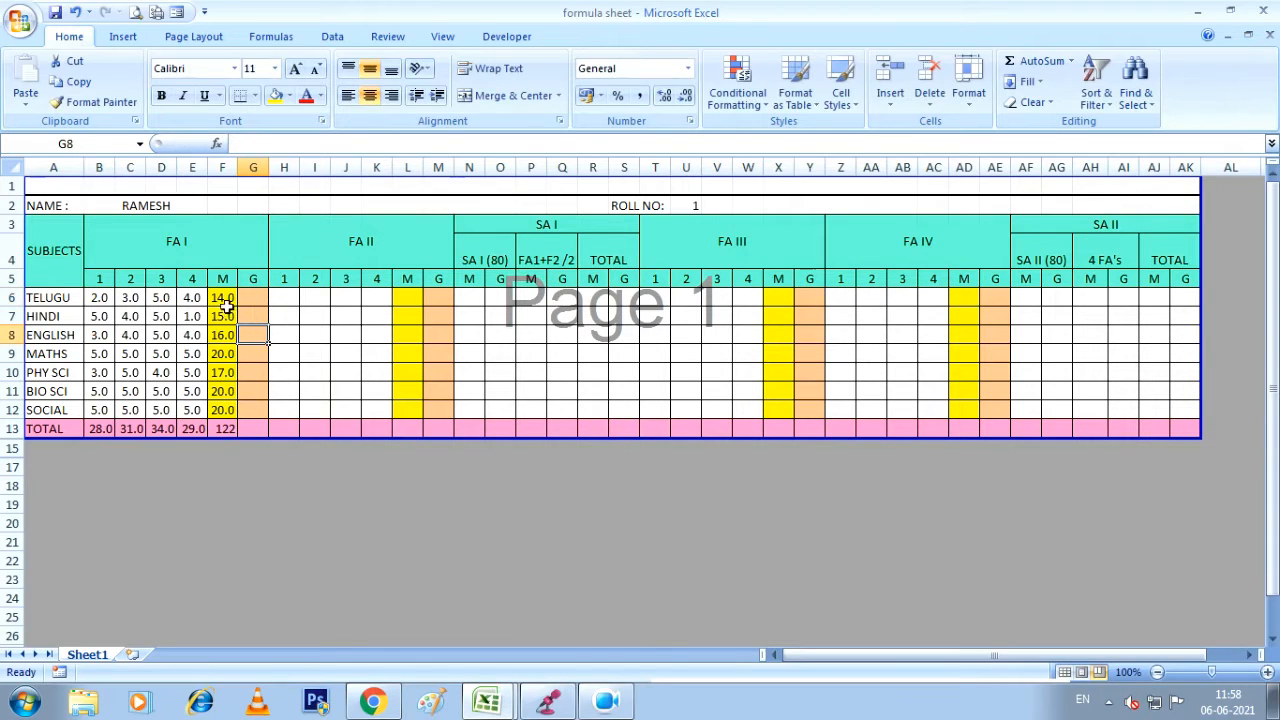
click(222, 298)
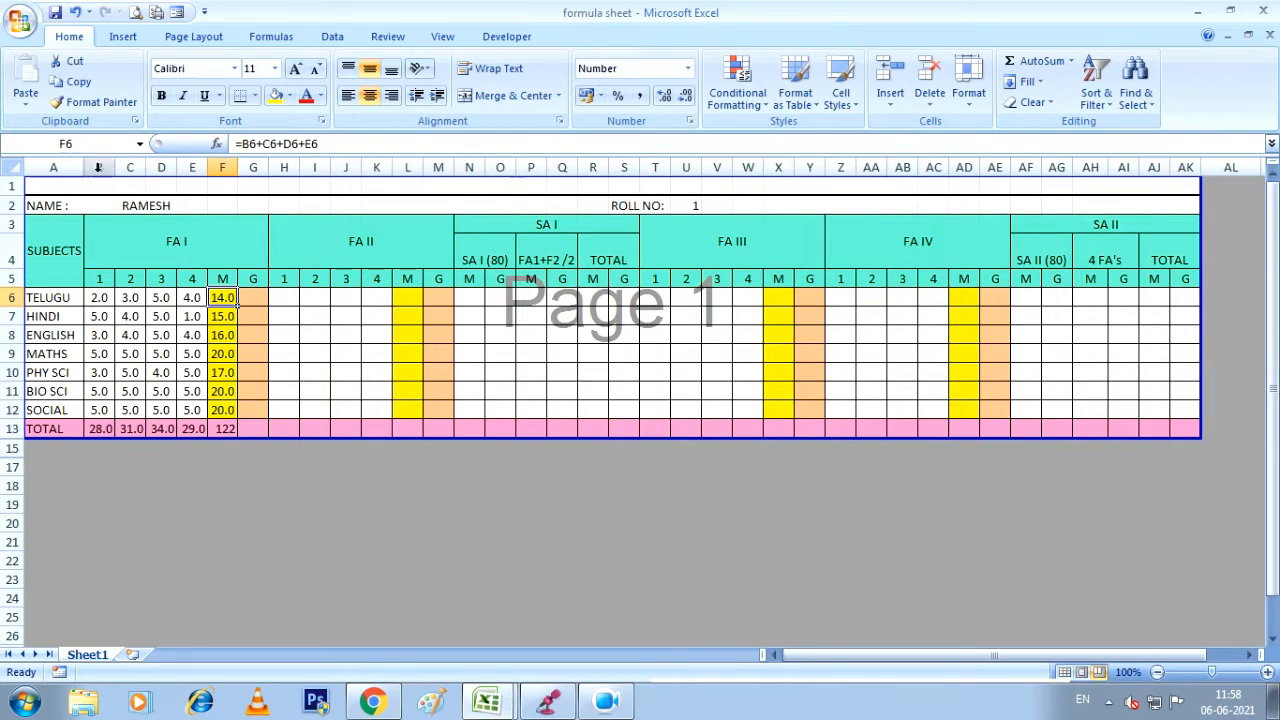
Begin a grade formula in G6 with IF(F6>18.5,"A1", so that Telugu marks above 18.5 get grade A1.
click(245, 297)
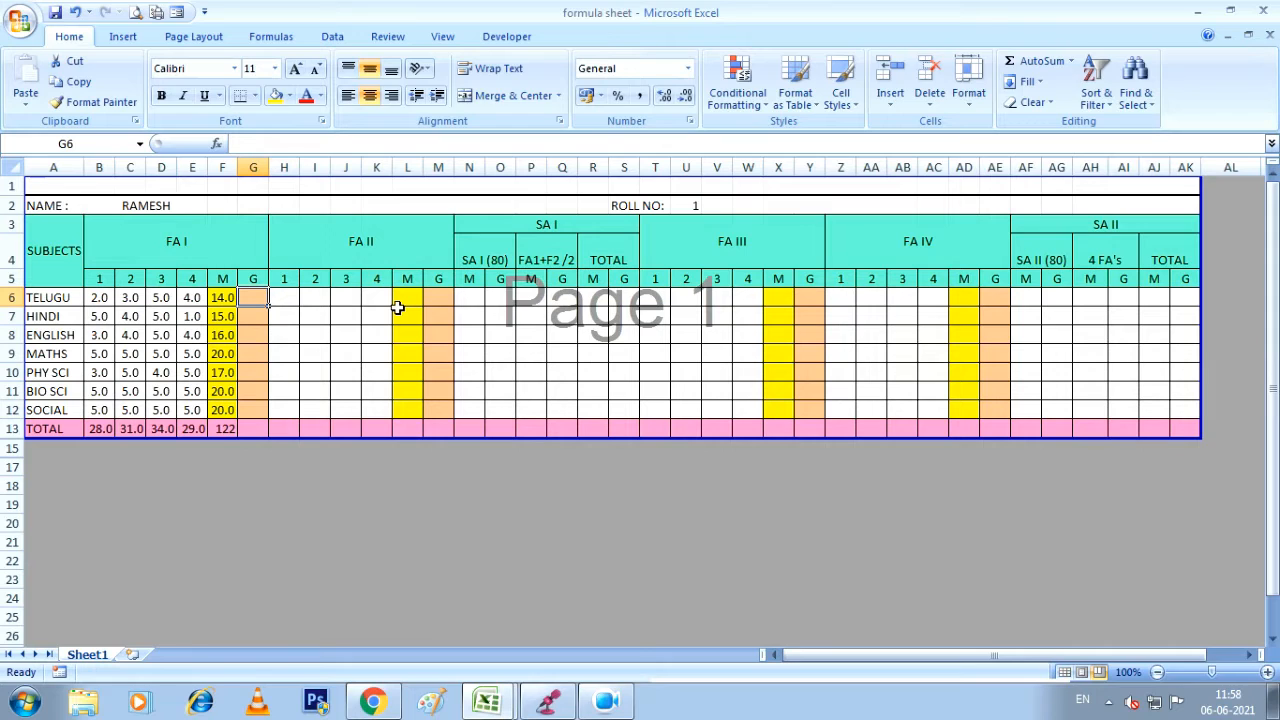
text(=)
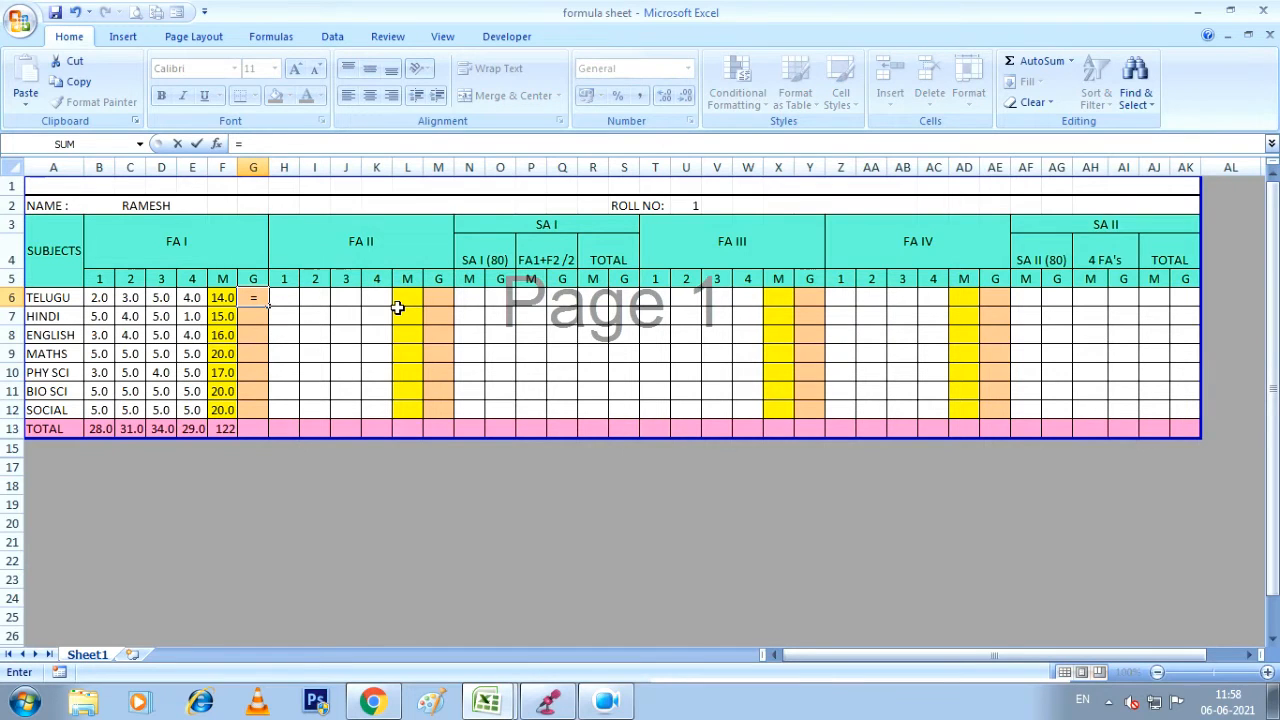
click(259, 141)
text(IF)
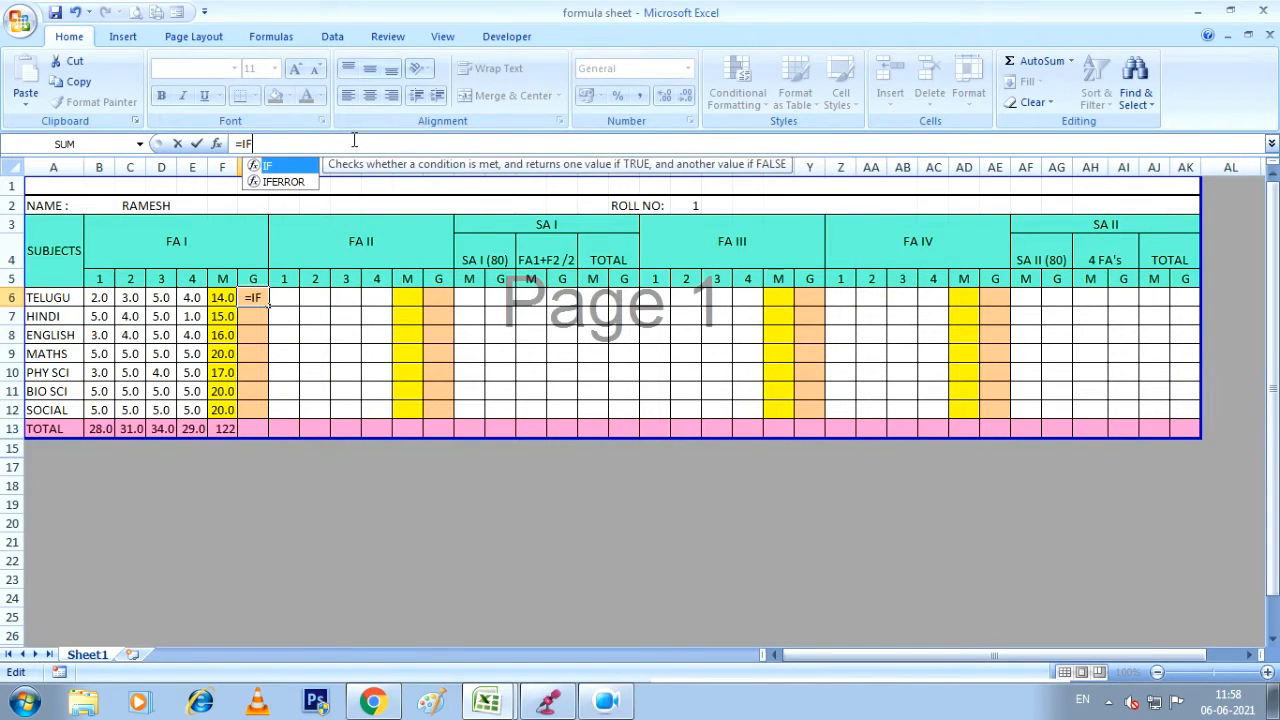
text(()
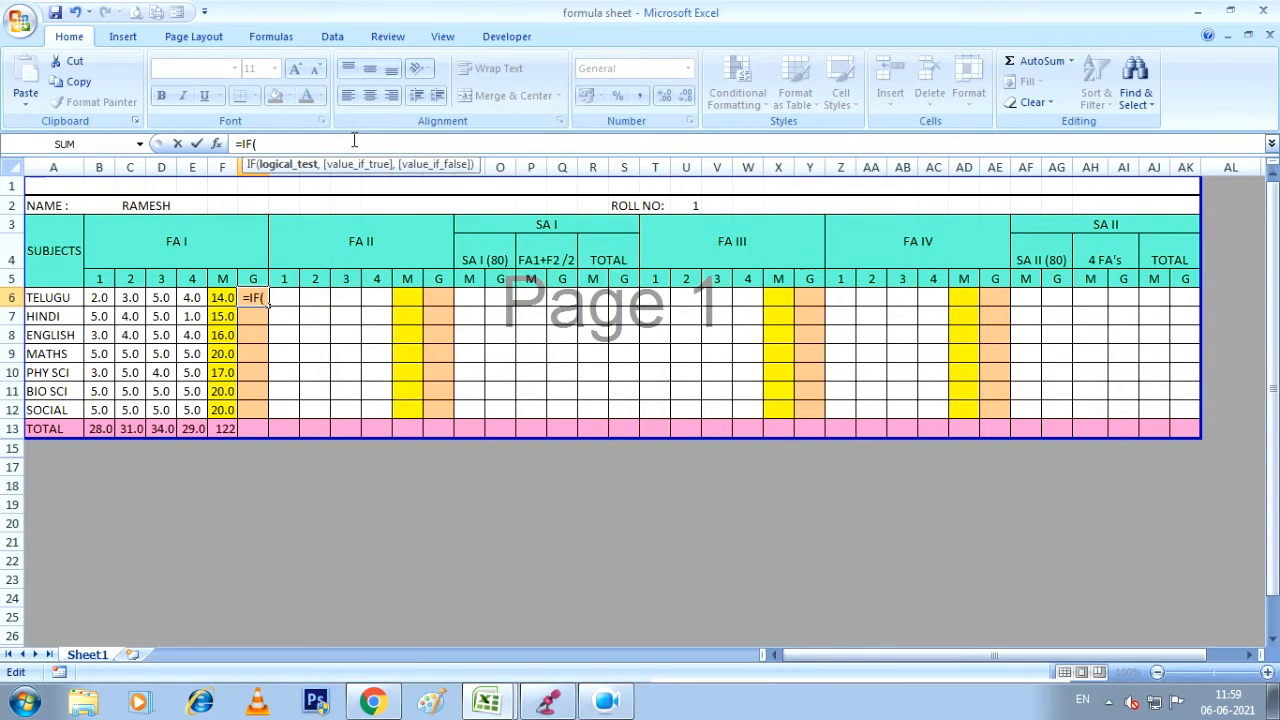
text(F6)
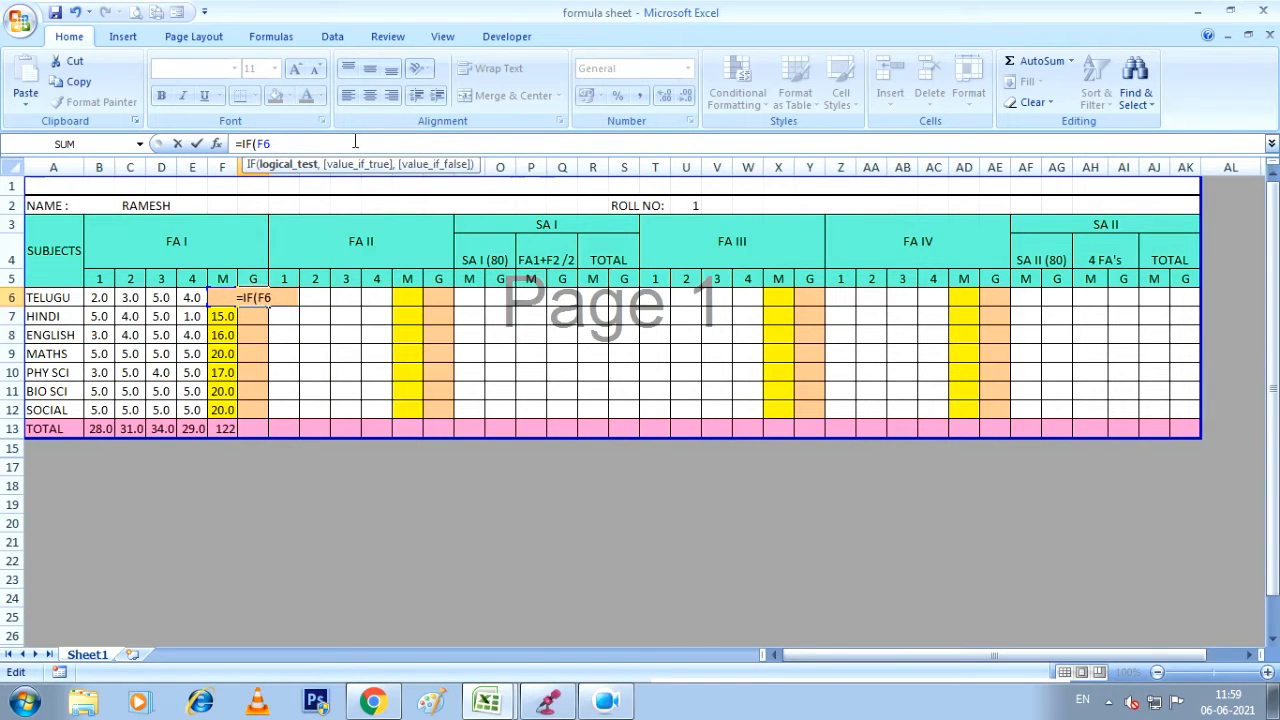
text(>18.5)
text(,)
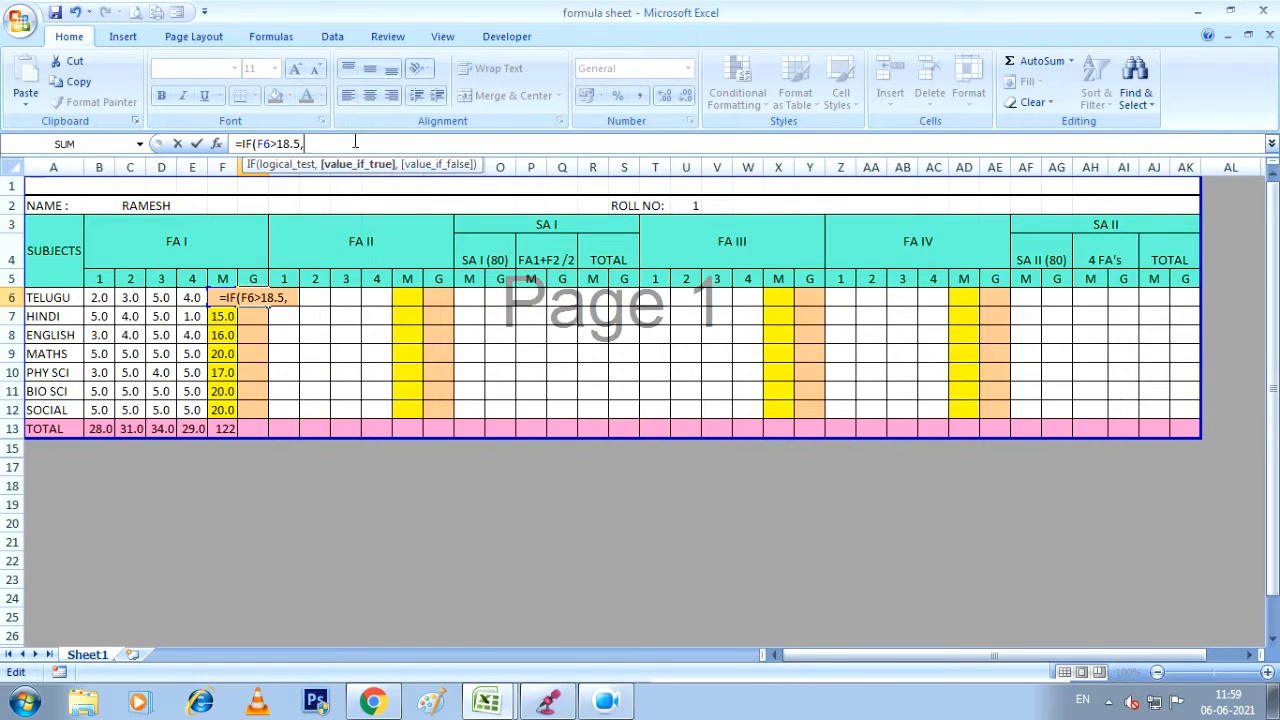
text(")
text(a)
key(BackSpace)
text(A1")
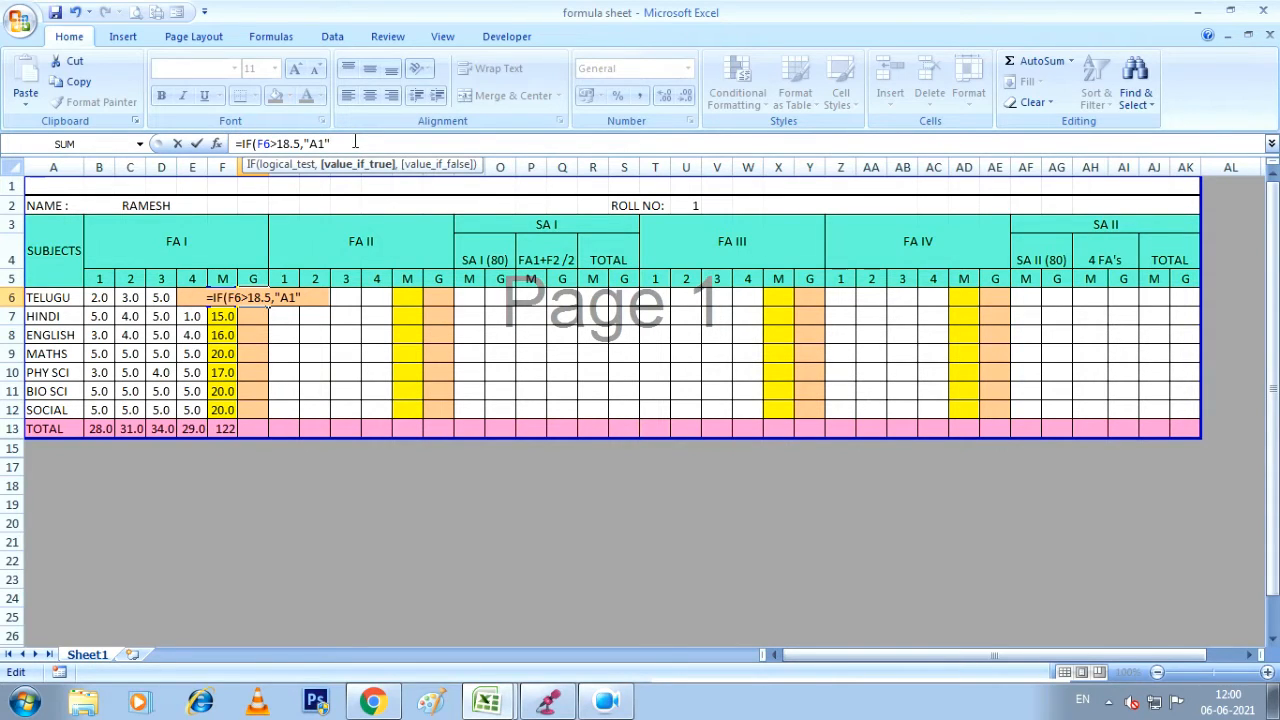
text(,)
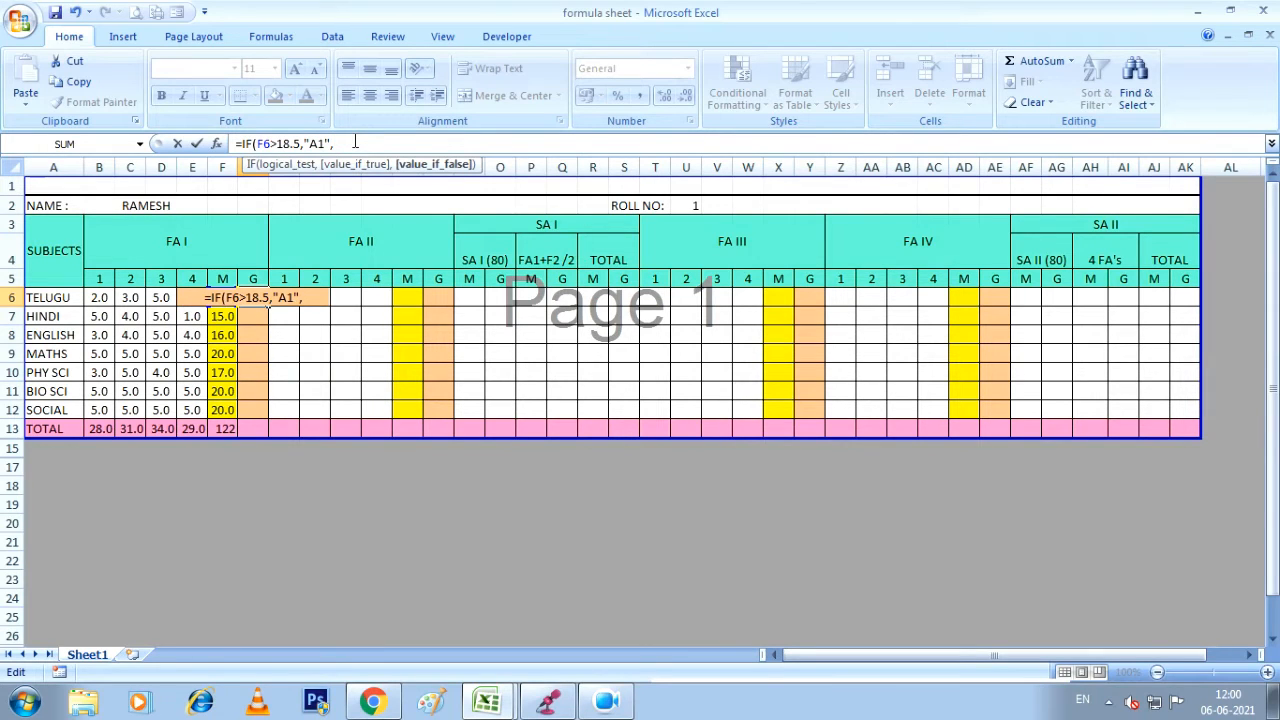
Extend the grade formula in G6 with a nested IF(F6>=16.5,"A2", for Telugu marks of at least 16.5.
text(IF)
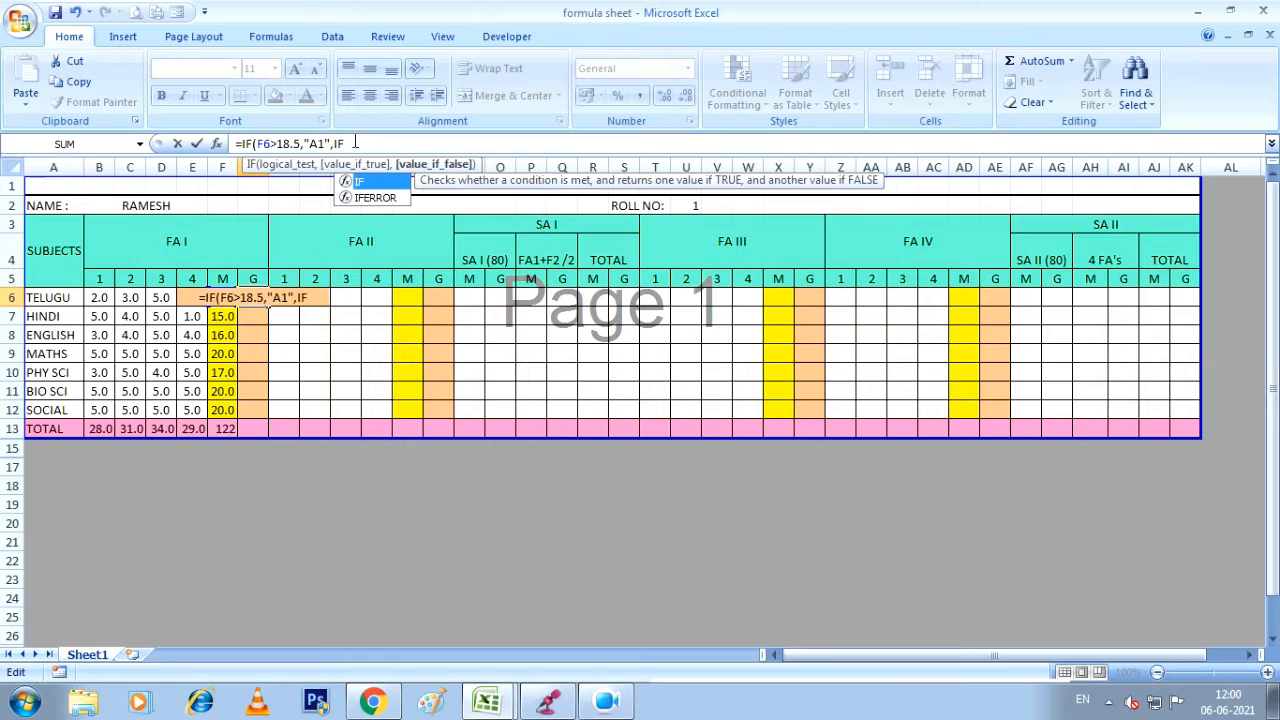
text(()
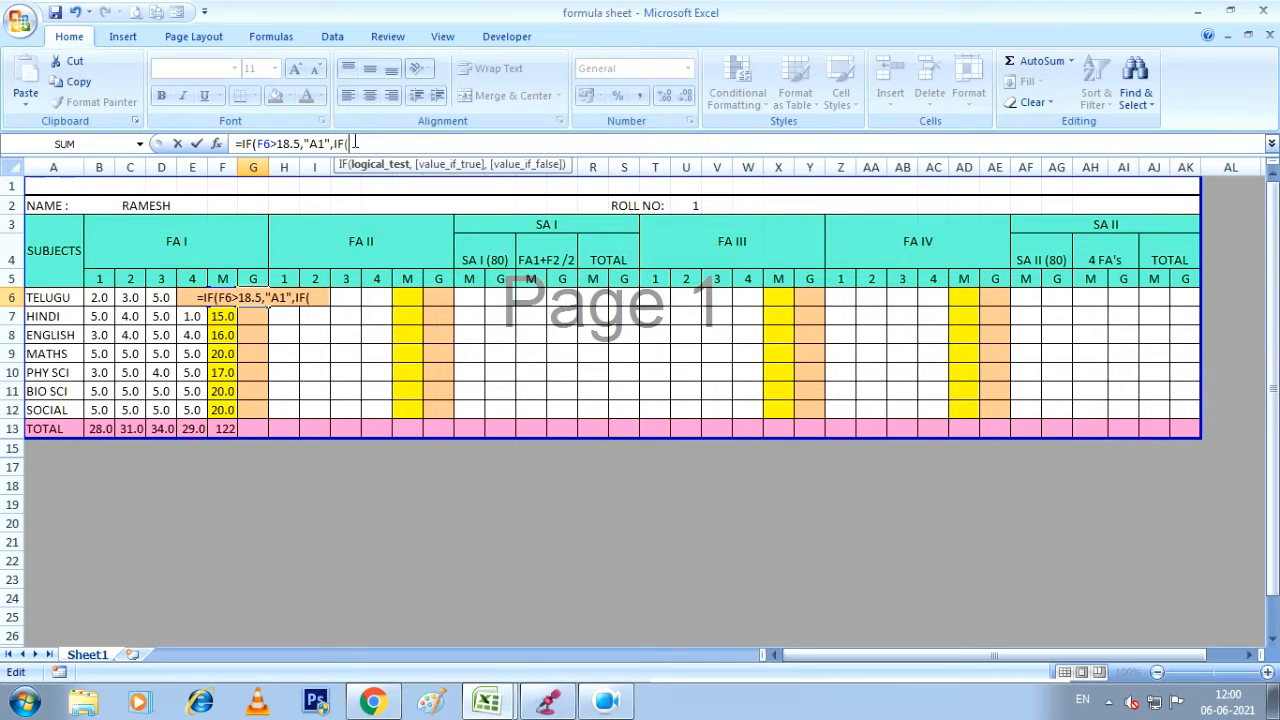
text(F6)
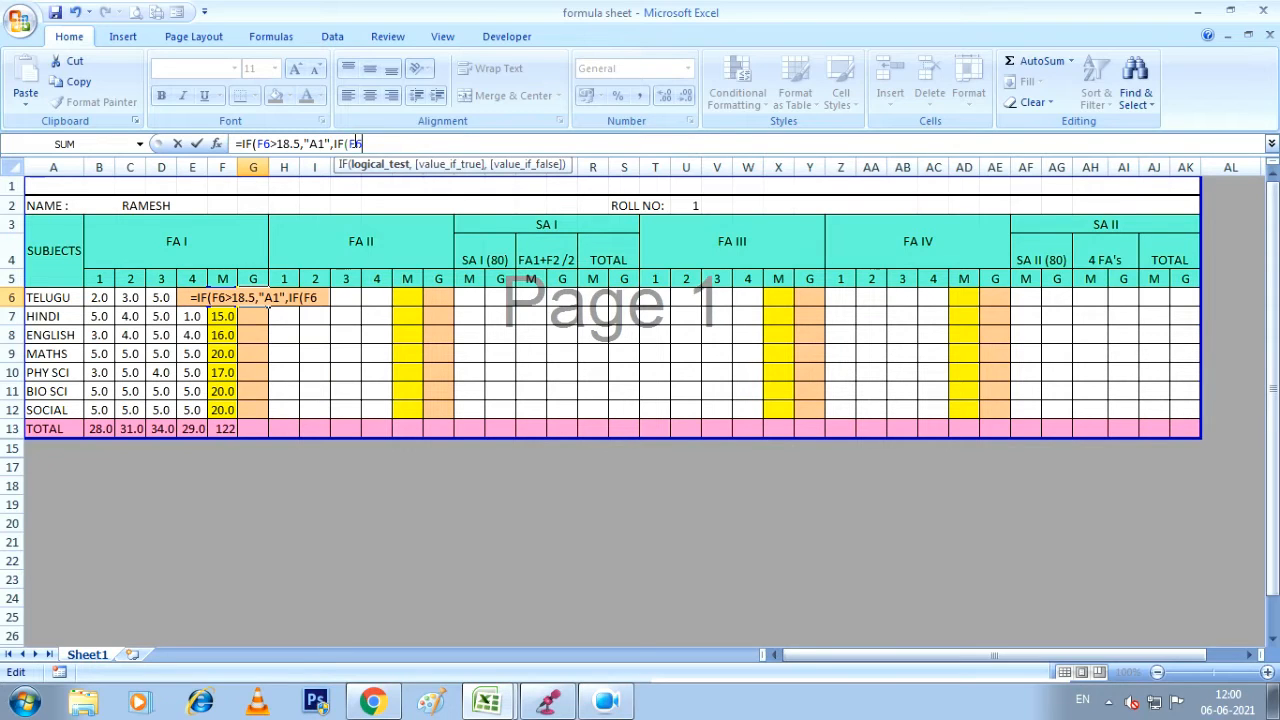
text(>)
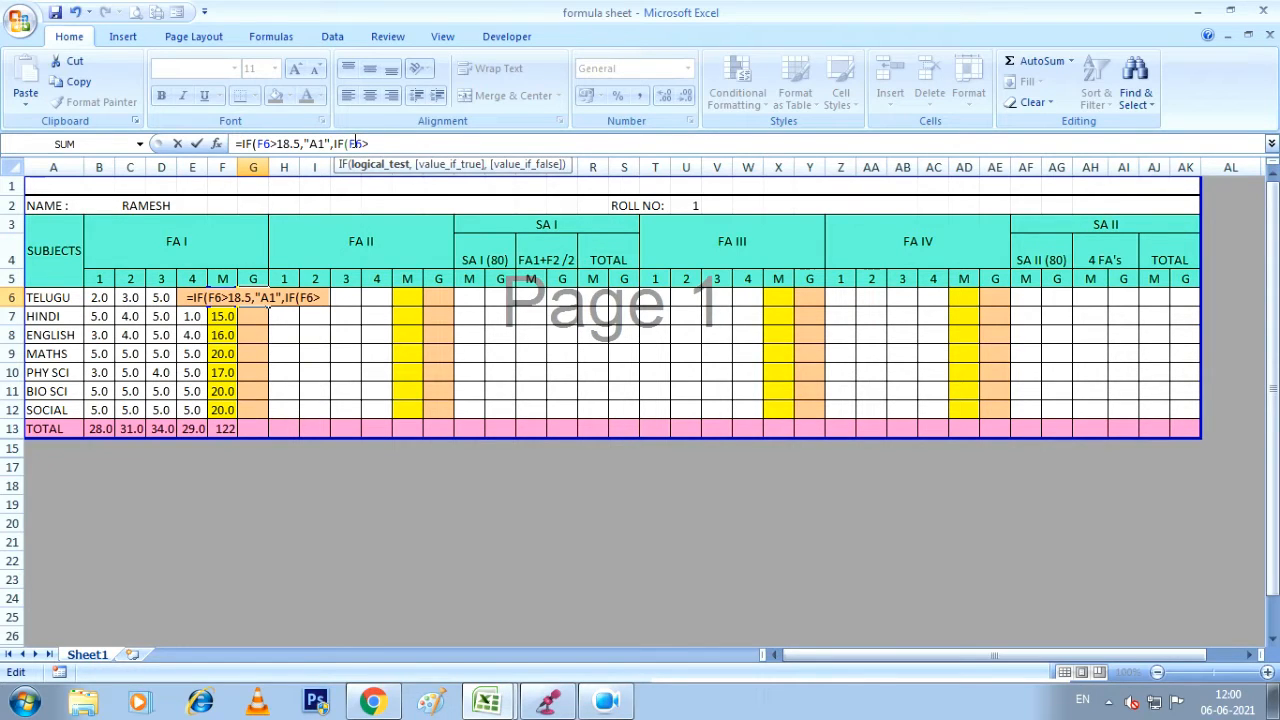
text(=16.5)
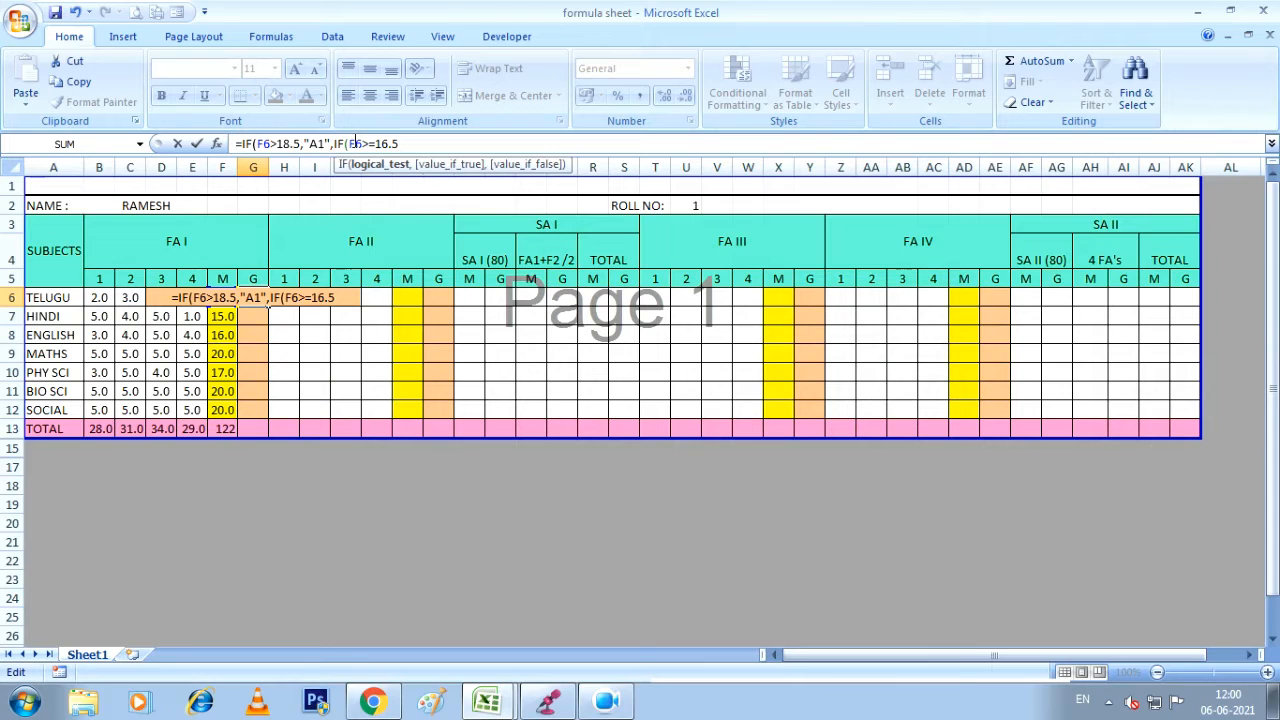
text(,)
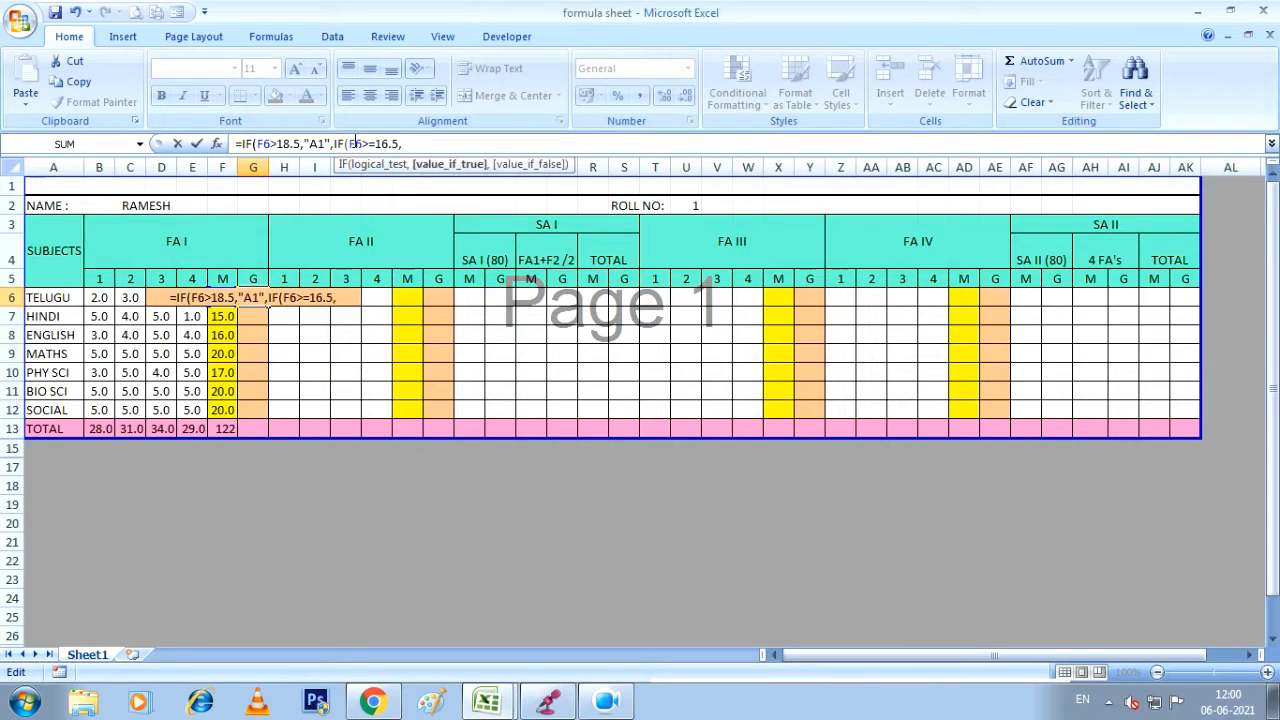
text(")
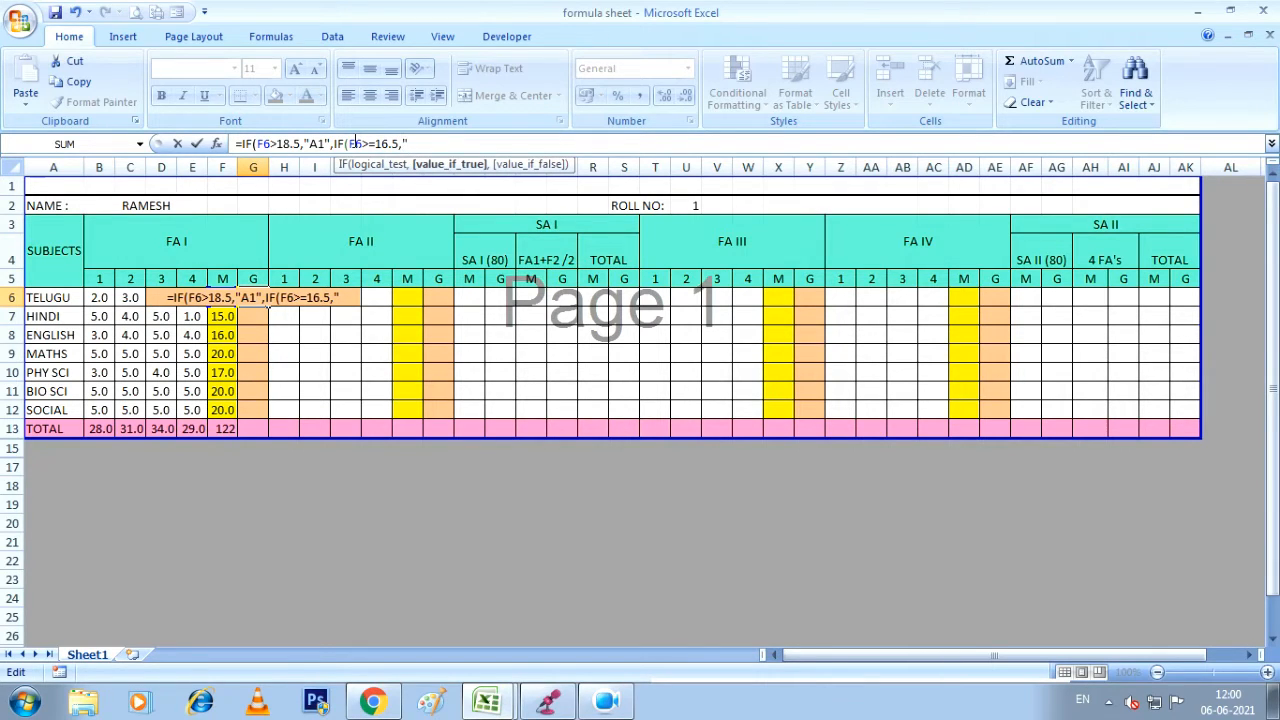
text(a)
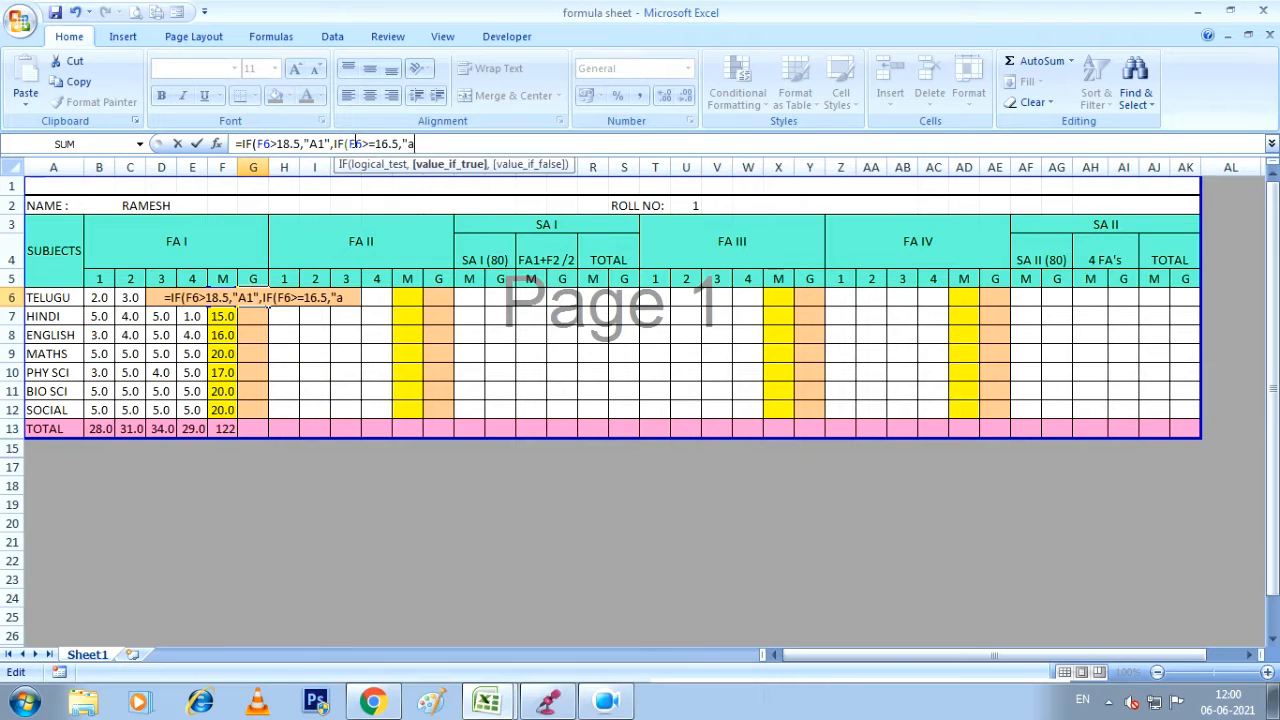
key(BackSpace)
text(A)
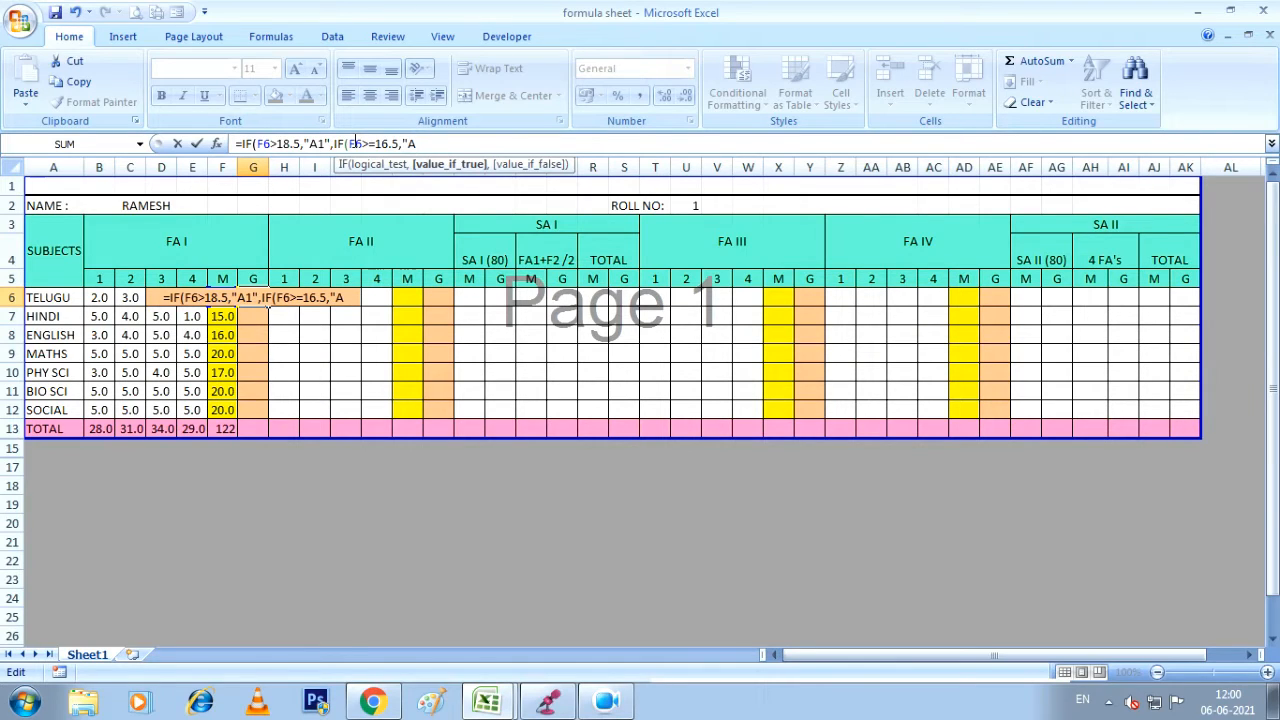
text(2")
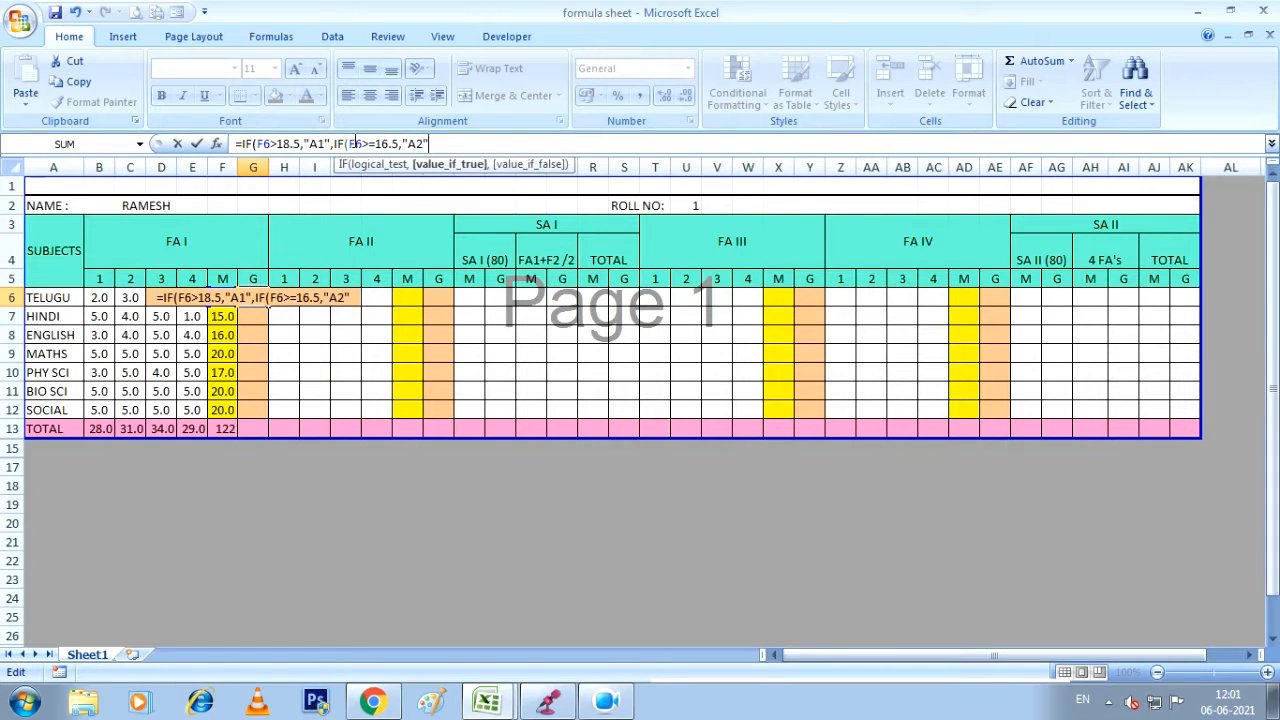
text(,)
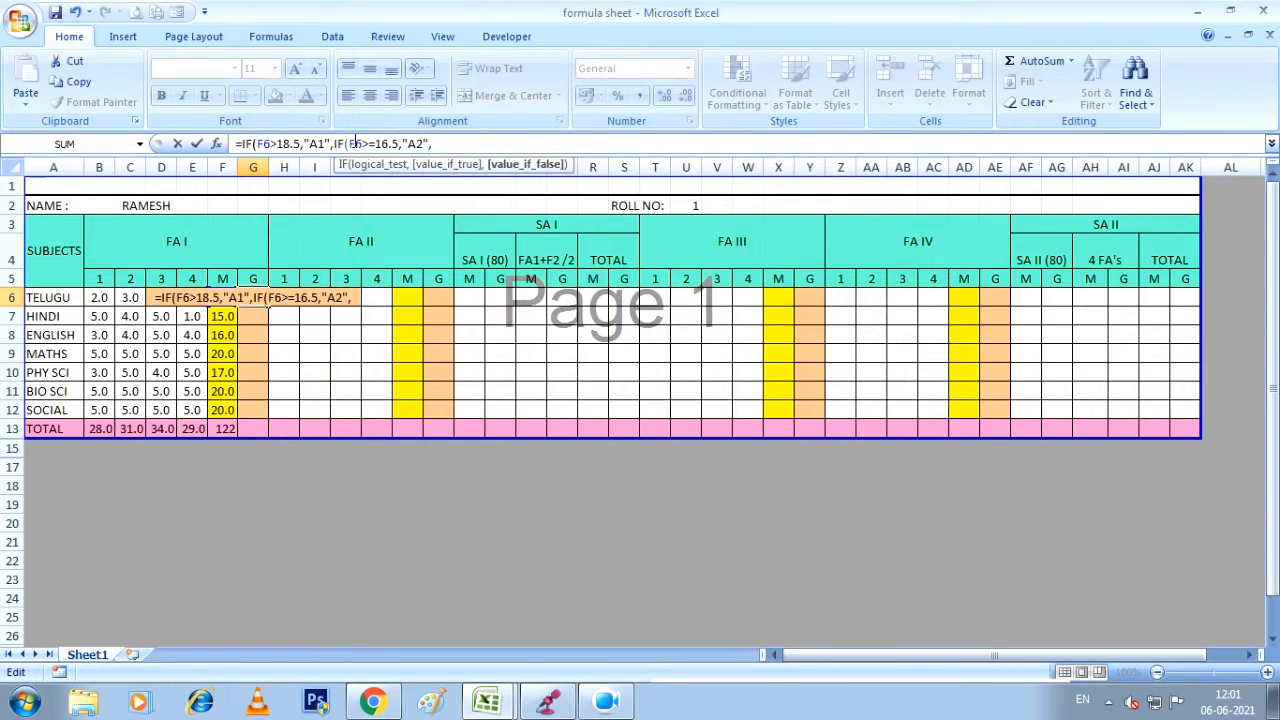
Add a third nested condition, IF(F6>=14.5, "B1", to the G6 grade formula for the B1 grade.
text(IF)
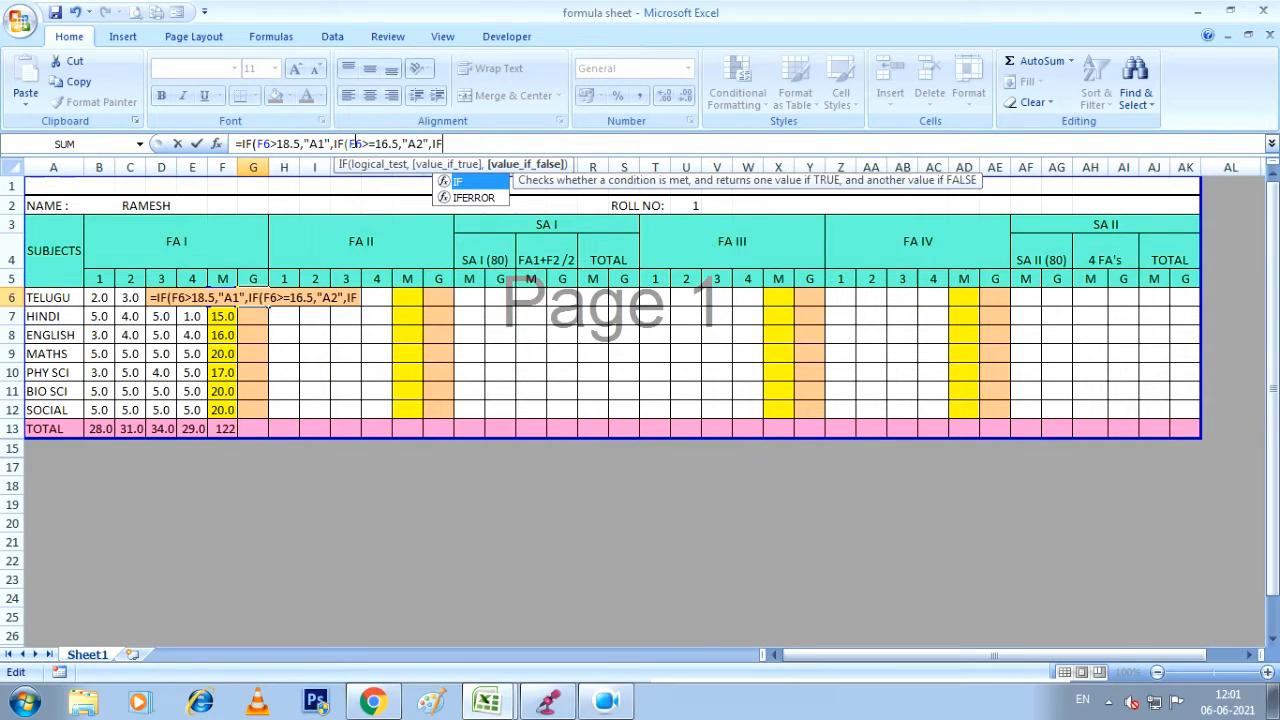
text(()
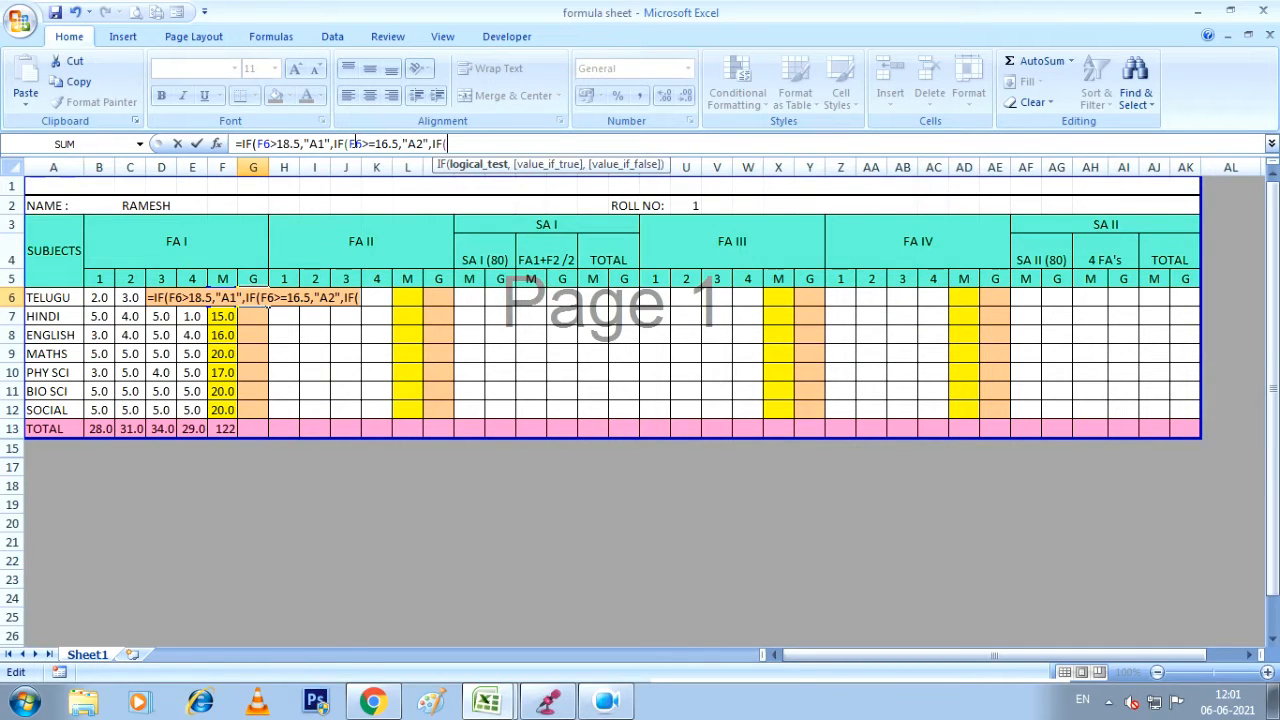
text(F6)
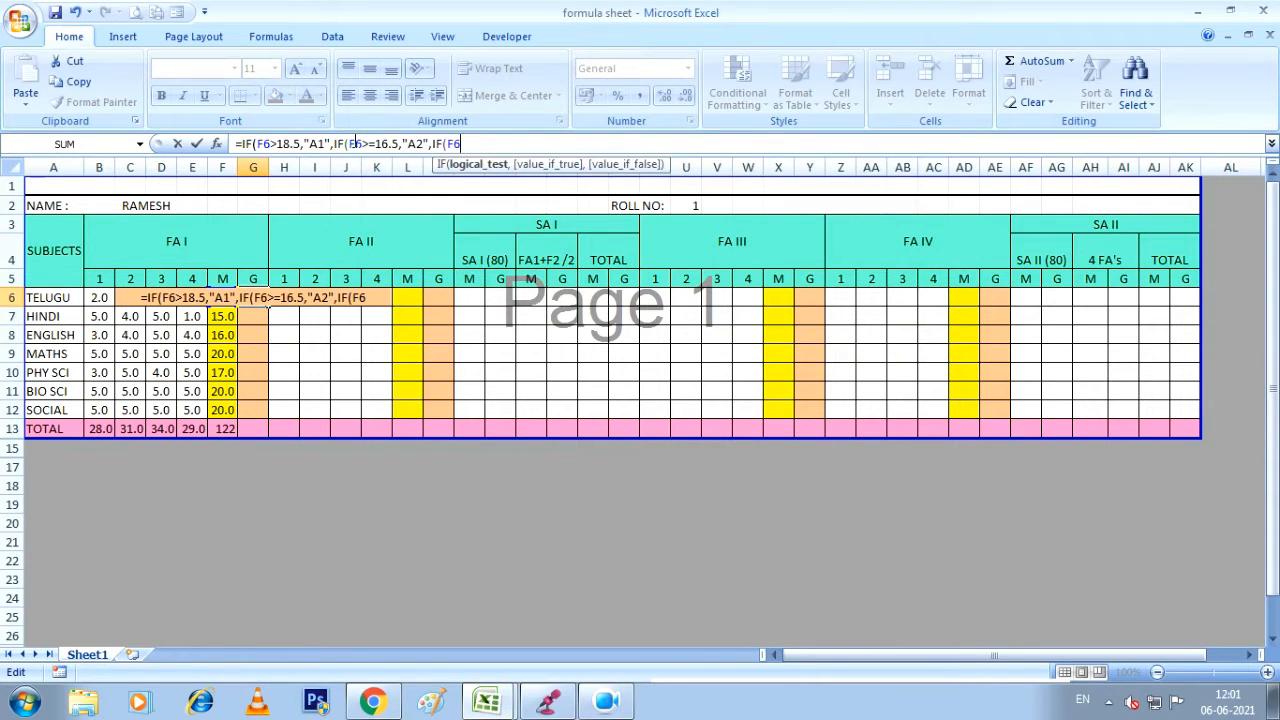
text(>=)
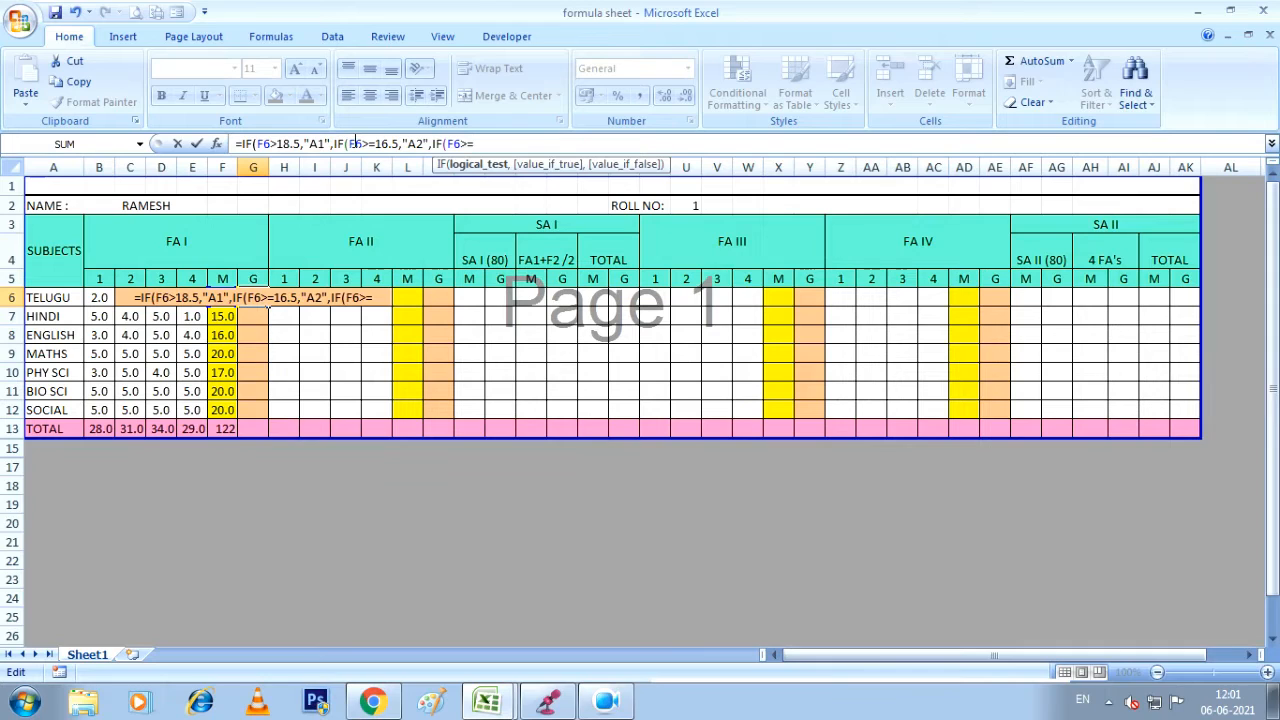
text(15.)
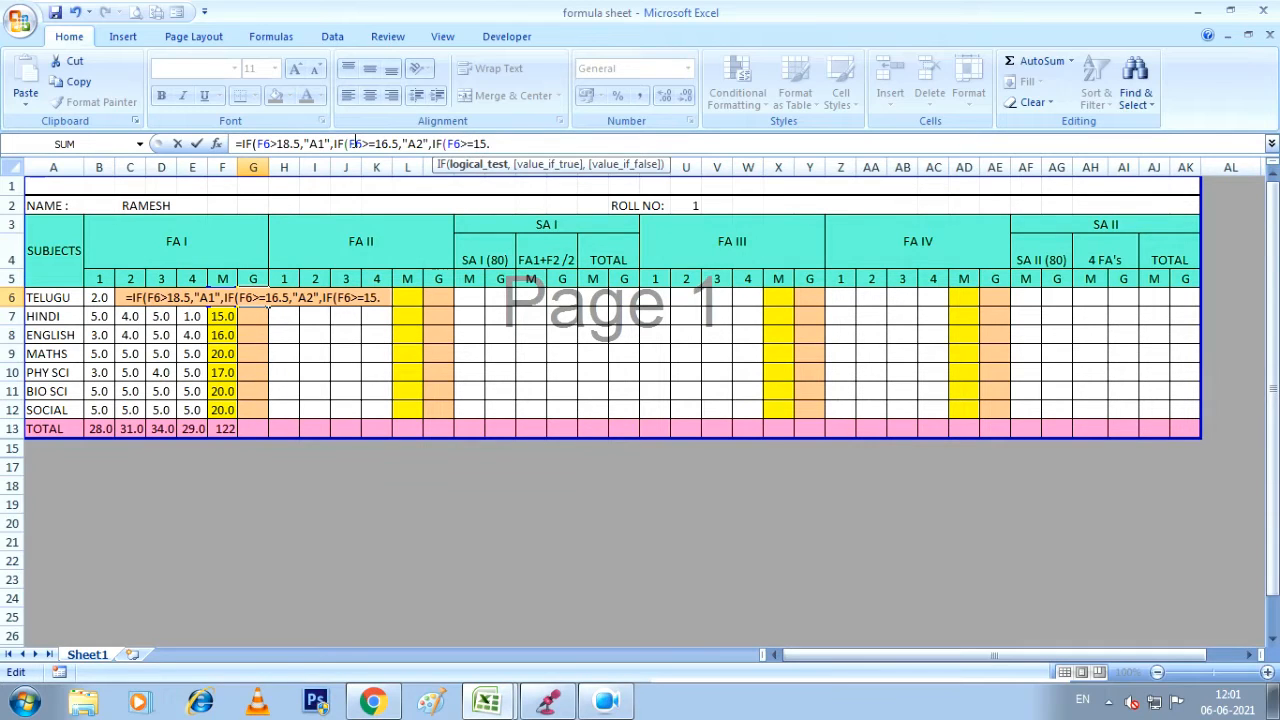
key(BackSpace)
key(BackSpace)
text(4.5,)
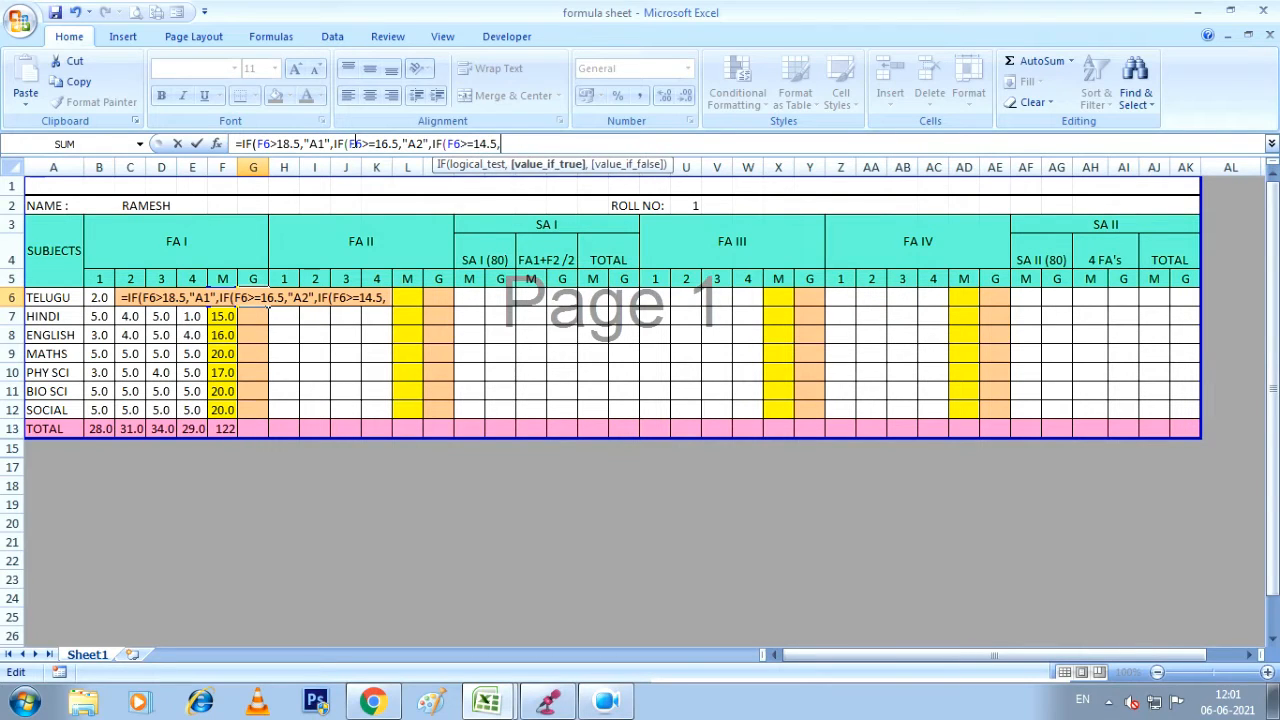
text( ")
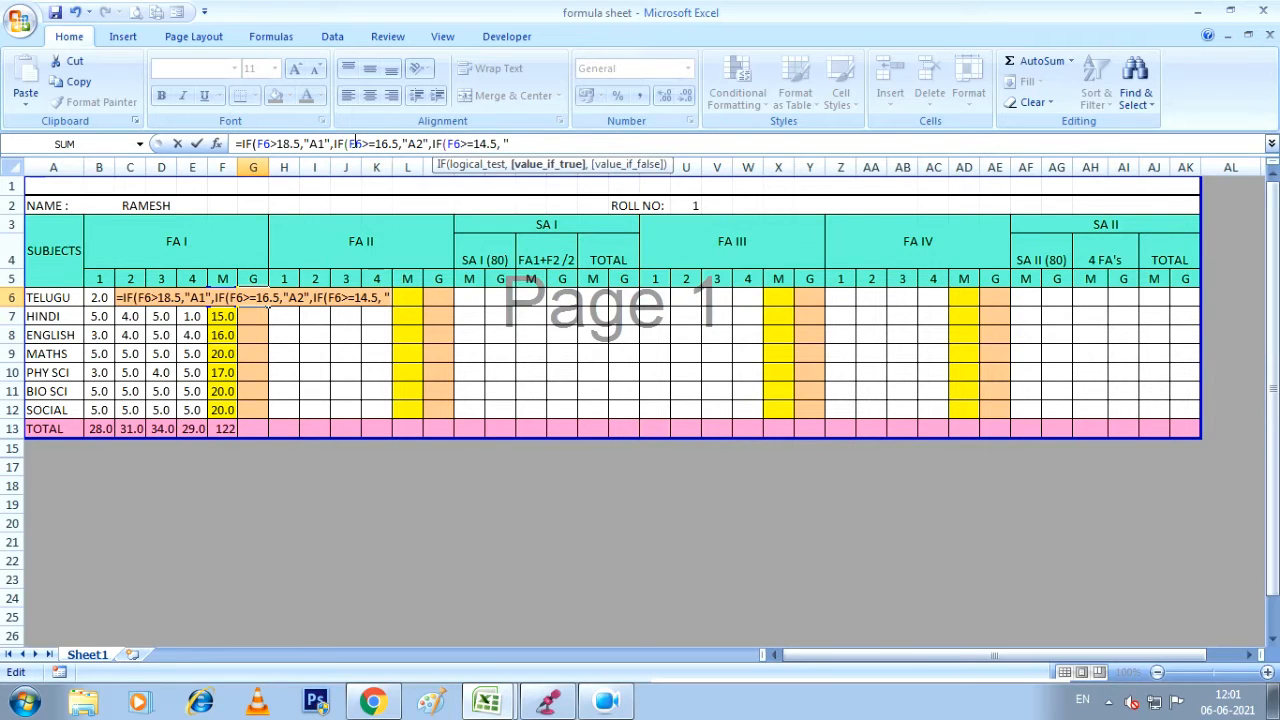
text(B1")
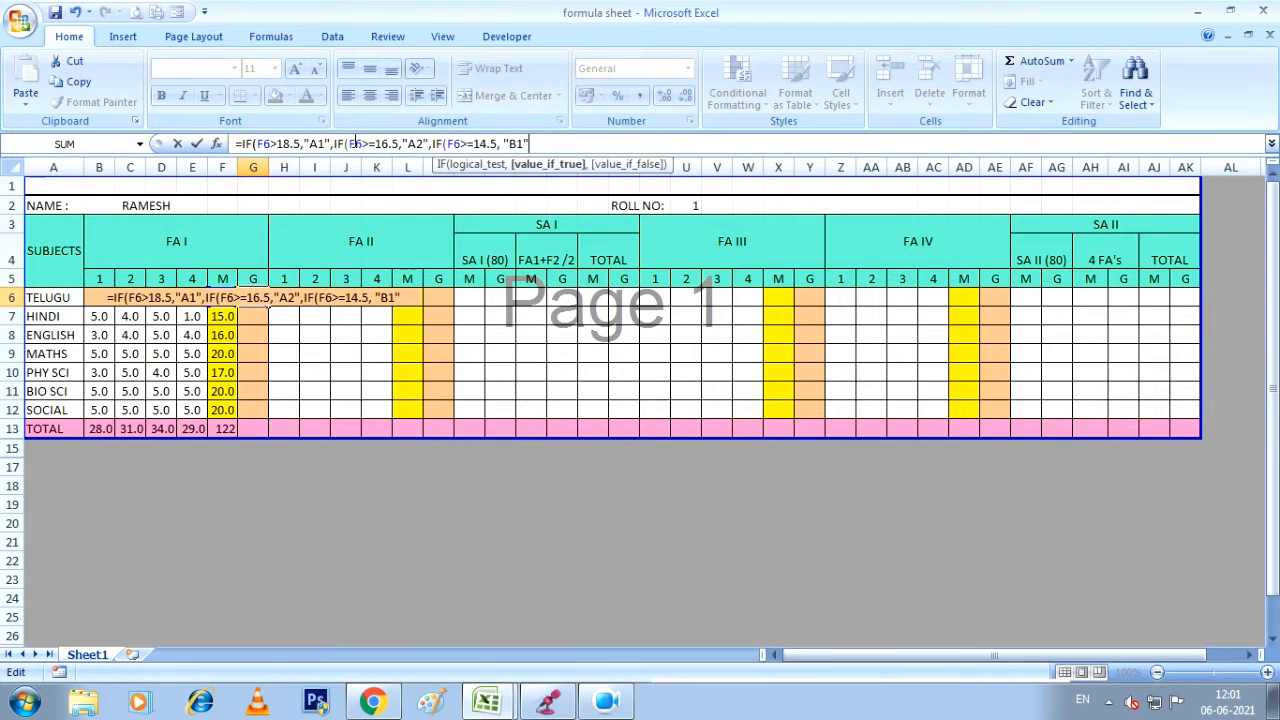
Nest IF(F6>=12.5, "B2", as the next condition in the G6 formula to assign grade B2.
text(, IF)
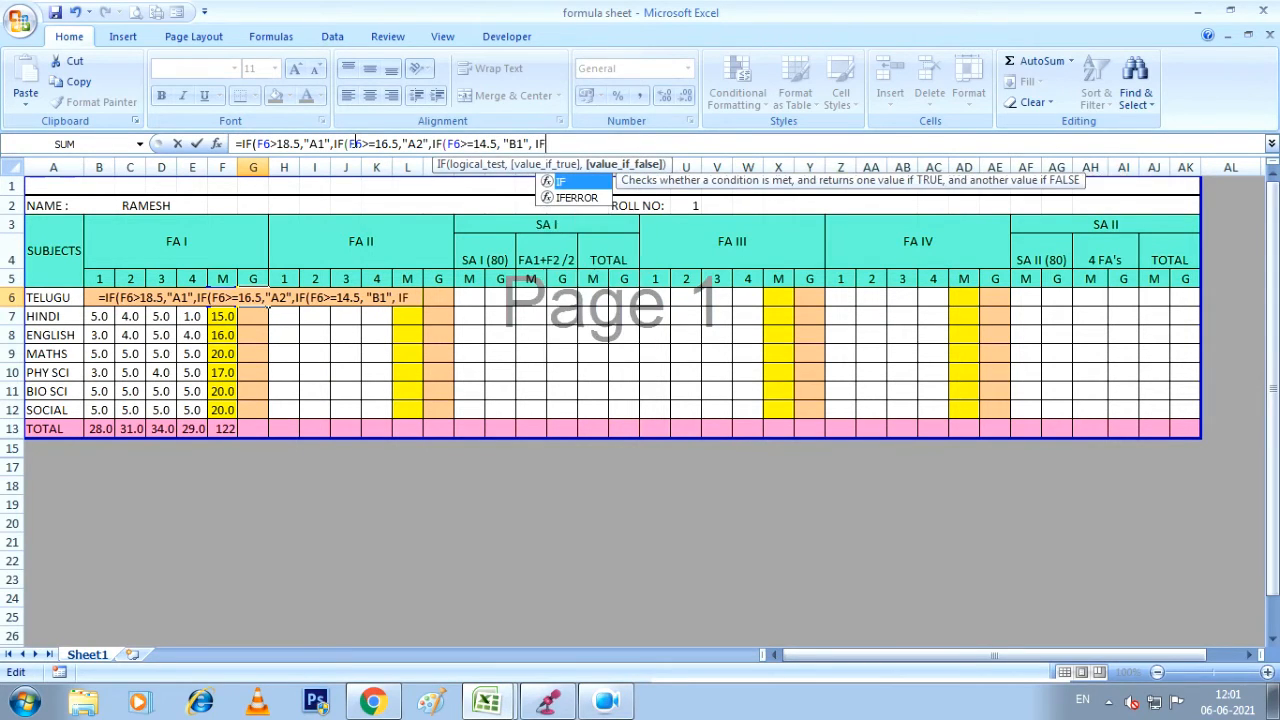
text(()
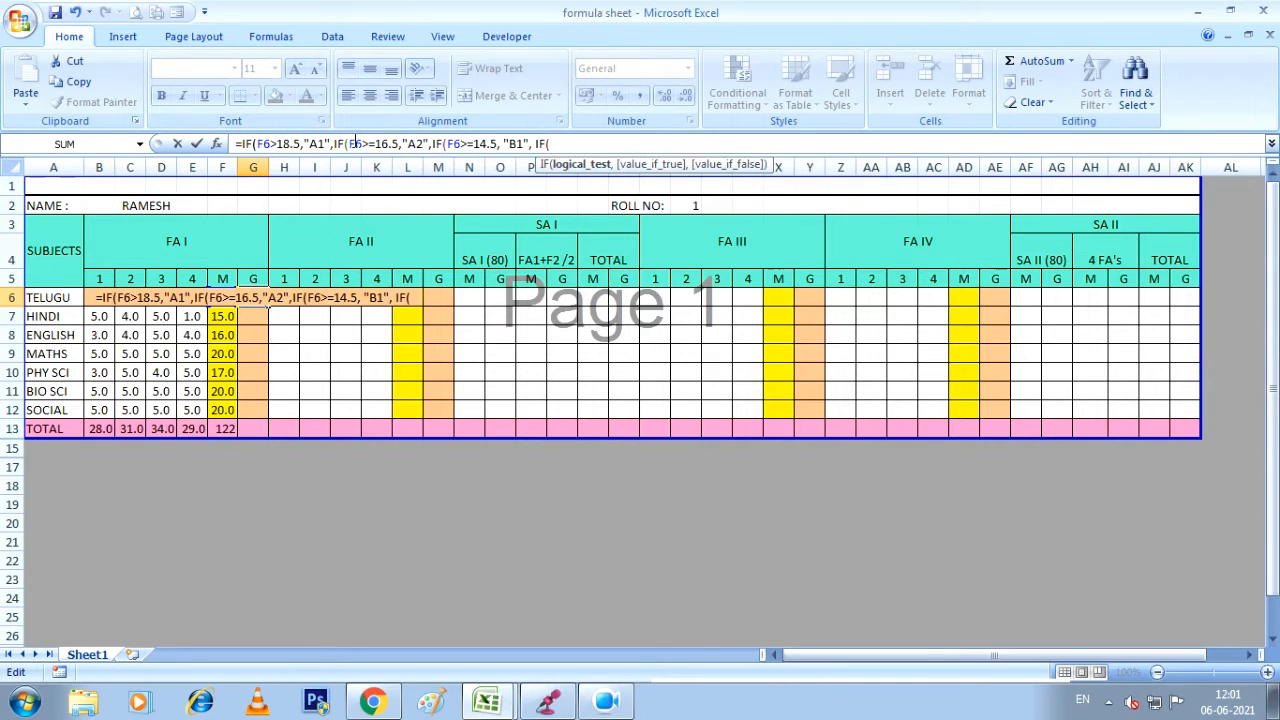
text(F)
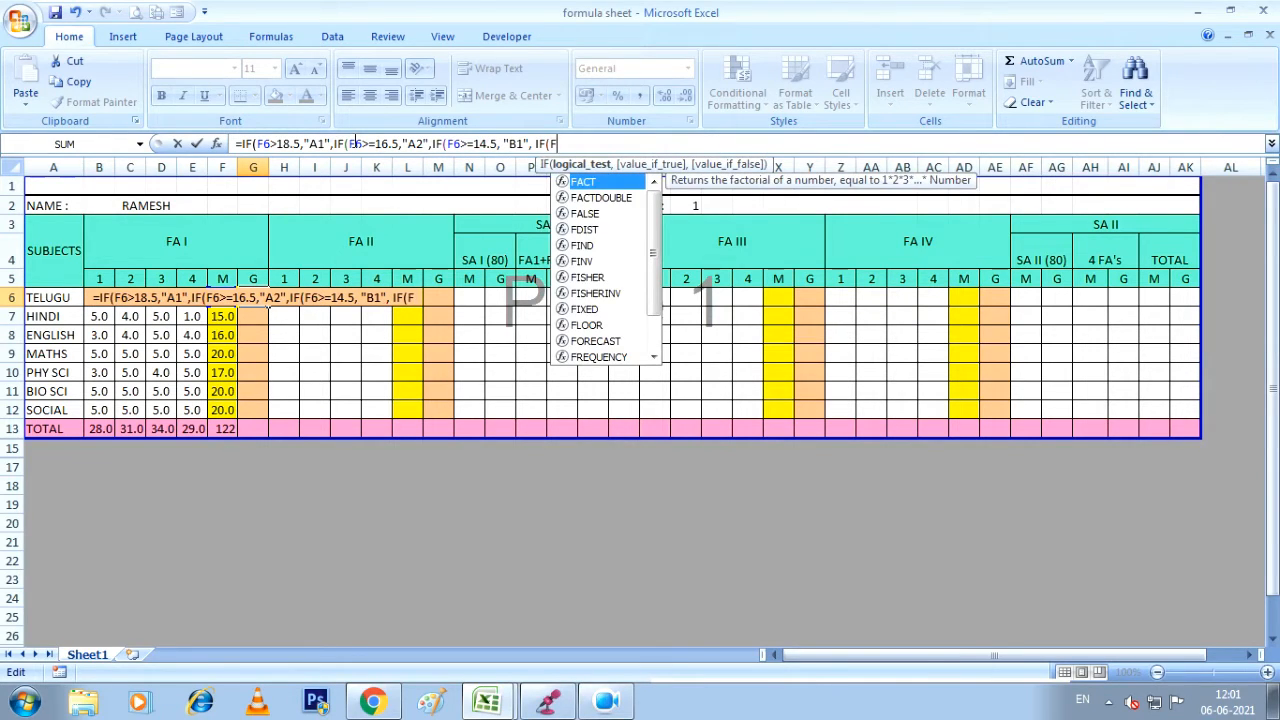
text(6)
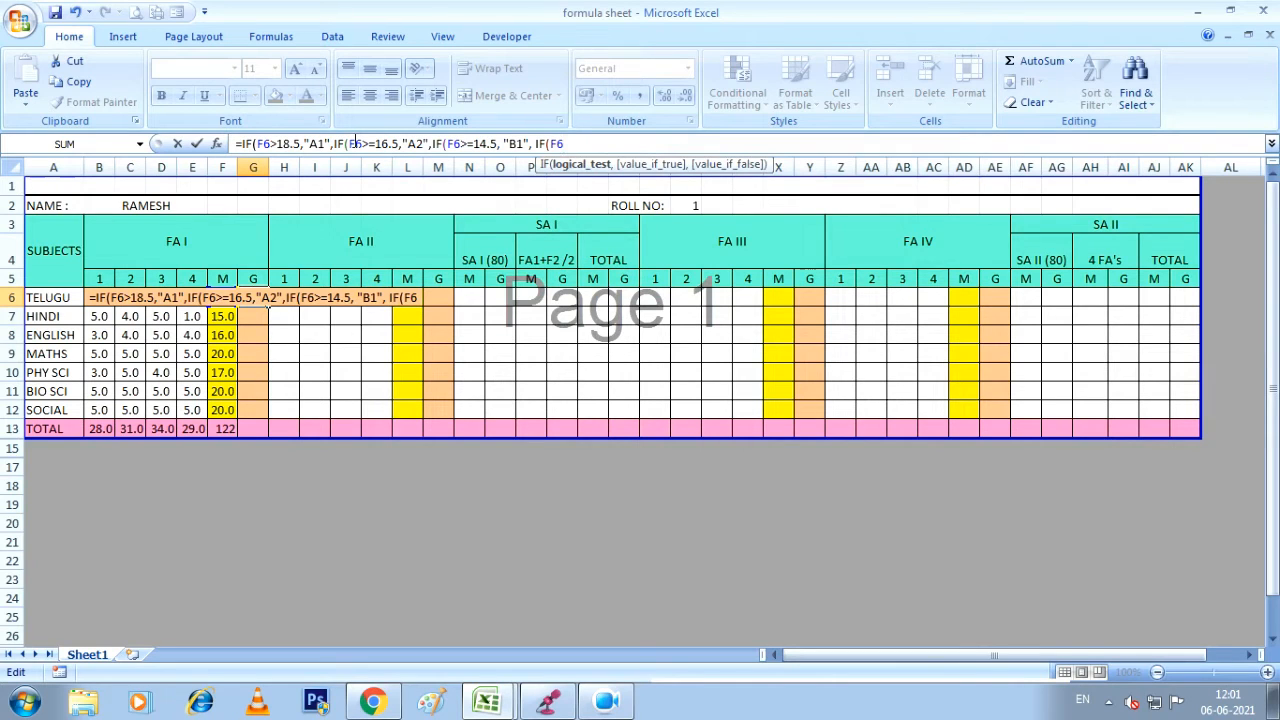
text(>=)
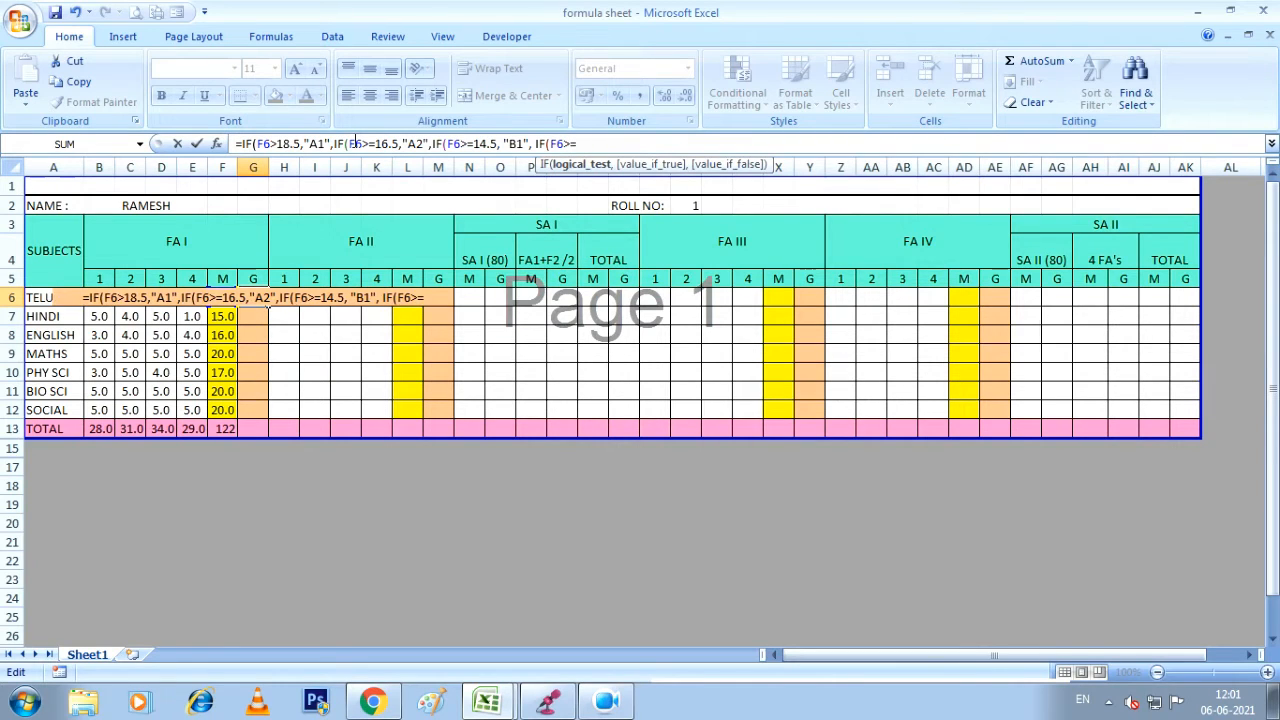
text(12.5)
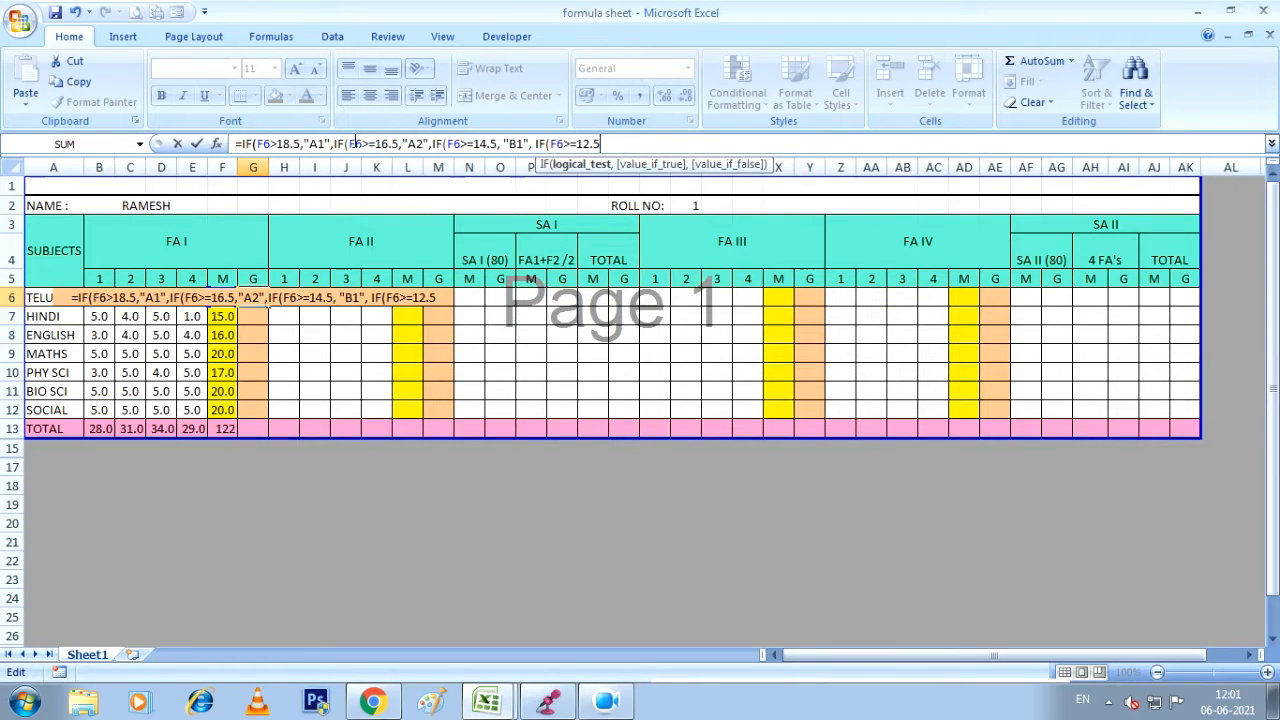
text(,)
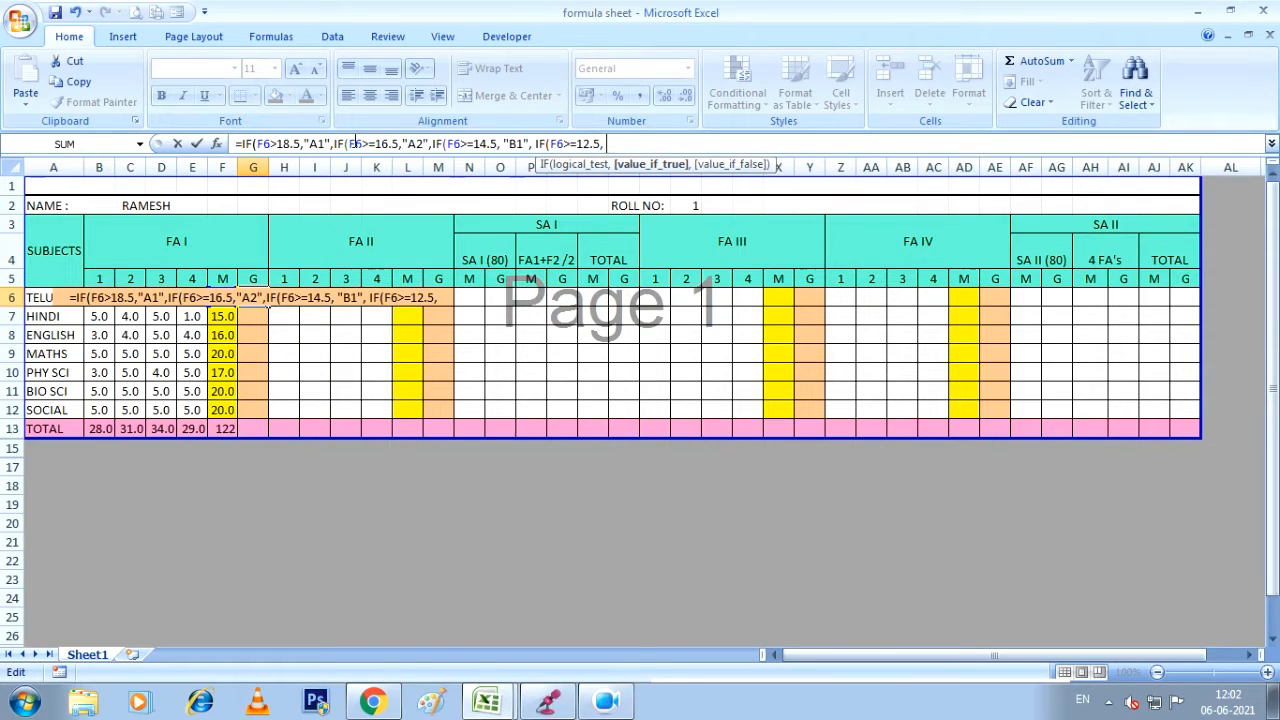
text(")
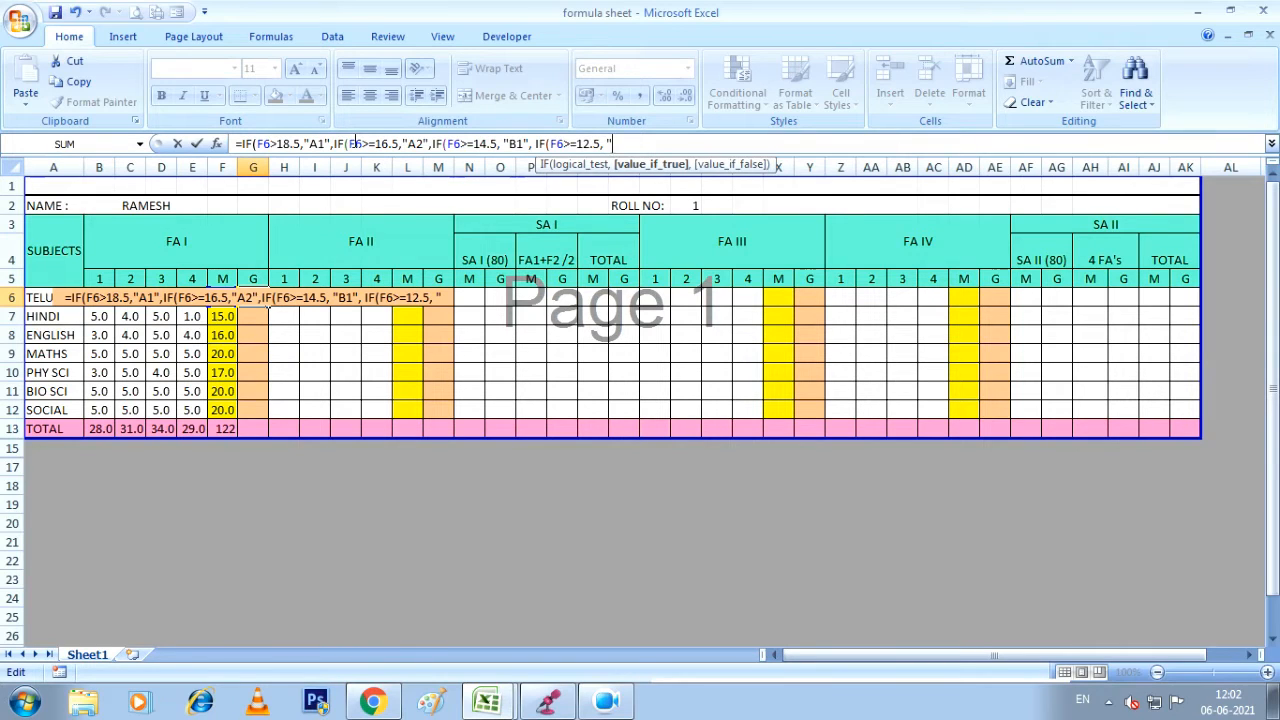
text(B2)
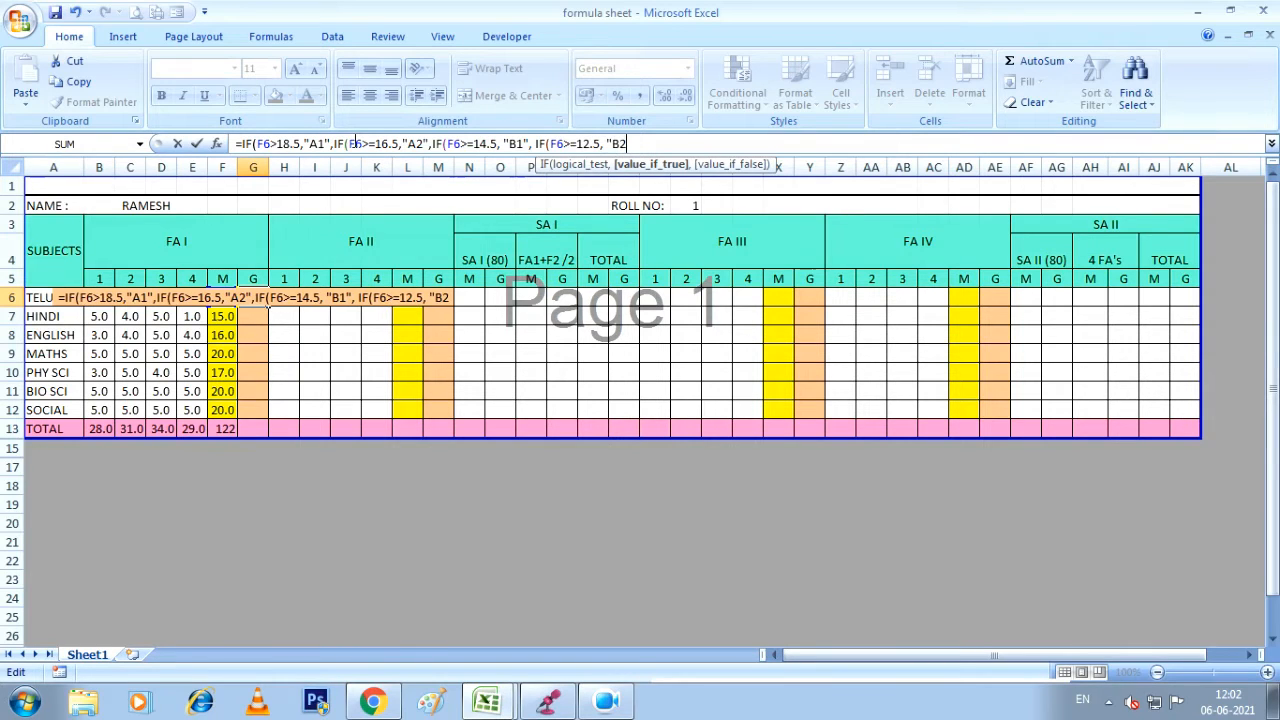
text(")
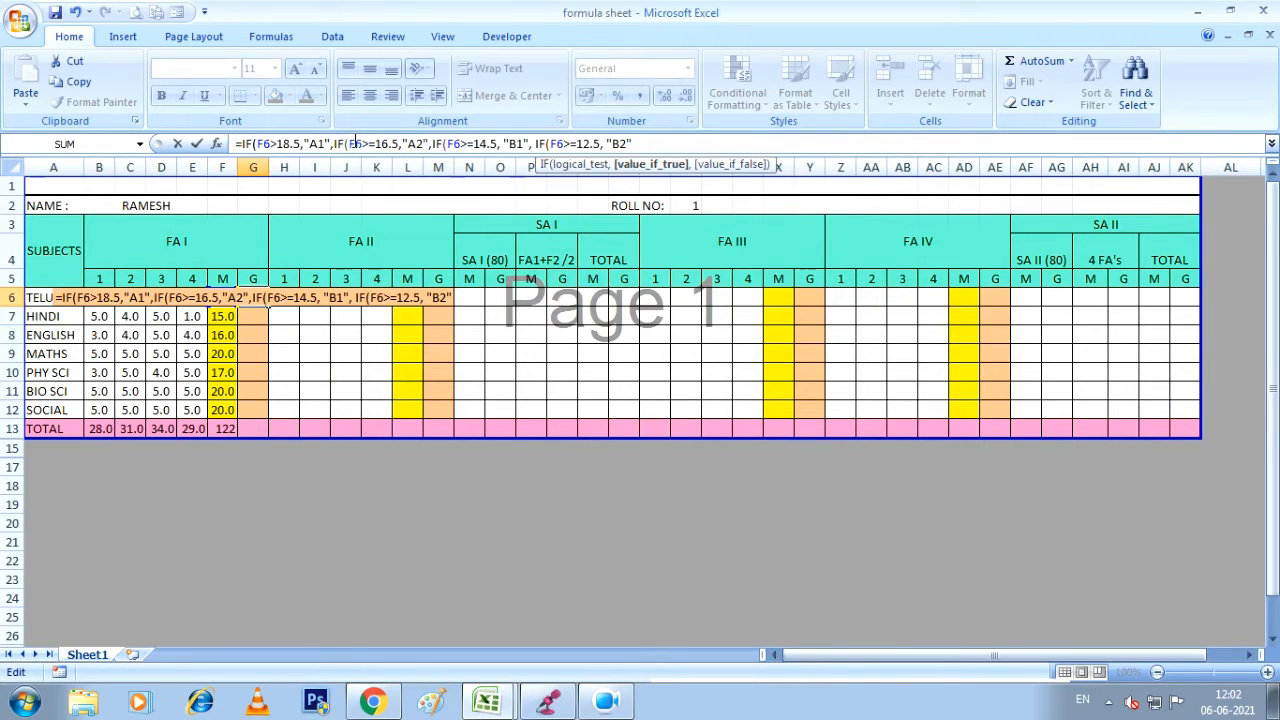
text(,)
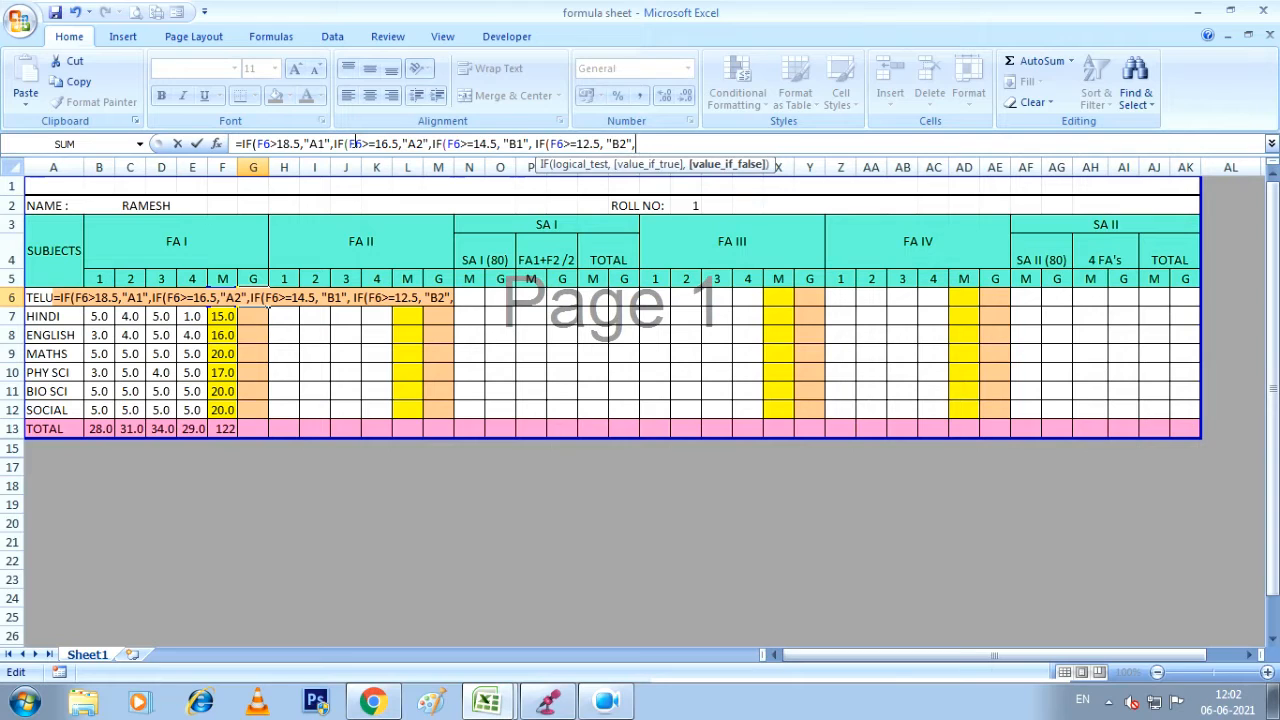
Nest IF(F6>=10.5, "C1", as the fifth condition in the G6 grade formula.
text(IF)
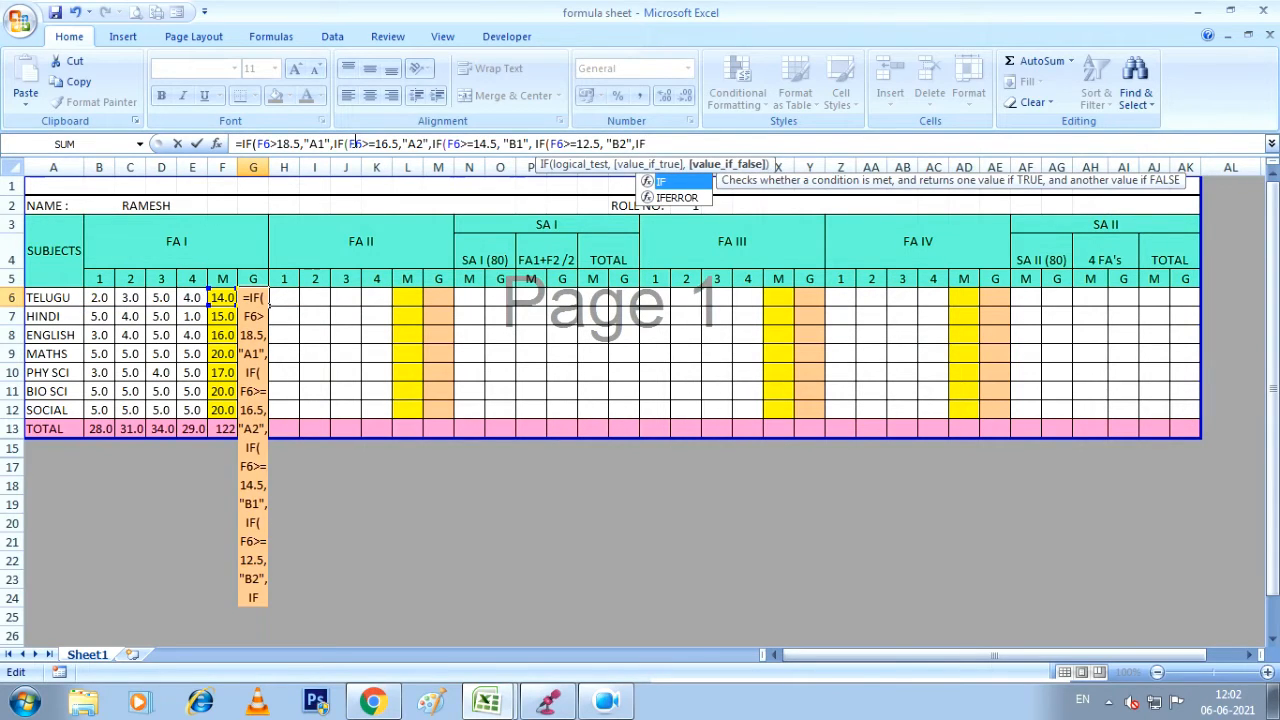
text(()
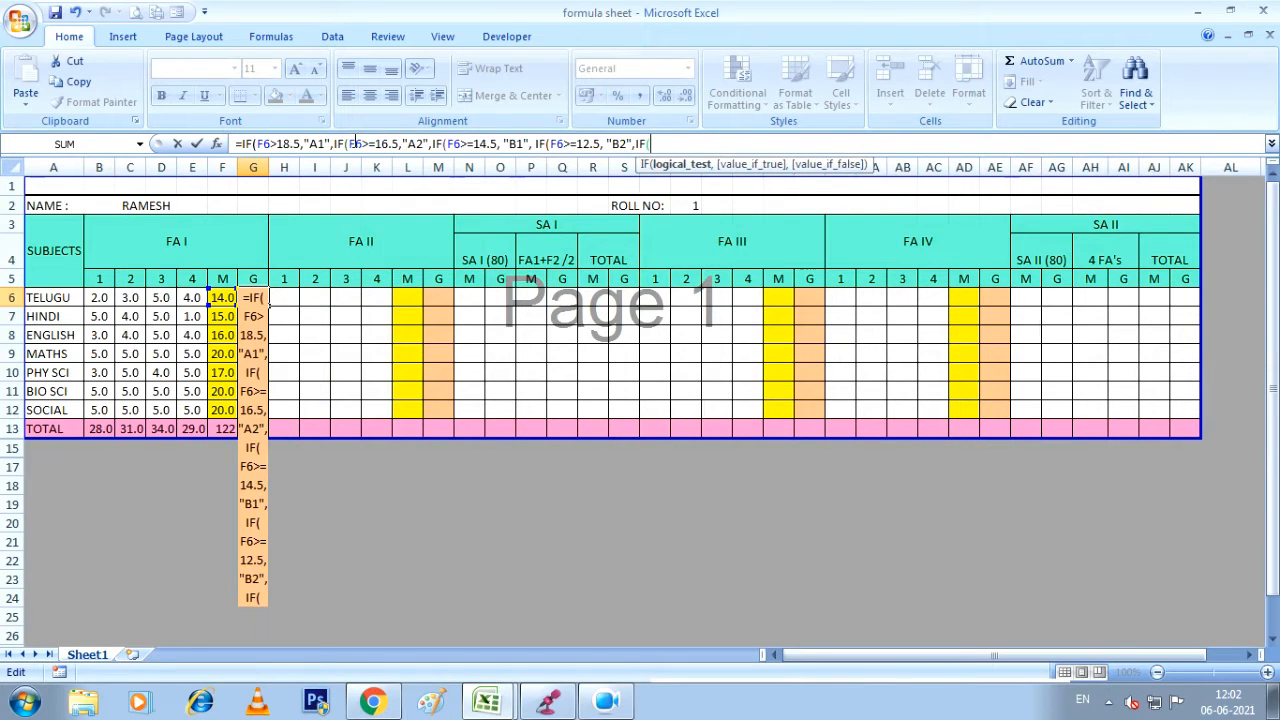
text(F6>=10.5)
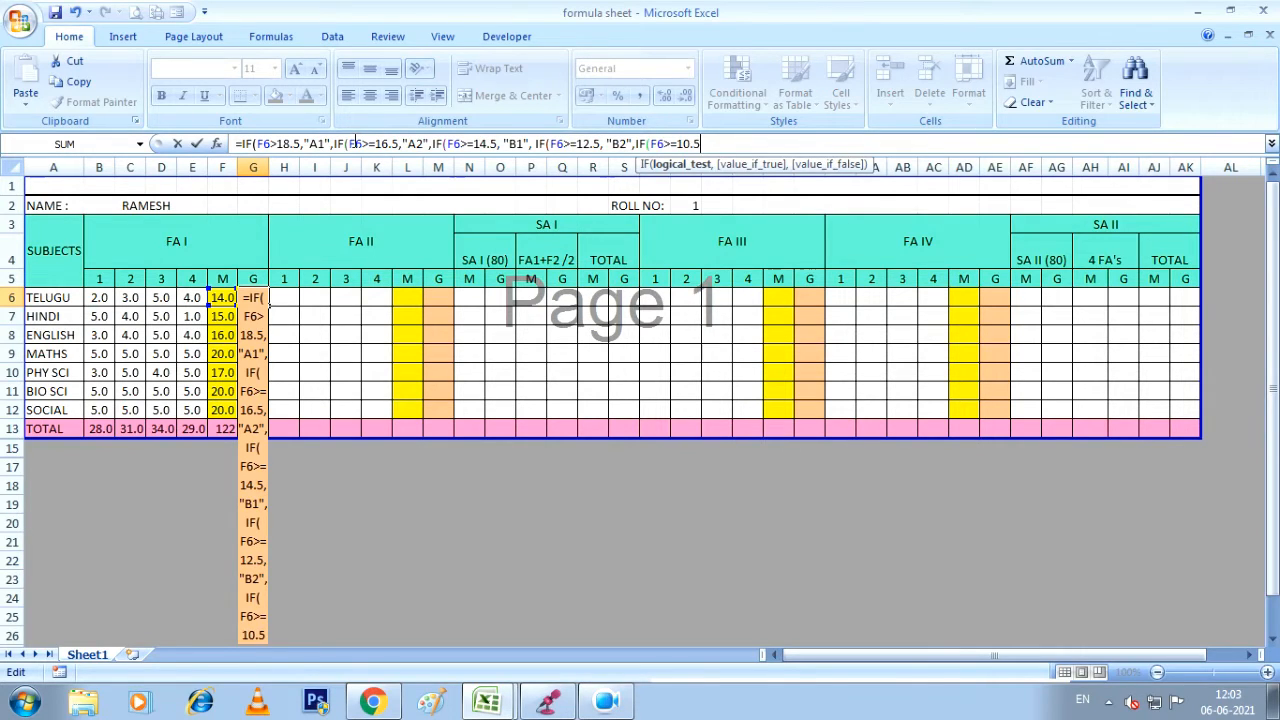
text(,)
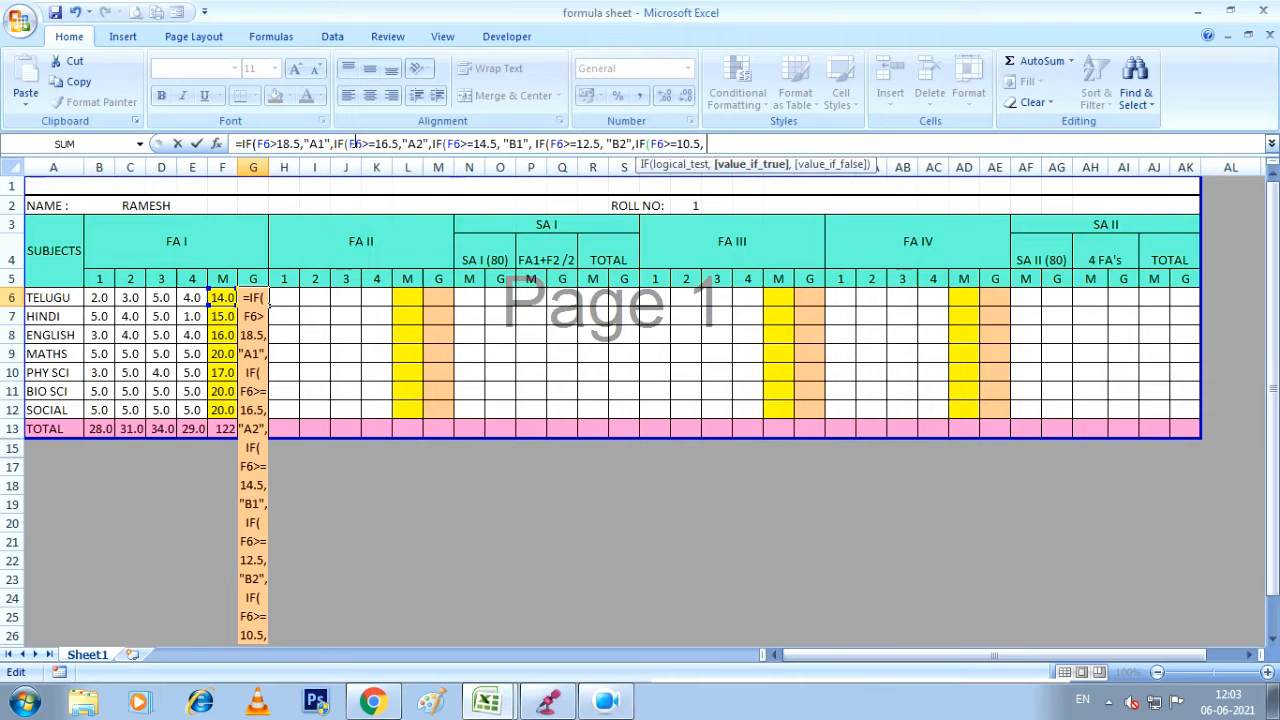
text( ")
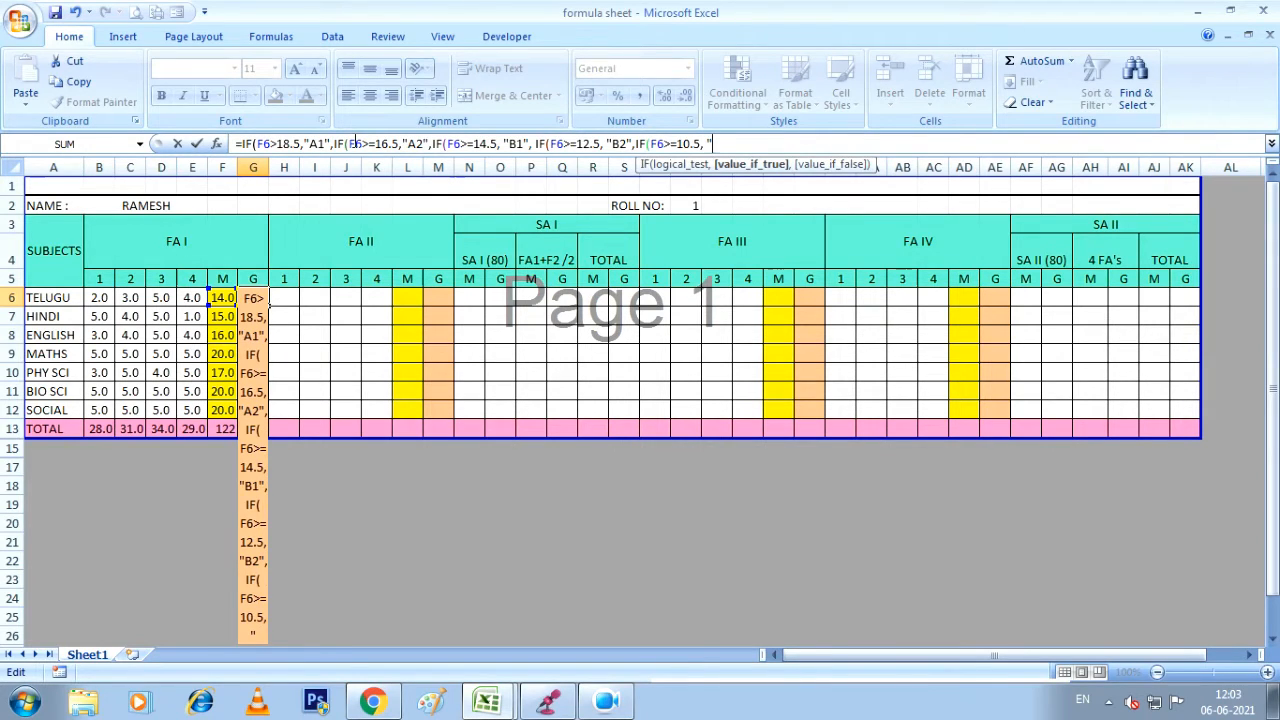
text(C1",)
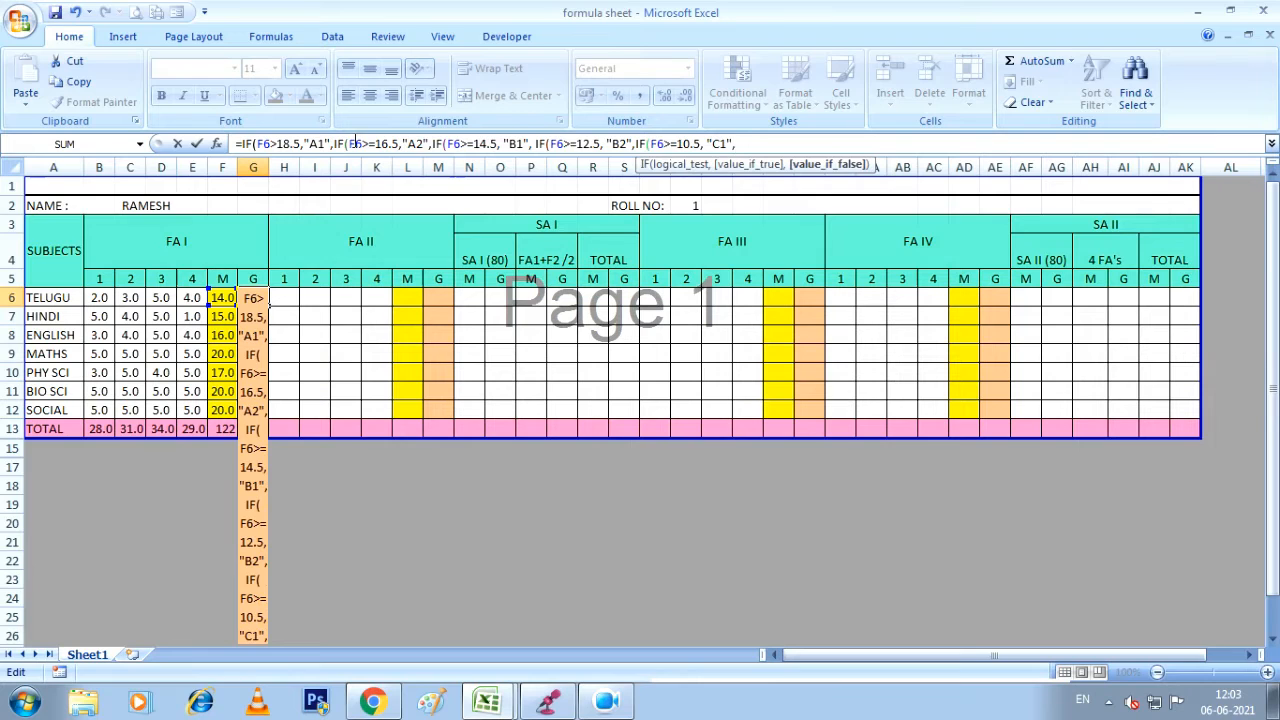
Extend the G6 formula with IF(F6>=8.5, "C2", so marks of at least 8.5 get grade C2.
text( IF)
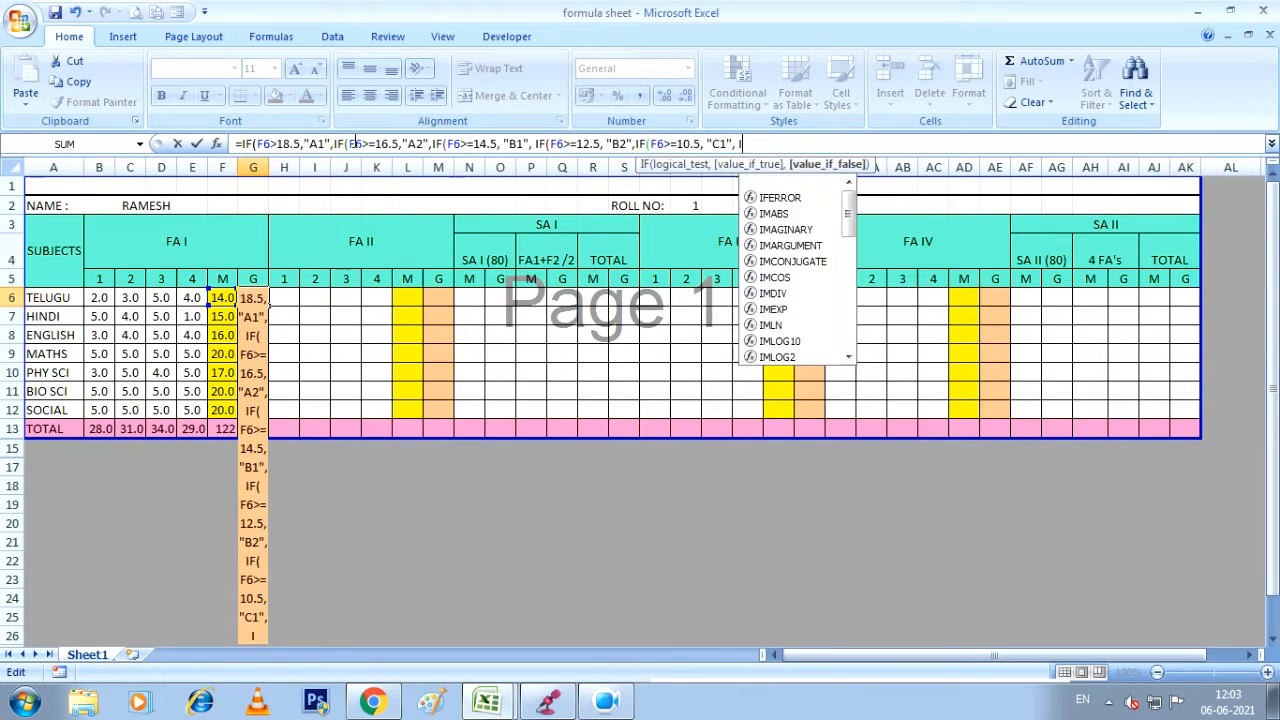
text(()
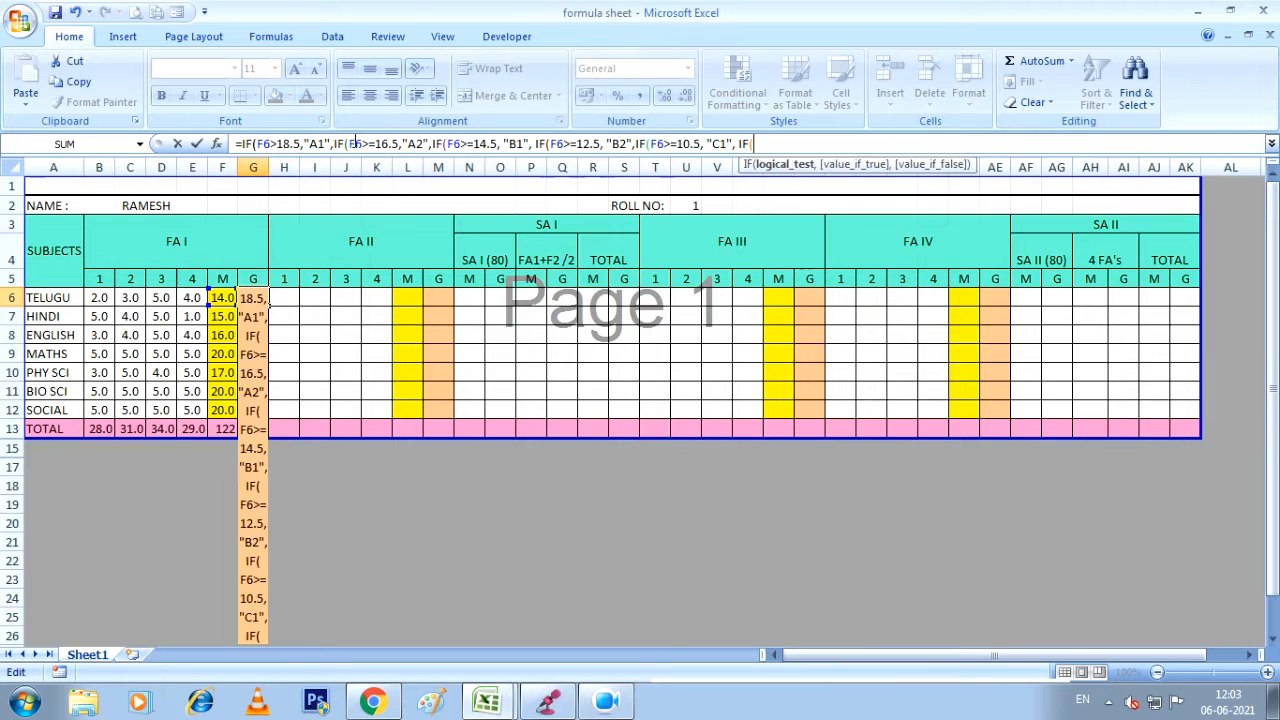
text(F6)
text(>=8)
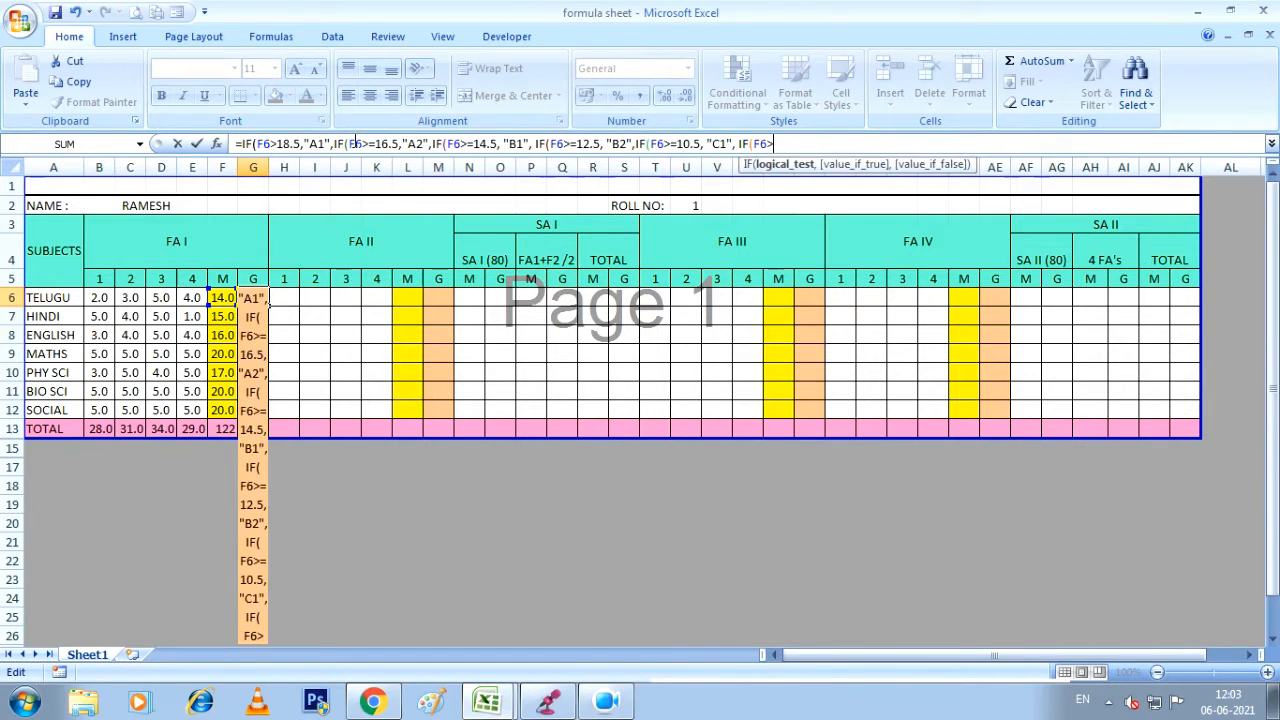
text(.5)
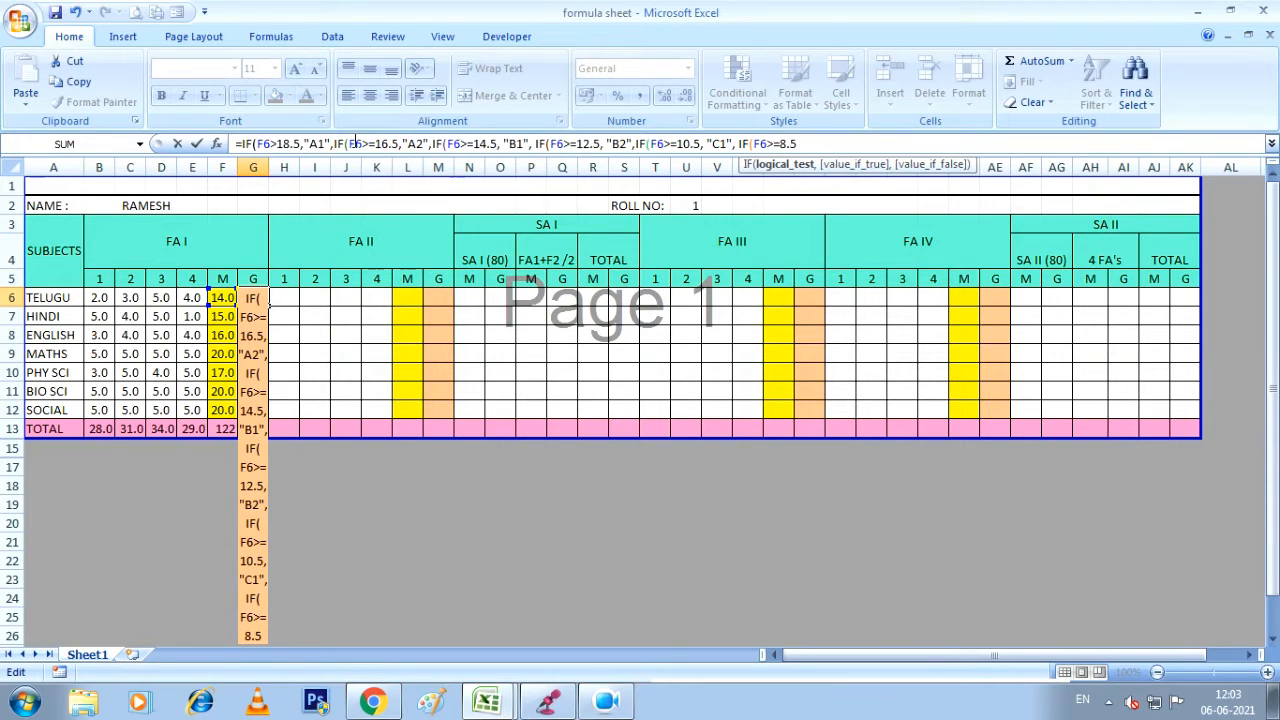
text(,)
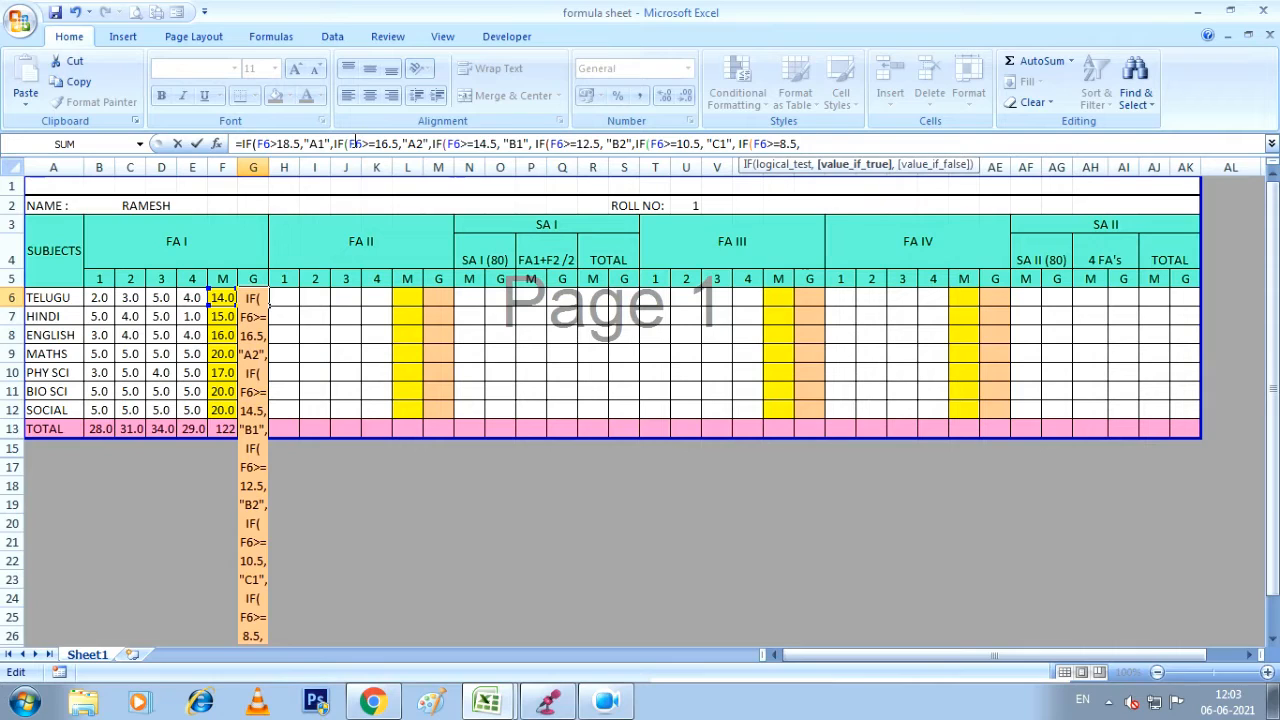
text( "C2)
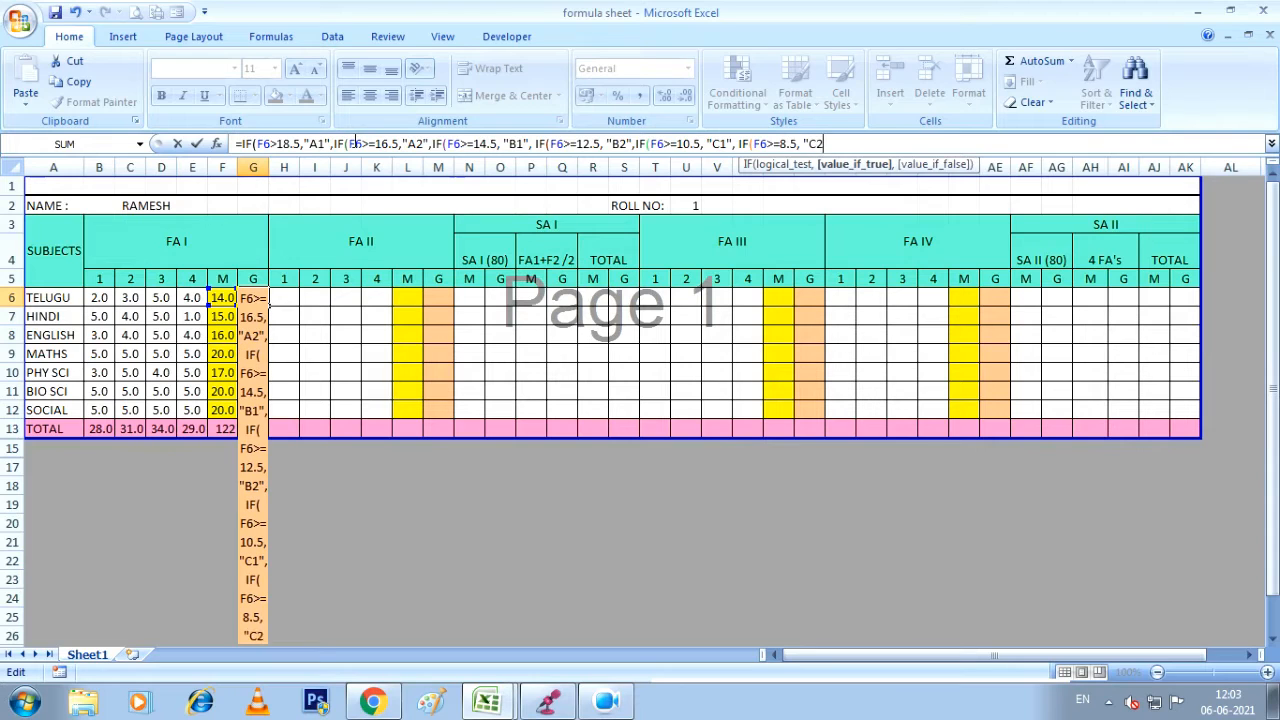
text(",)
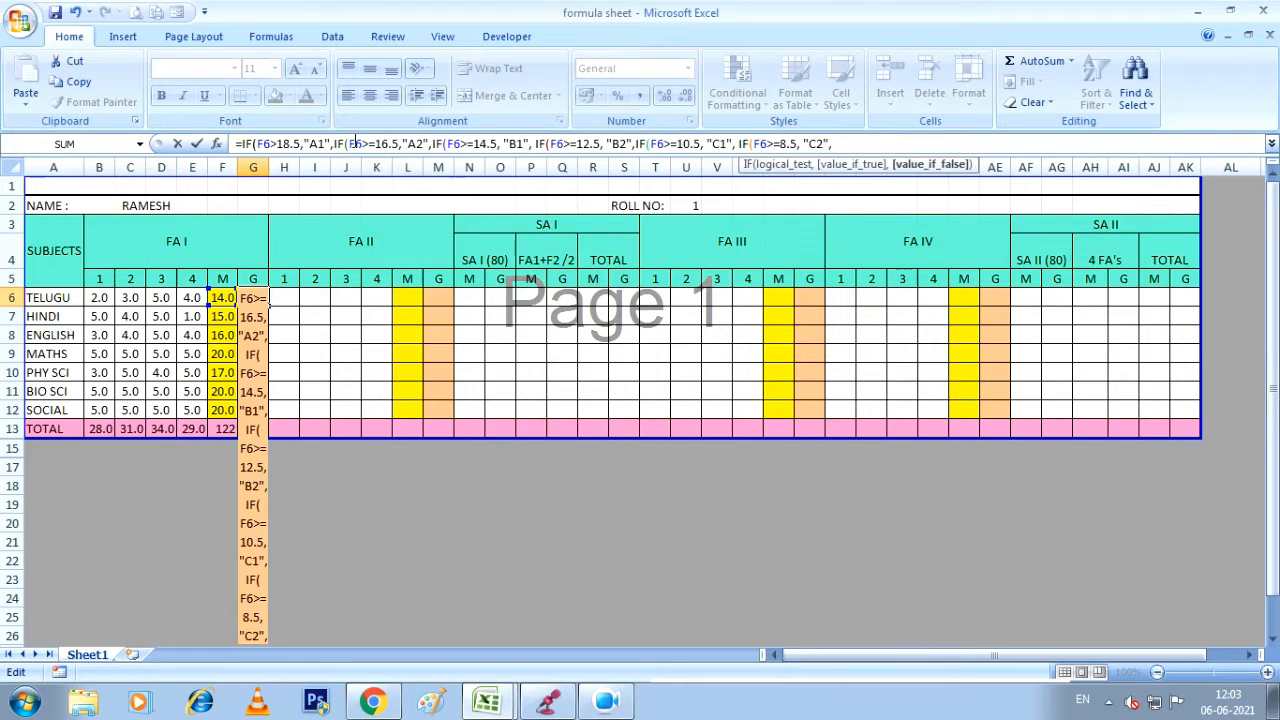
Add the nested condition IF(F6>=7, "D", to the G6 formula for the D grade.
text(IF)
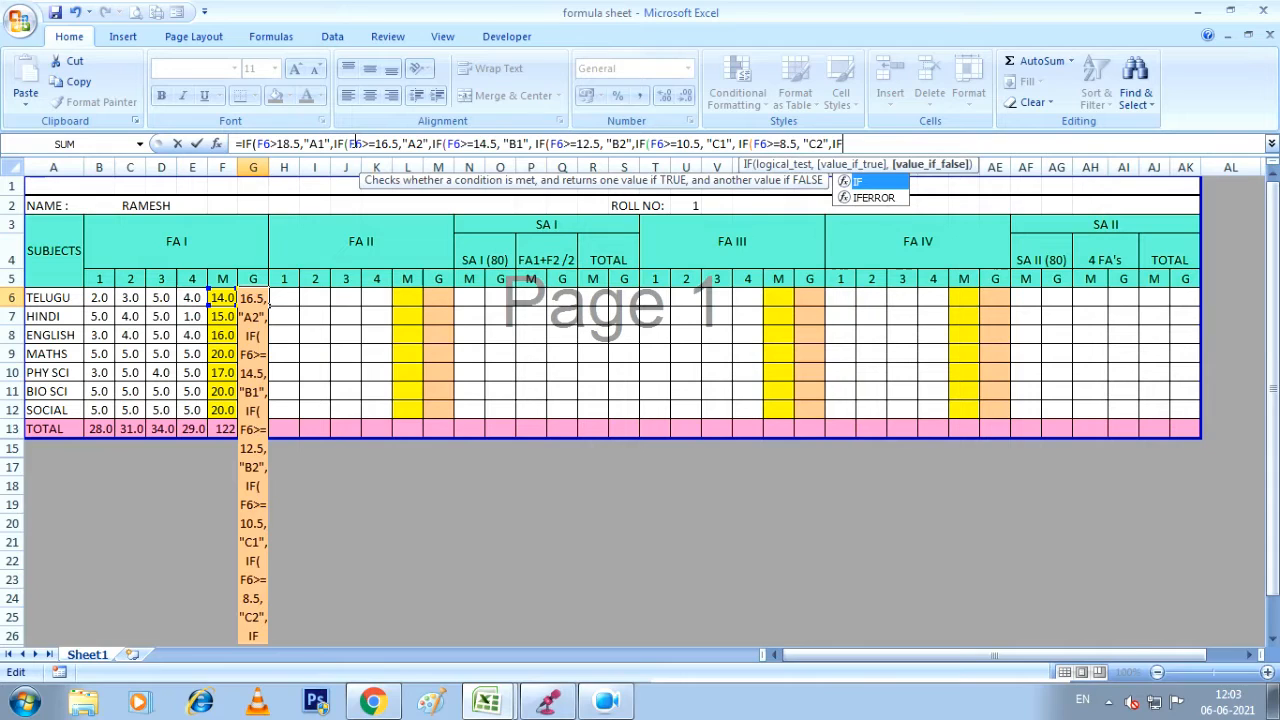
text(()
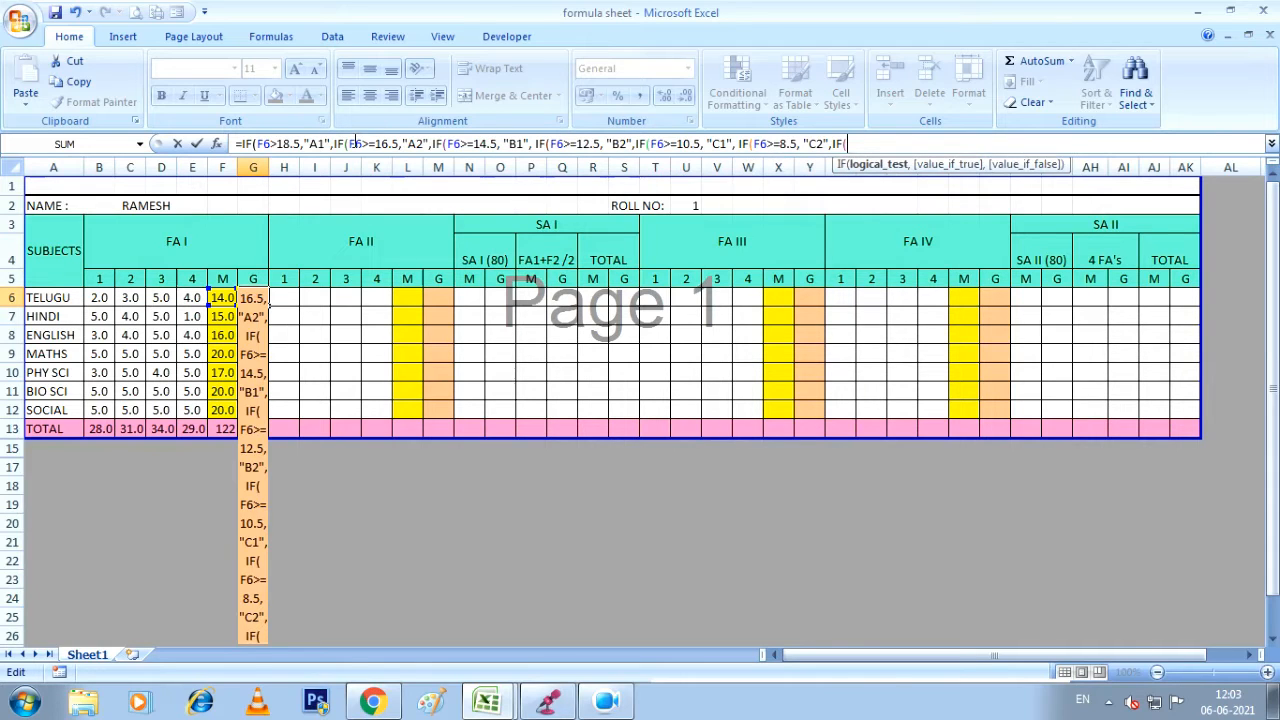
text(F6)
text(>=7)
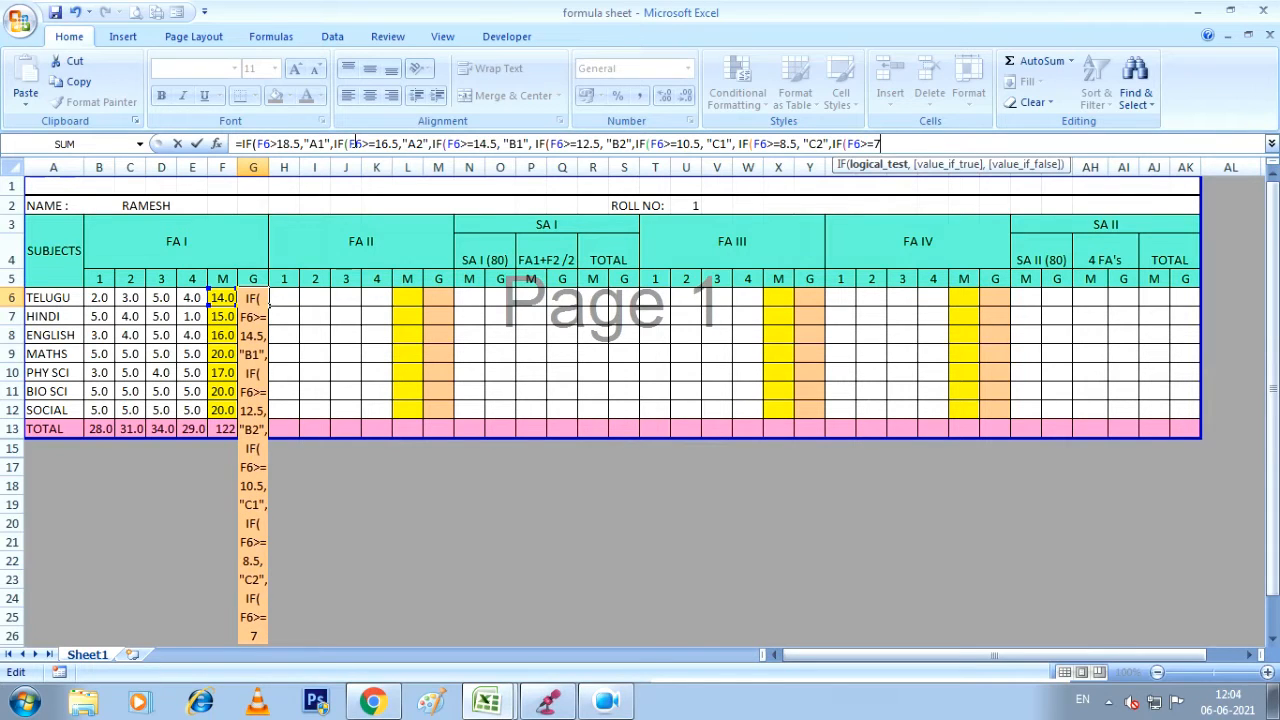
text(, ")
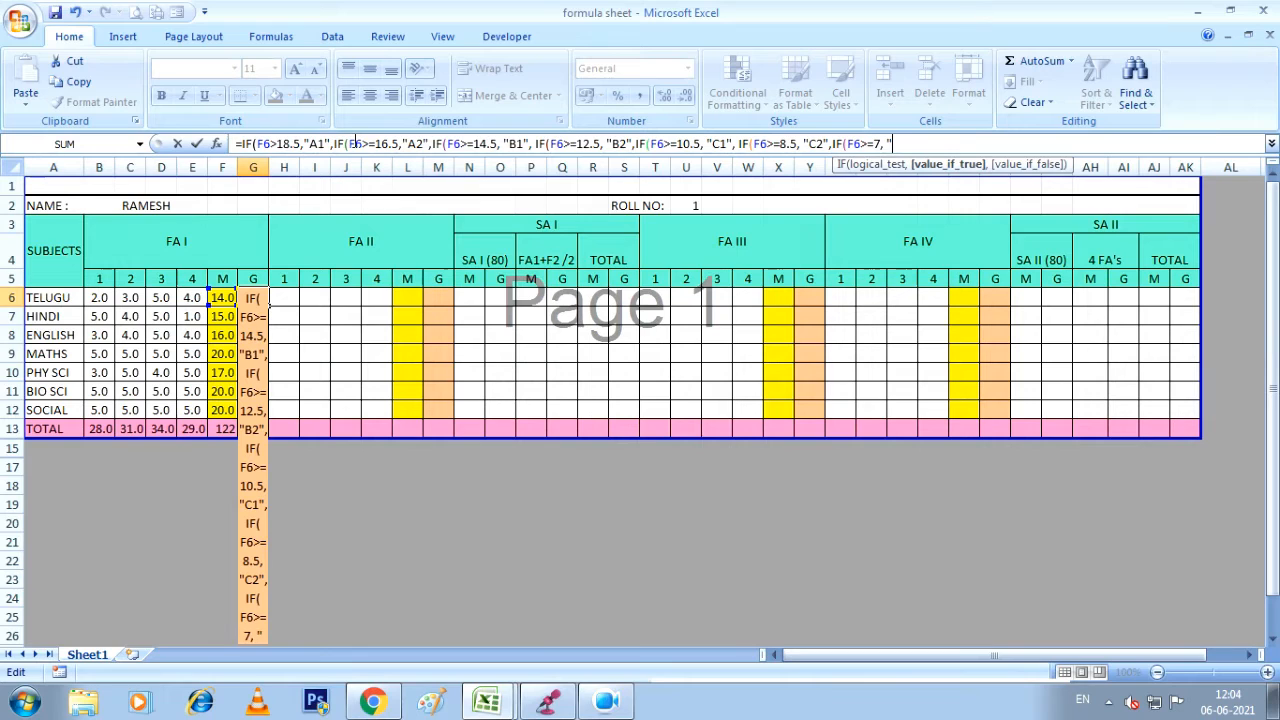
text(D")
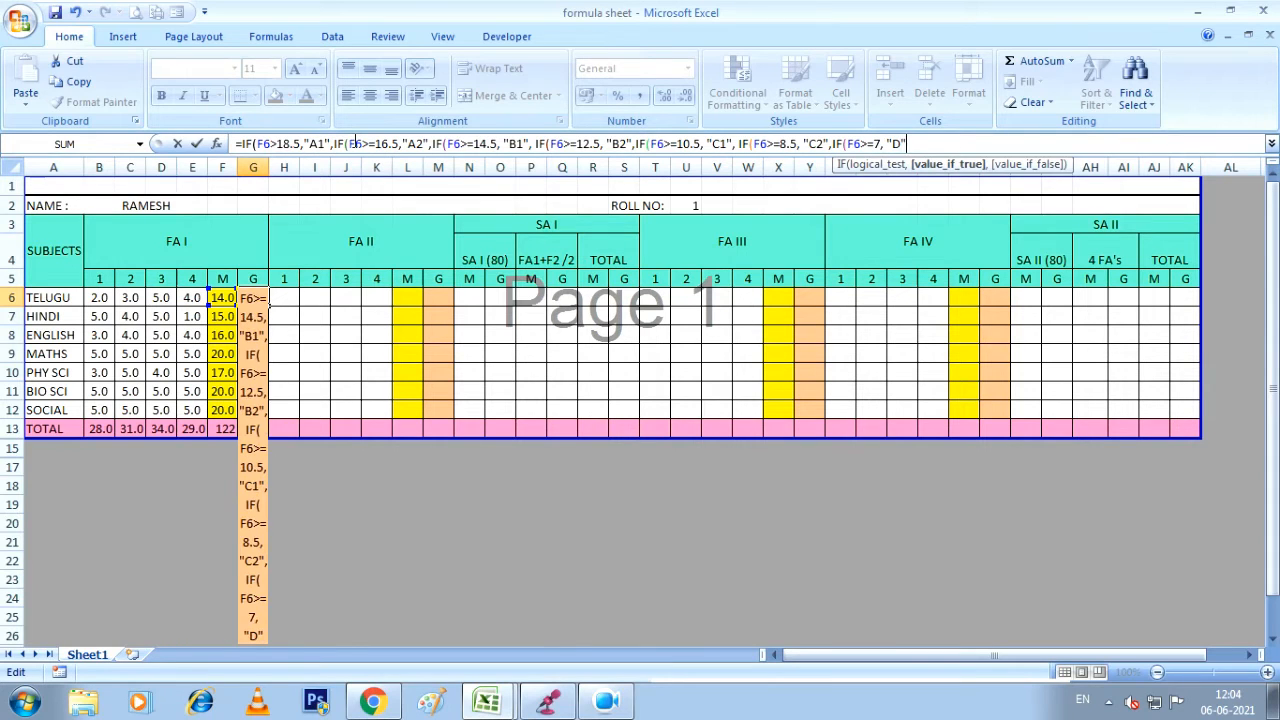
text(,)
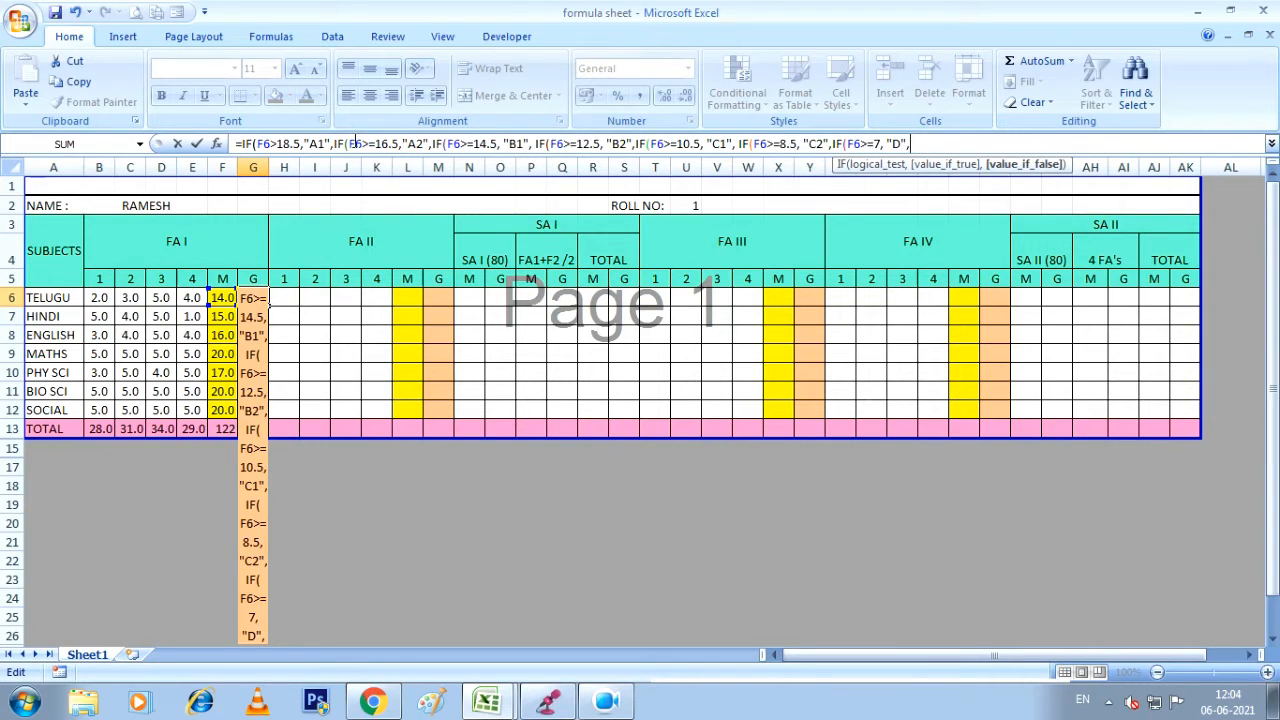
Add a final nested IF(F6<7, "E", "" to the G6 formula, giving E below 7 and otherwise an empty text.
text(IF()
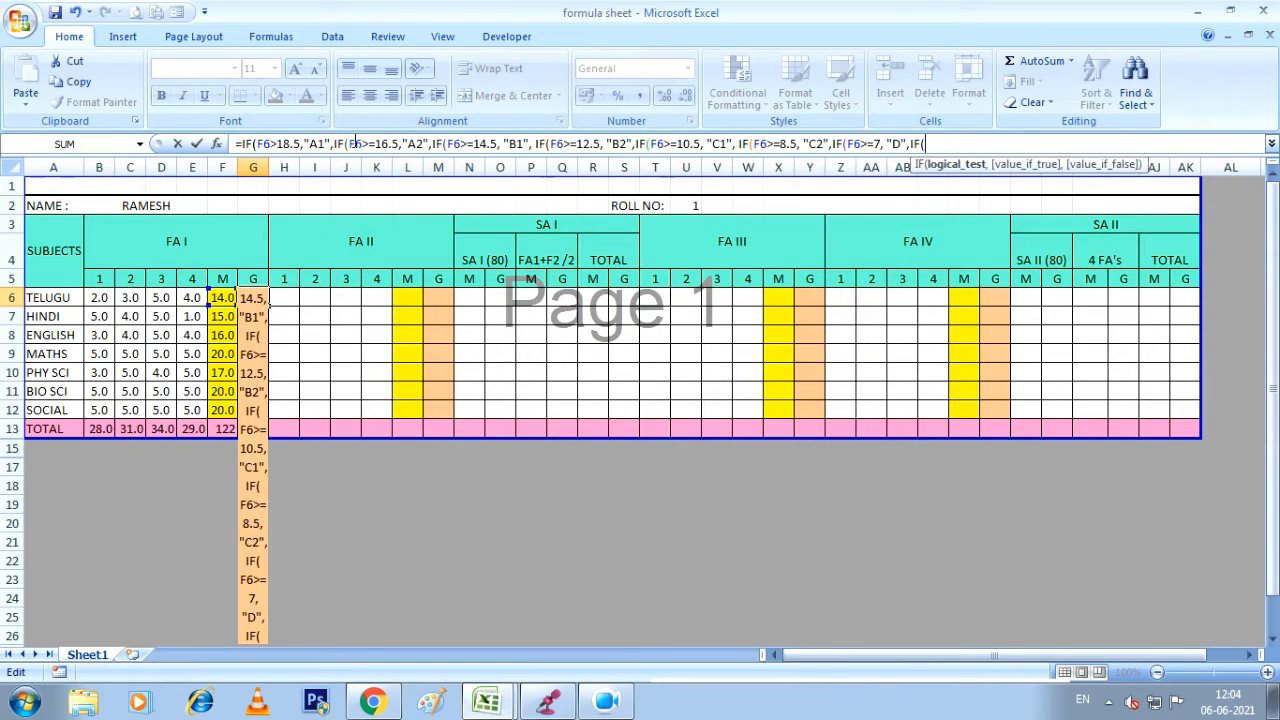
text(F6<)
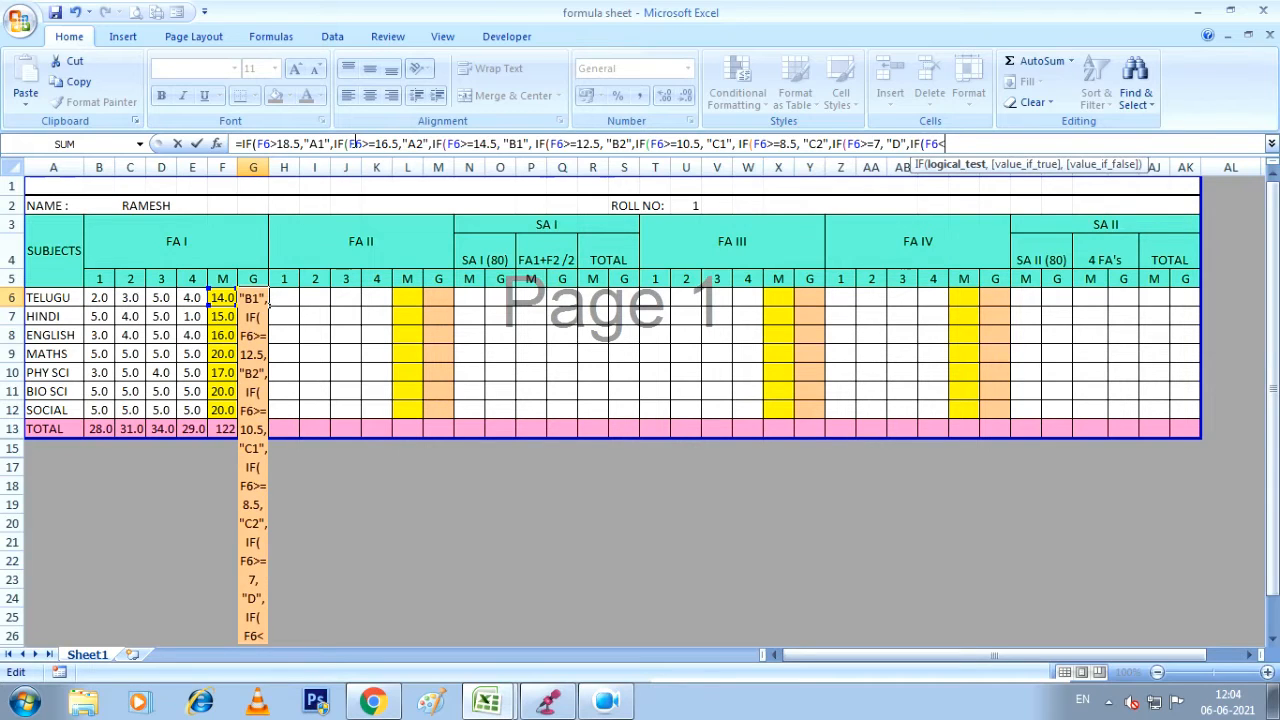
text(7,)
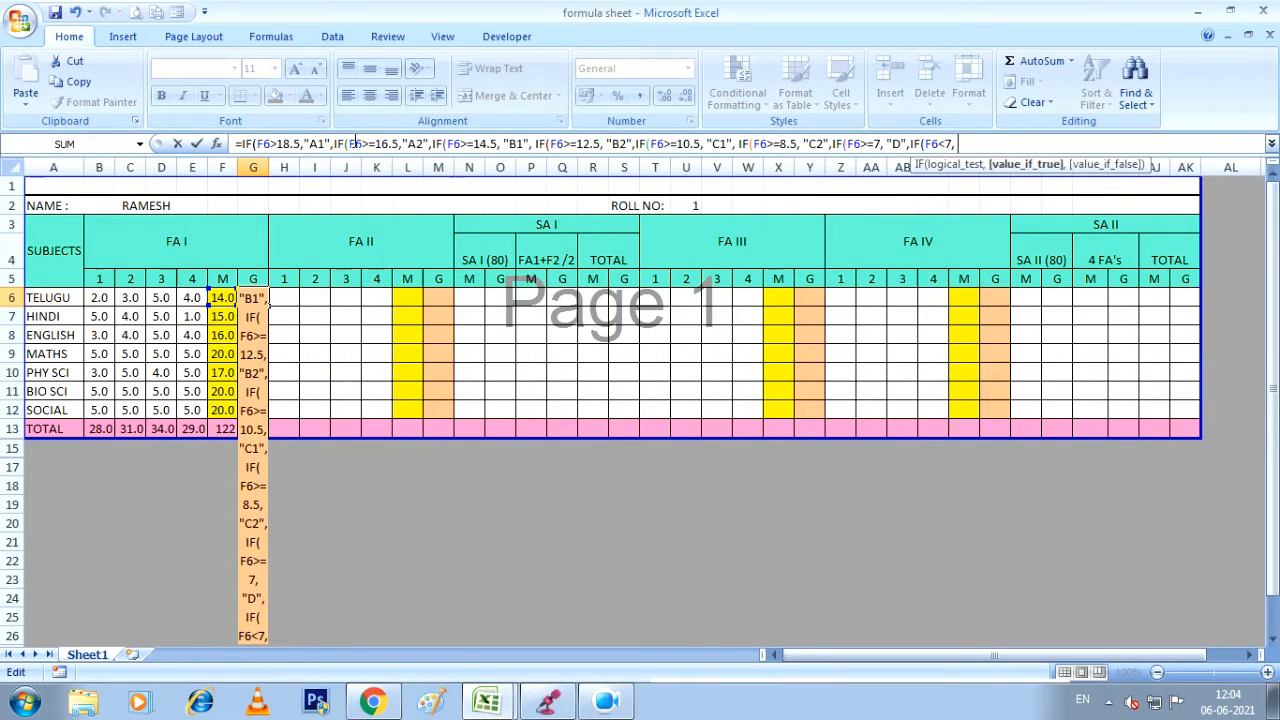
text( ")
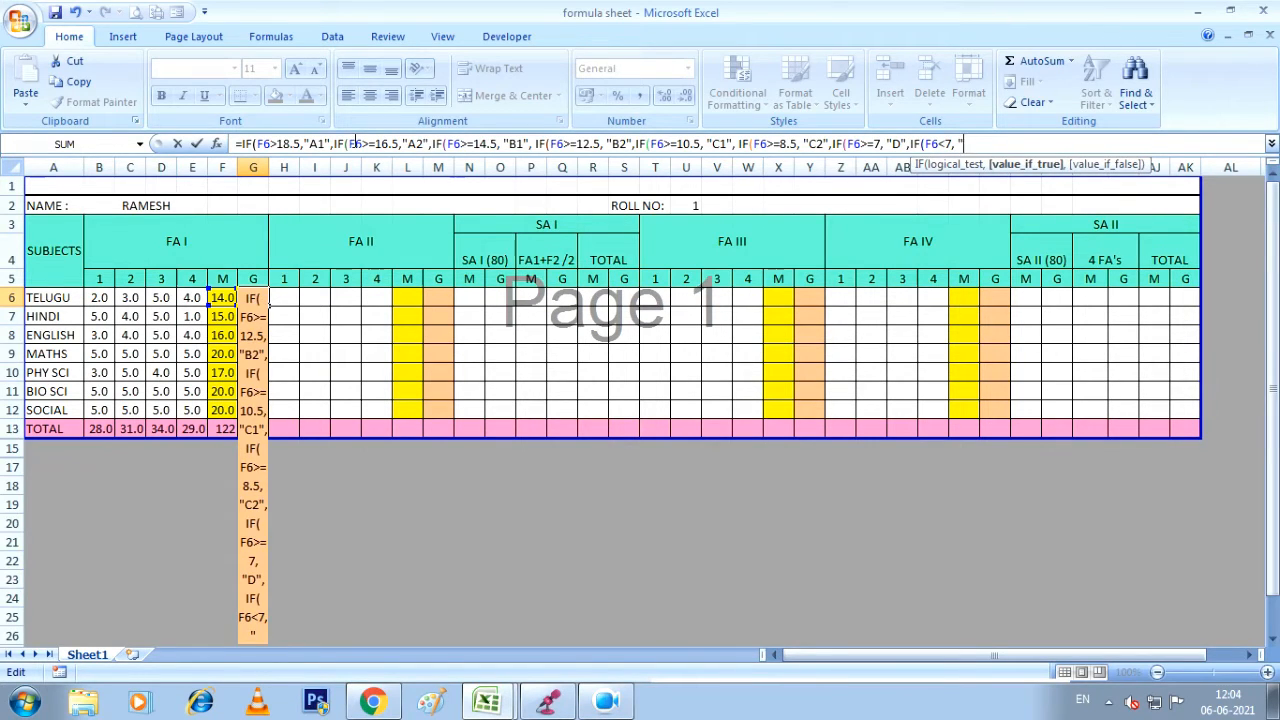
text(E",)
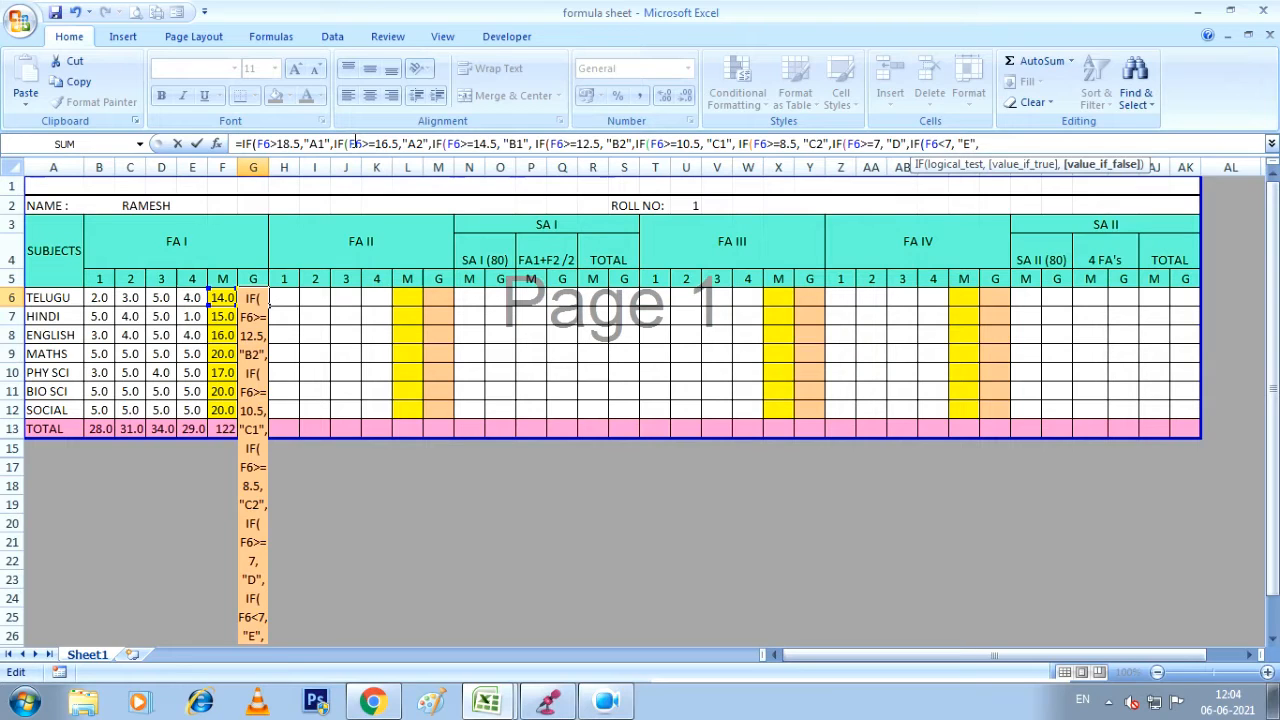
text("")
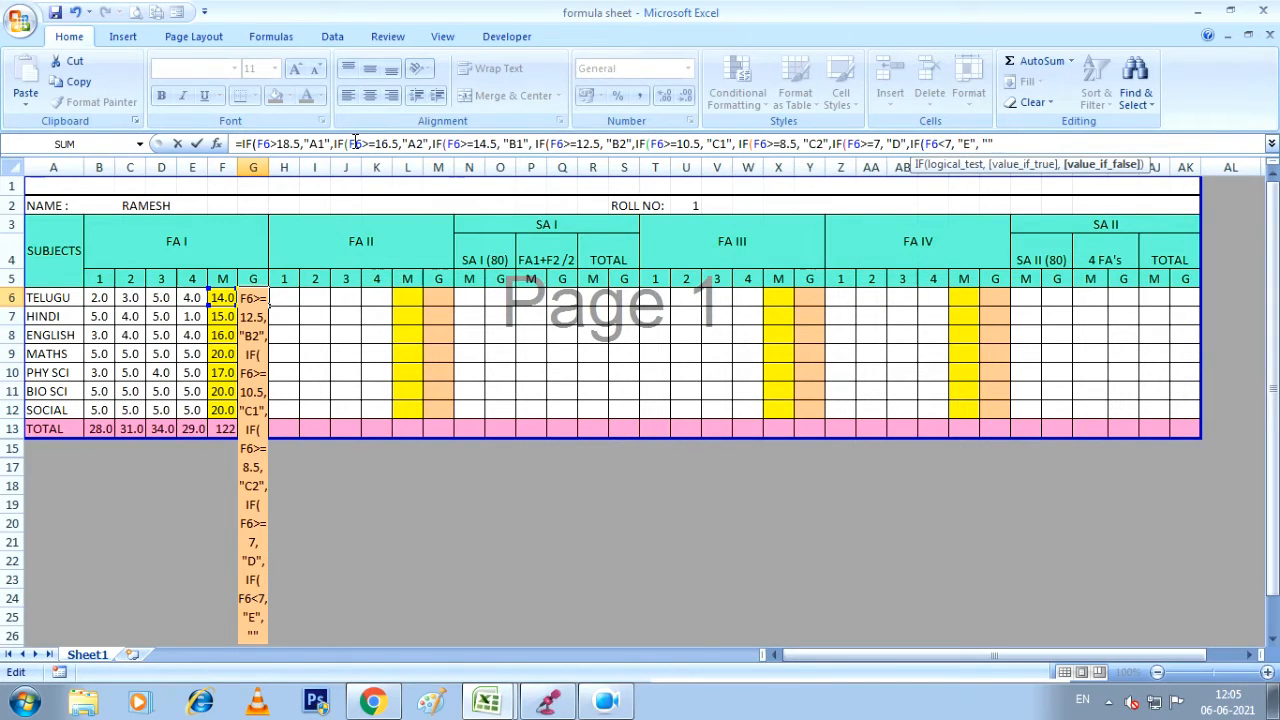
Close all eight nested IF parentheses in the G6 grade formula and enter it.
text()))
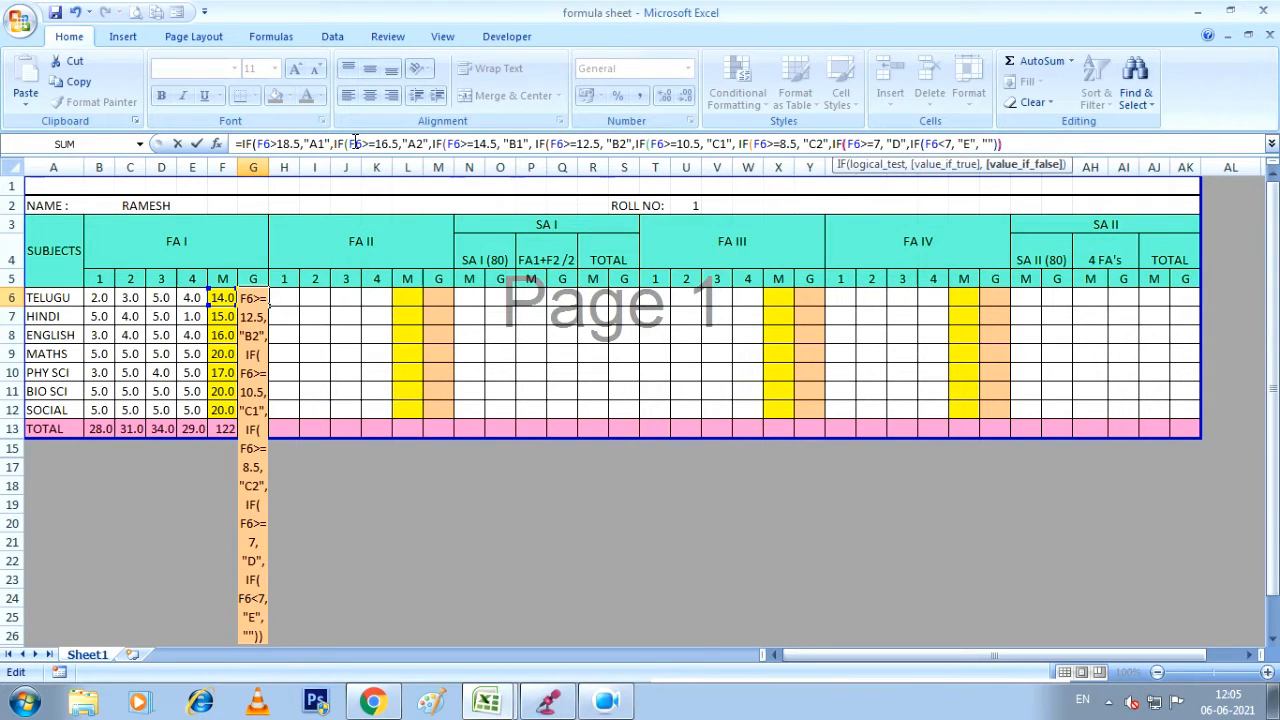
text()))
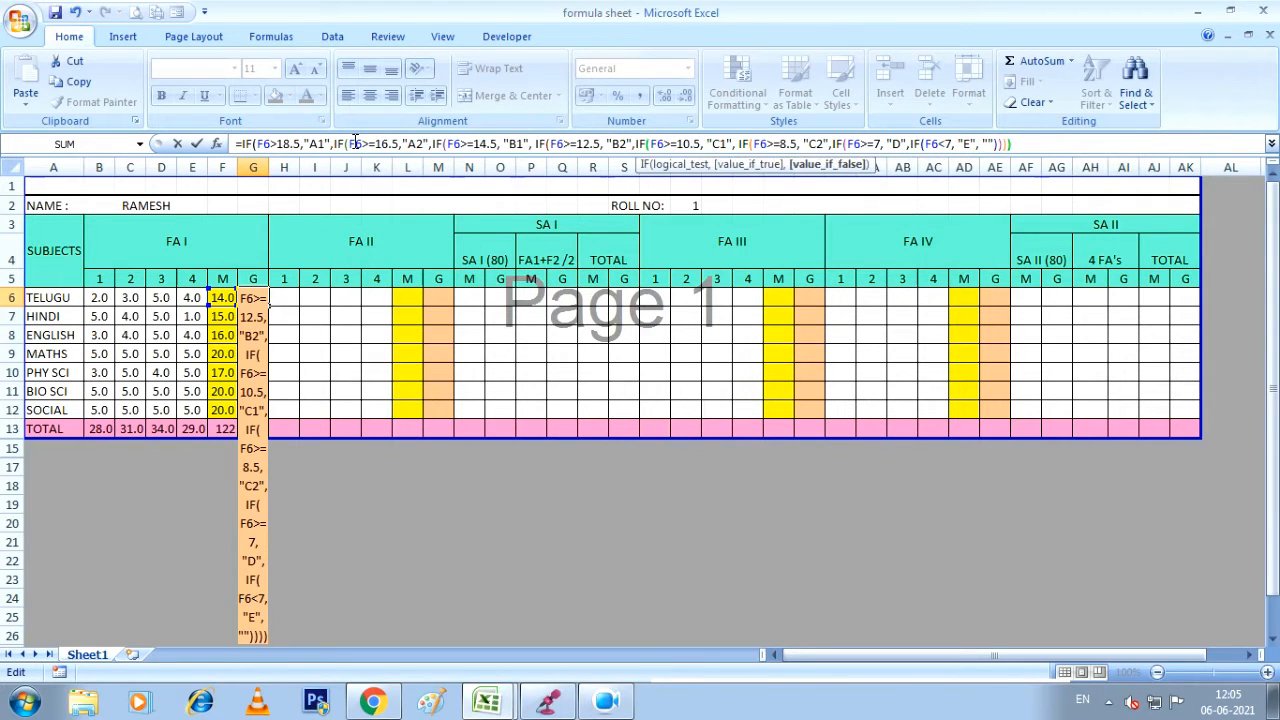
text())
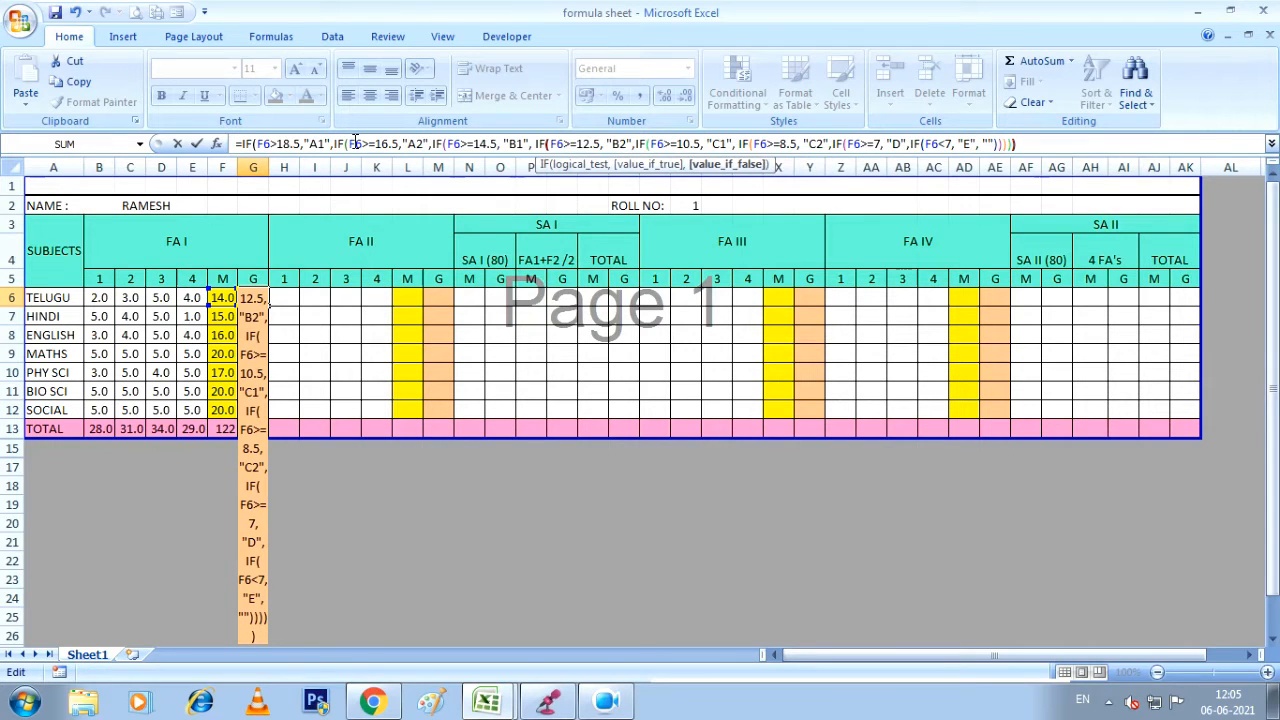
text()))
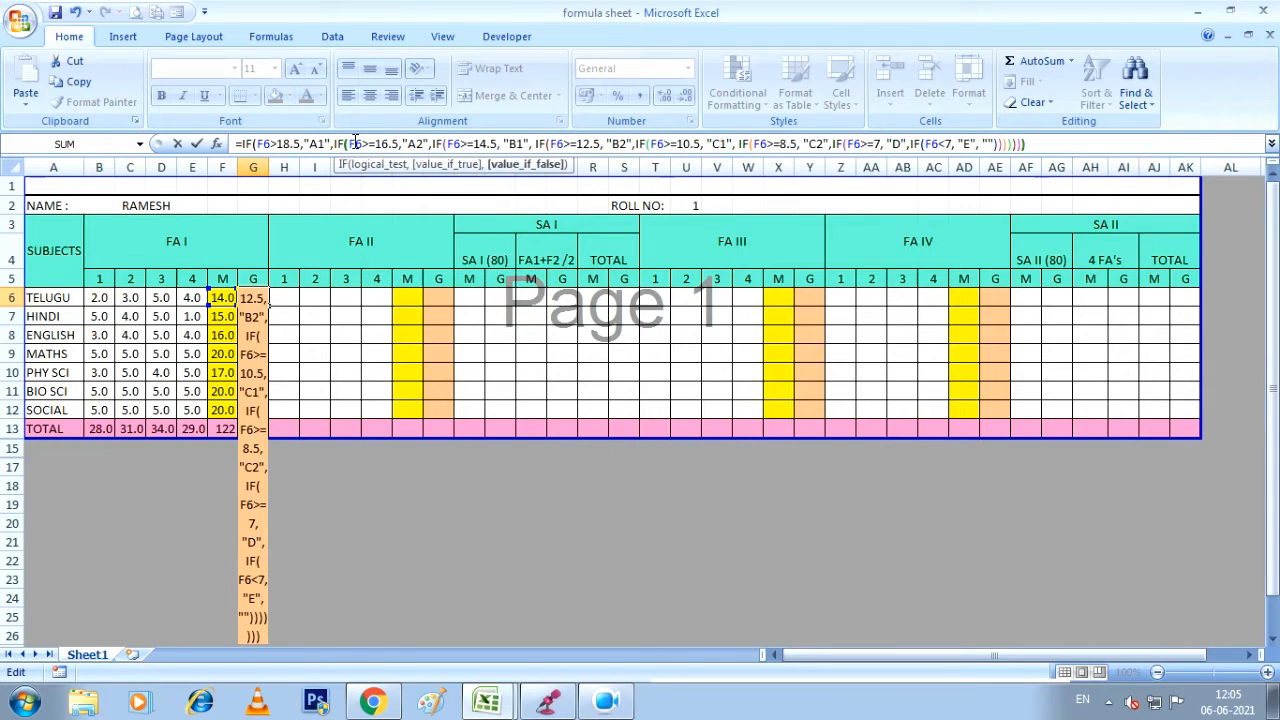
text())
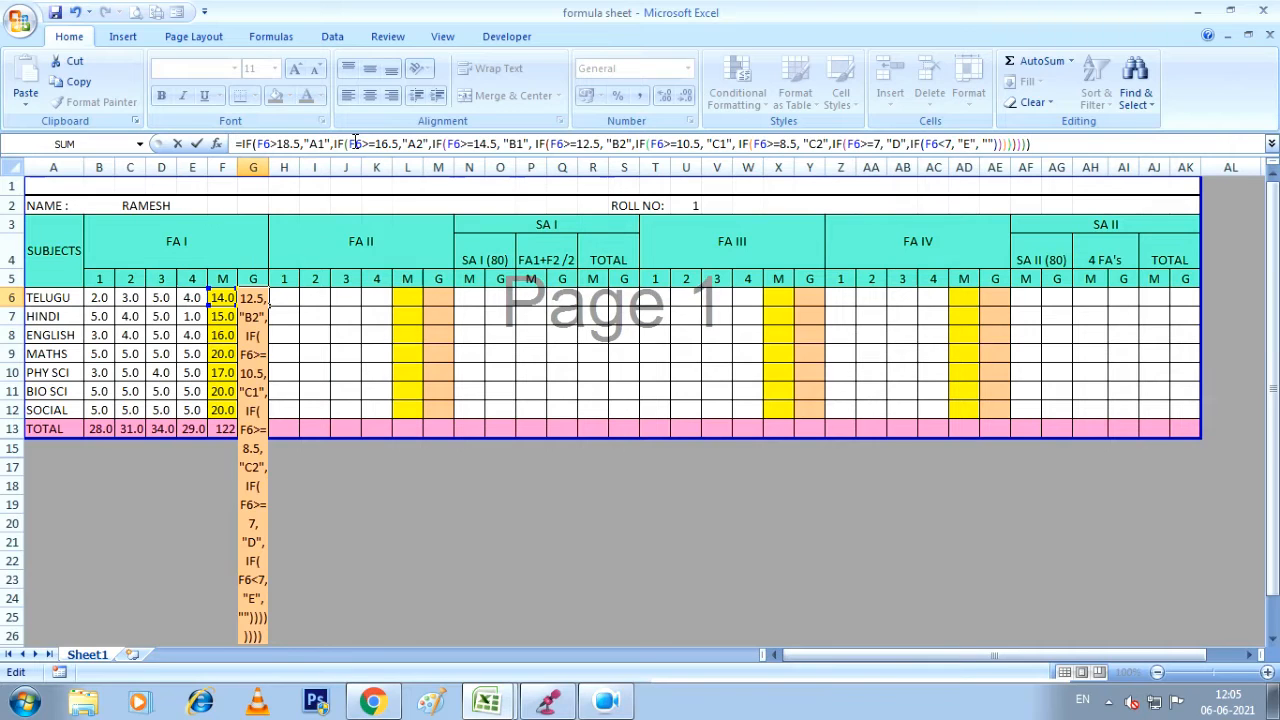
key(Return)
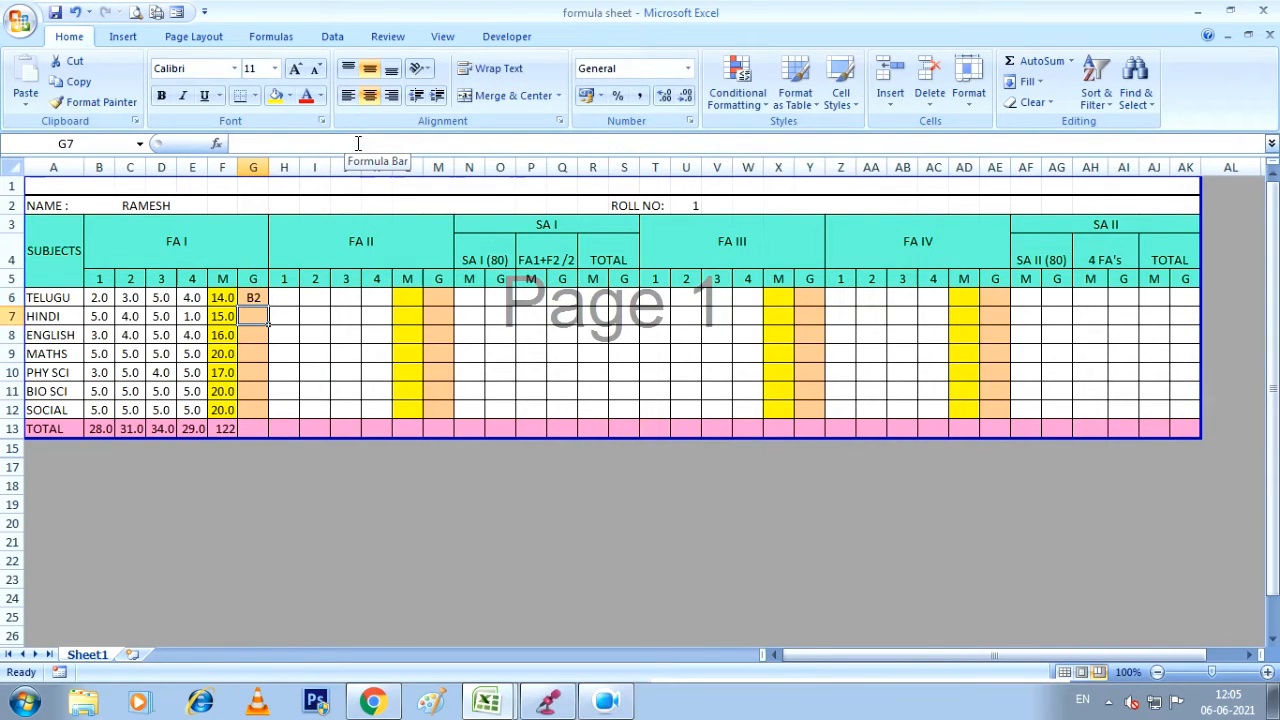
Set the Telugu mark for FA I assessment 2 in C6 to 5 to test the grade formula.
key(Up)
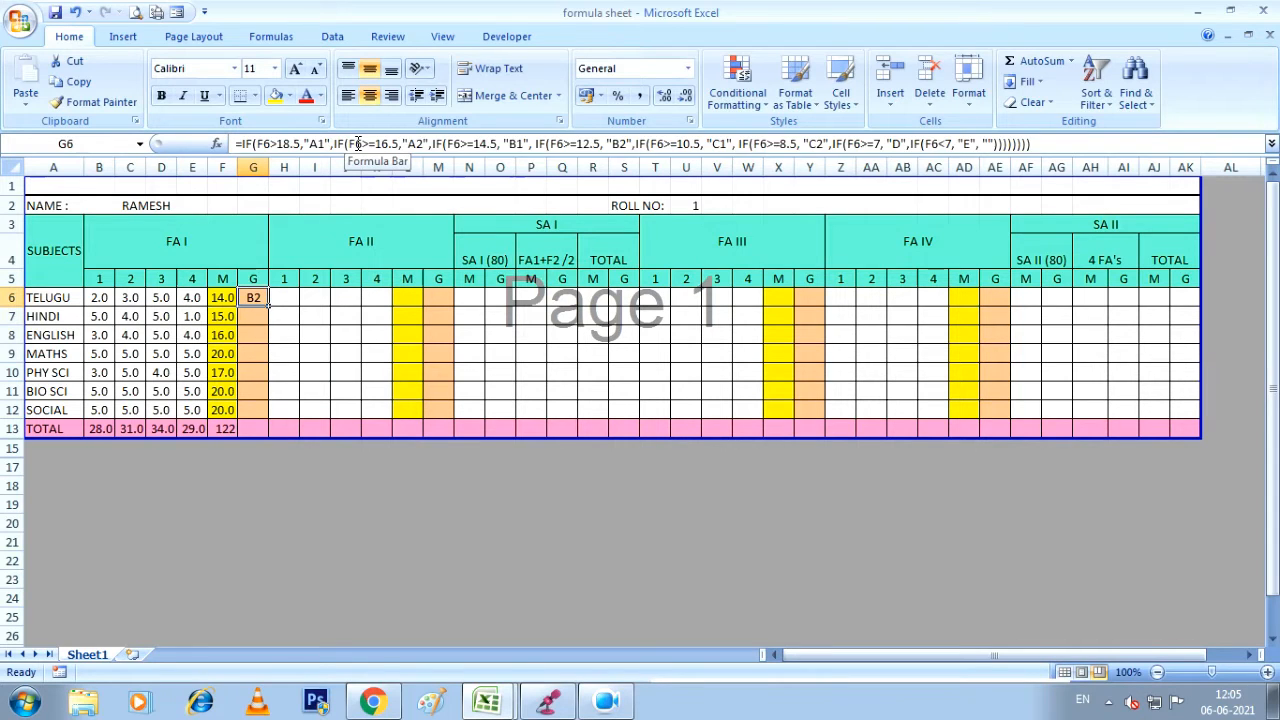
key(Left)
key(Left)
key(Left)
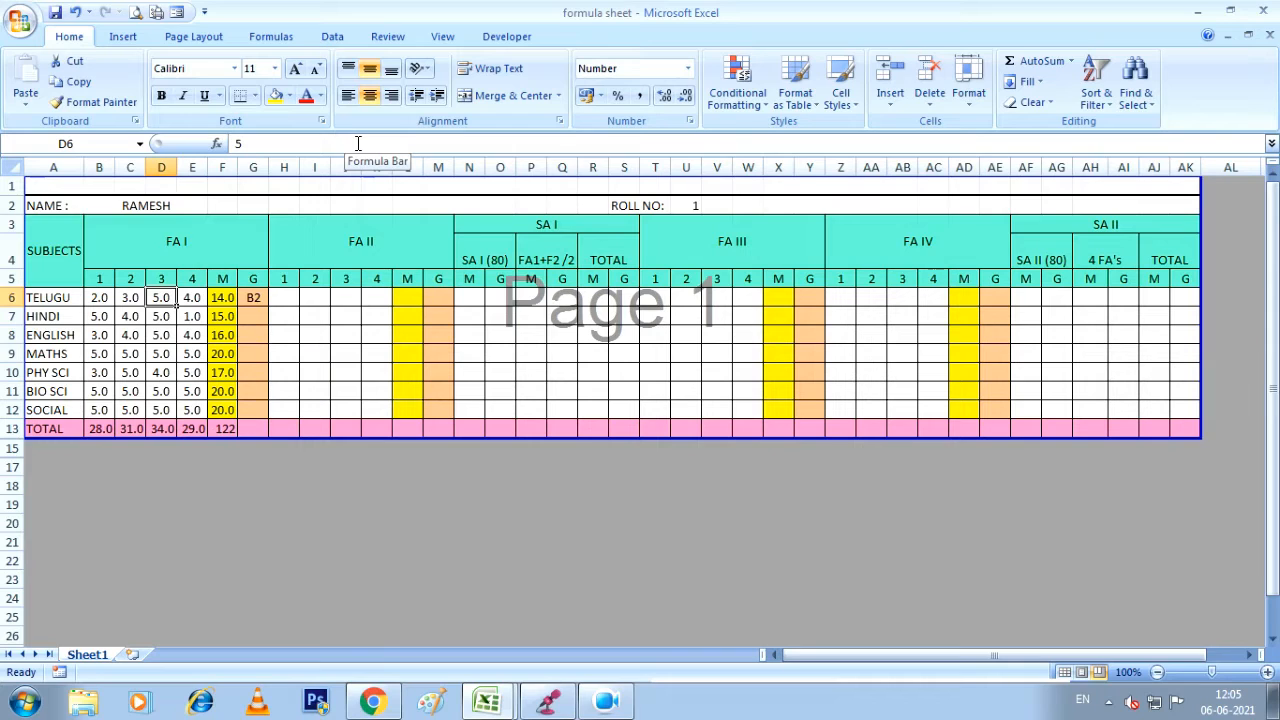
key(Left)
text(5)
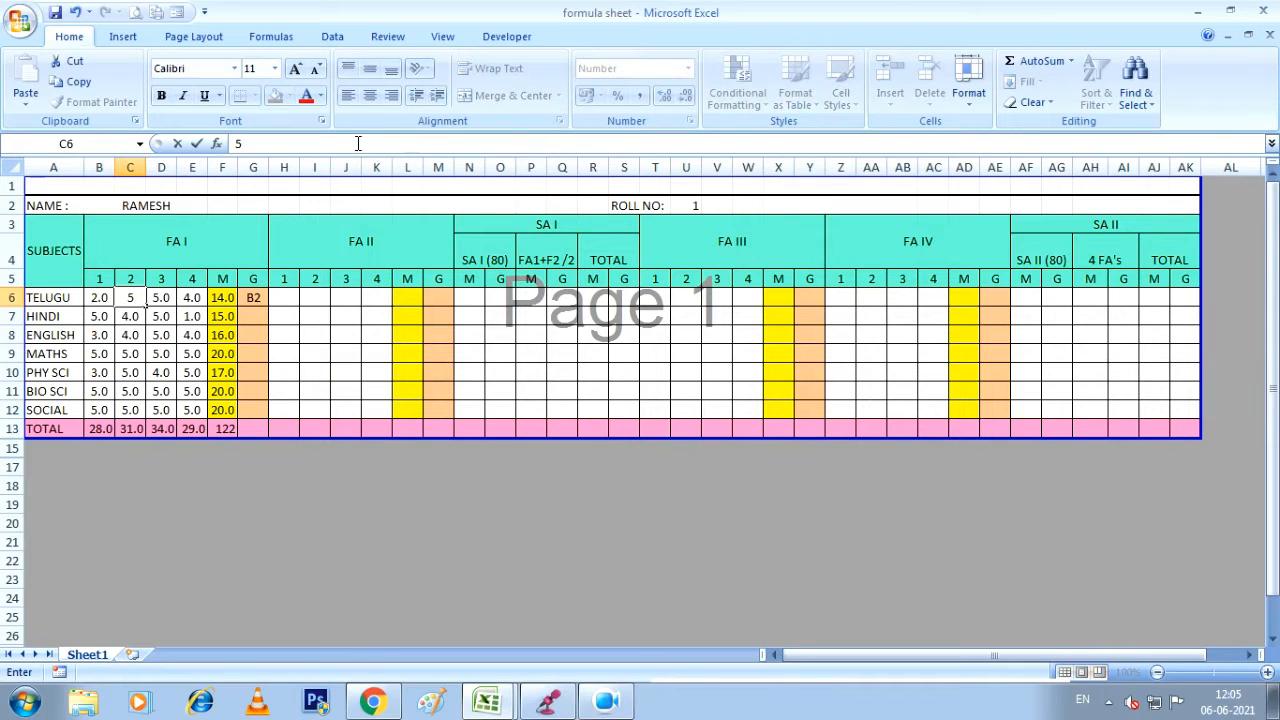
key(Right)
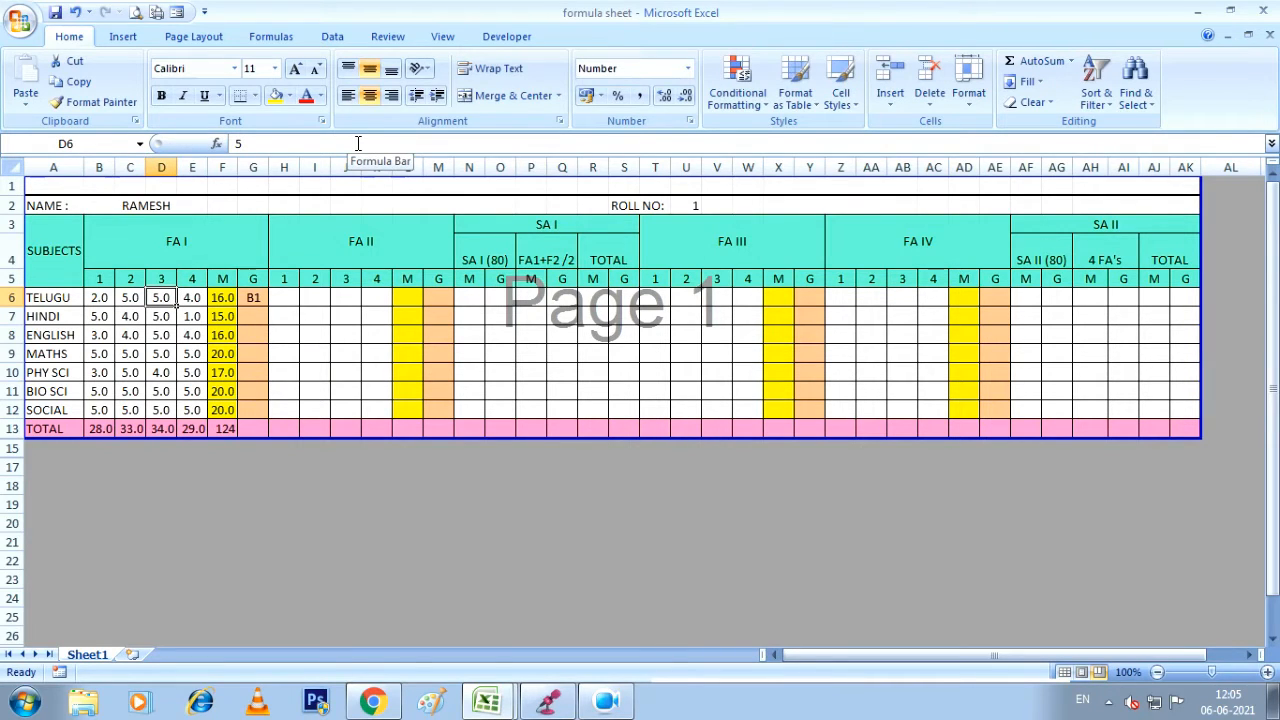
Set the Telugu mark for FA I assessment 1 in B6 to 5 and dismiss the Facebook notification.
key(Left)
key(Left)
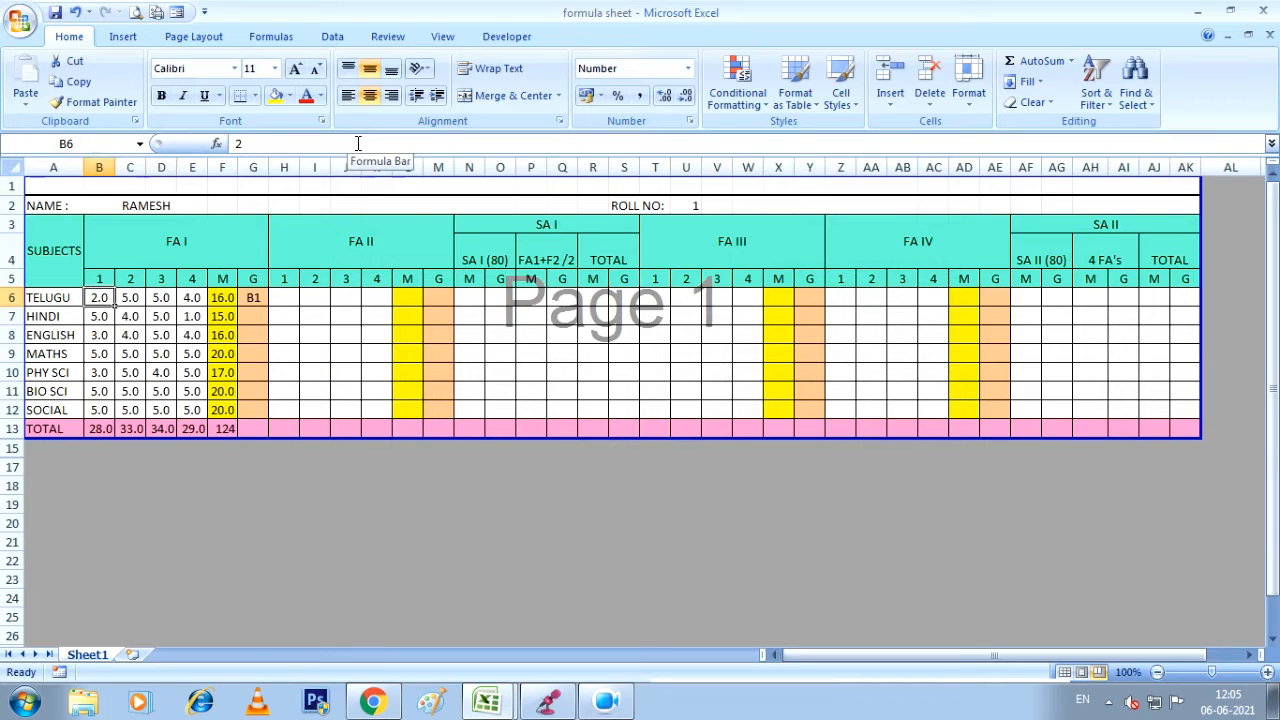
text(5)
key(Right)
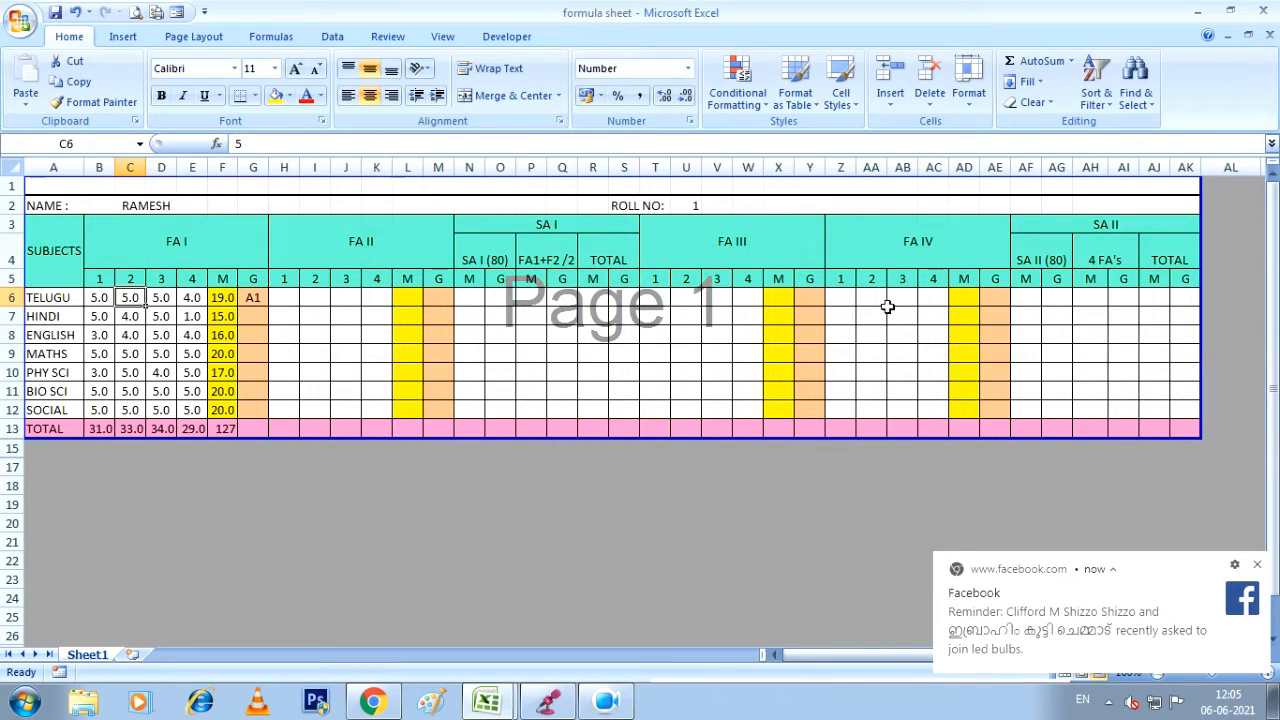
click(1258, 568)
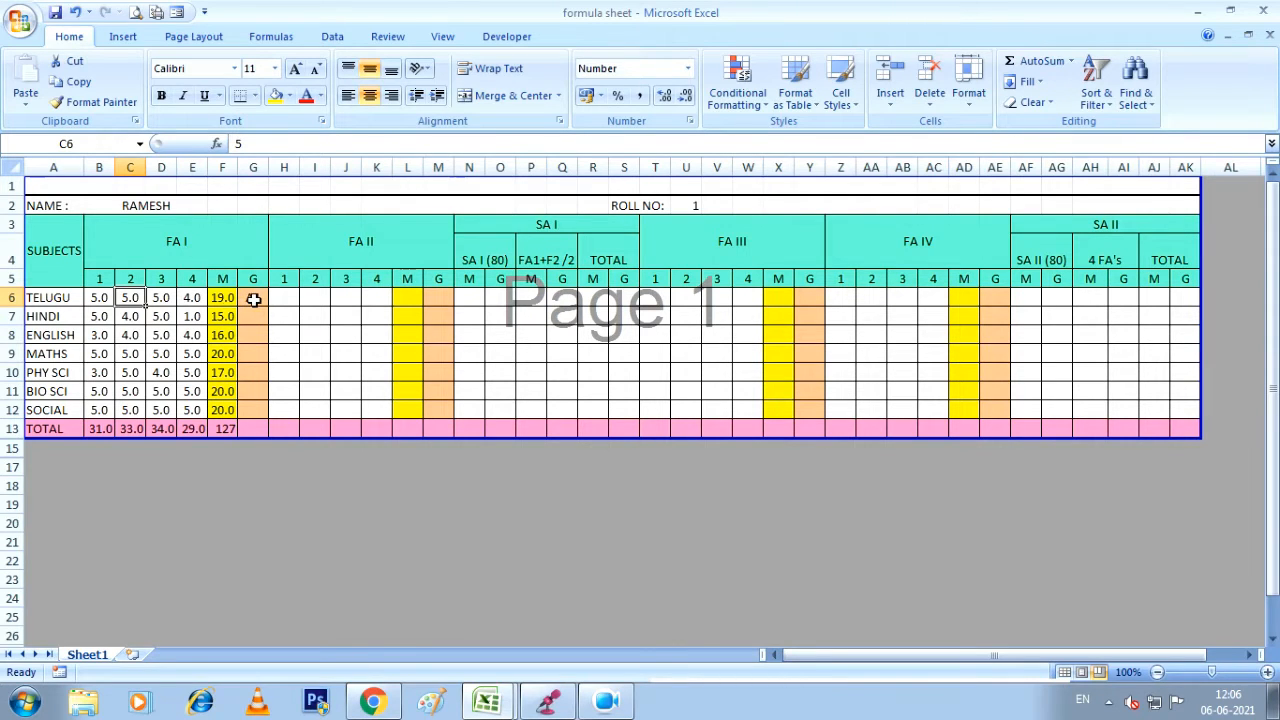
Fill the G6 grade formula down to G12 for all FA I subjects and check the copied formula in G8.
click(255, 297)
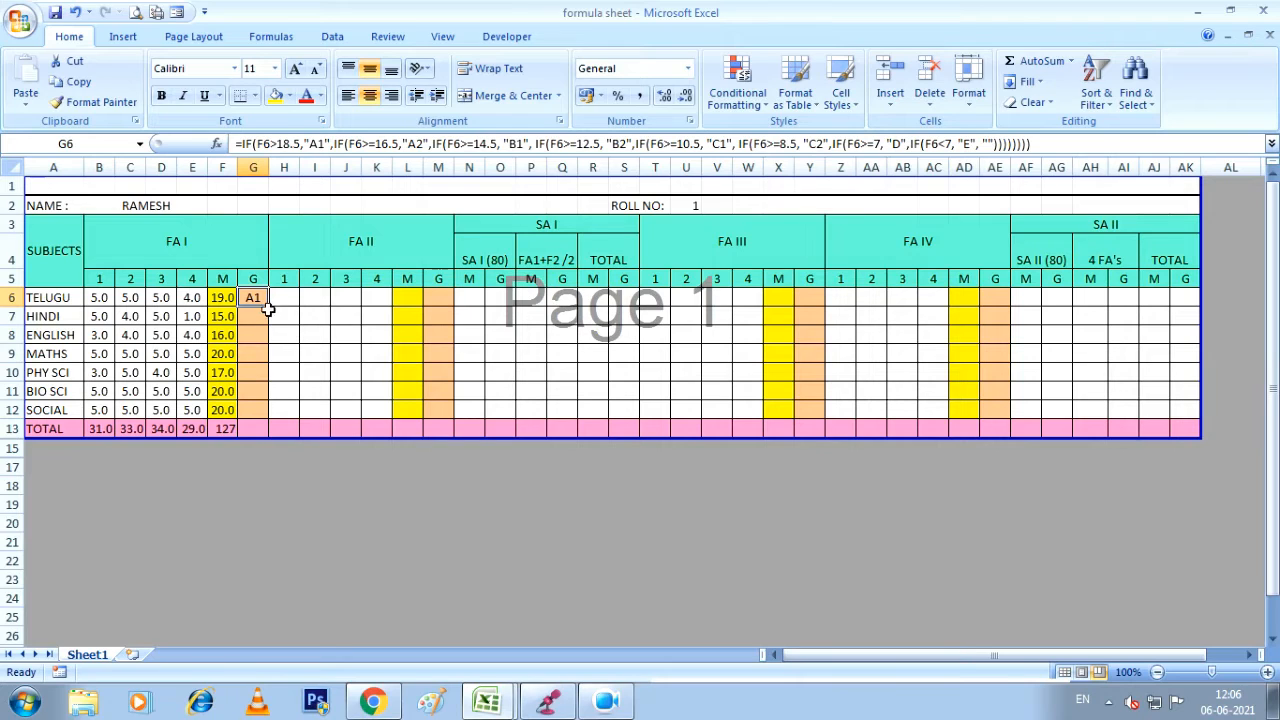
drag(268, 306, 270, 414)
click(309, 347)
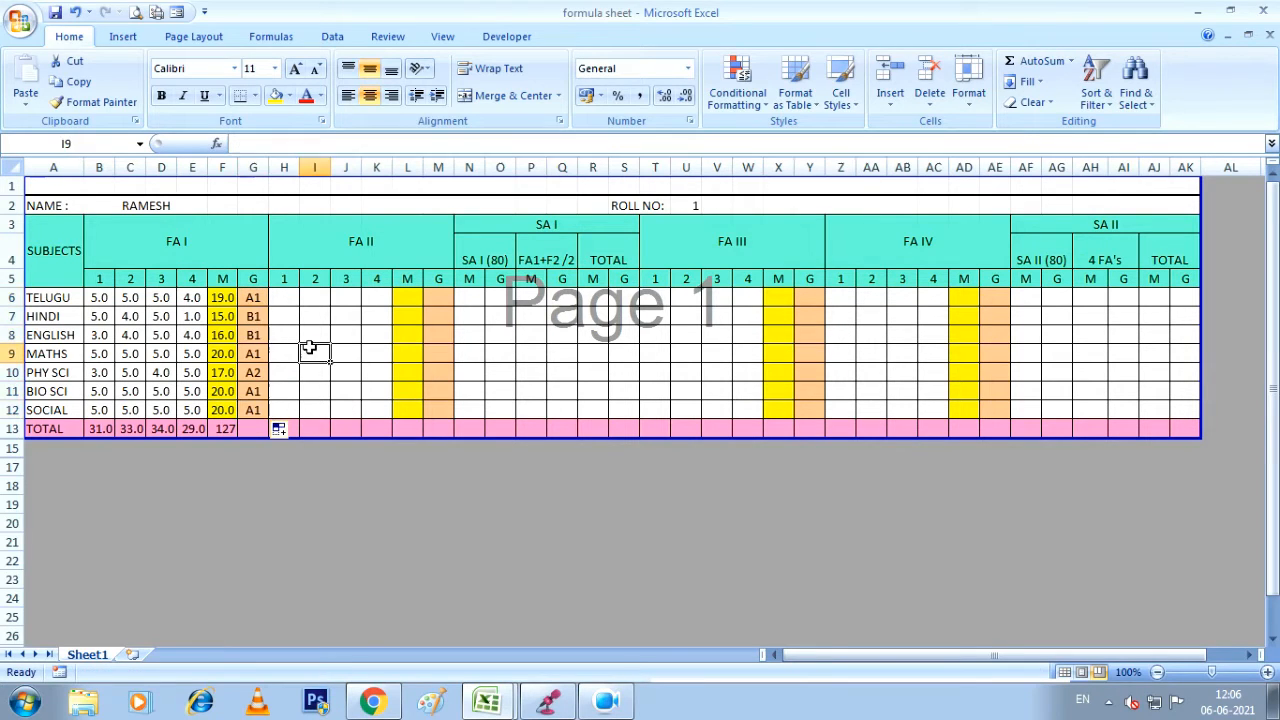
click(258, 336)
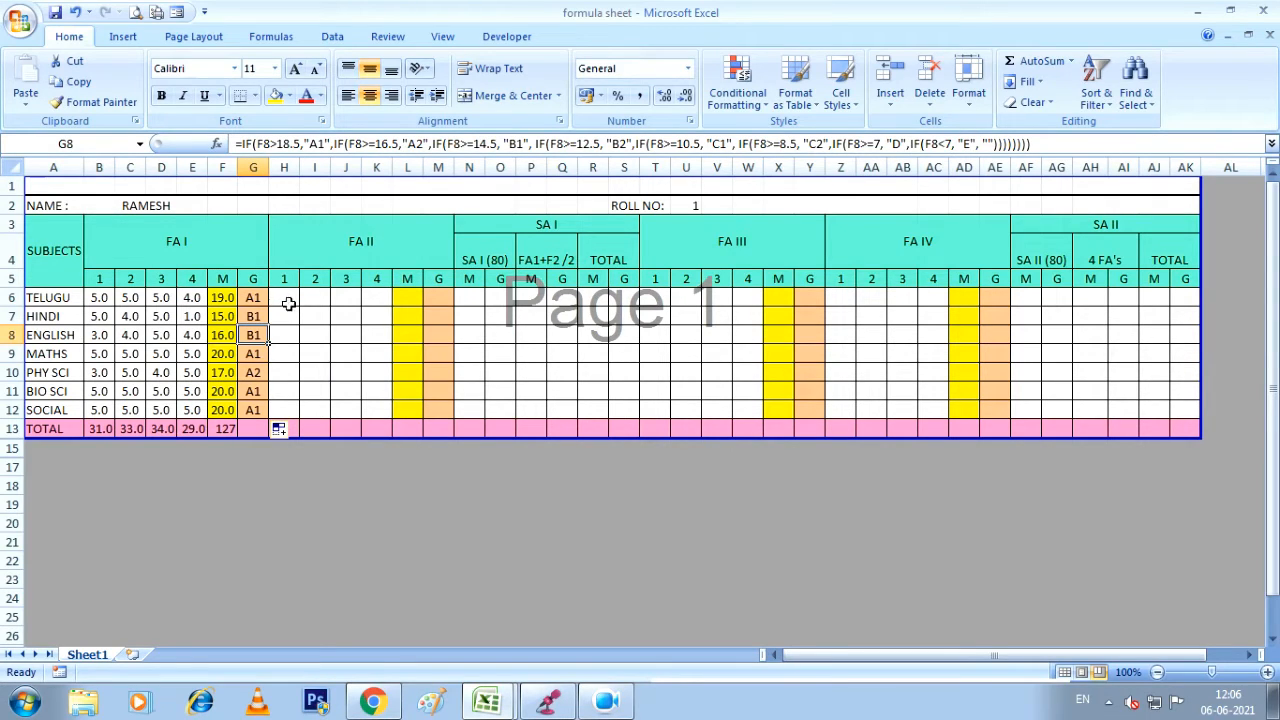
Copy the FA I total and grade formulas from F6:G6 into L6:M6 for the FA II Telugu row.
click(222, 297)
drag(222, 297, 262, 298)
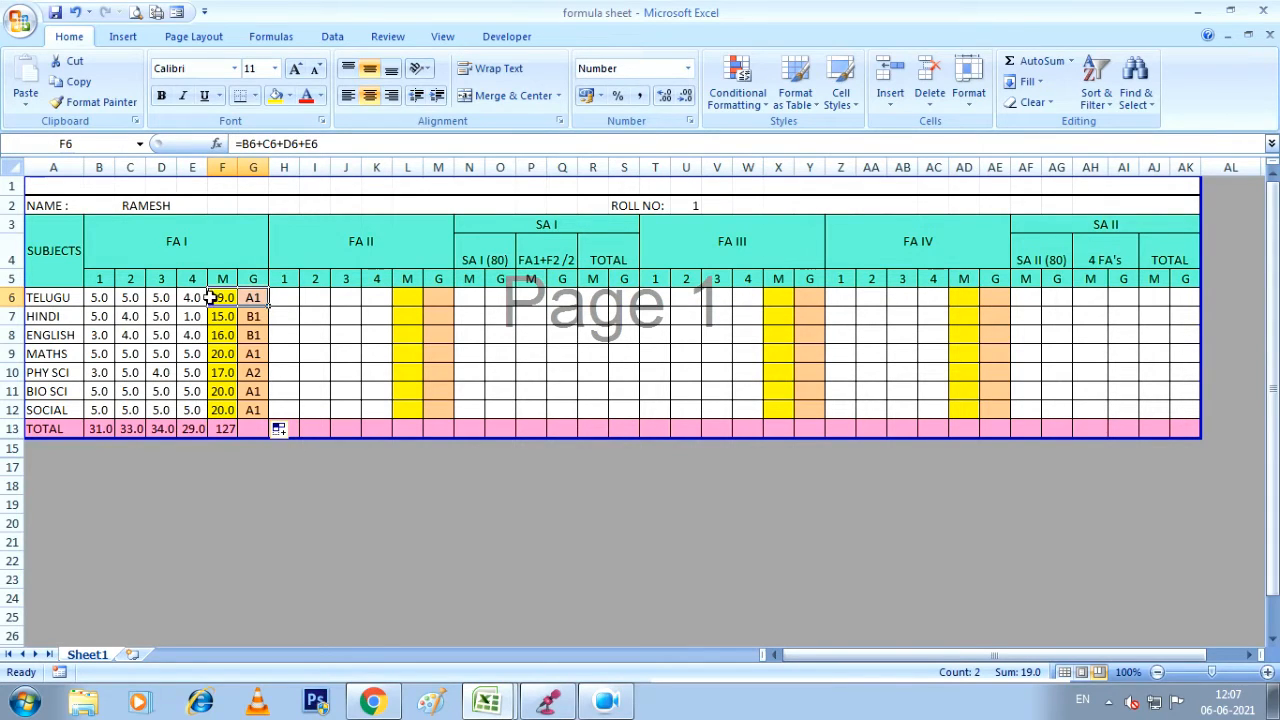
drag(222, 297, 250, 298)
key(ctrl+c)
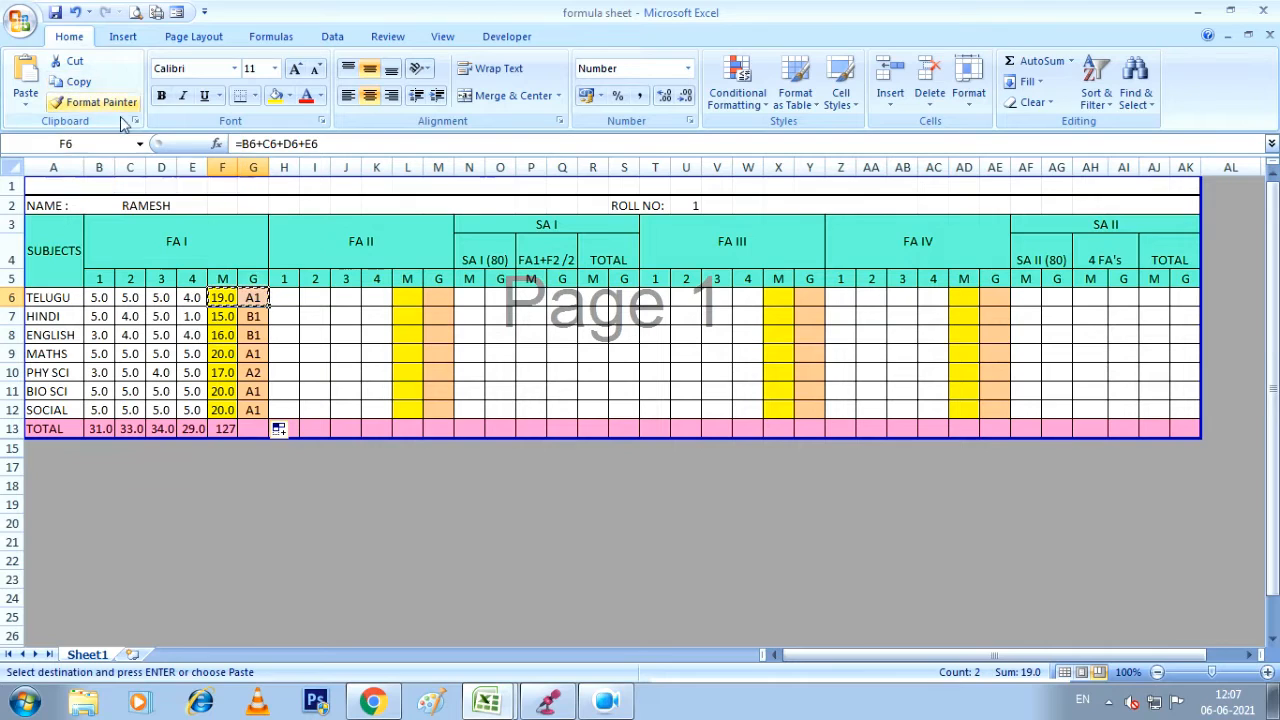
click(406, 297)
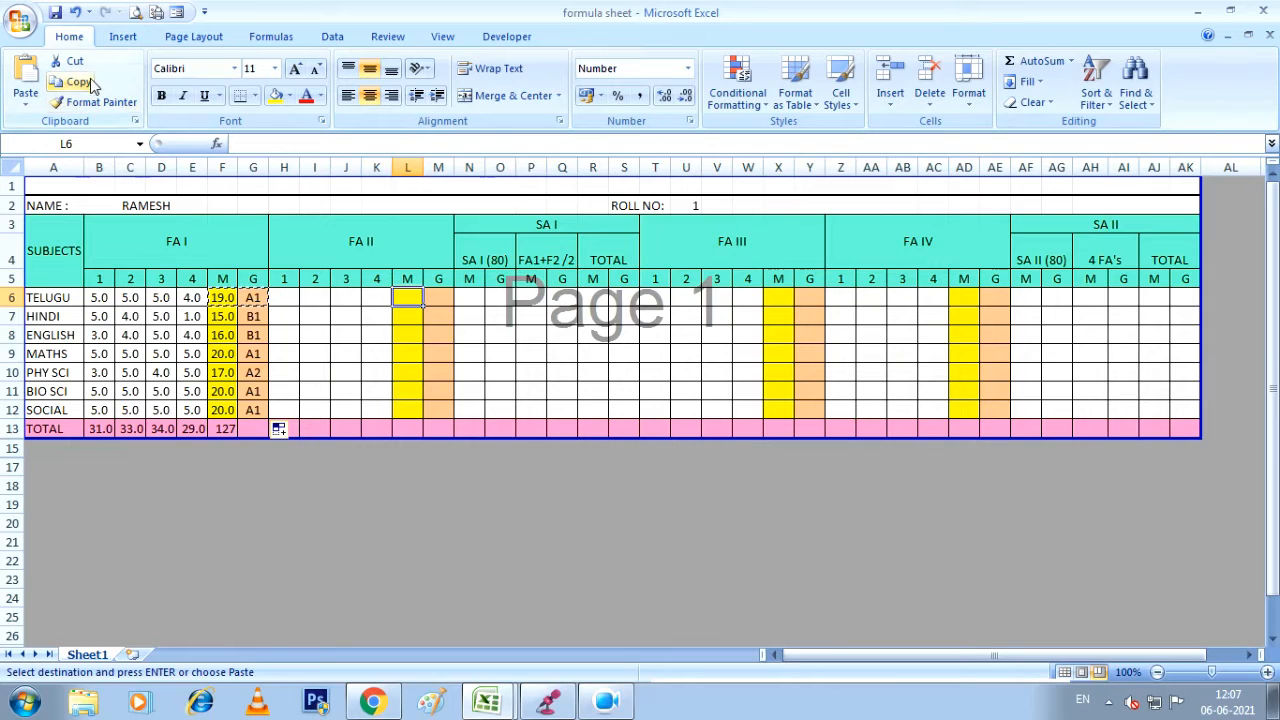
click(25, 75)
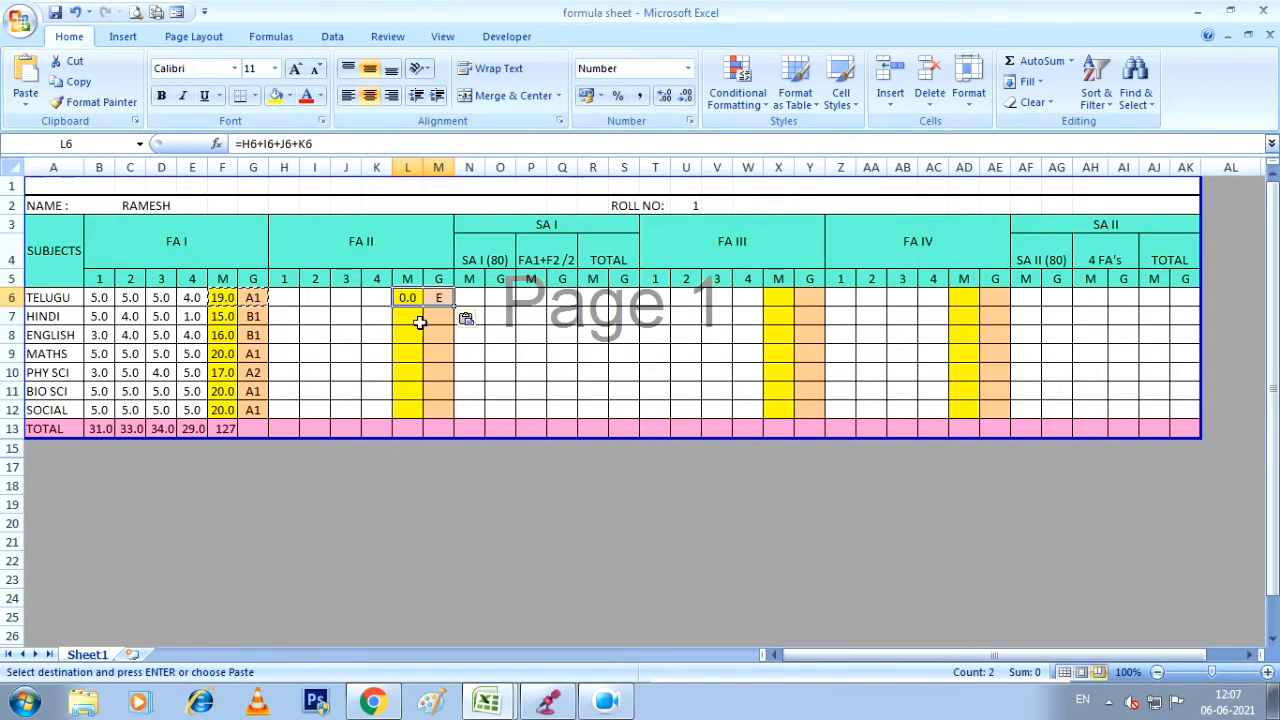
click(407, 297)
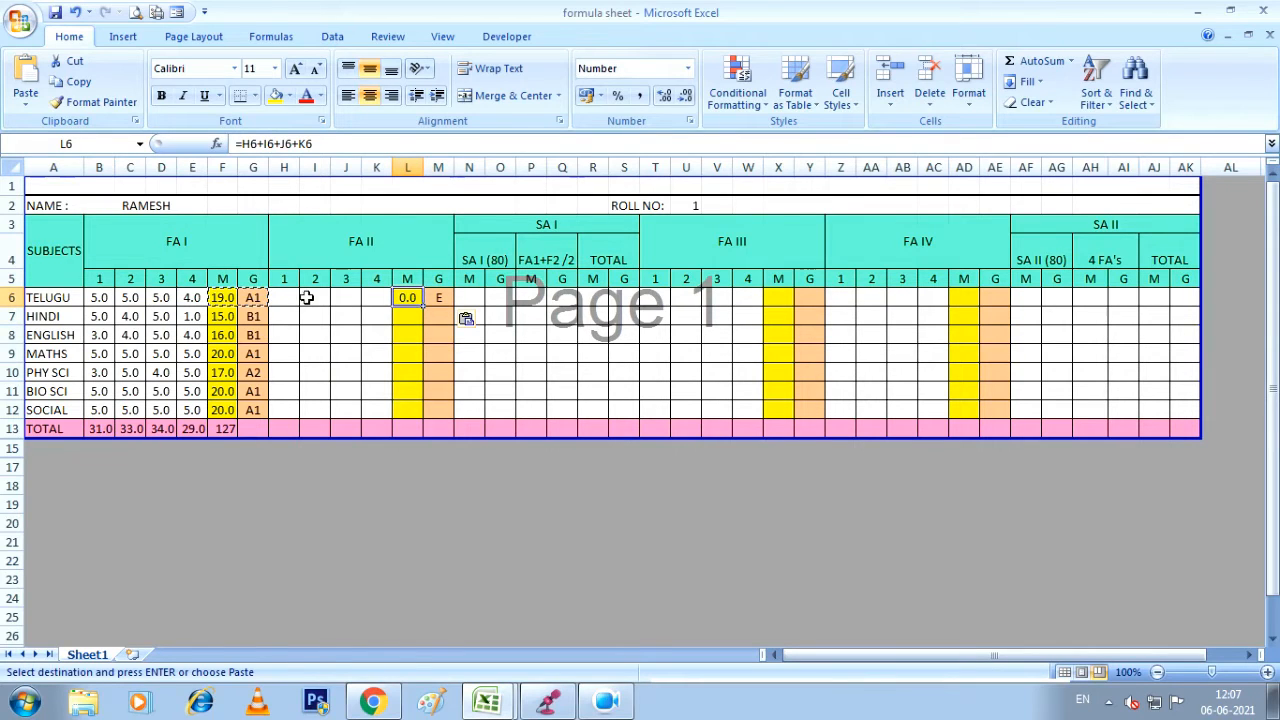
key(Escape)
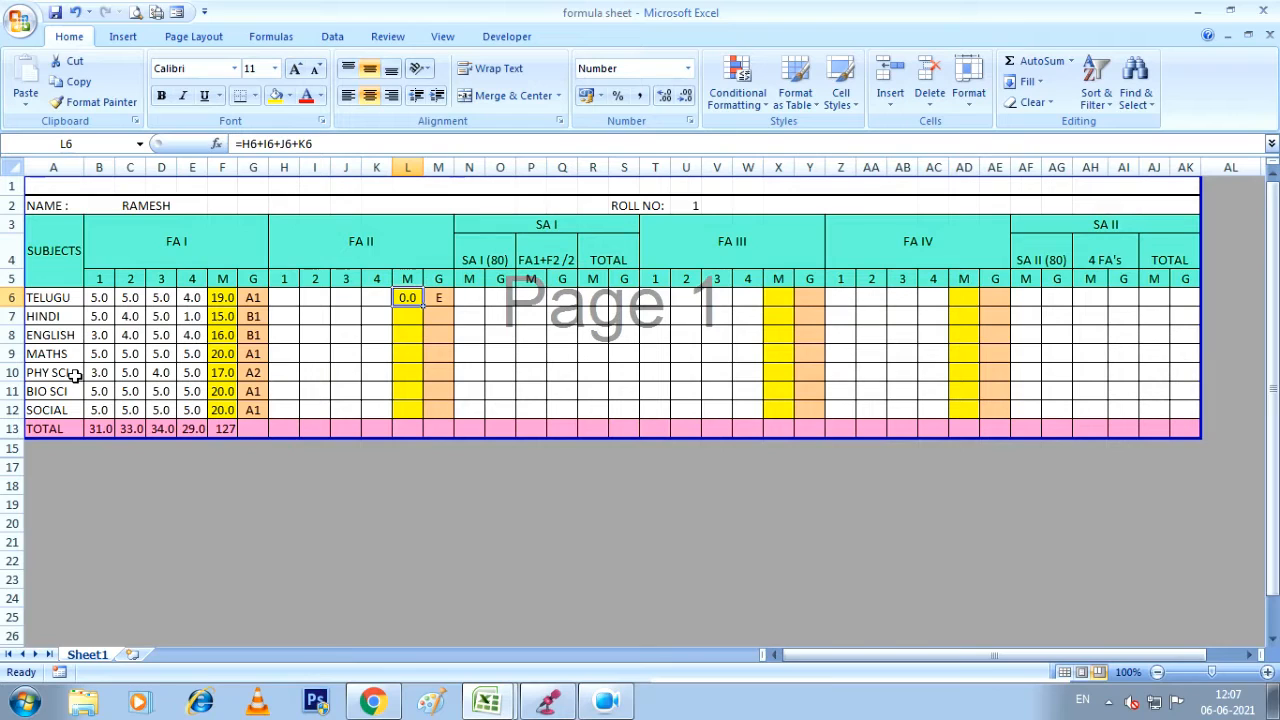
Fill the FA II total and grade formulas in L6:M6 down to row 12 for all subjects.
click(412, 332)
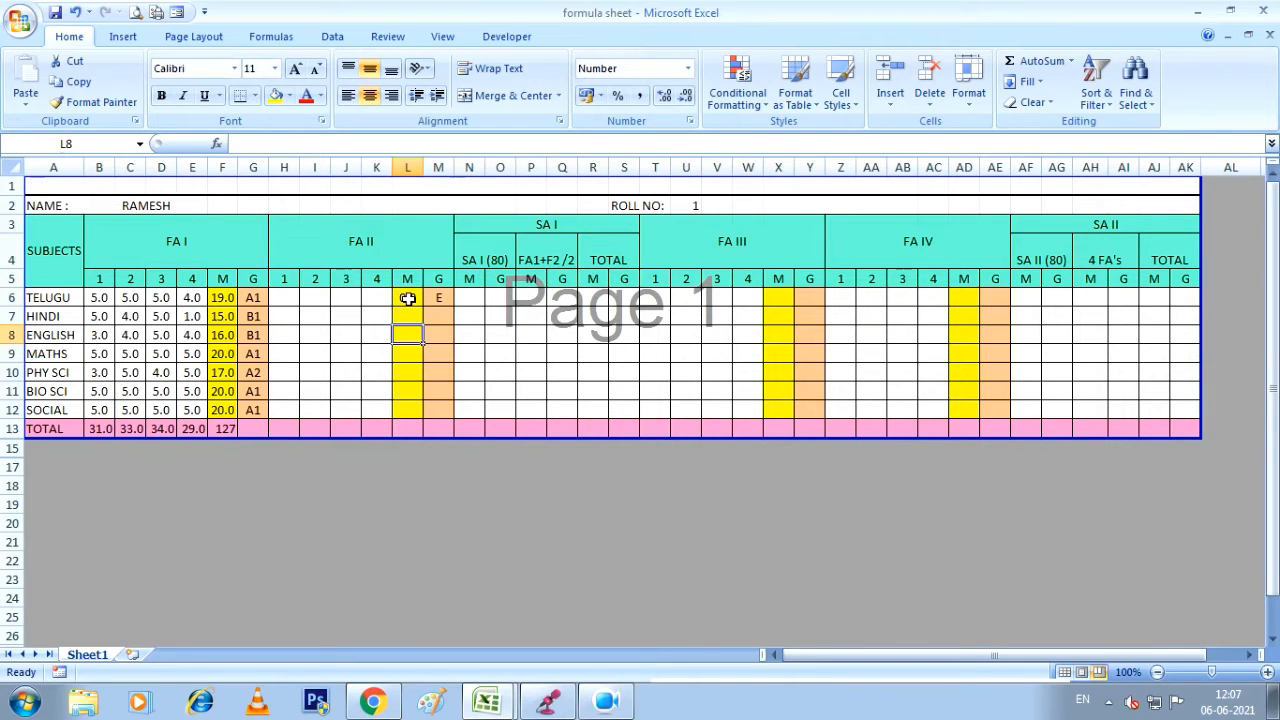
drag(408, 298, 431, 300)
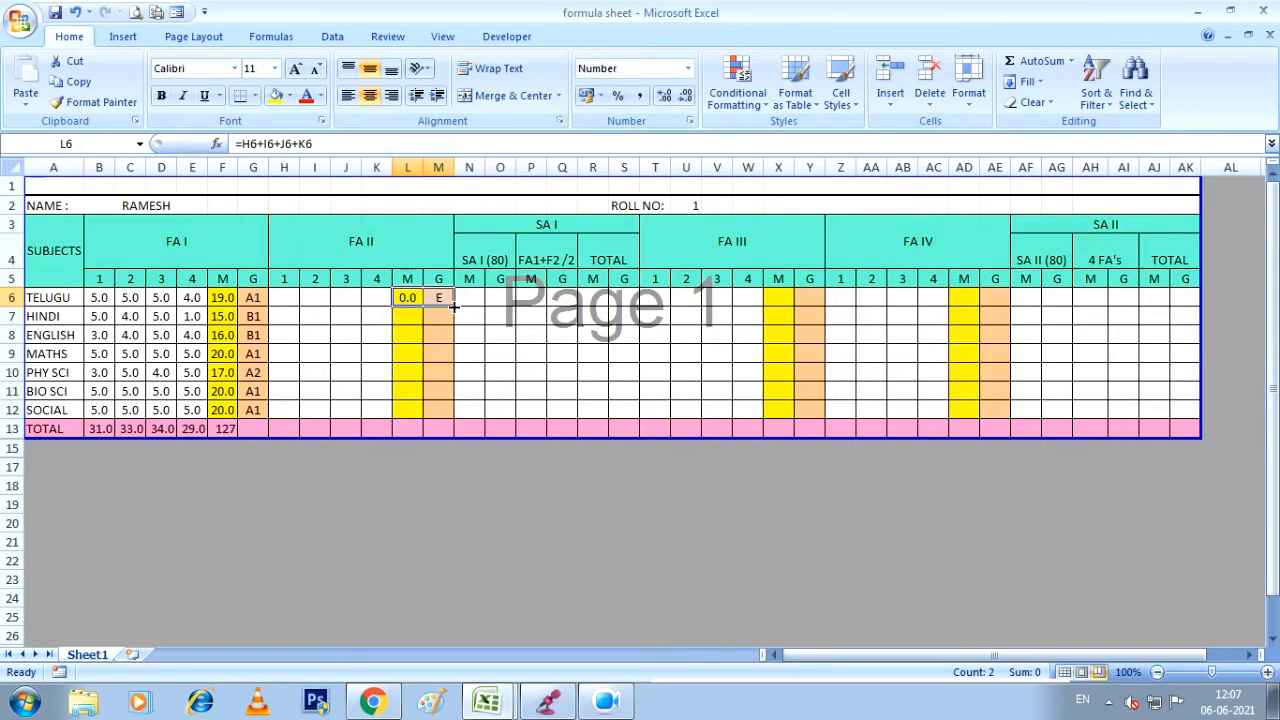
drag(453, 307, 458, 412)
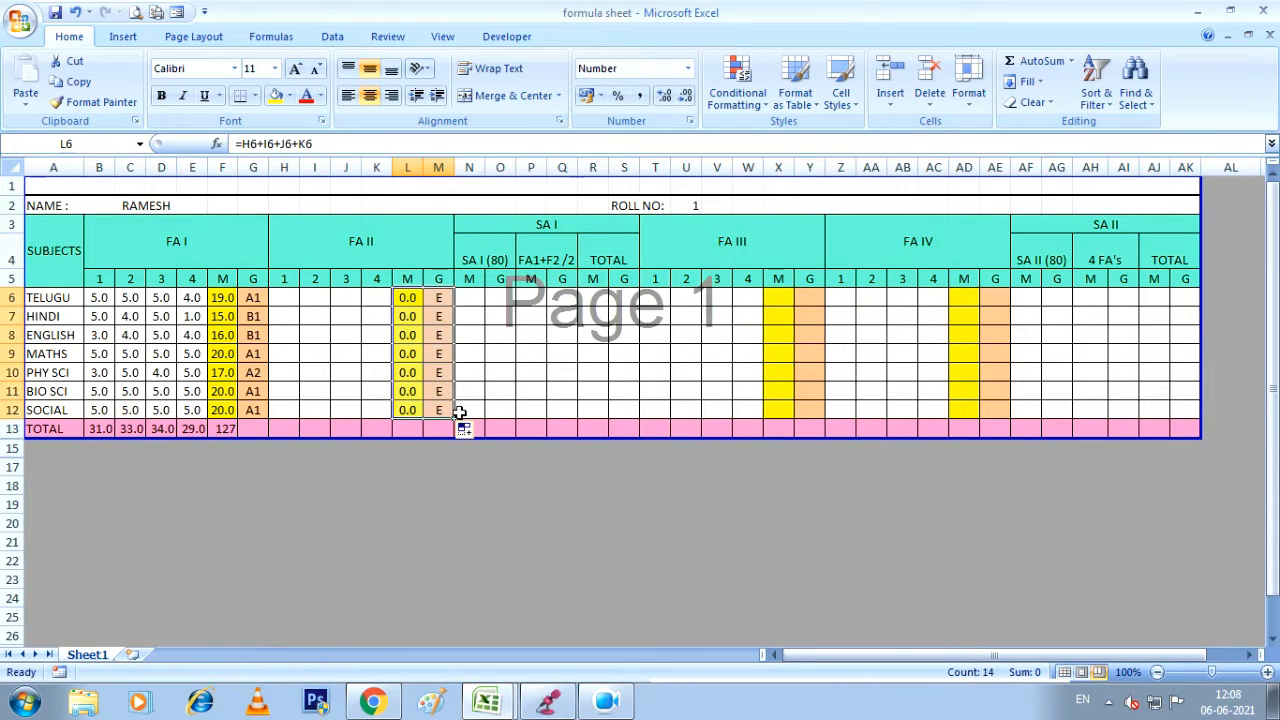
click(480, 351)
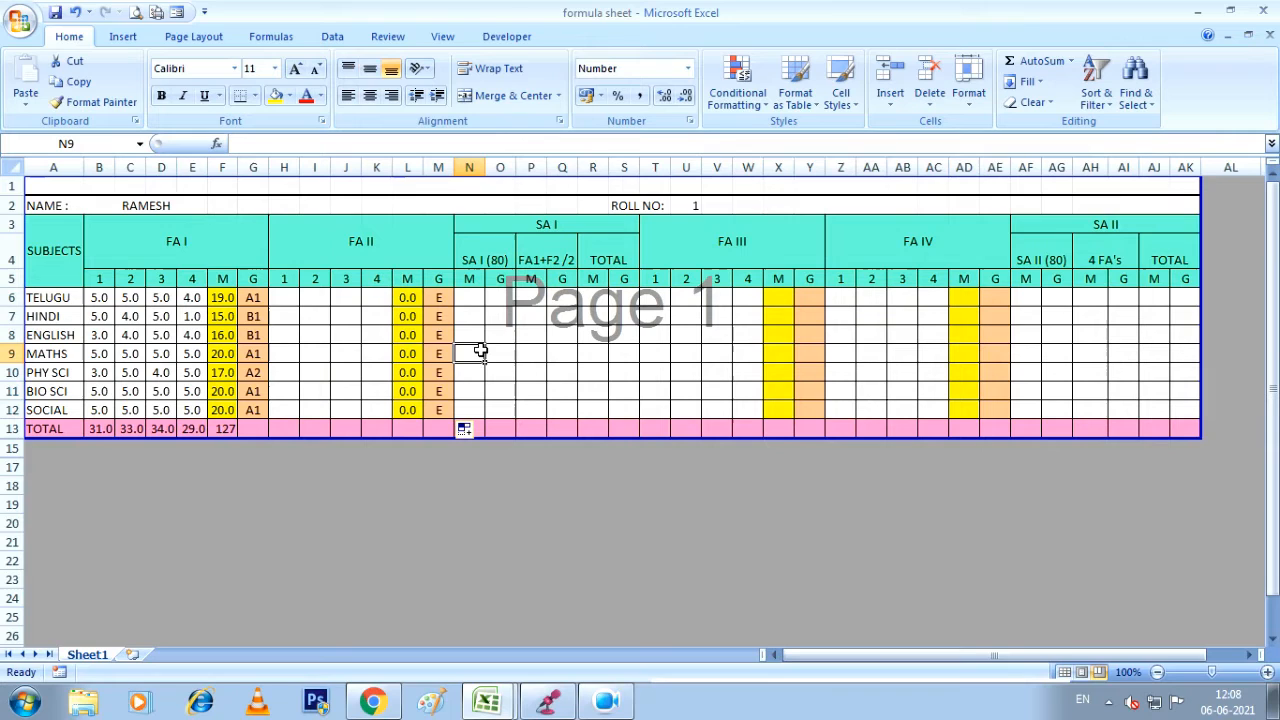
Enter the Telugu FA II marks 5, 4, 5 and 4 in H6:K6.
click(297, 297)
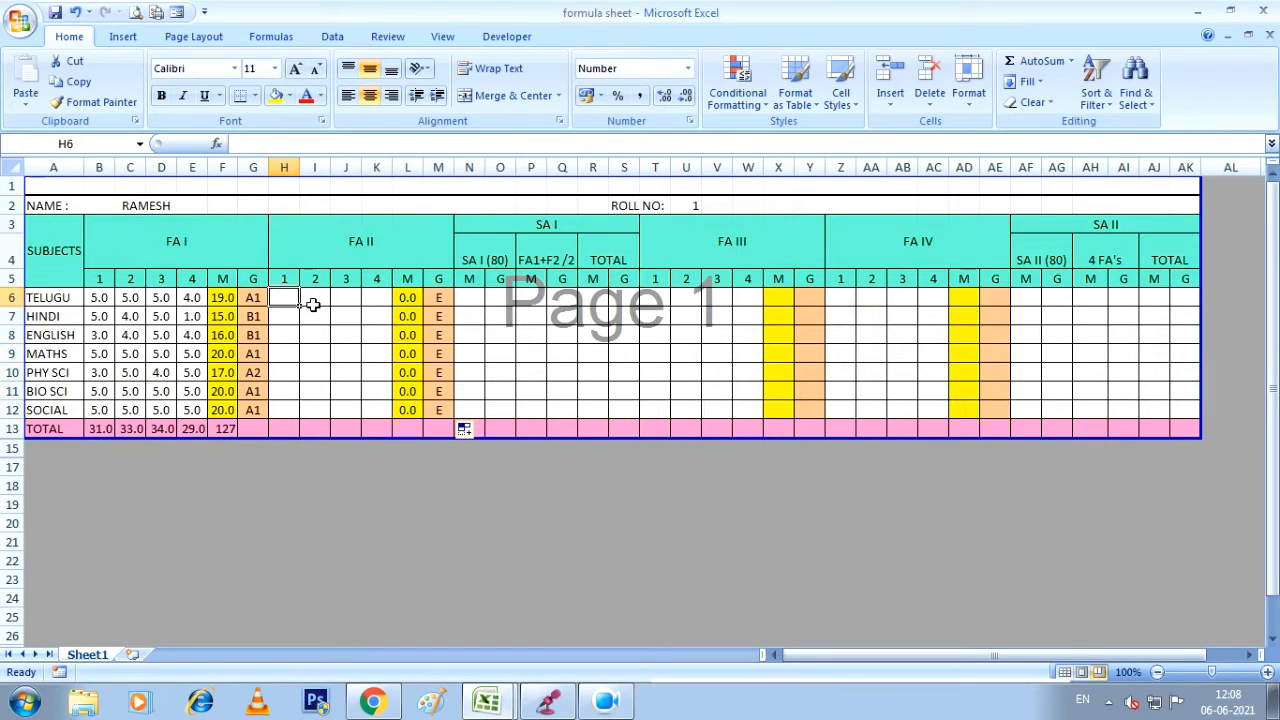
text(5)
key(Tab)
text(4)
key(Tab)
text(5)
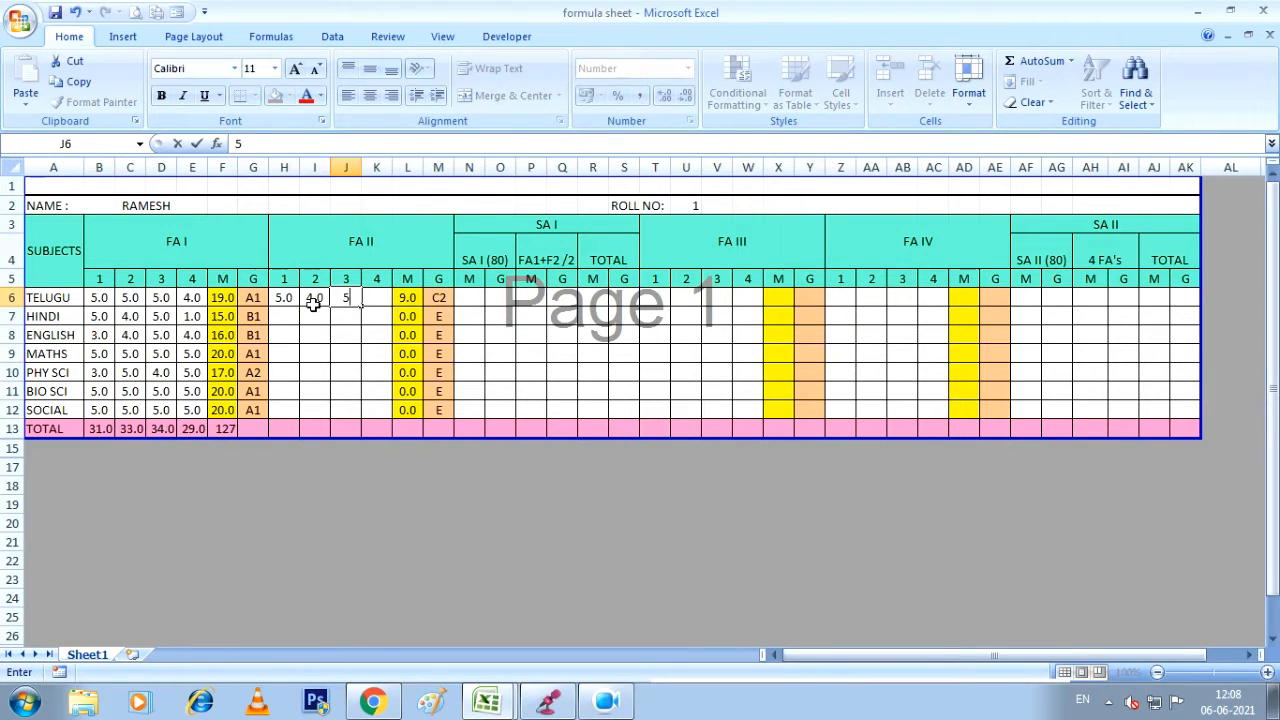
key(Tab)
text(4)
key(Tab)
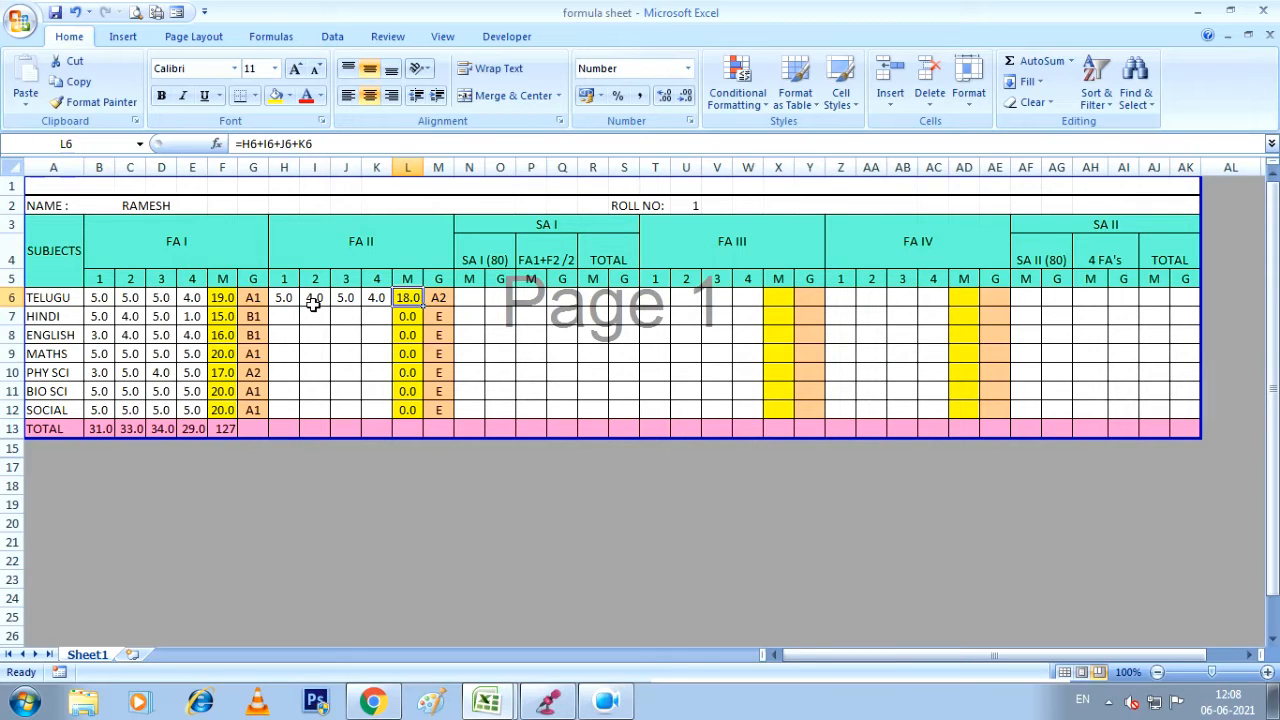
Enter the Hindi FA II marks 5, 2, 4 and 4 in H7:K7.
click(287, 316)
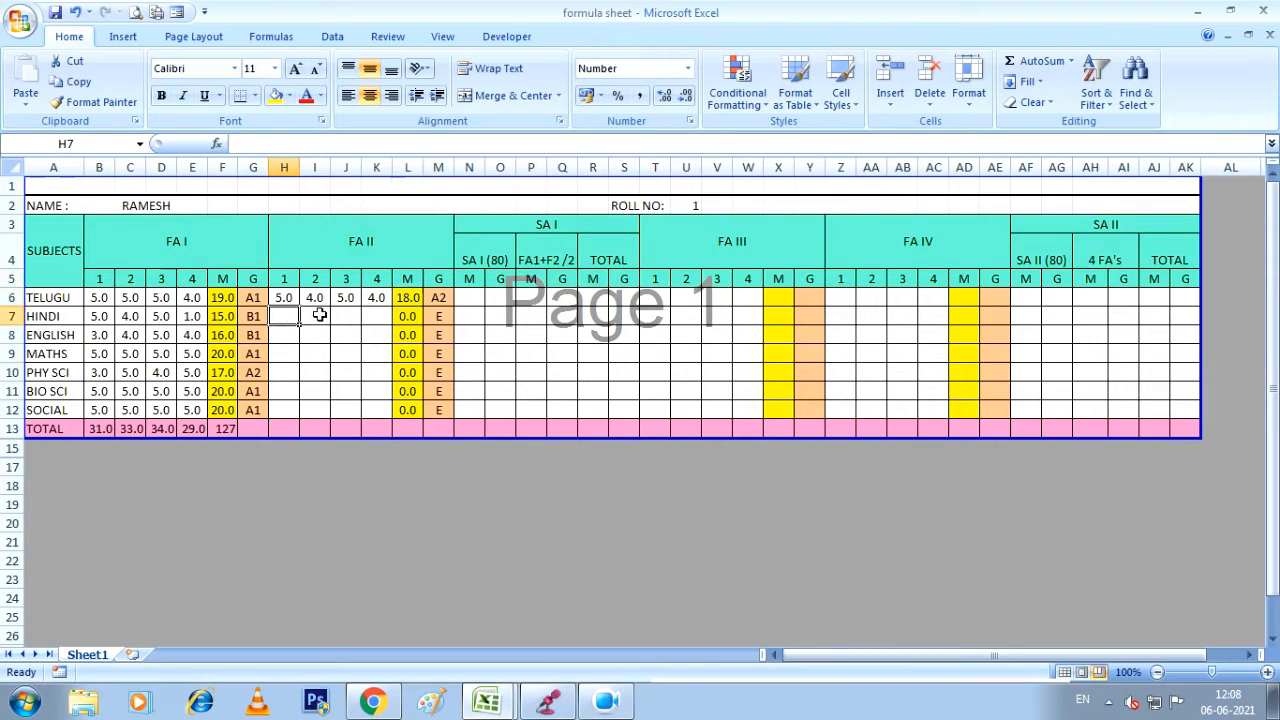
text(5)
key(Tab)
text(2)
key(Tab)
text(4)
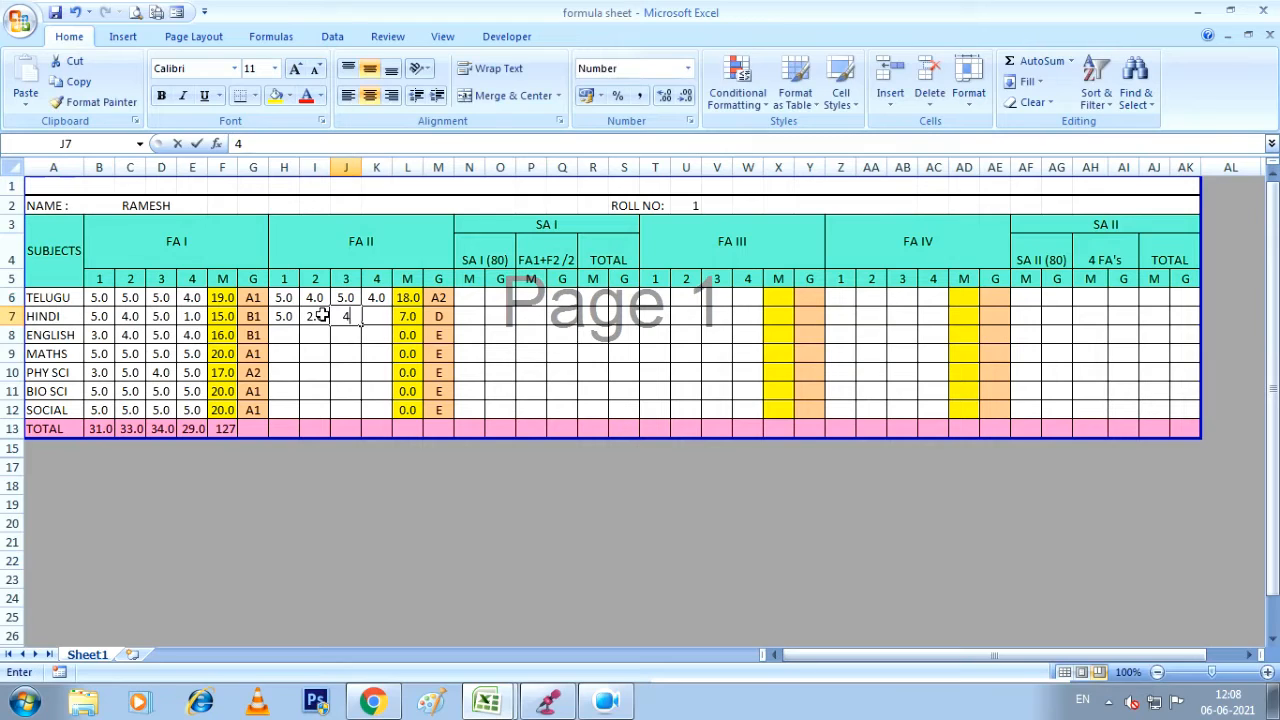
key(Tab)
text(4)
key(Tab)
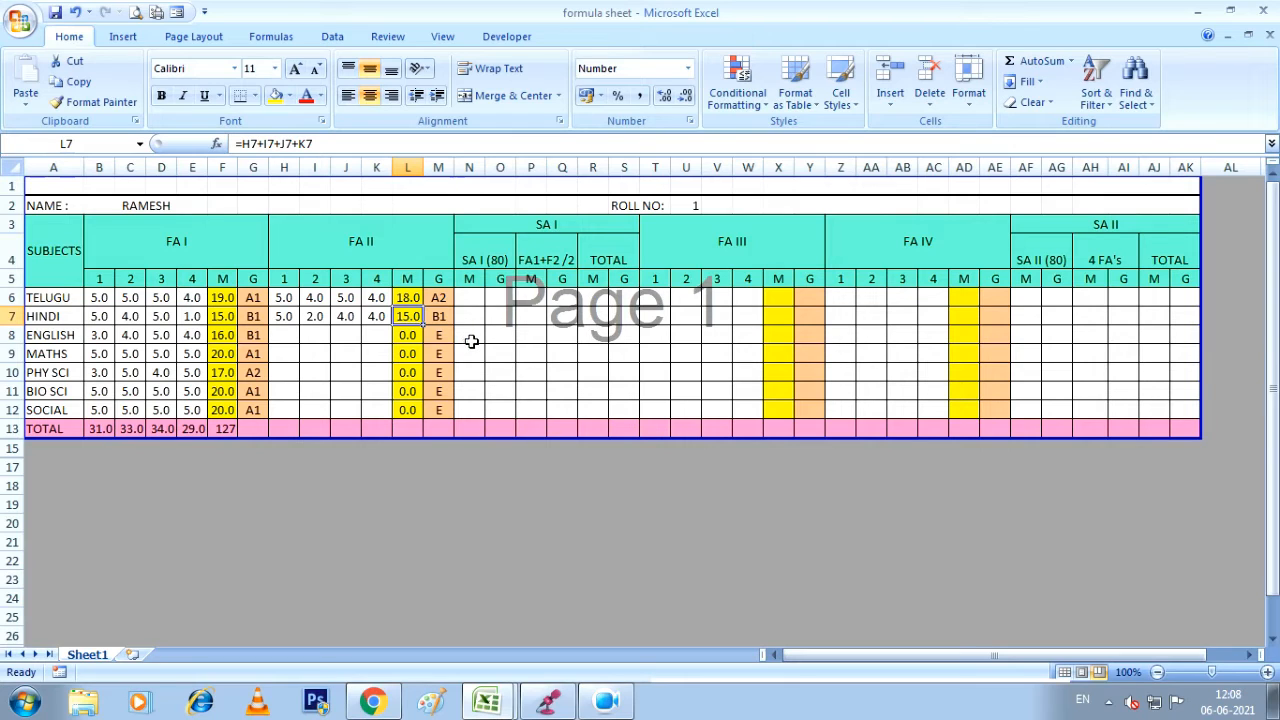
Enter the English FA II marks 5, 4, 5 and 4 in H8:K8.
click(284, 335)
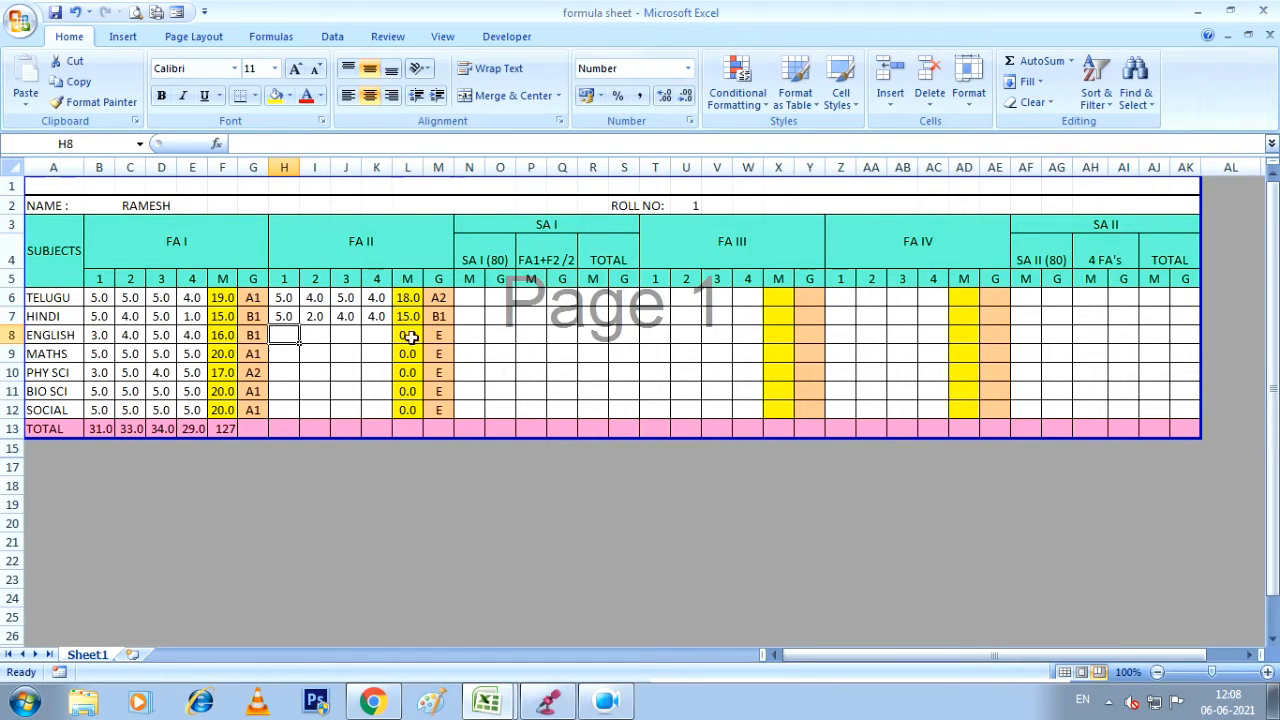
text(5)
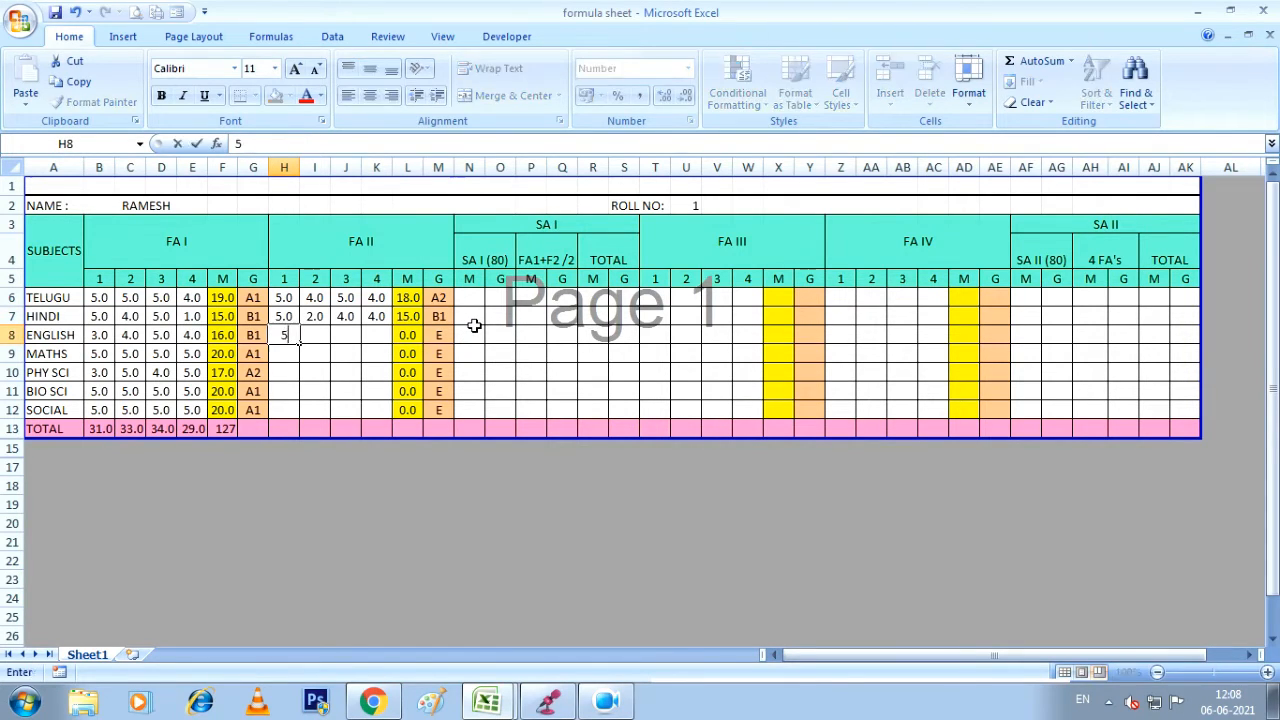
key(Tab)
text(4)
key(Tab)
text(5)
key(Tab)
text(4)
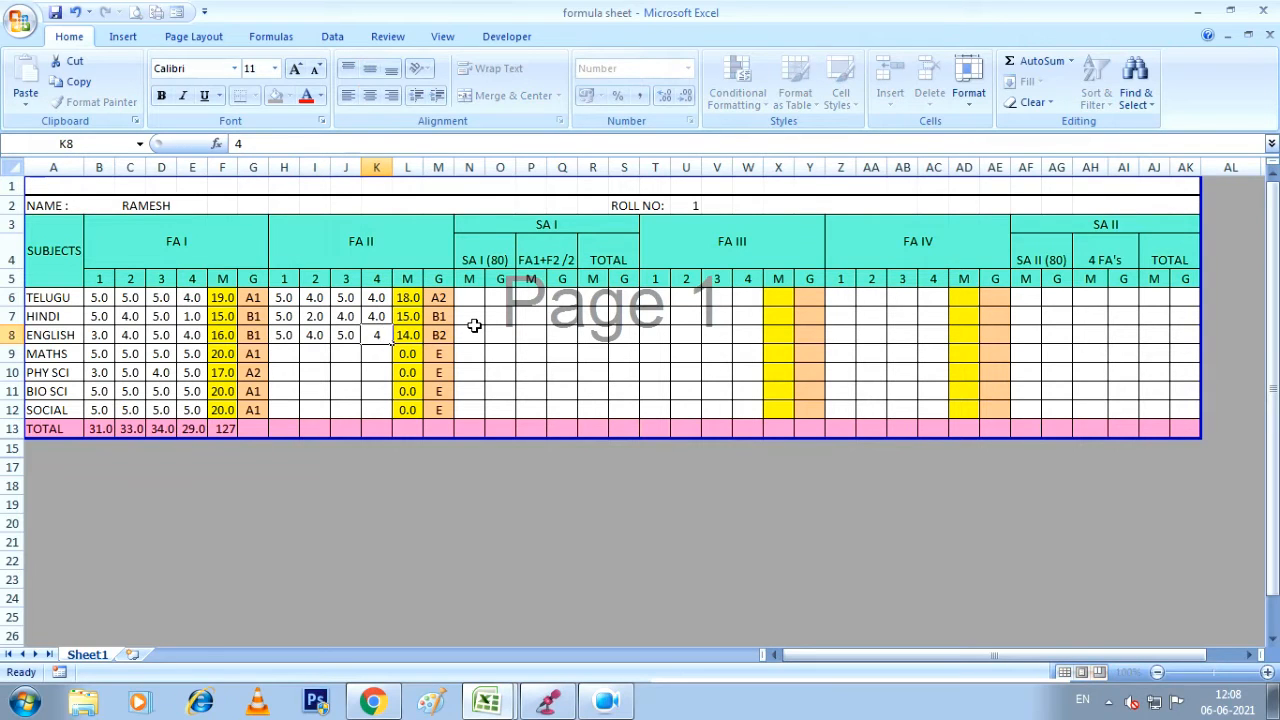
key(Tab)
key(Return)
Enter the Maths FA II marks 5, 2, 3 and 4 in H9:K9.
text(5)
key(Tab)
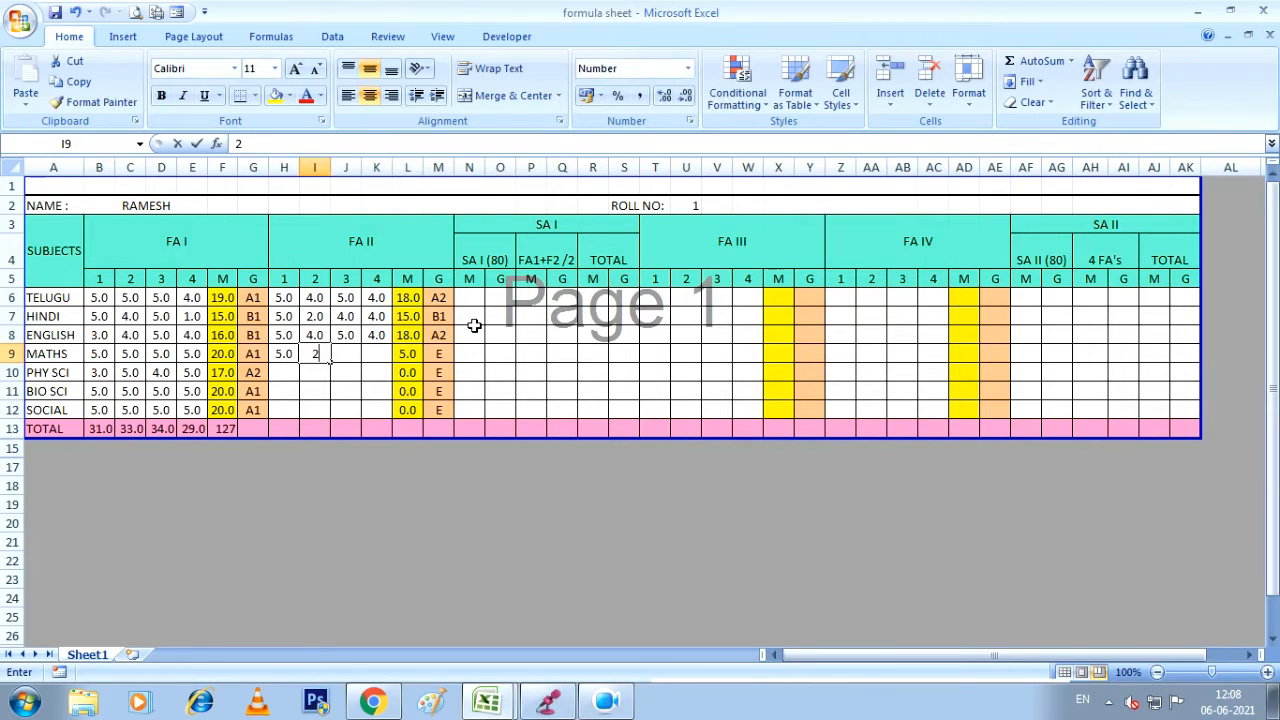
text(2)
key(Tab)
text(3)
key(Tab)
text(4)
key(Tab)
key(Return)
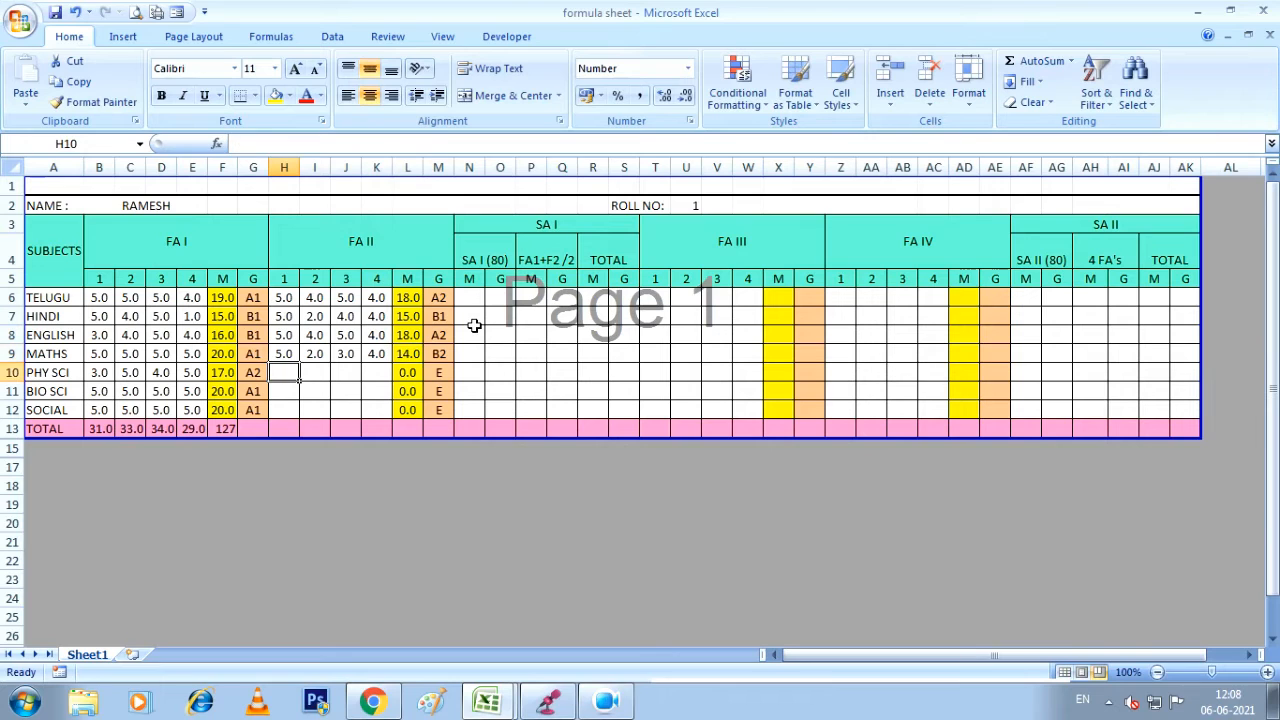
Enter the Physical Science FA II marks 5, 4, 5 and 4 in H10:K10.
text(5)
key(Tab)
text(4)
key(Tab)
text(6)
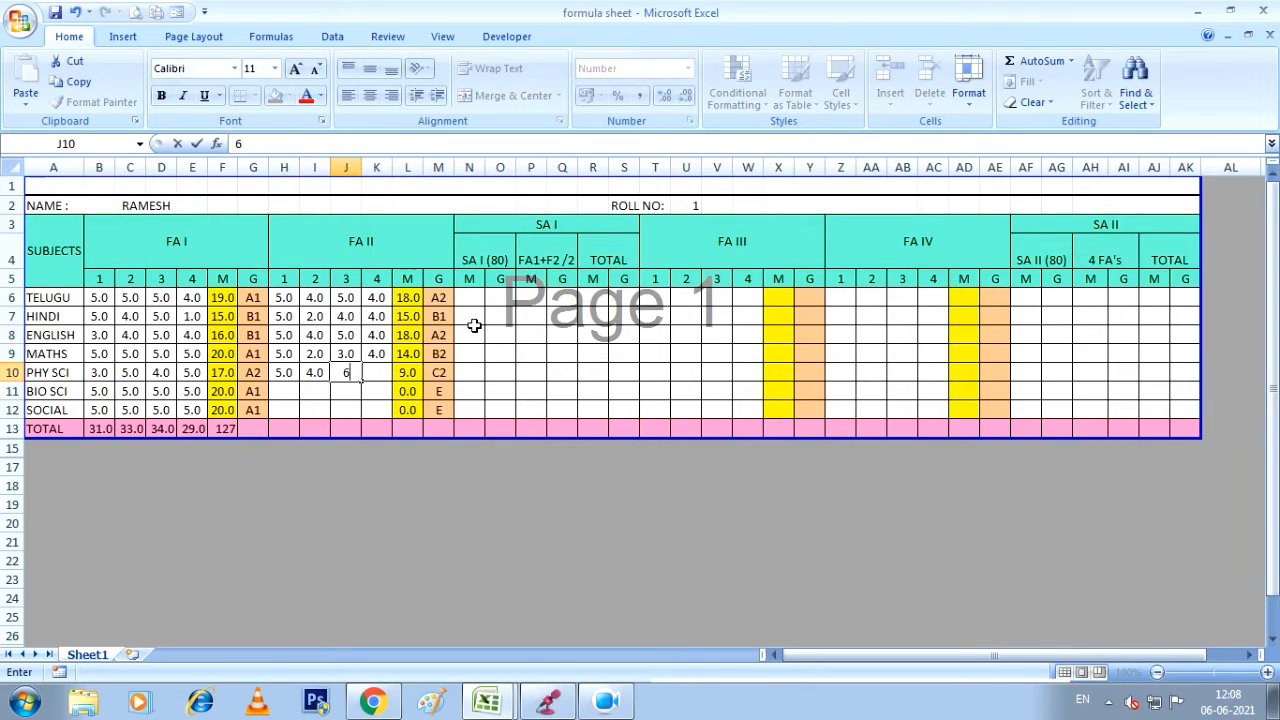
key(Tab)
key(shift+Tab)
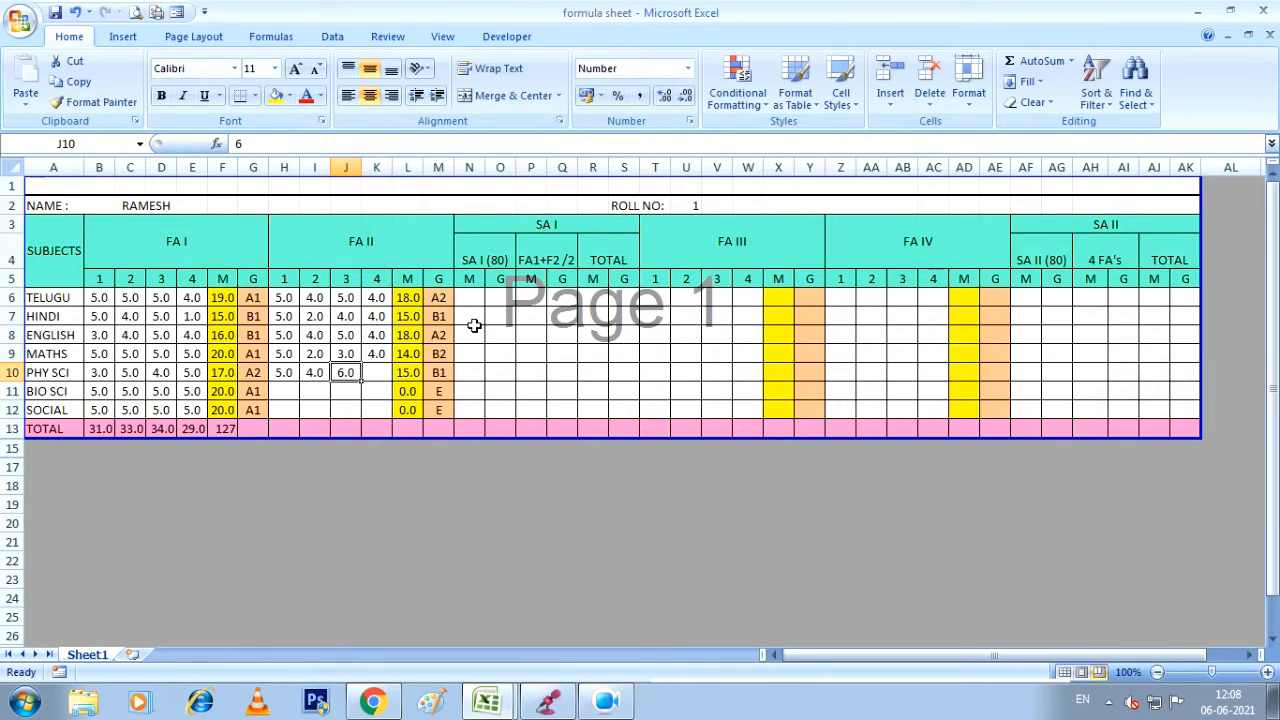
text(5)
key(Tab)
text(4)
key(Tab)
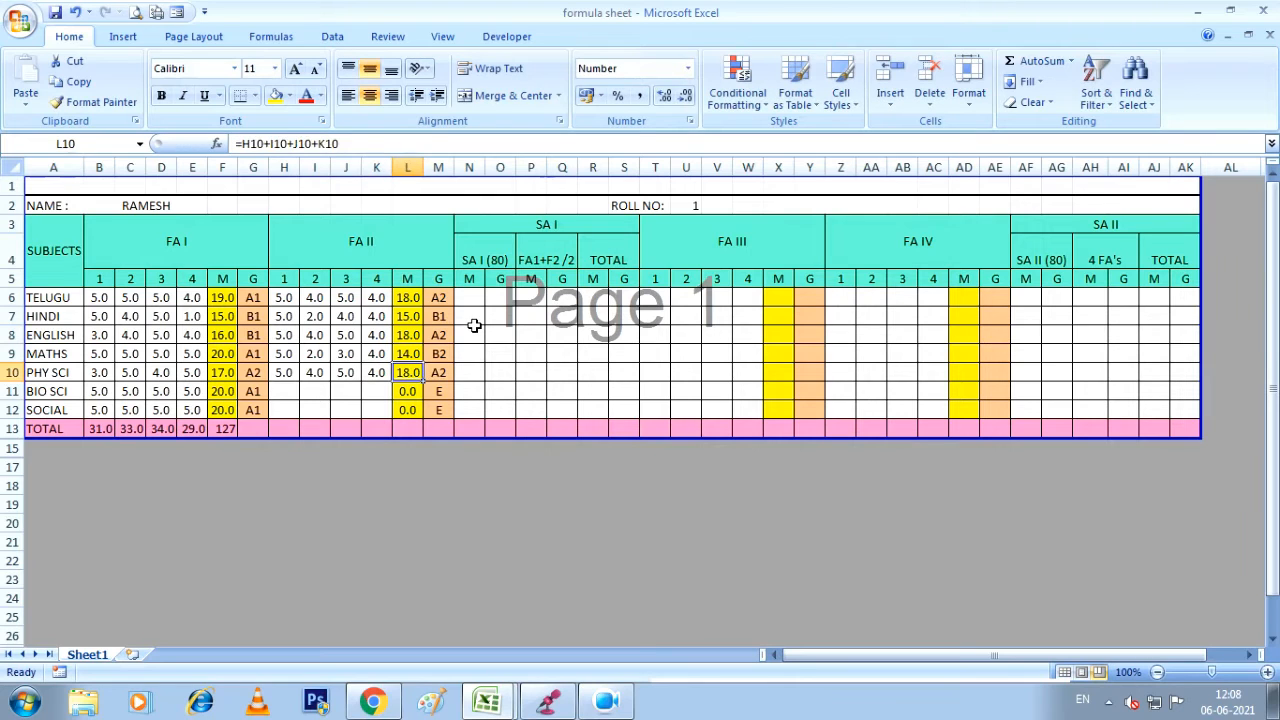
key(Return)
Enter the Biological Science FA II marks 3, 2, 3 and 2 in H11:K11.
key(Left)
key(Left)
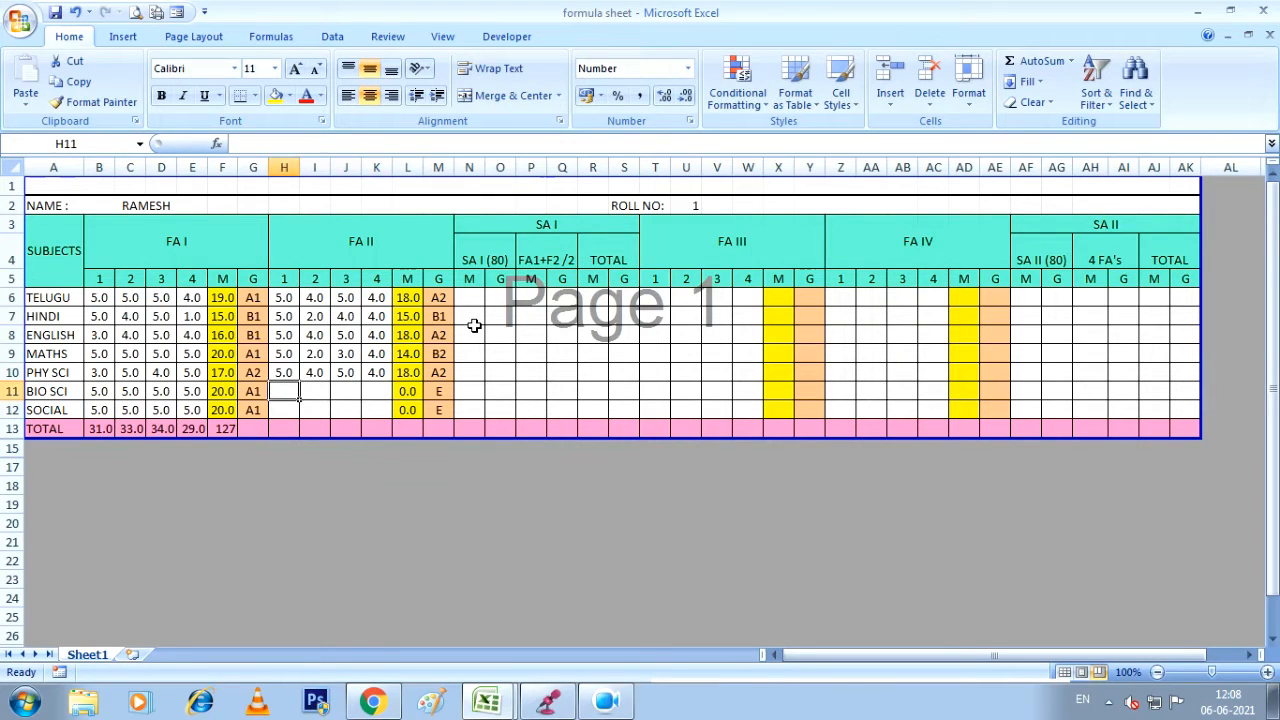
text(3)
key(Tab)
text(2)
key(Tab)
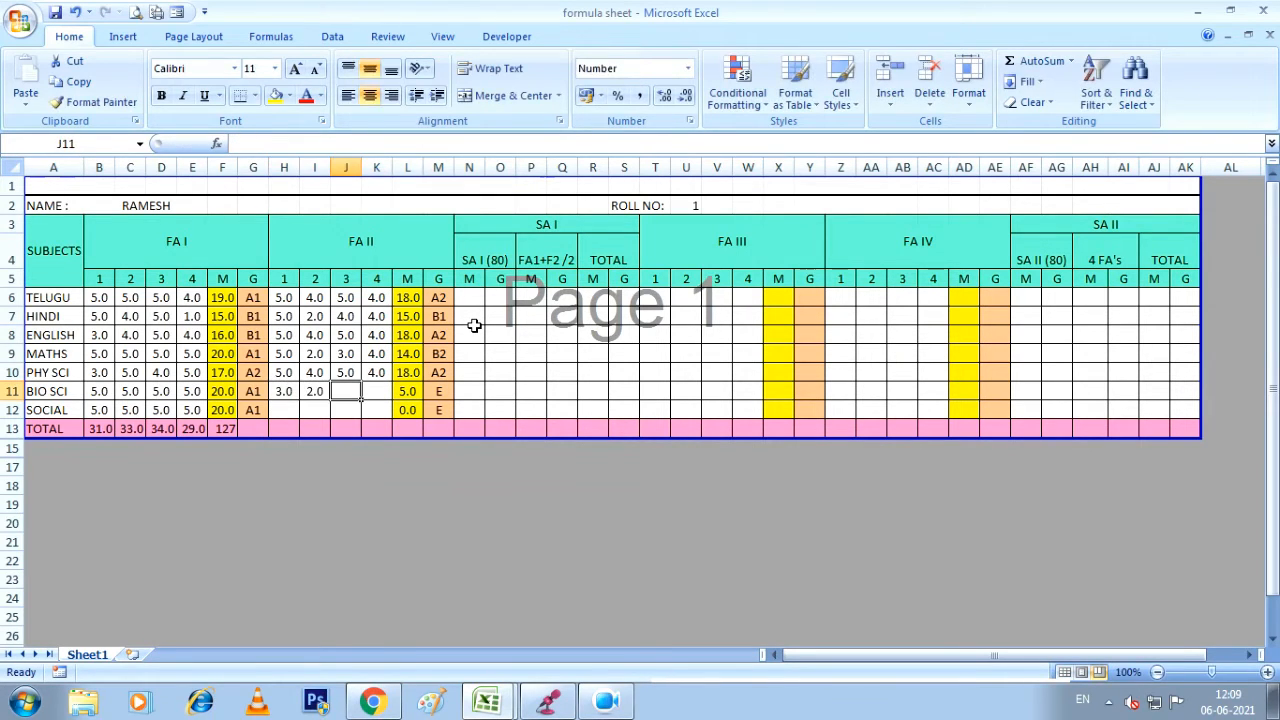
text(3)
key(Tab)
text(2)
key(Return)
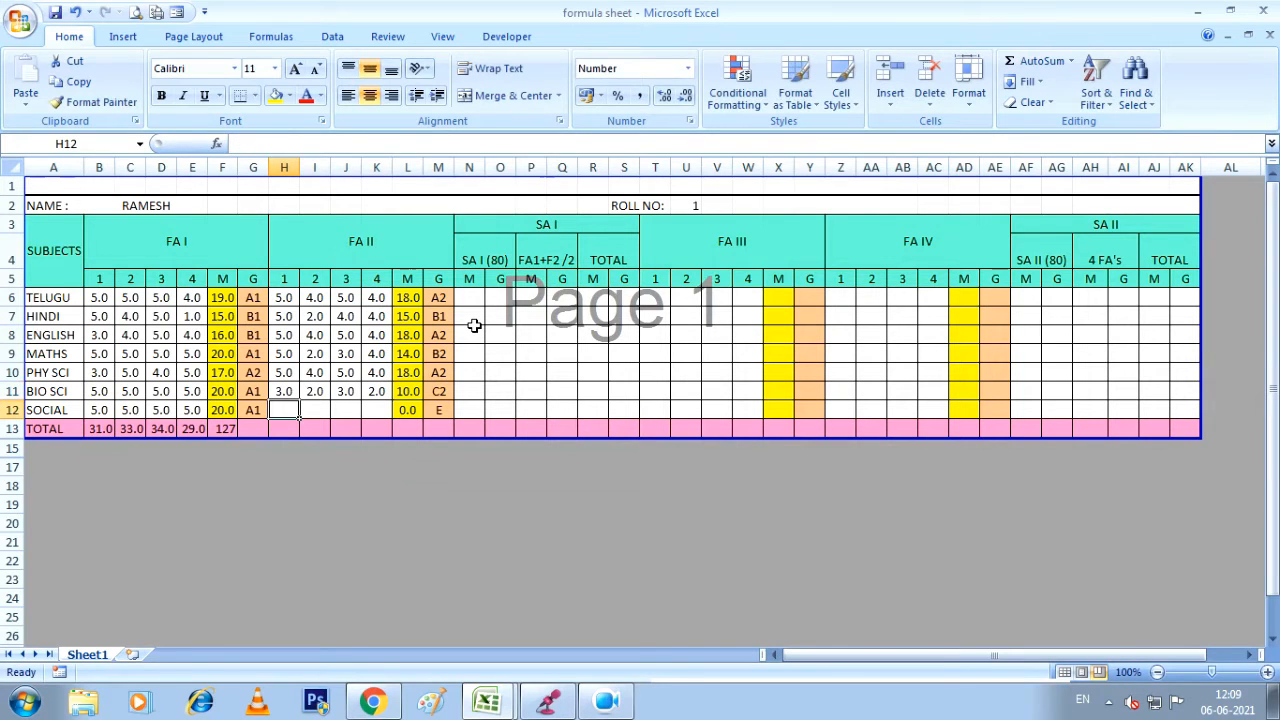
Enter the Social FA II marks 1, 2, 3 and 4 in H12:K12.
text(1)
key(Tab)
text(2)
key(Tab)
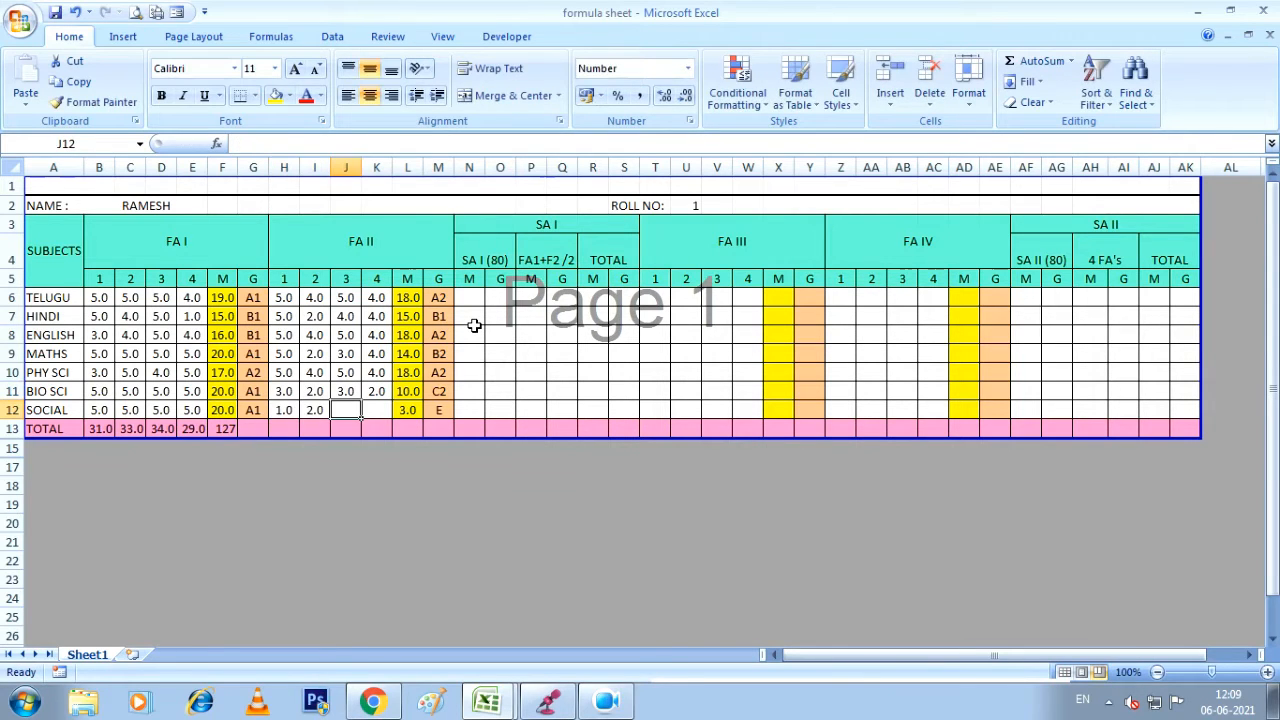
text(3)
key(Tab)
text(4)
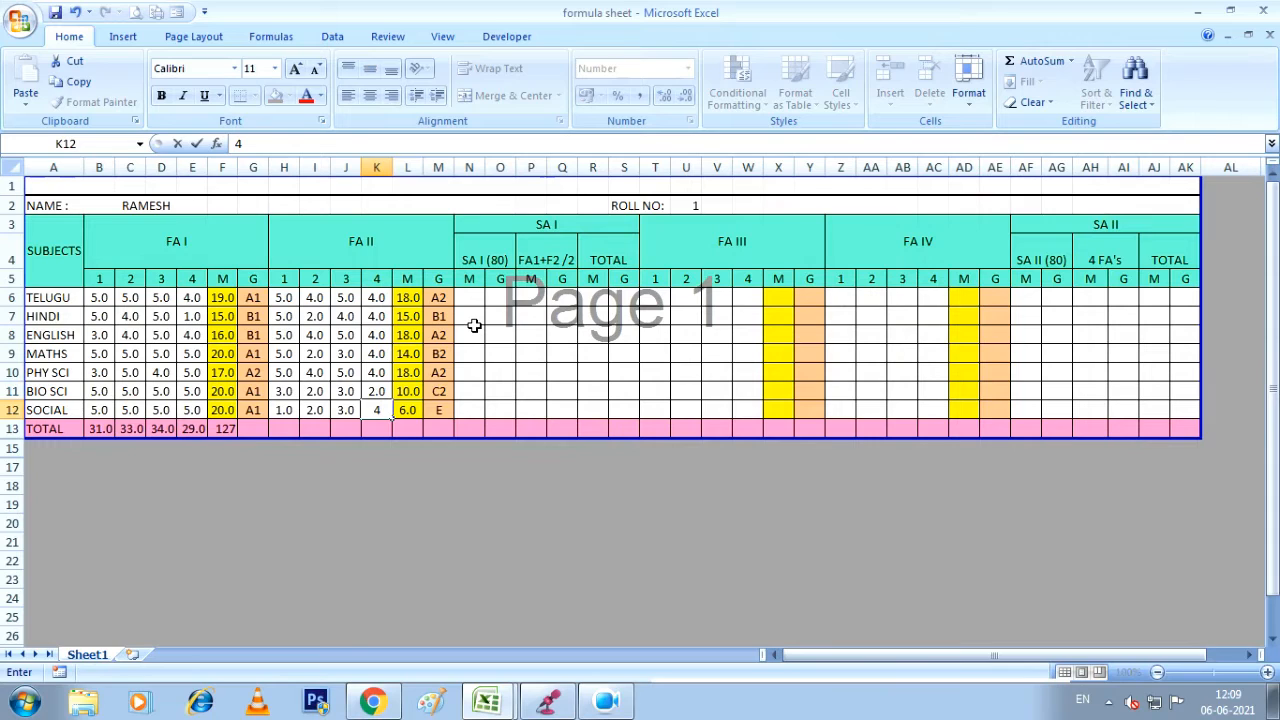
key(Tab)
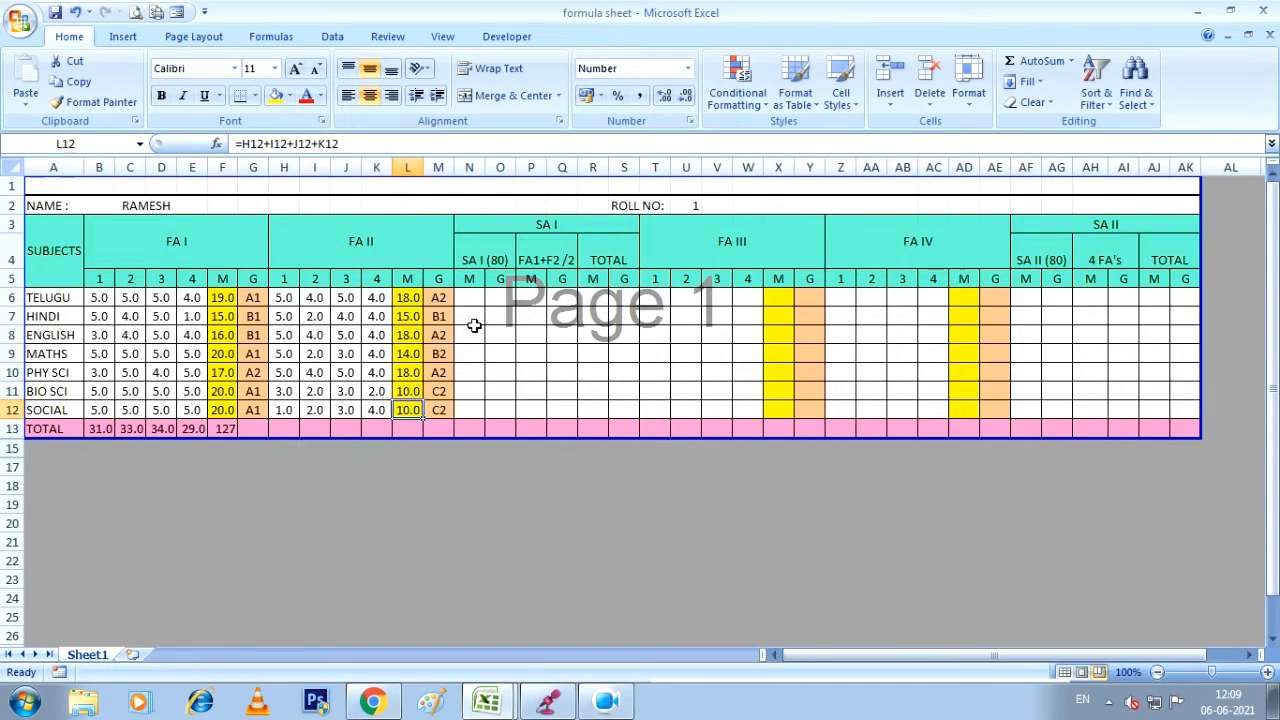
Copy the column total formula from B13 to H13 and fill it across through L13.
click(288, 429)
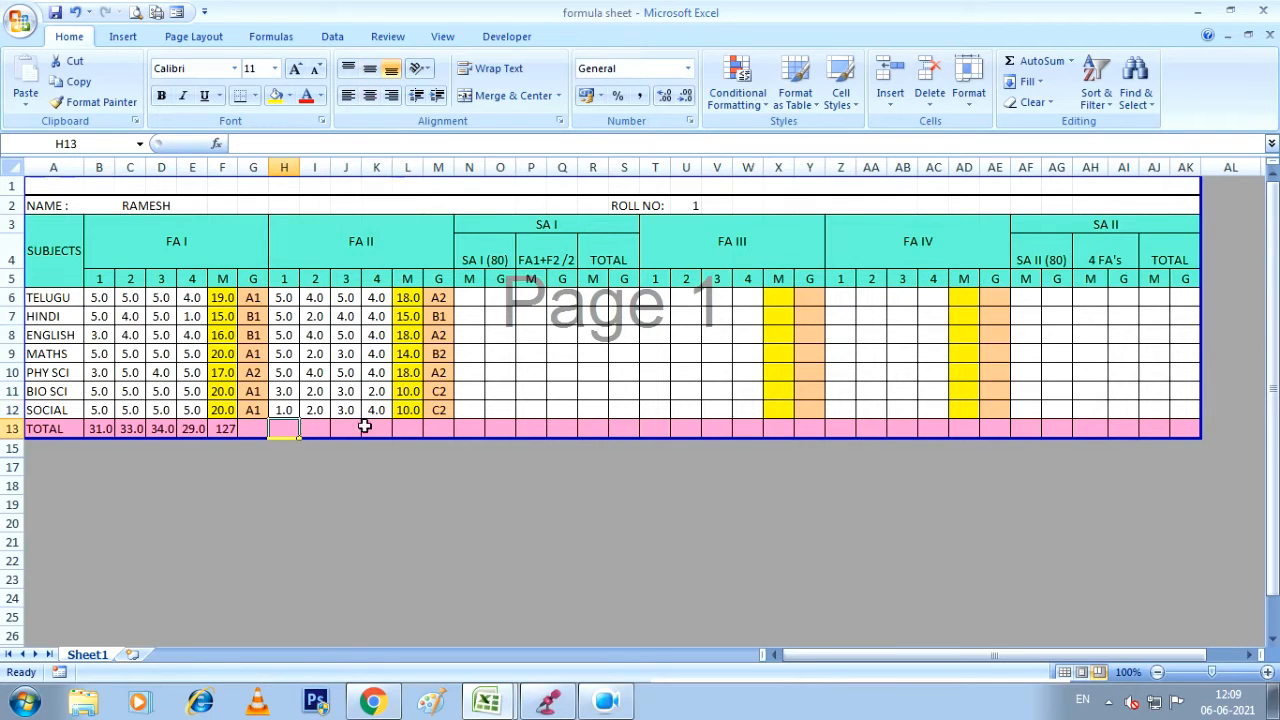
click(99, 428)
key(ctrl+c)
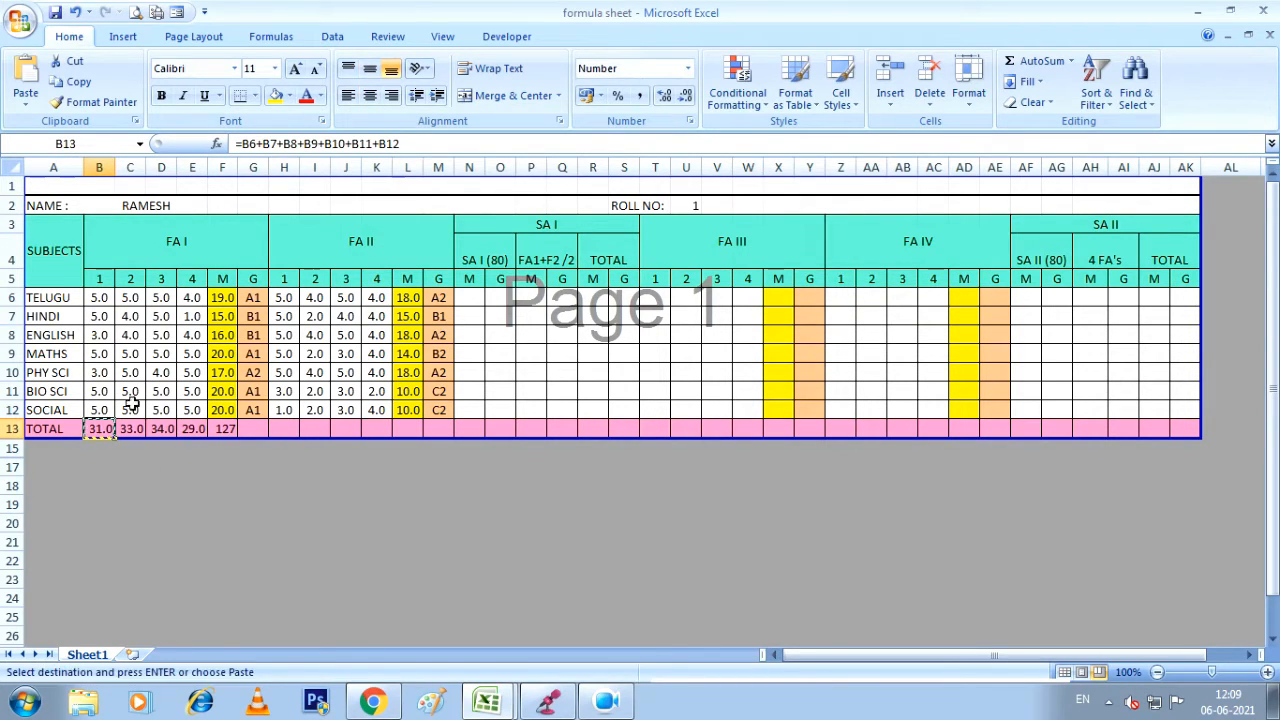
click(286, 428)
key(ctrl+v)
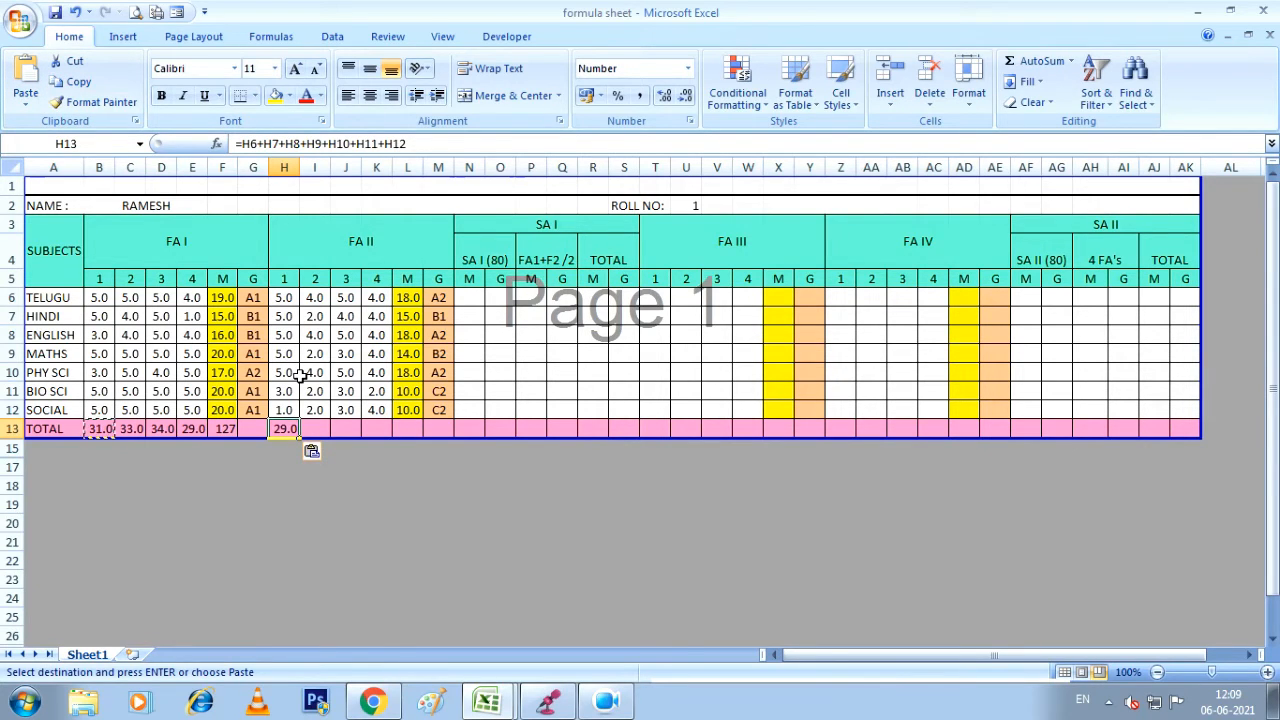
key(Escape)
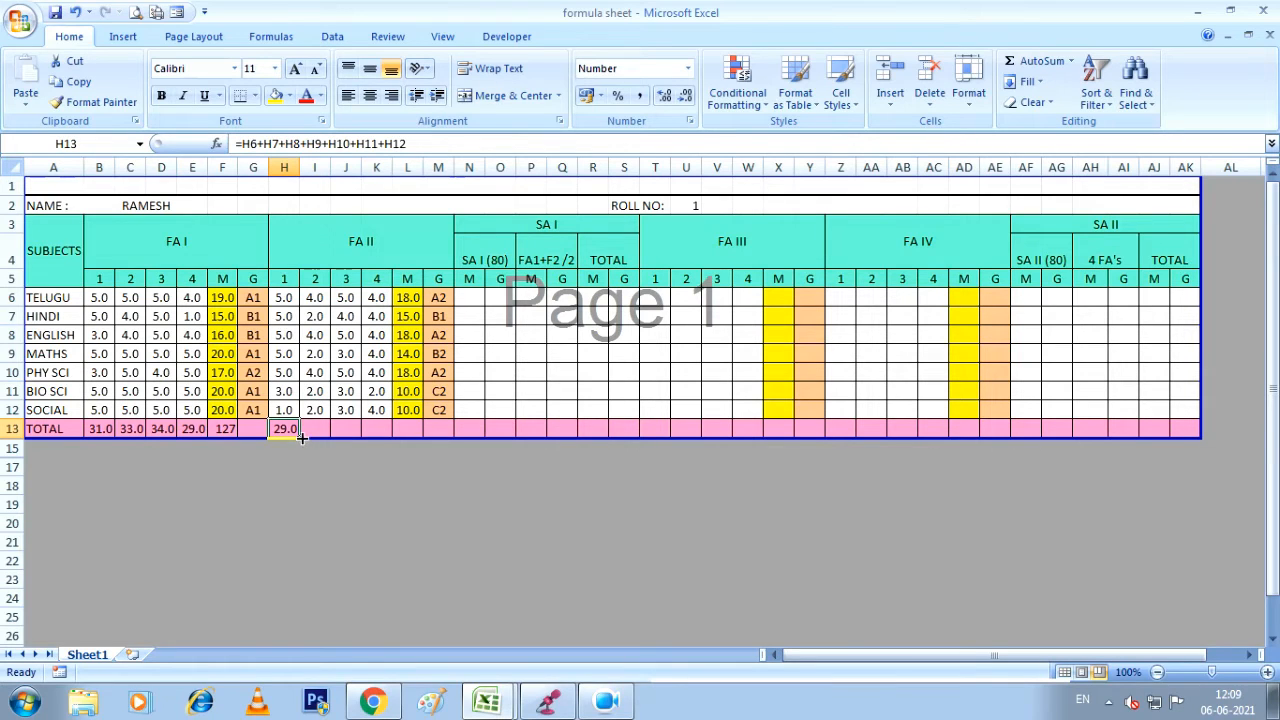
drag(301, 436, 431, 444)
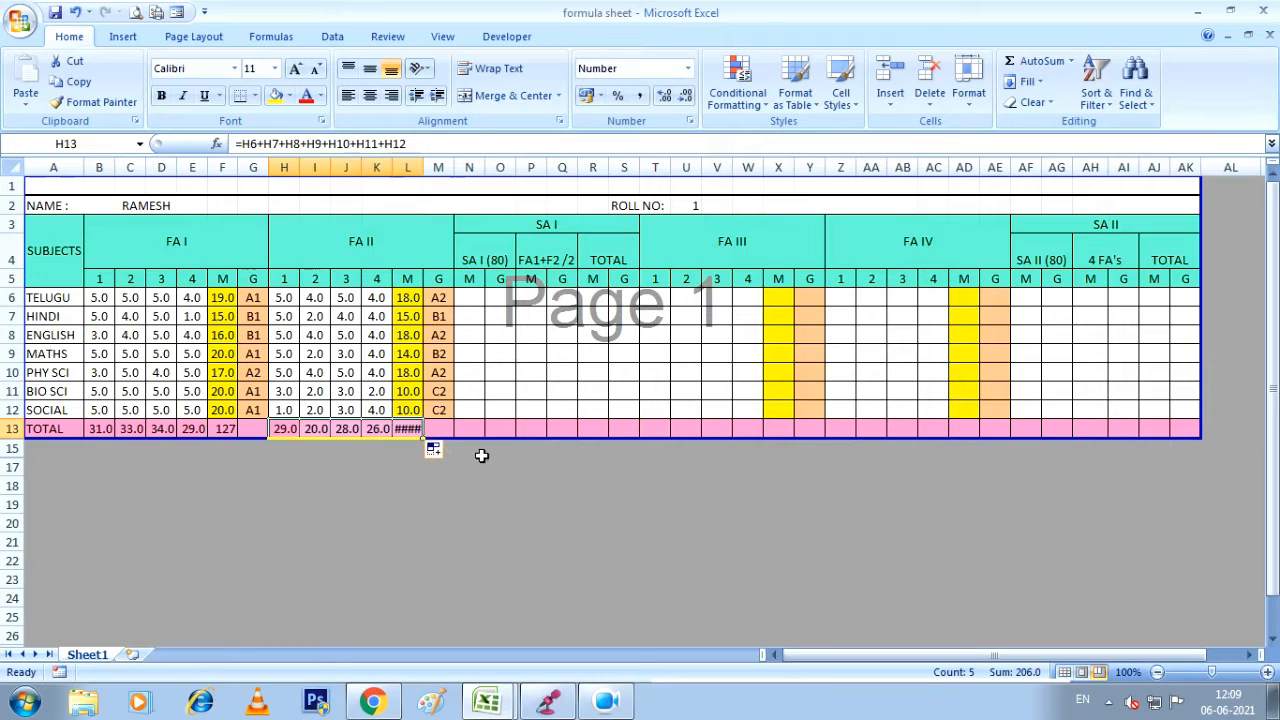
Format the FA II grand total in L13 to show no decimal places.
click(408, 429)
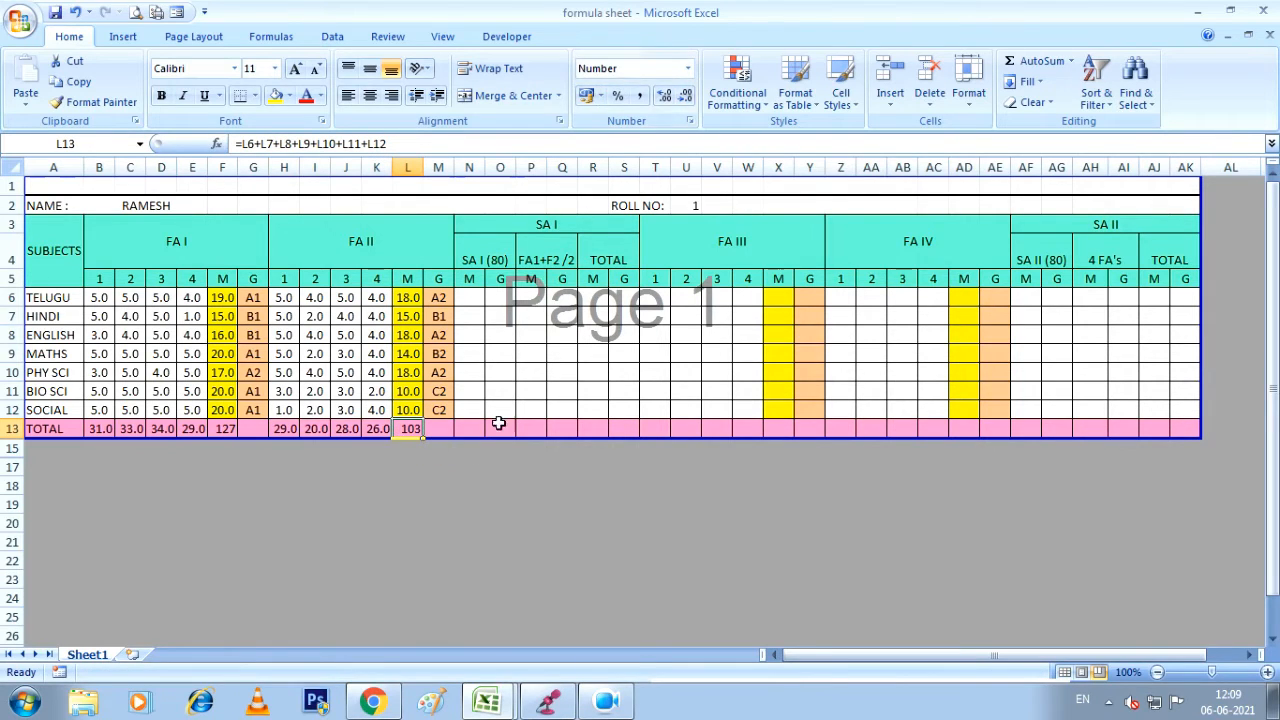
click(500, 466)
click(408, 428)
click(467, 297)
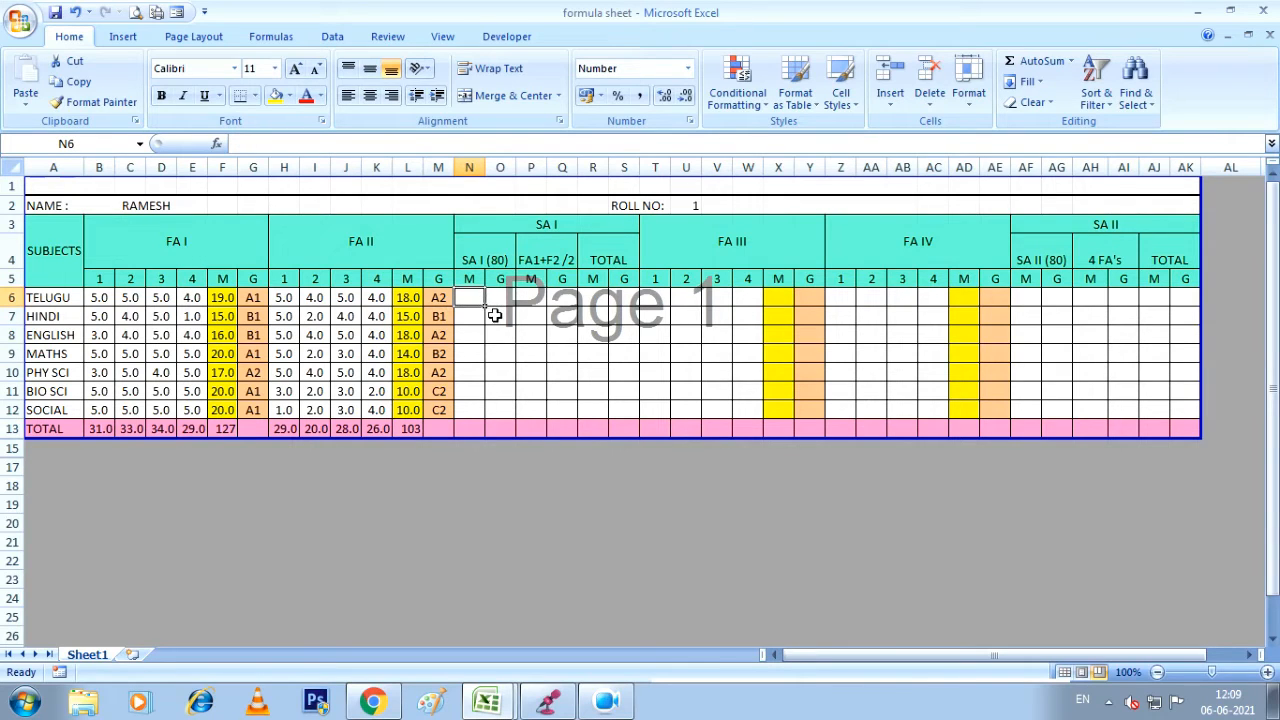
click(492, 298)
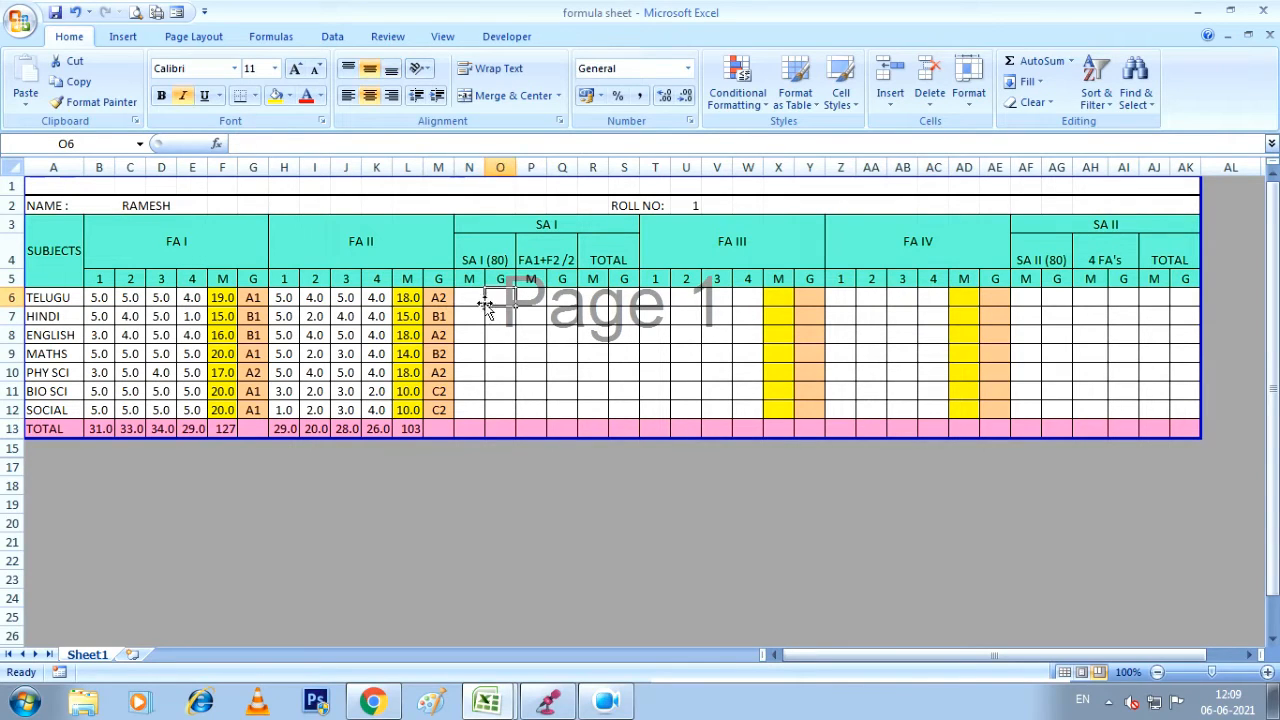
click(477, 298)
click(499, 299)
Change the Social FA II marks in J12 and K12 to 1 each.
click(348, 412)
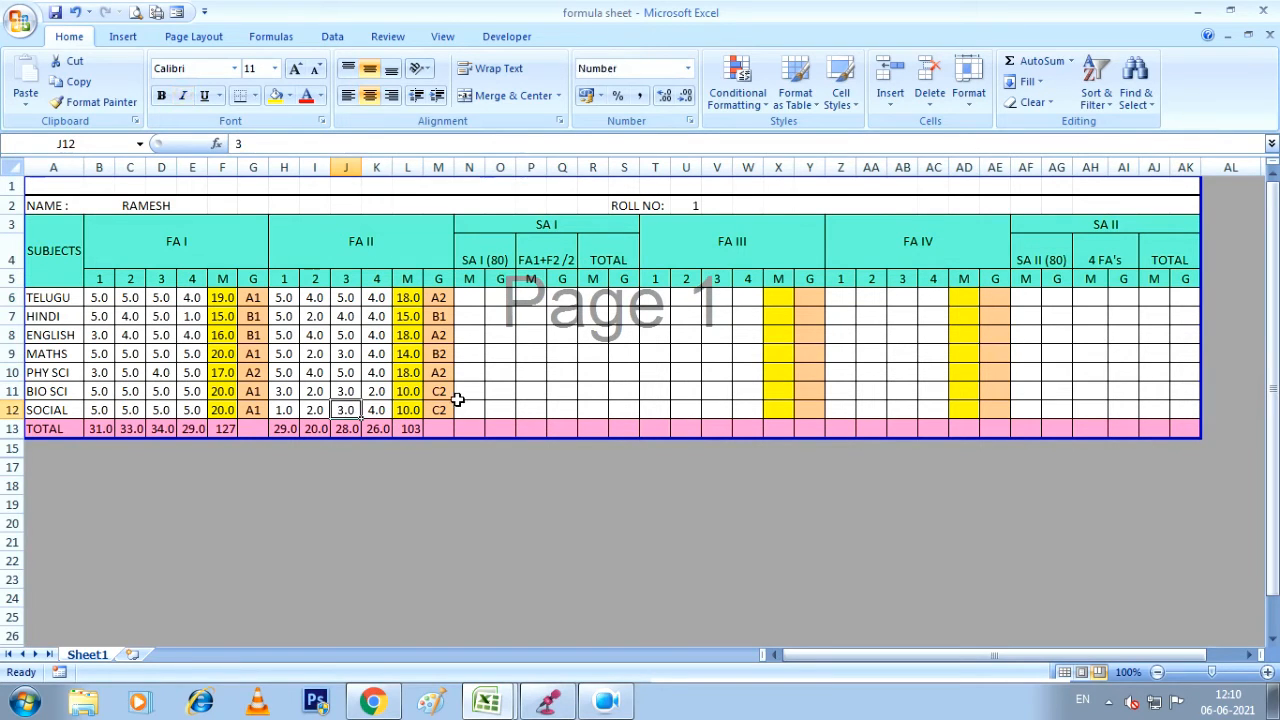
text(1)
key(Tab)
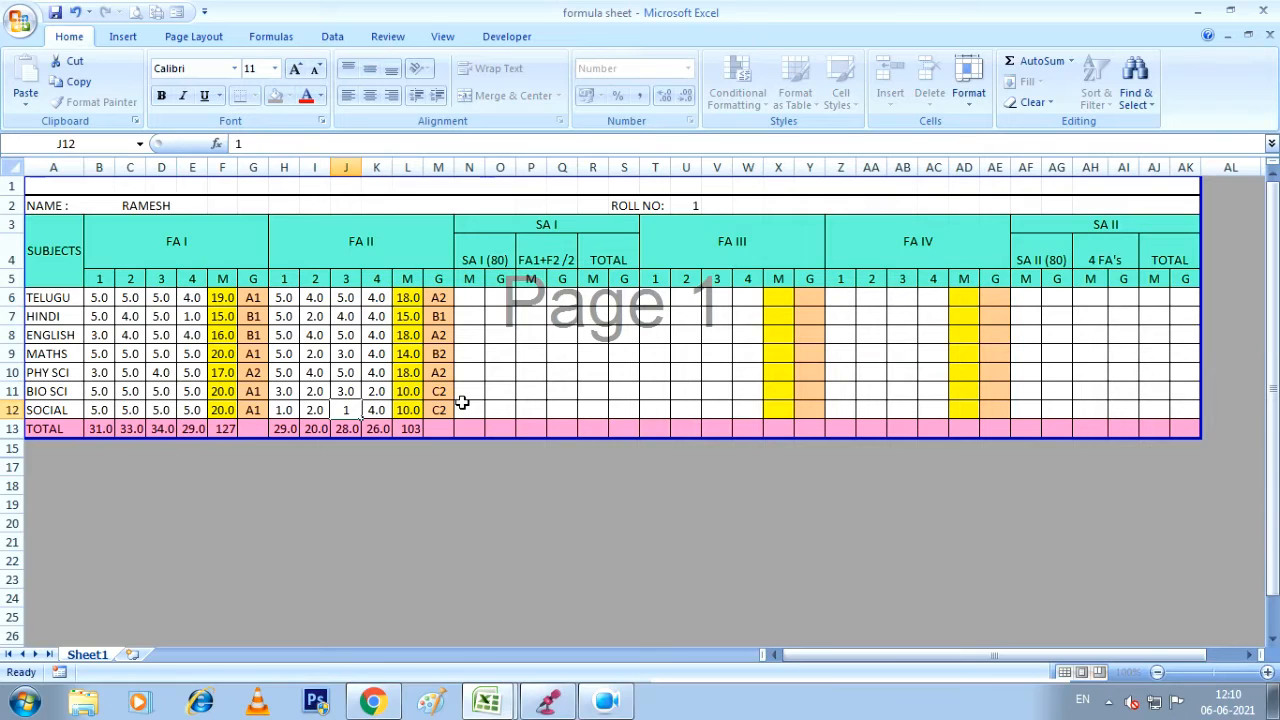
text(1)
key(Tab)
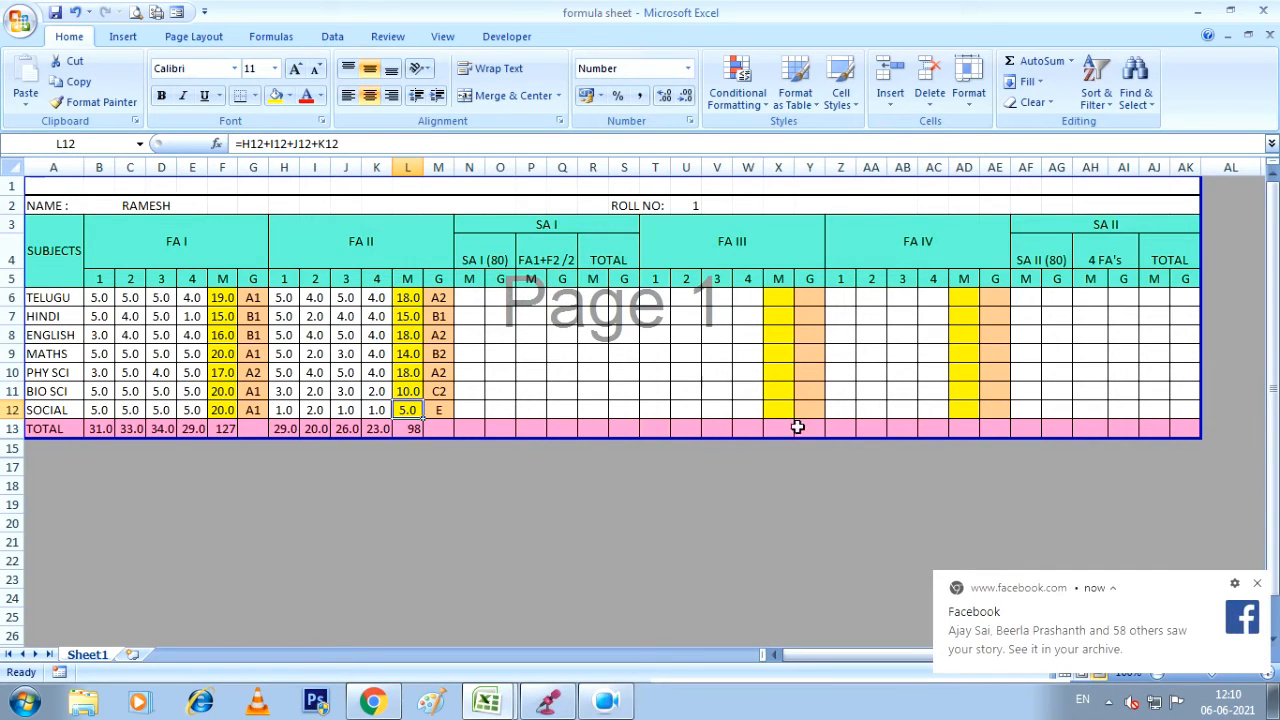
click(1257, 586)
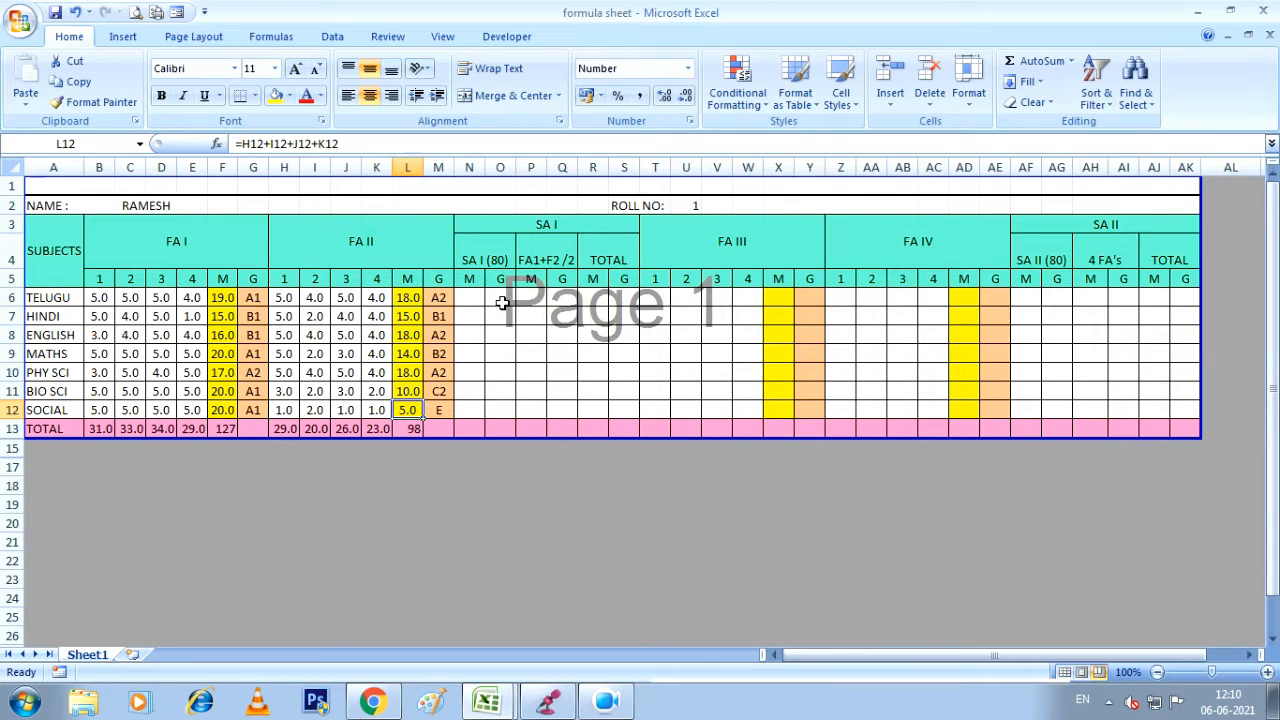
Copy the SA I grade formula from O6 on Sheet1 of the FINAL SHEET IX A2_2_3 workbook into O6 of the formula sheet workbook.
click(502, 302)
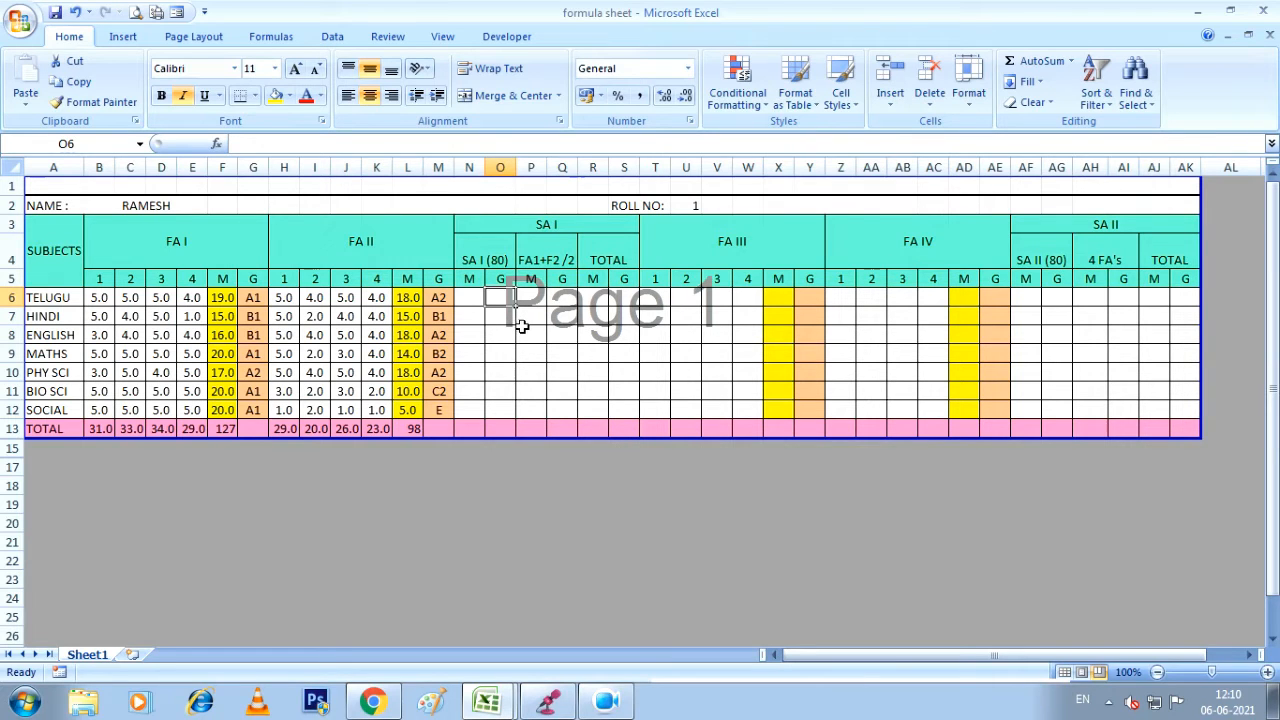
key(alt+Tab)
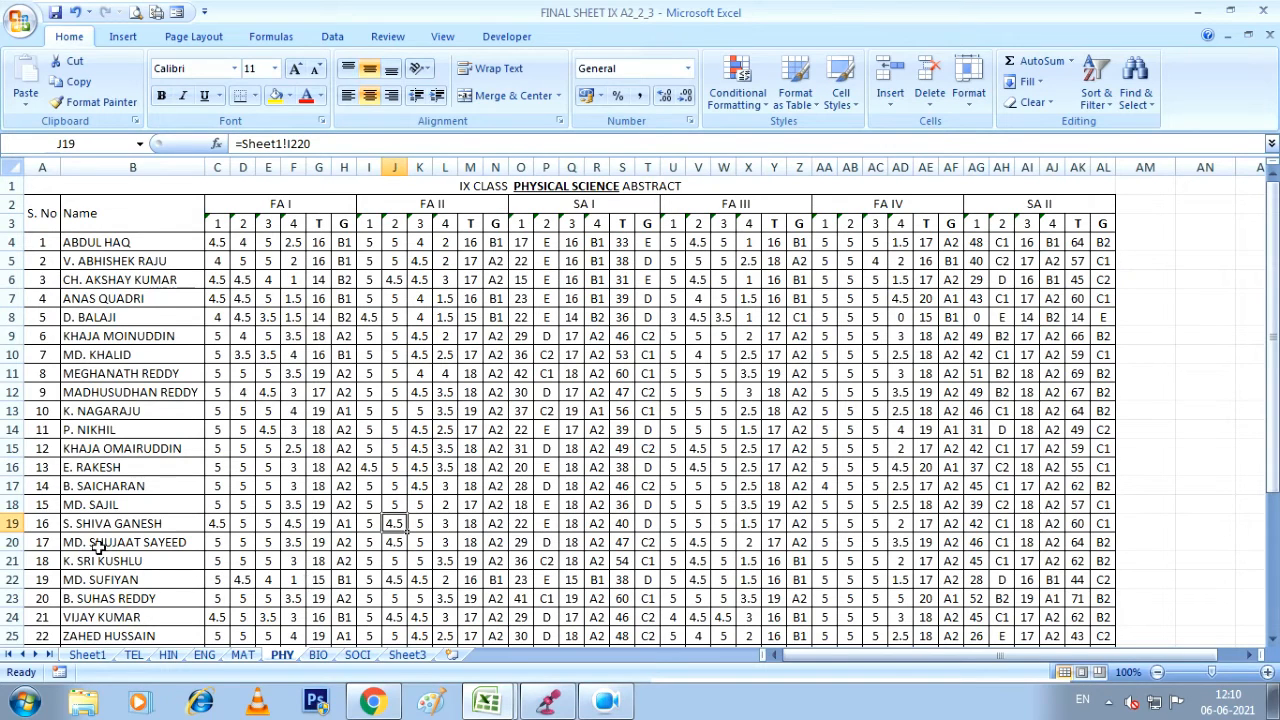
click(87, 655)
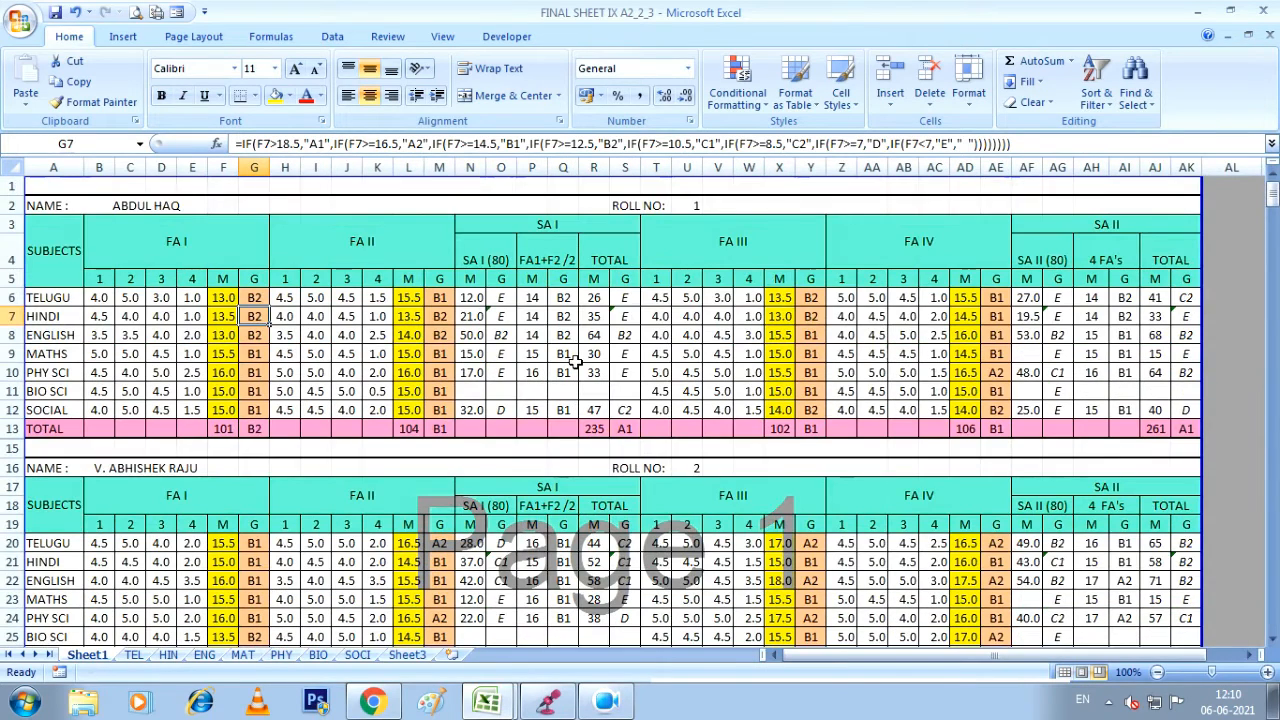
click(501, 297)
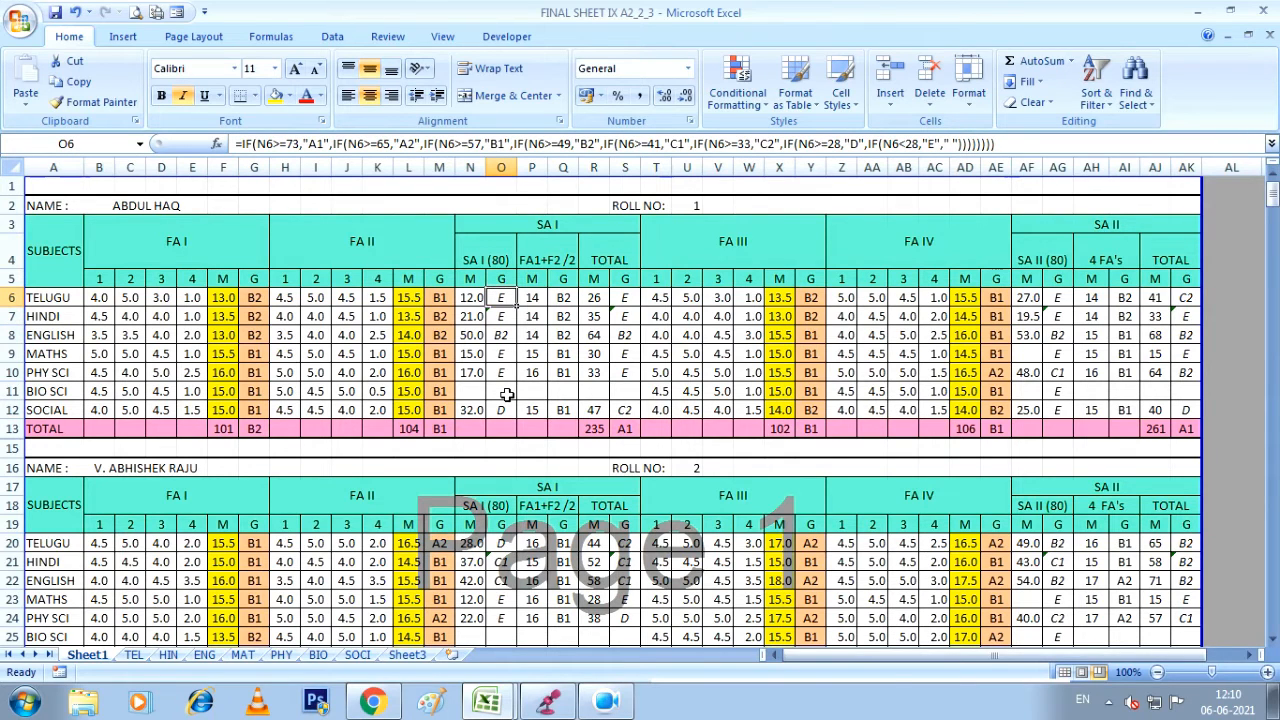
key(ctrl+c)
key(alt+Tab)
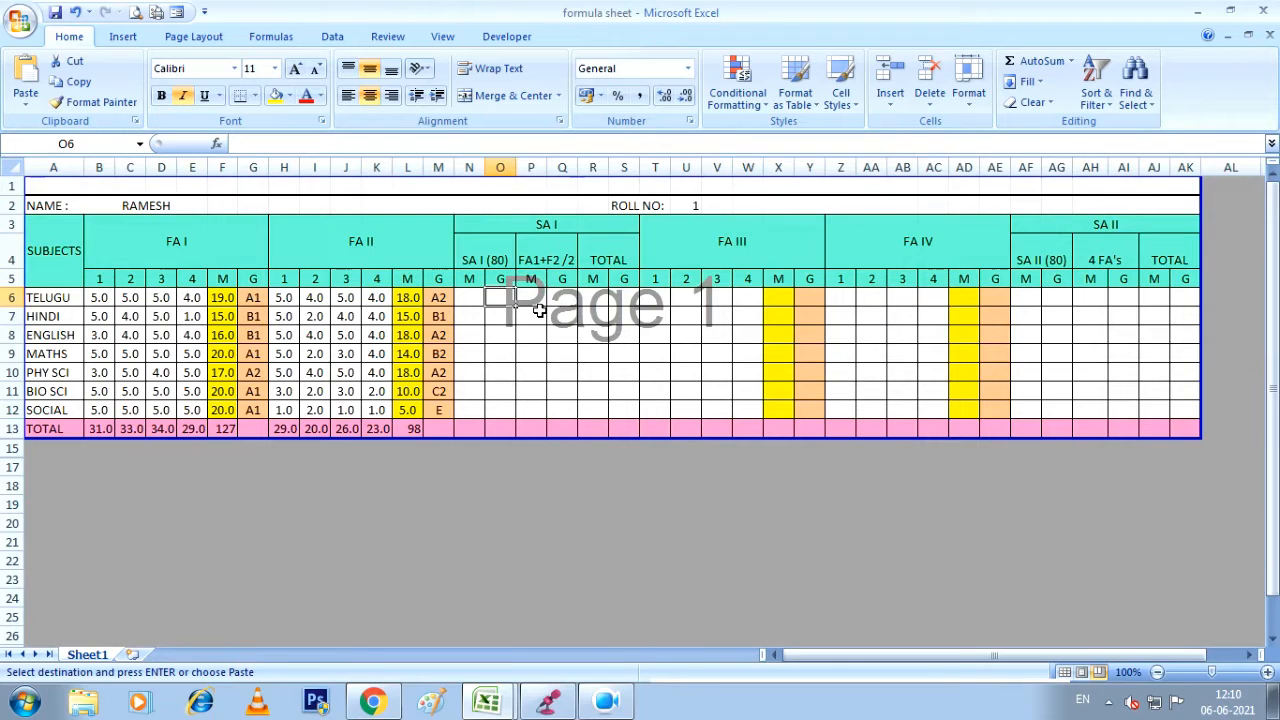
key(ctrl+v)
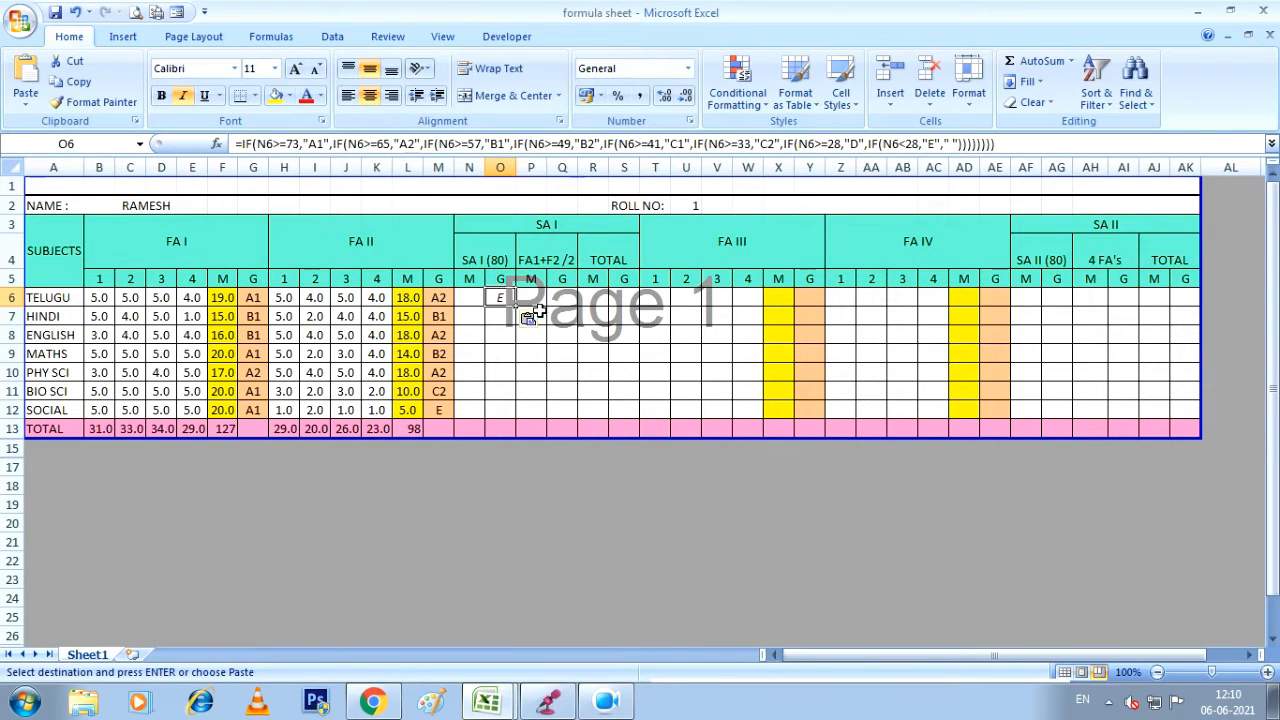
Review the nested IF grade formula in O6 and fill it down through O12 for all subjects.
click(272, 146)
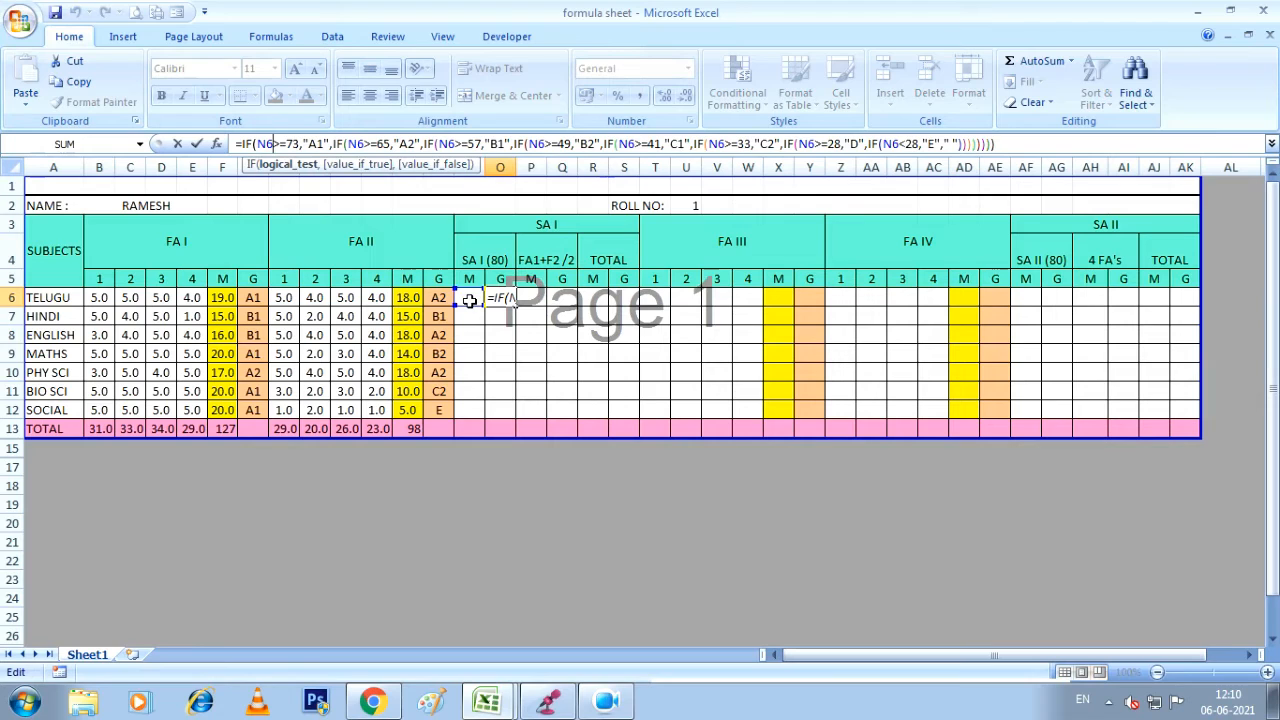
click(276, 145)
key(Return)
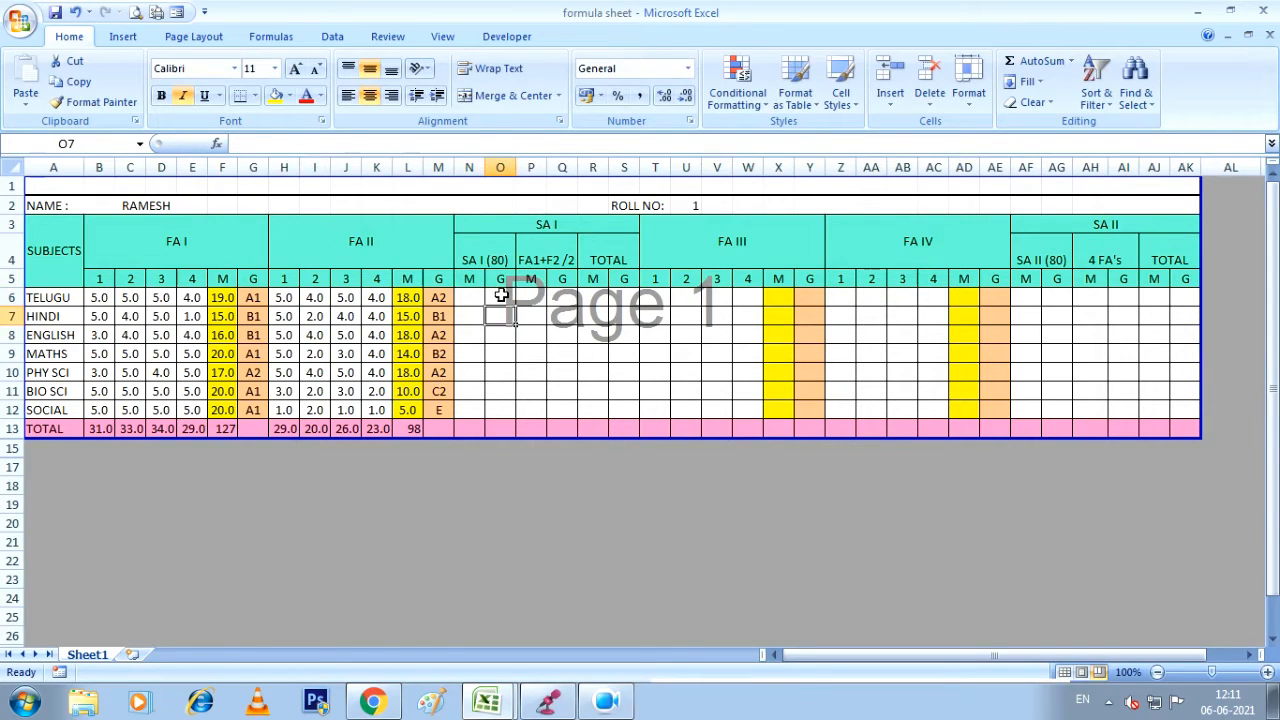
click(500, 297)
drag(518, 308, 522, 414)
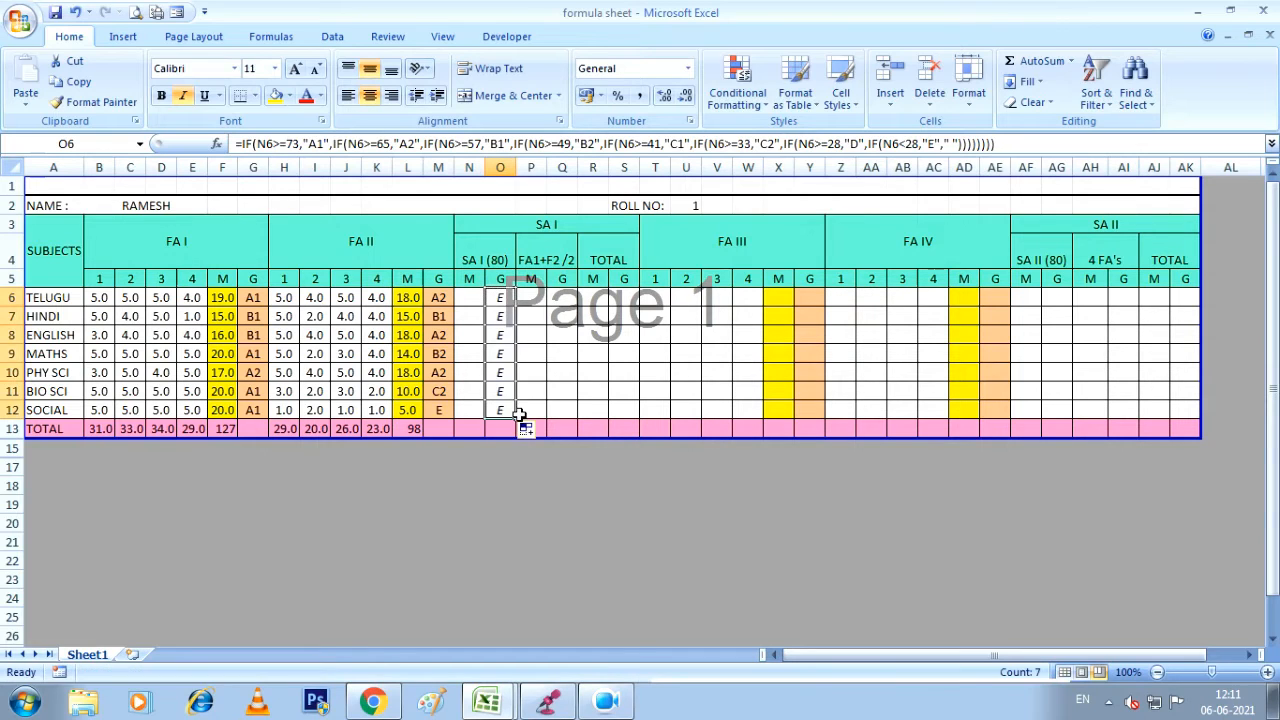
click(531, 354)
Enter the SA I marks 40, 45, 65 and 80 for Telugu, Hindi, English and Maths in N6:N9.
click(469, 299)
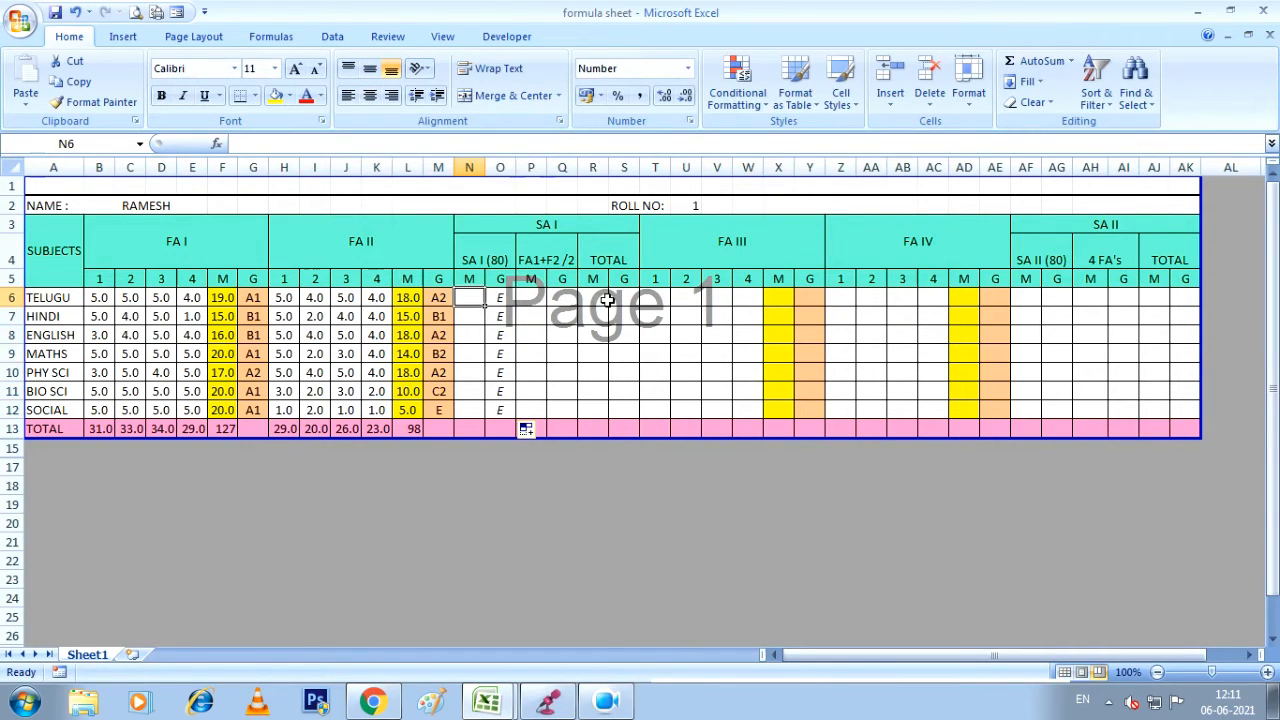
text(4)
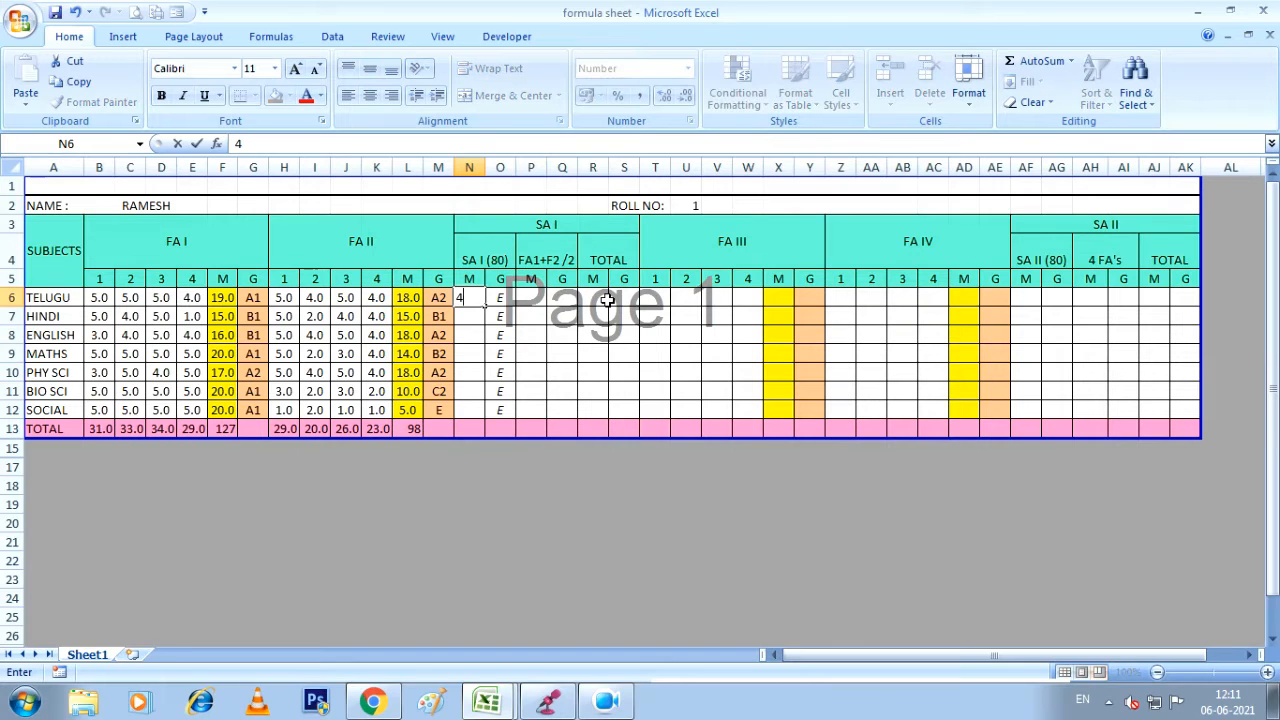
text(0)
key(Return)
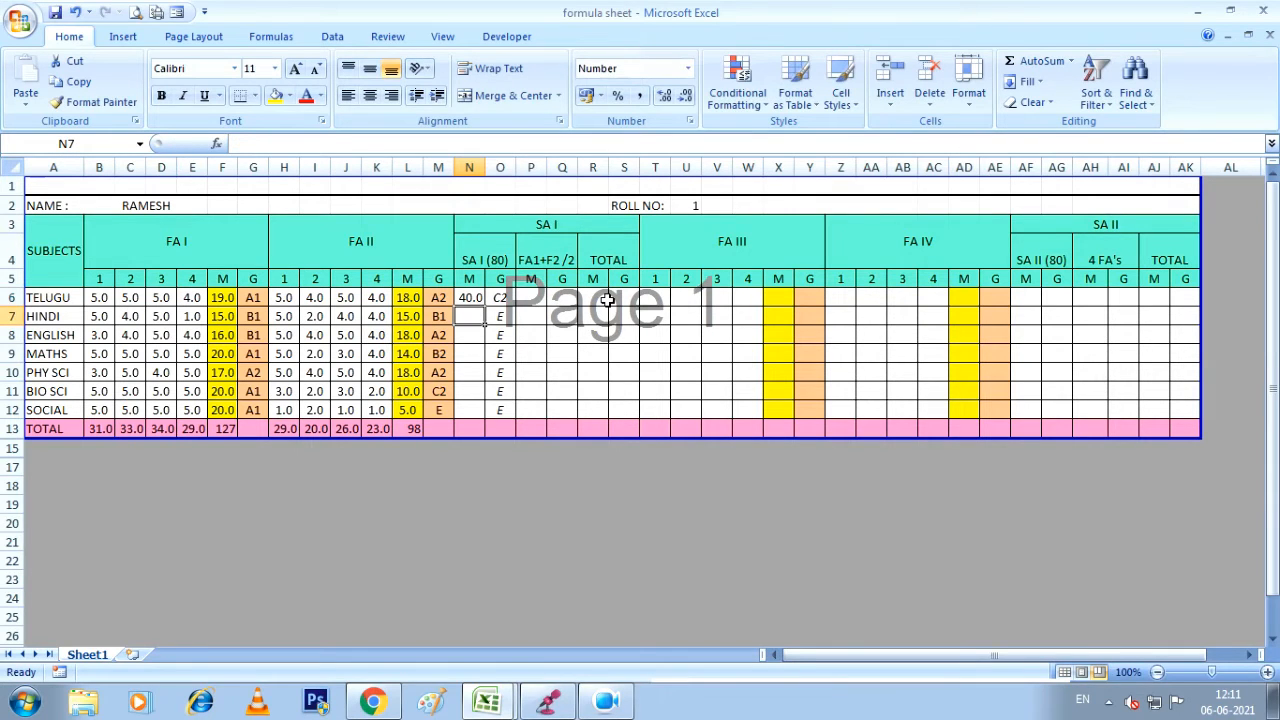
text(45)
key(Return)
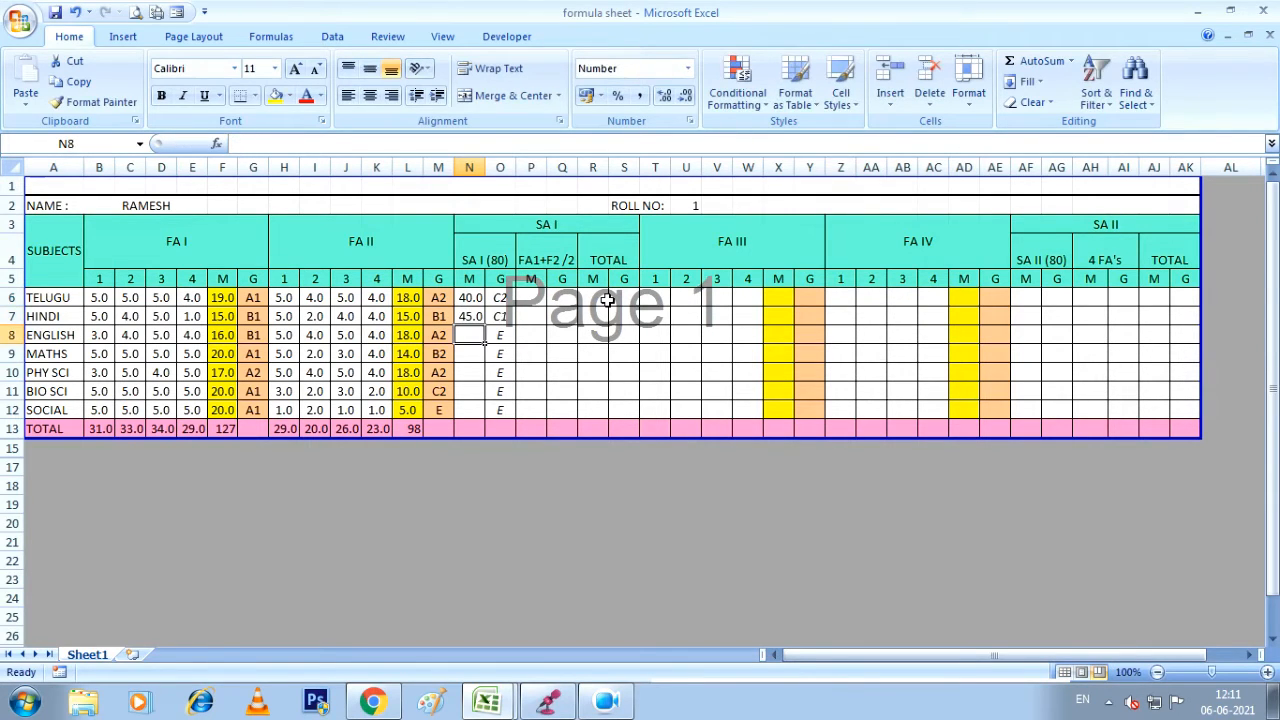
text(65)
key(Return)
text(8)
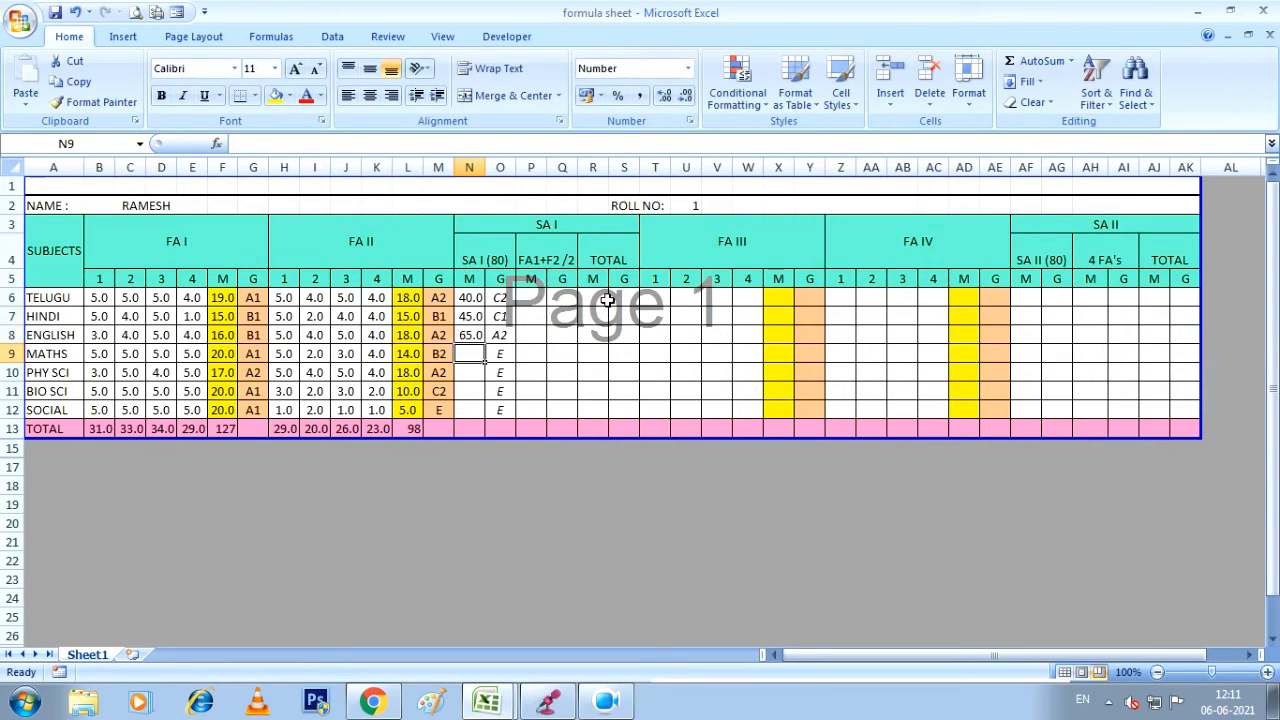
text(0)
key(Return)
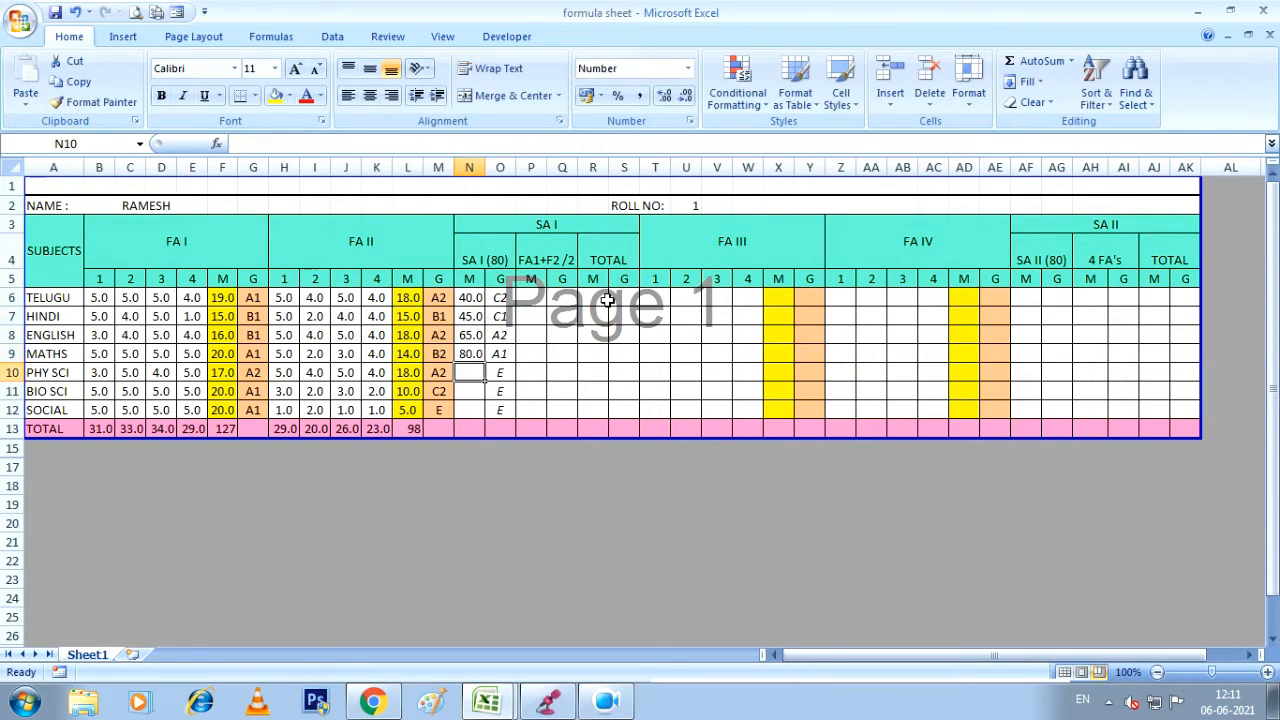
Enter the SA I marks 75, 19 and 25 for Phy Sci, Bio Sci and Social in N10:N12.
text(75)
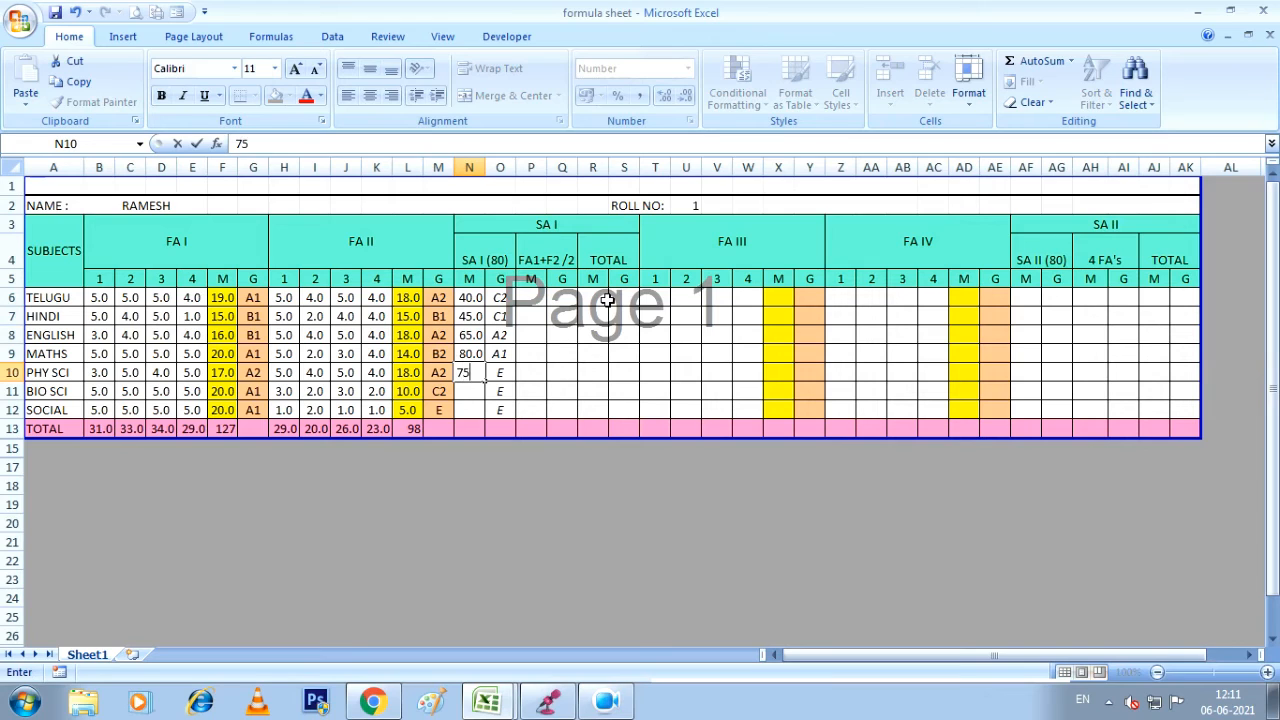
key(Return)
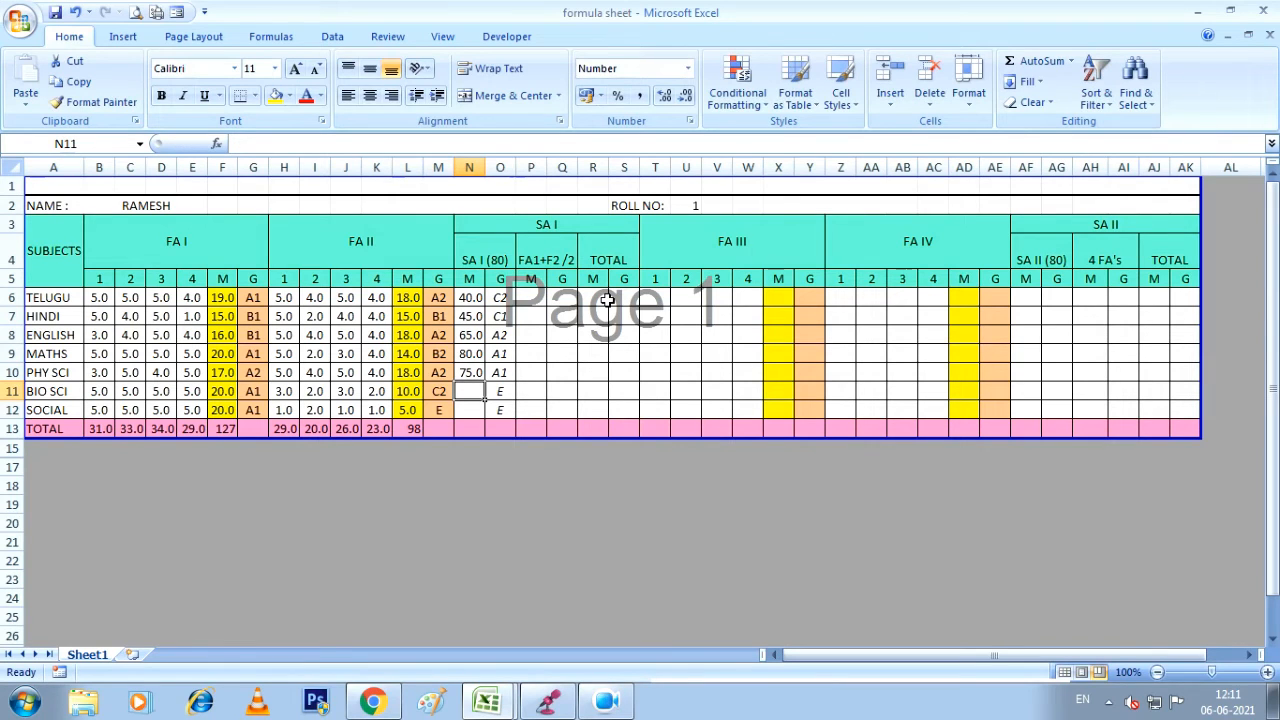
text(92)
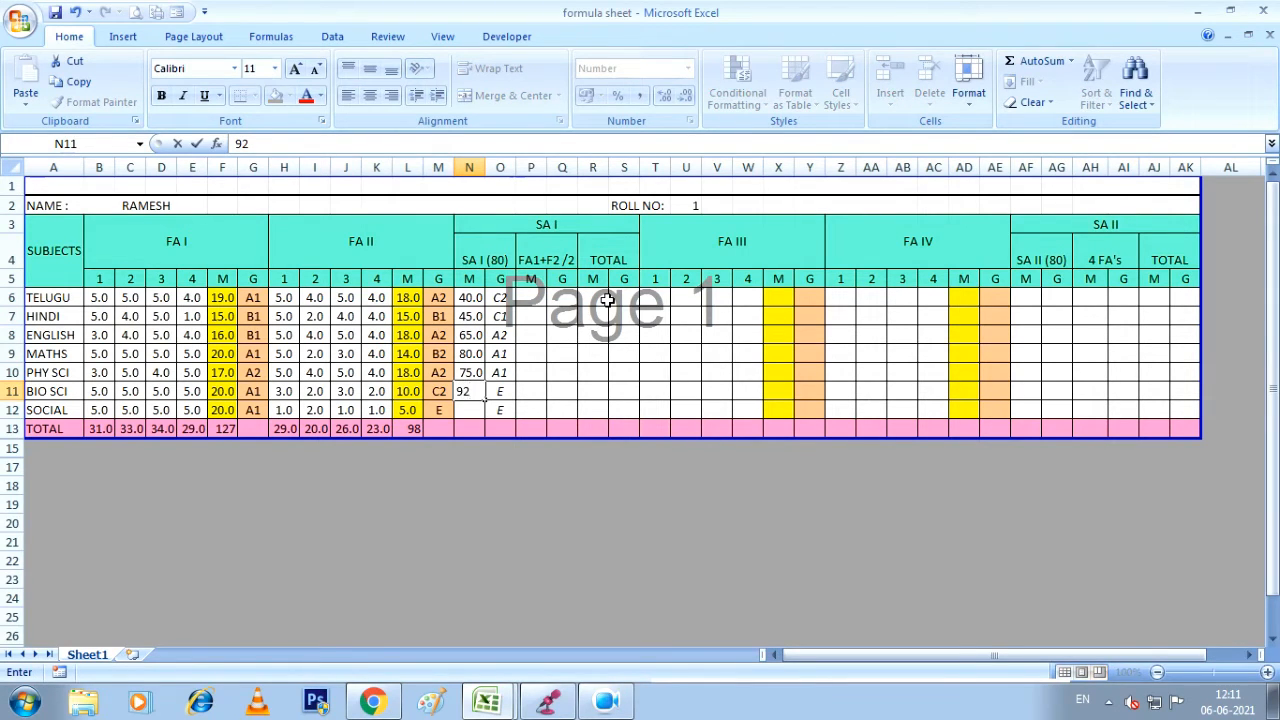
text(19)
key(Return)
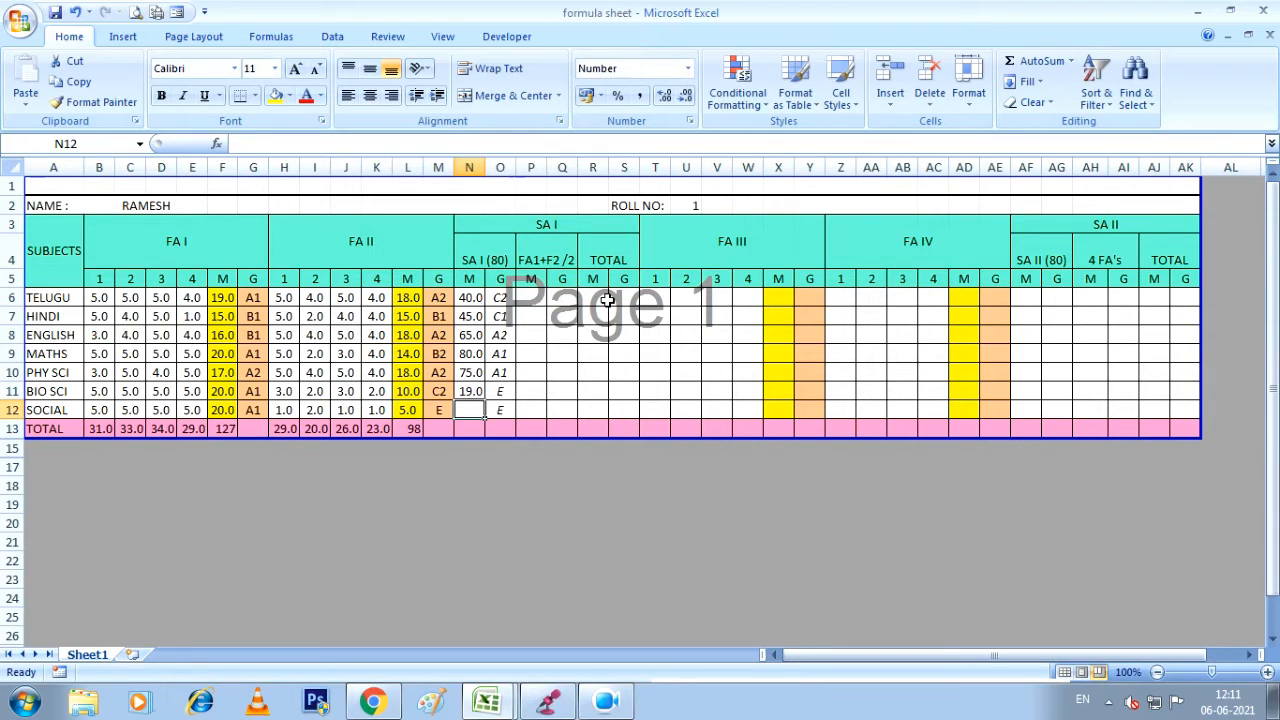
text(25)
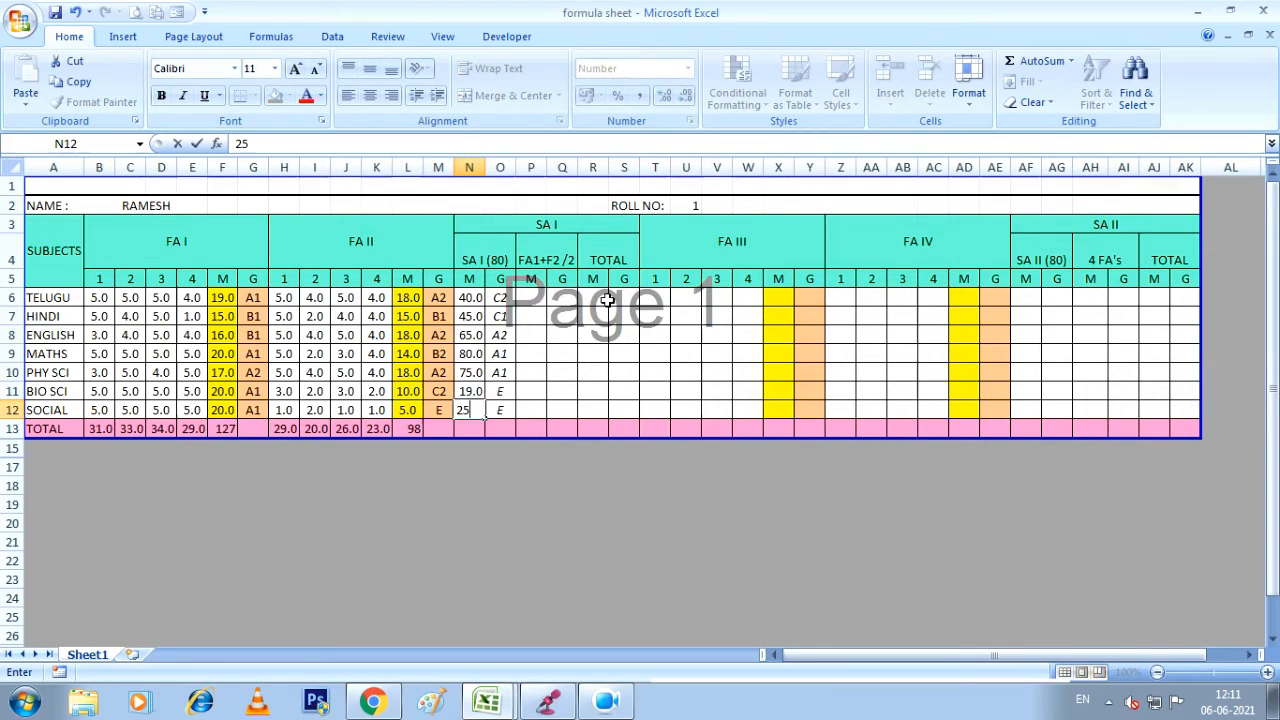
key(Return)
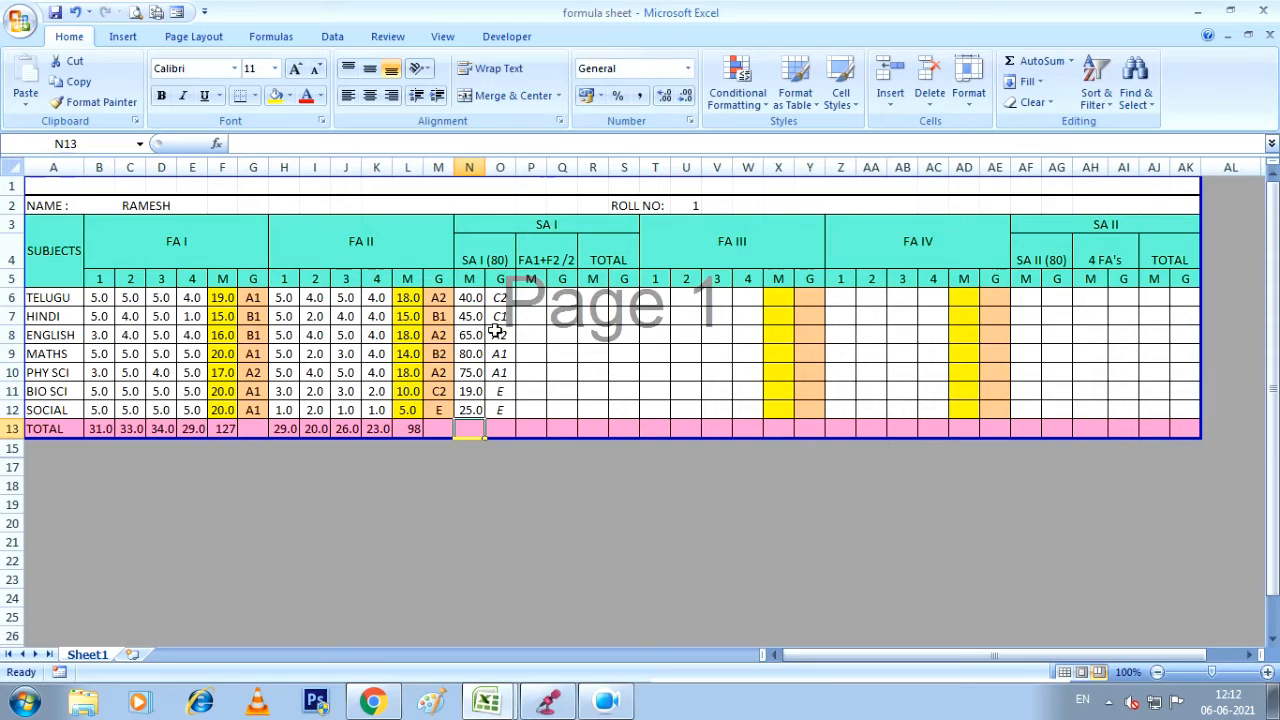
Enter the formula =(F6+L6)/2 in P6 to average the Telugu FA I and FA II marks.
click(530, 298)
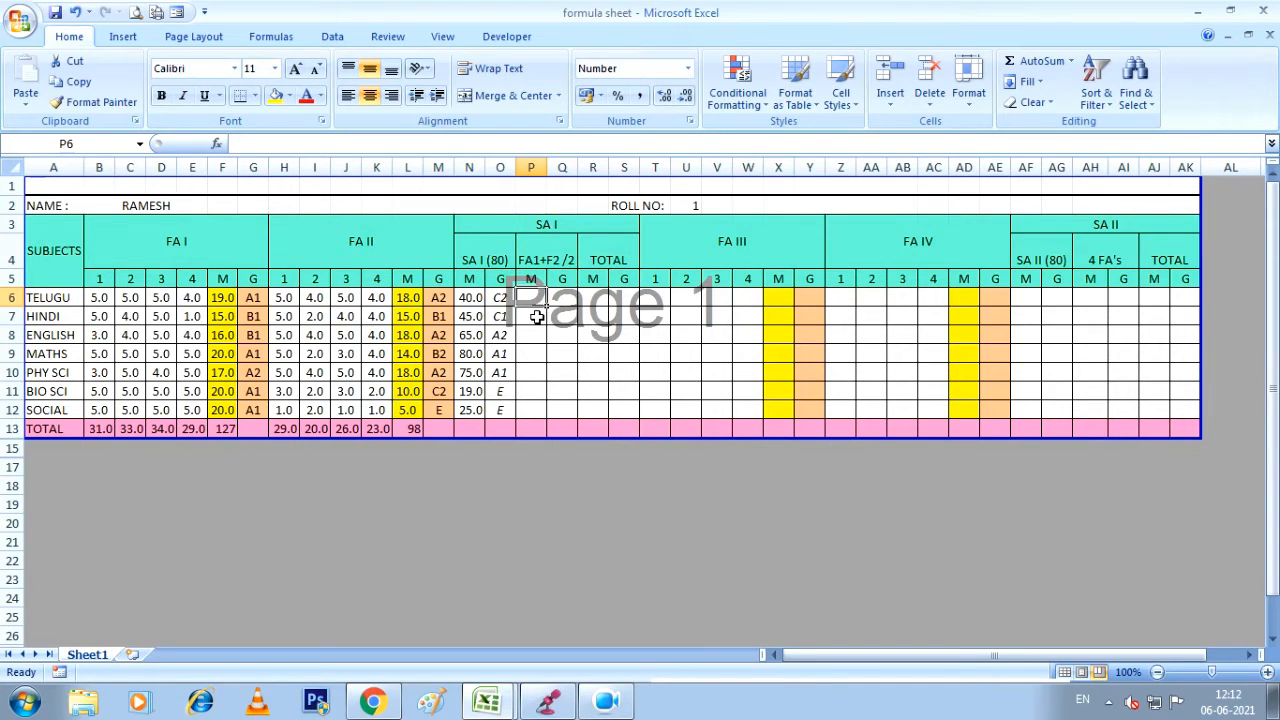
text(=)
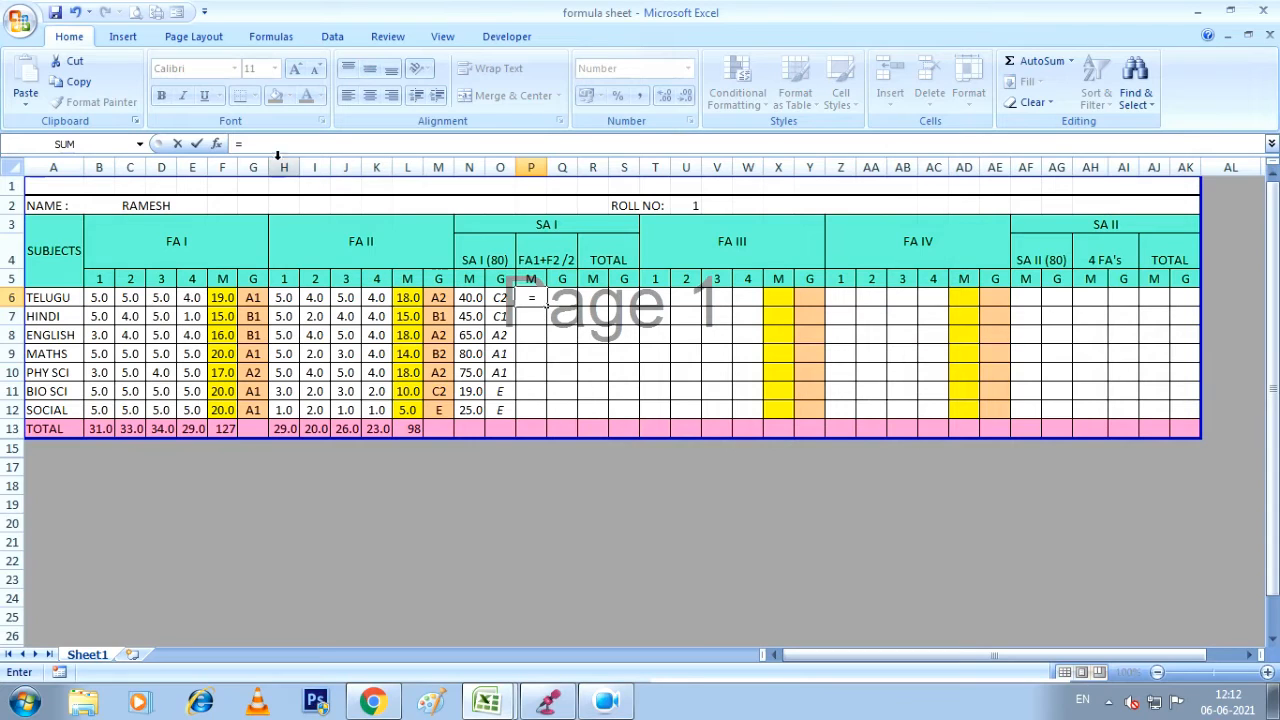
click(225, 297)
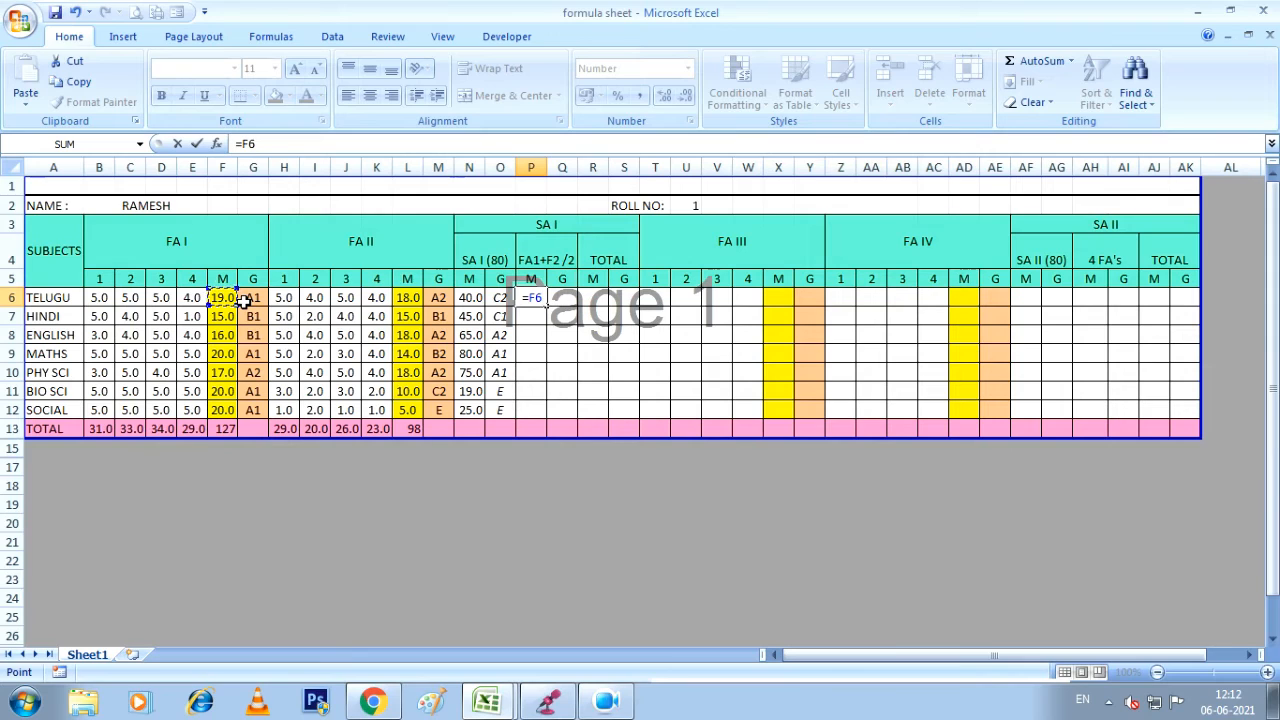
text(+)
click(410, 300)
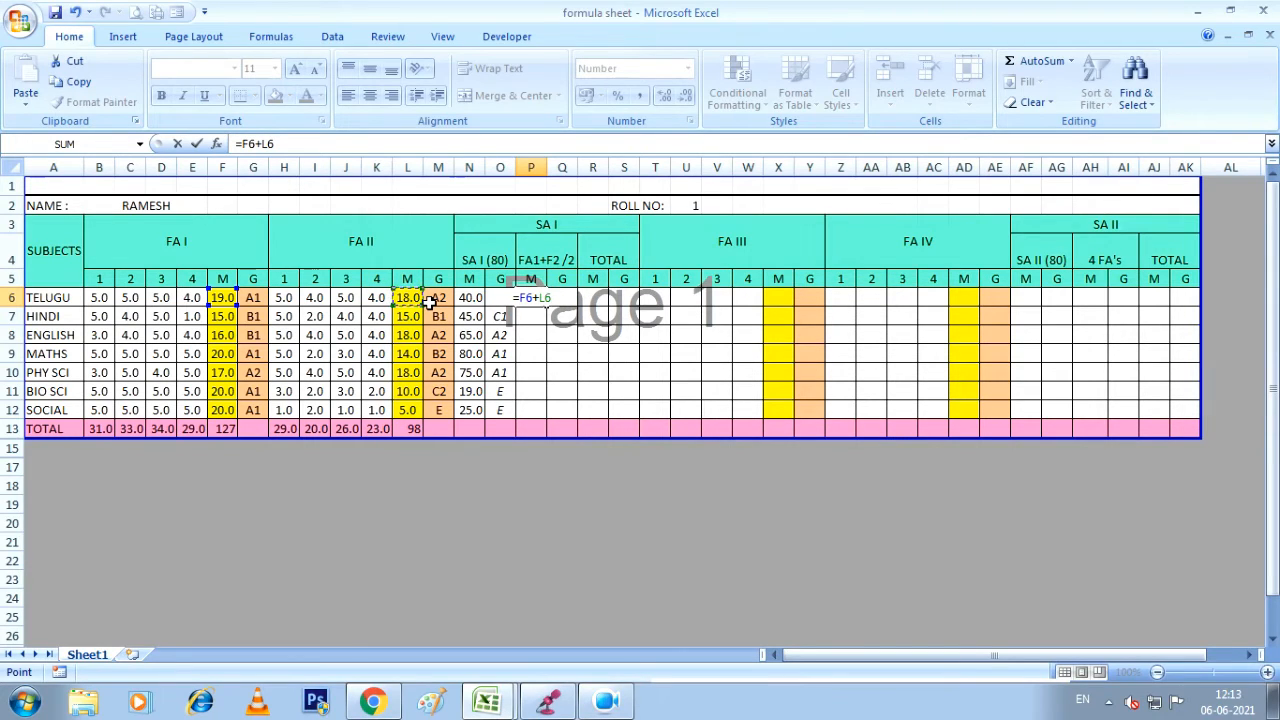
click(279, 142)
text(()
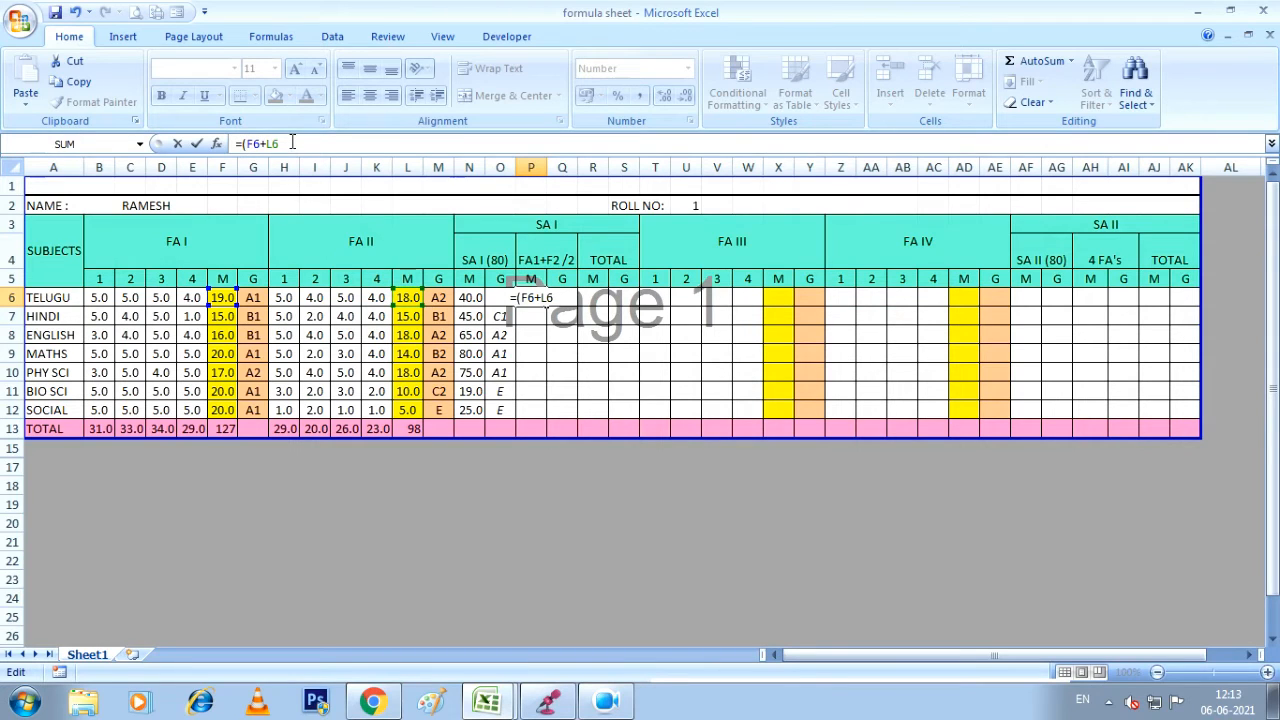
text()/)
text(2)
key(Return)
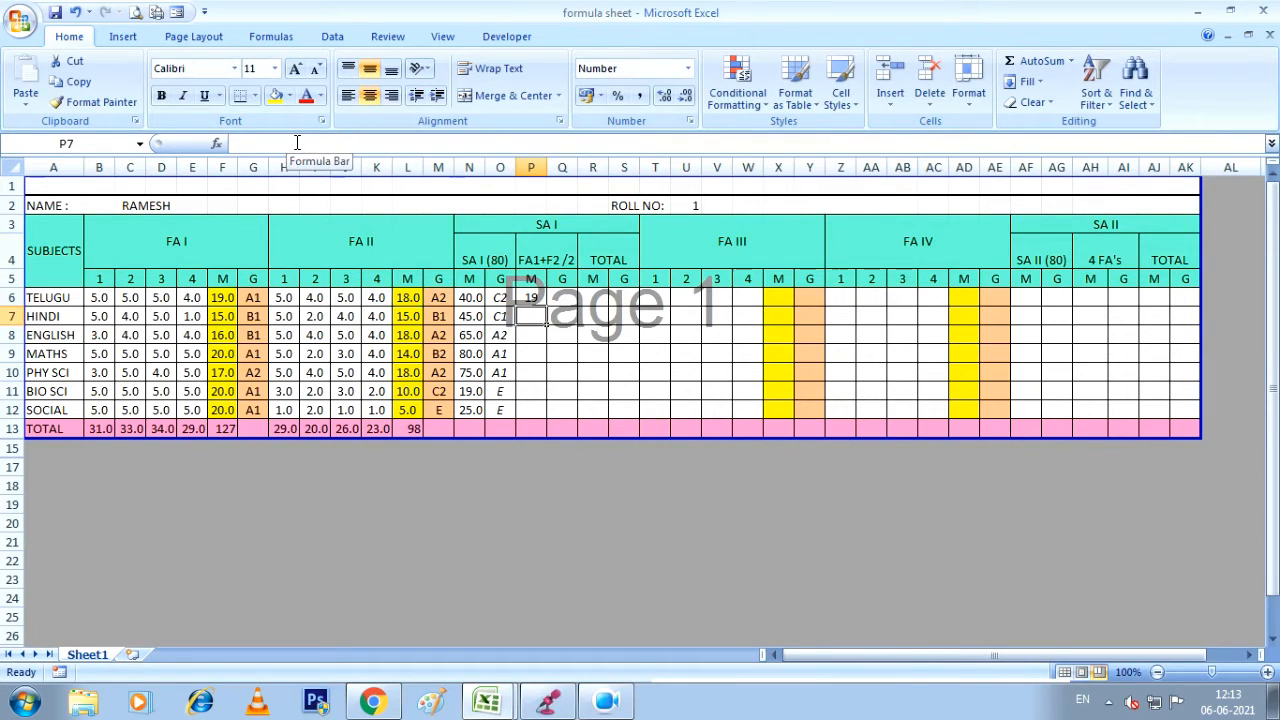
click(530, 297)
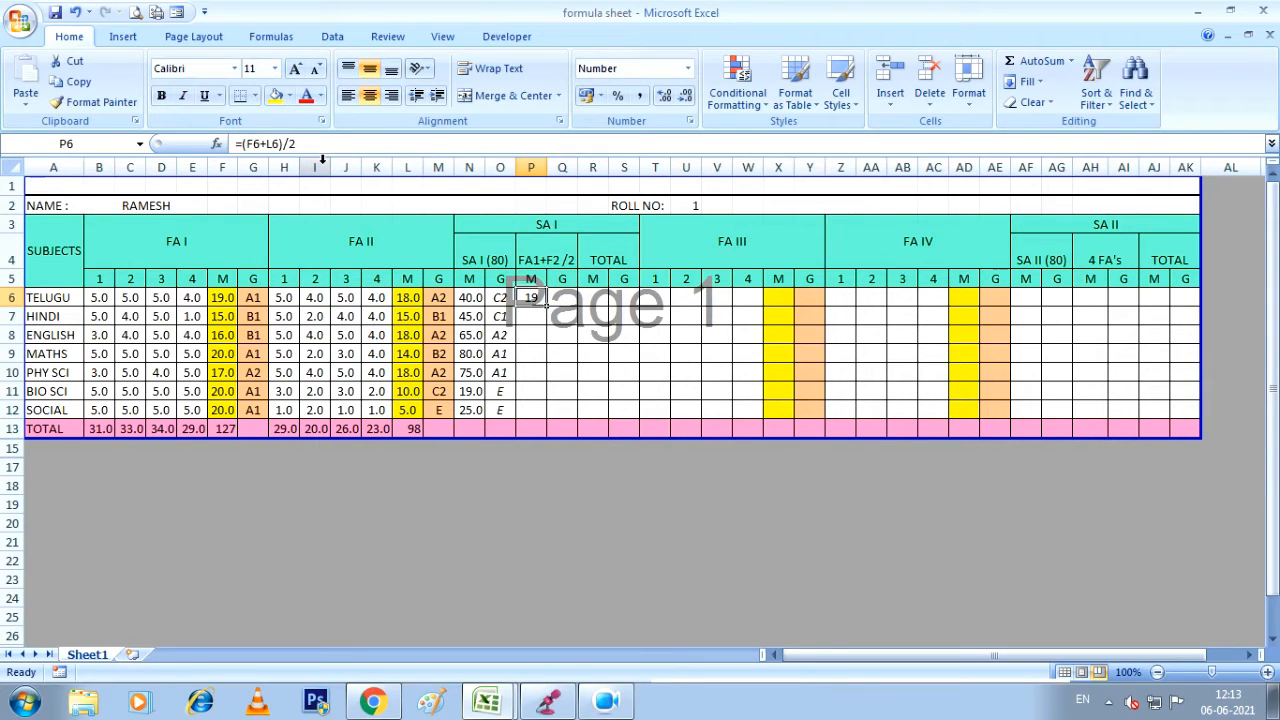
click(541, 316)
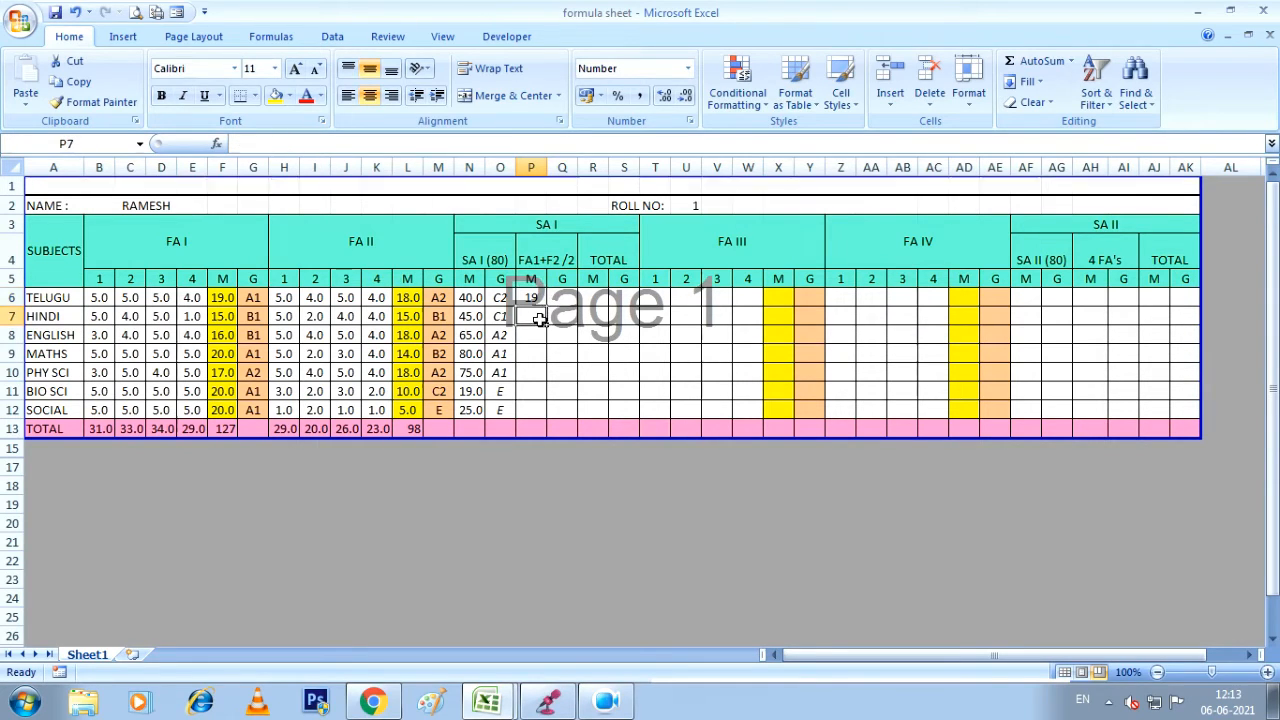
Copy the FA II grade formula from M6 into Q6 to grade the averaged FA marks.
click(443, 298)
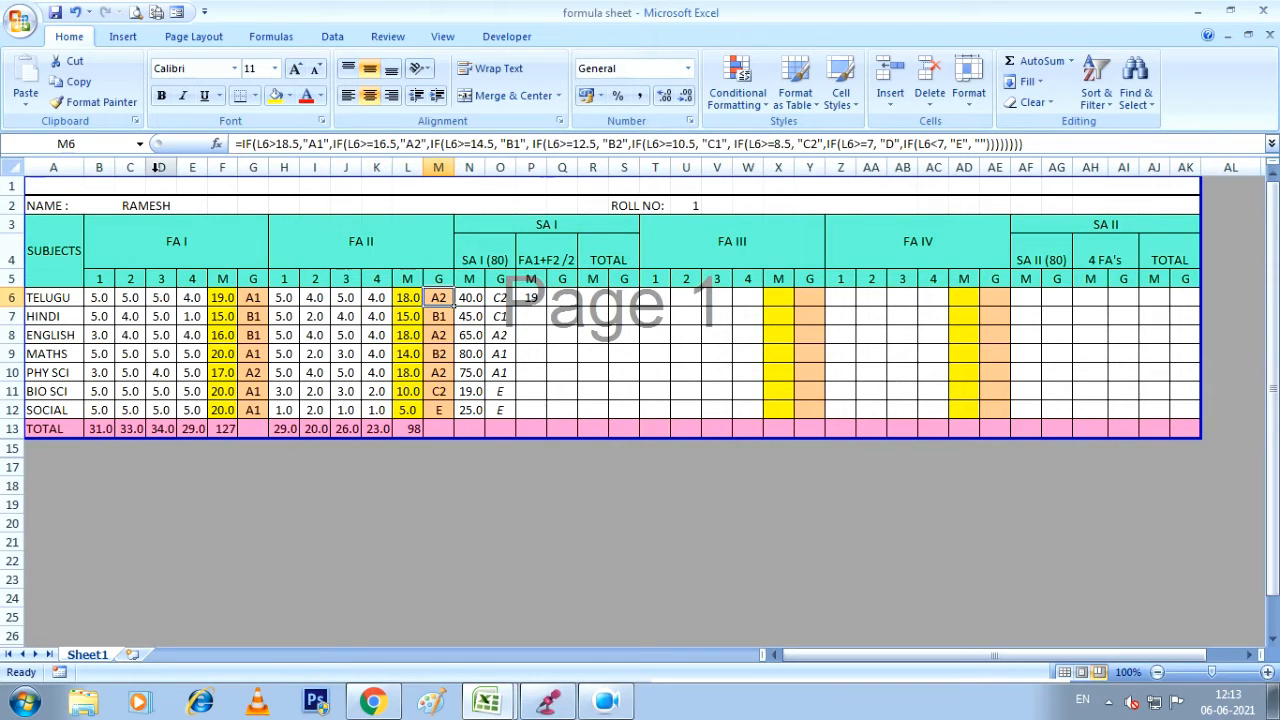
click(80, 82)
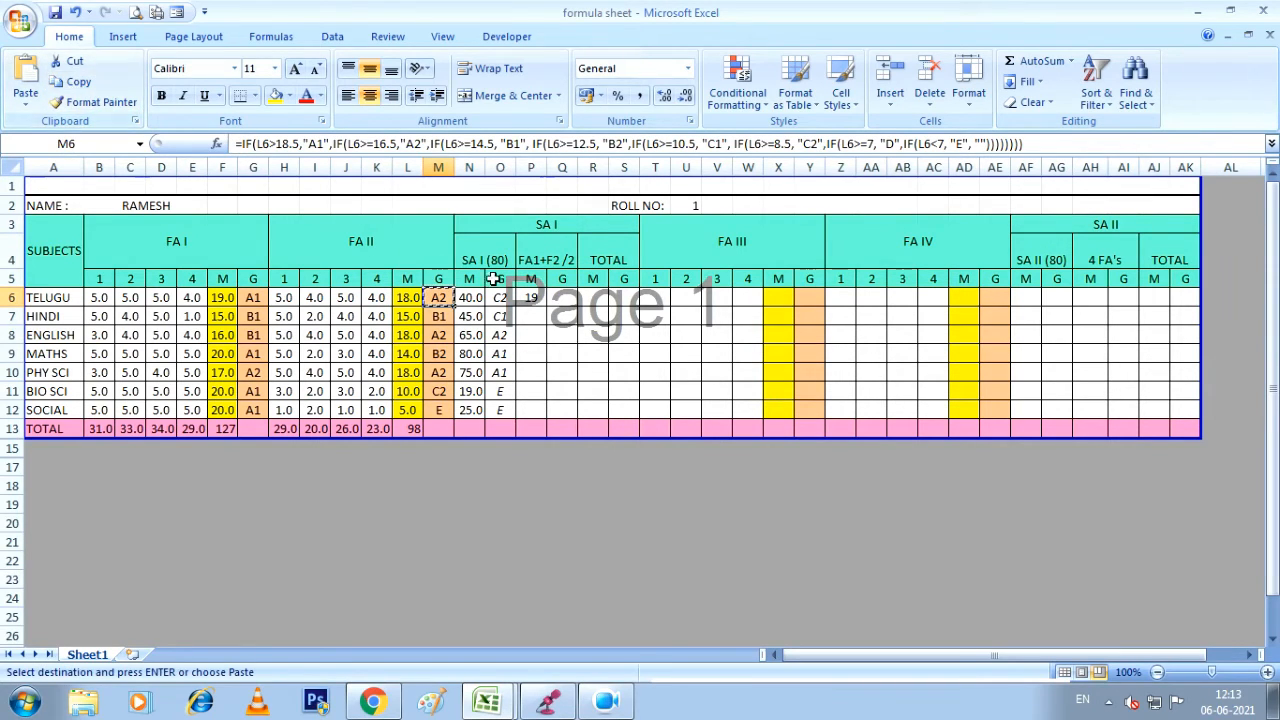
click(563, 298)
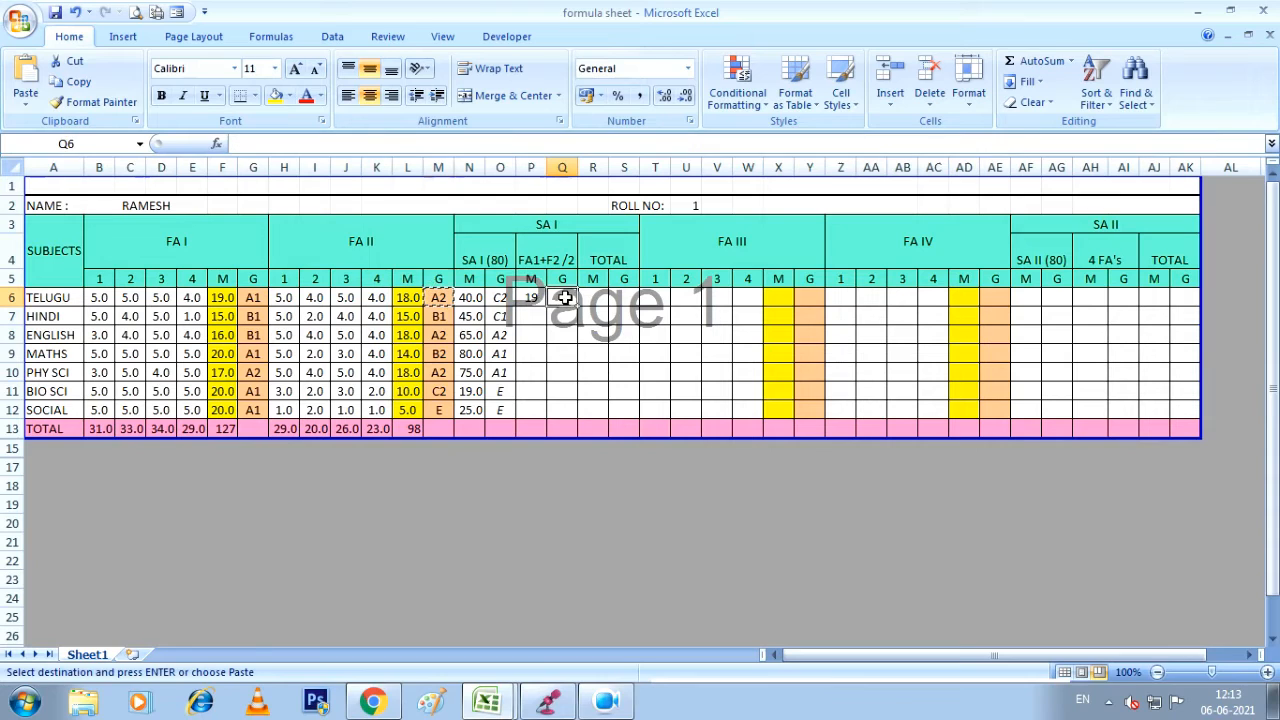
click(26, 72)
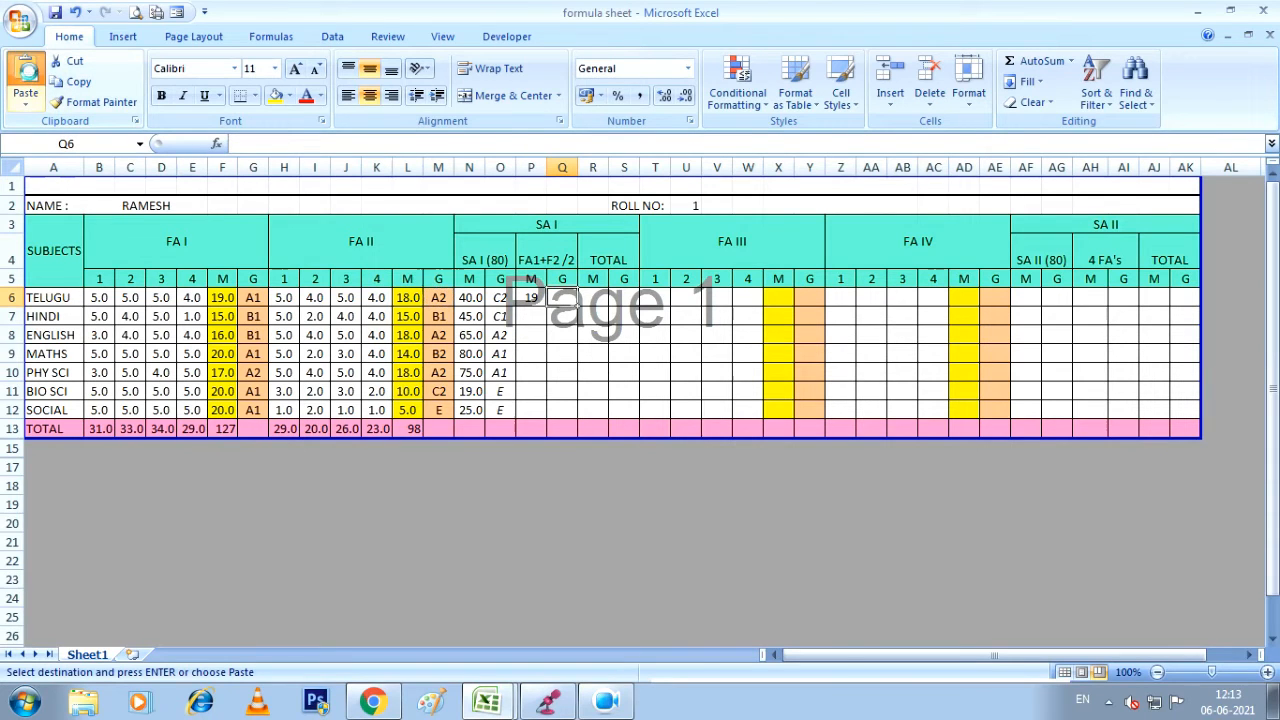
click(562, 334)
click(558, 300)
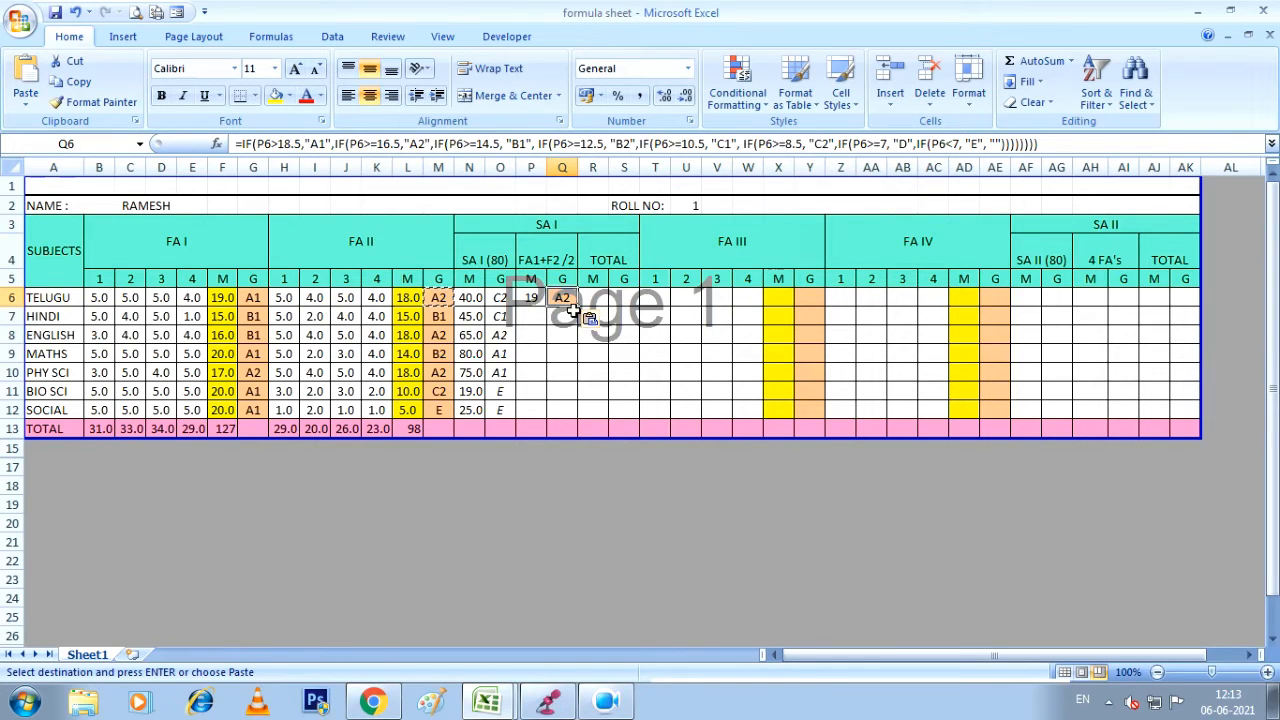
Change the fill colour of grade cell Q6 to white.
click(290, 97)
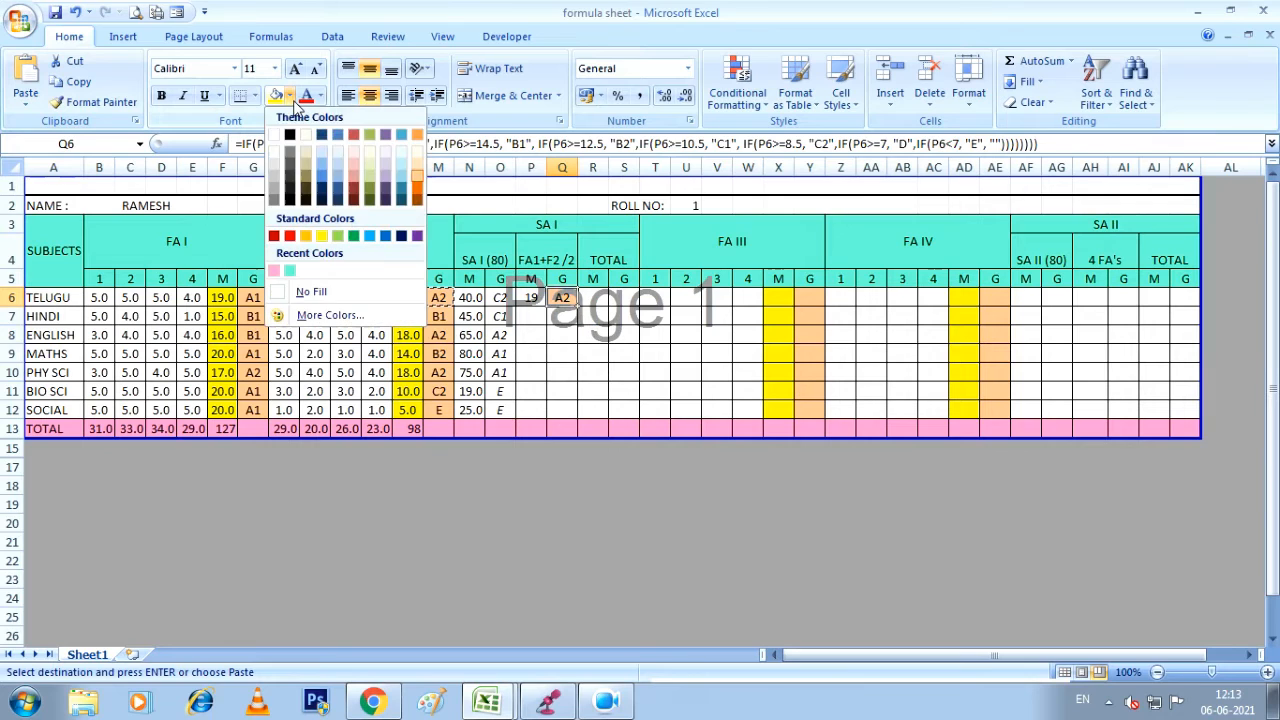
click(274, 135)
click(569, 332)
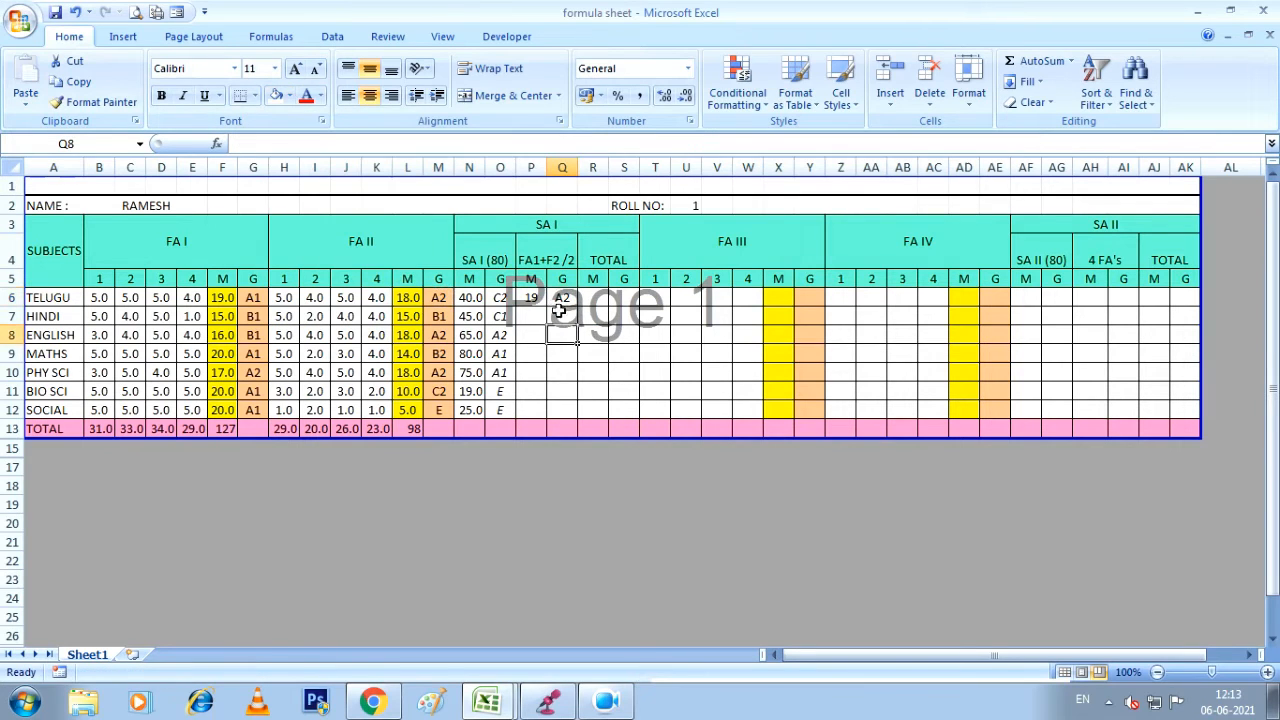
Fill the FA average and grade formulas in P6:Q6 down through row 12 for all subjects.
click(558, 298)
click(533, 296)
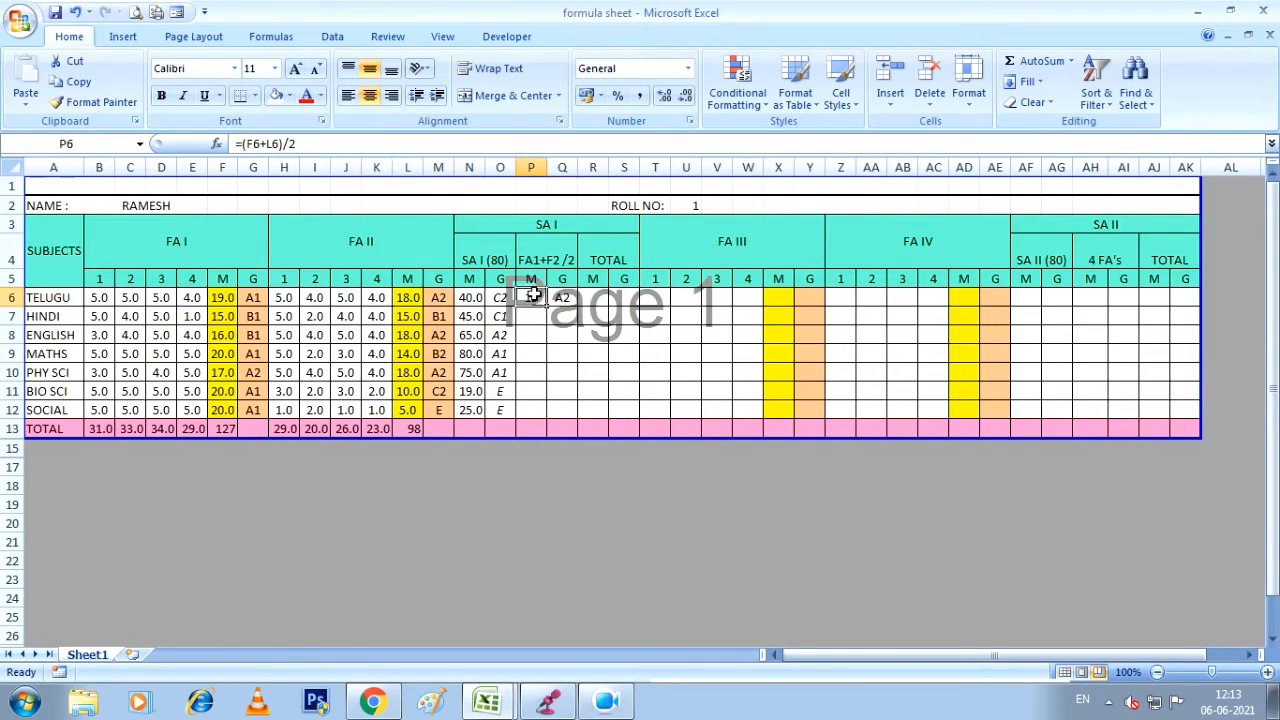
drag(533, 296, 576, 413)
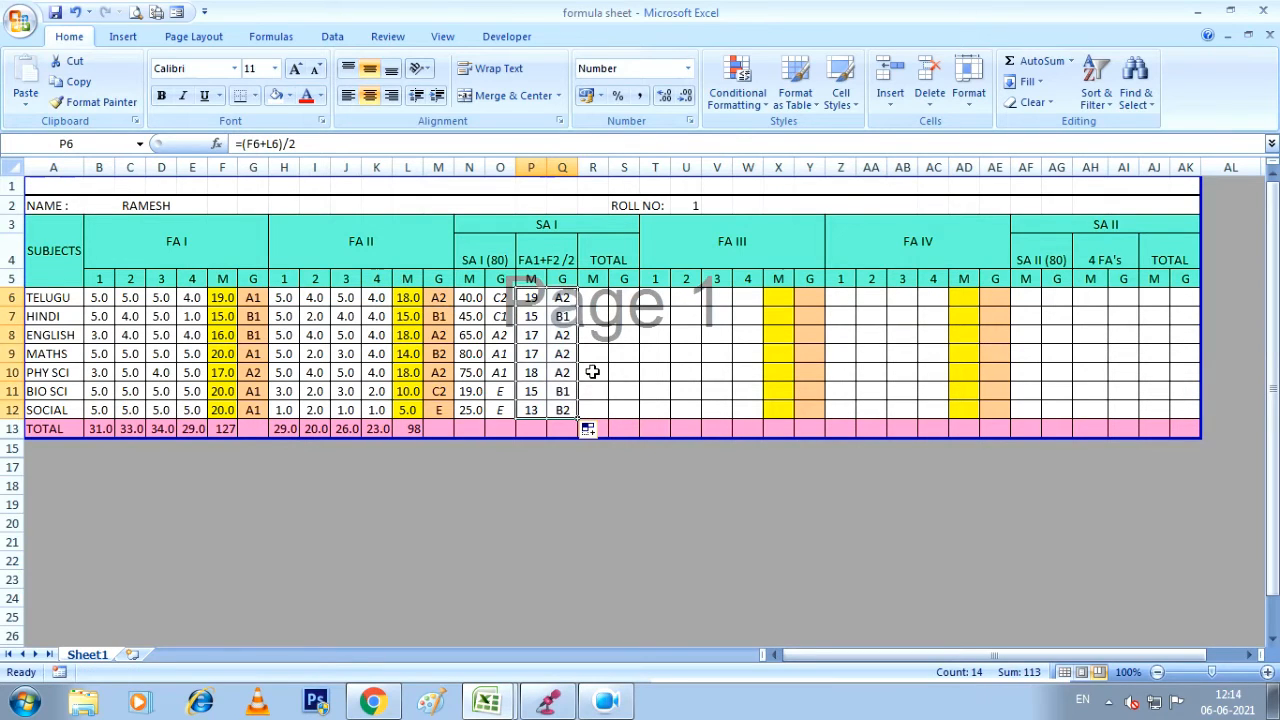
click(593, 370)
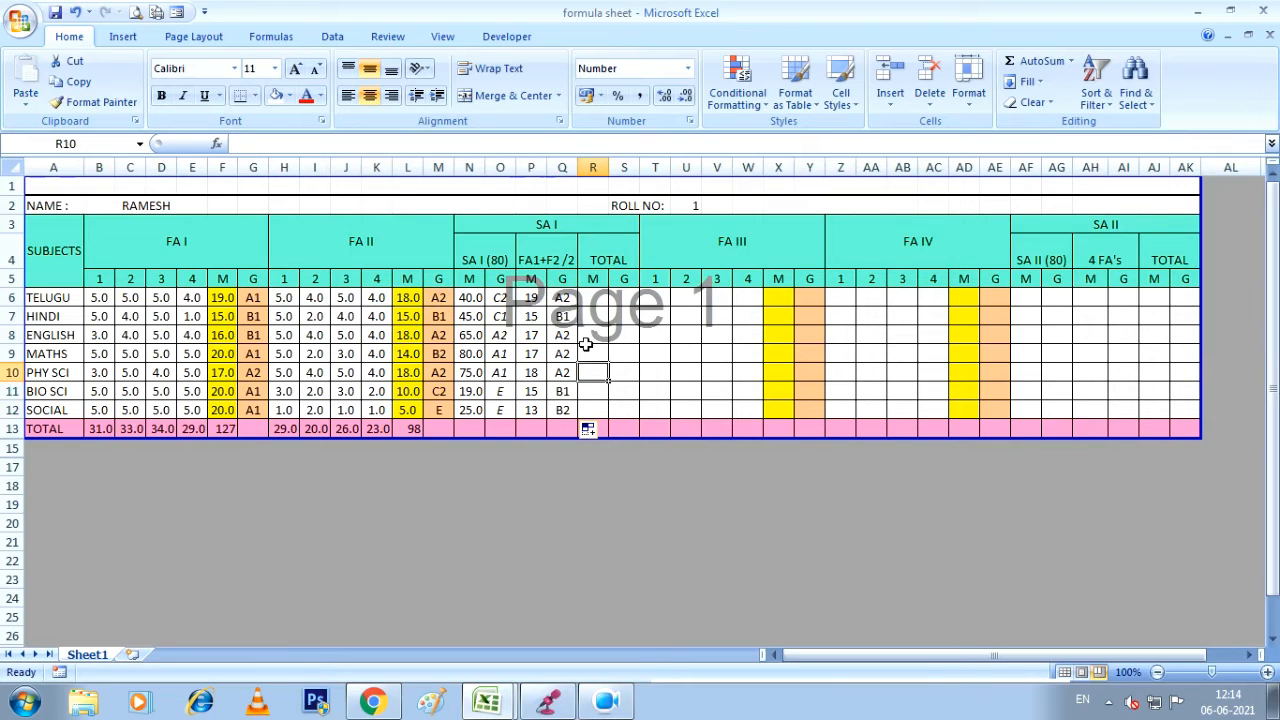
click(1108, 703)
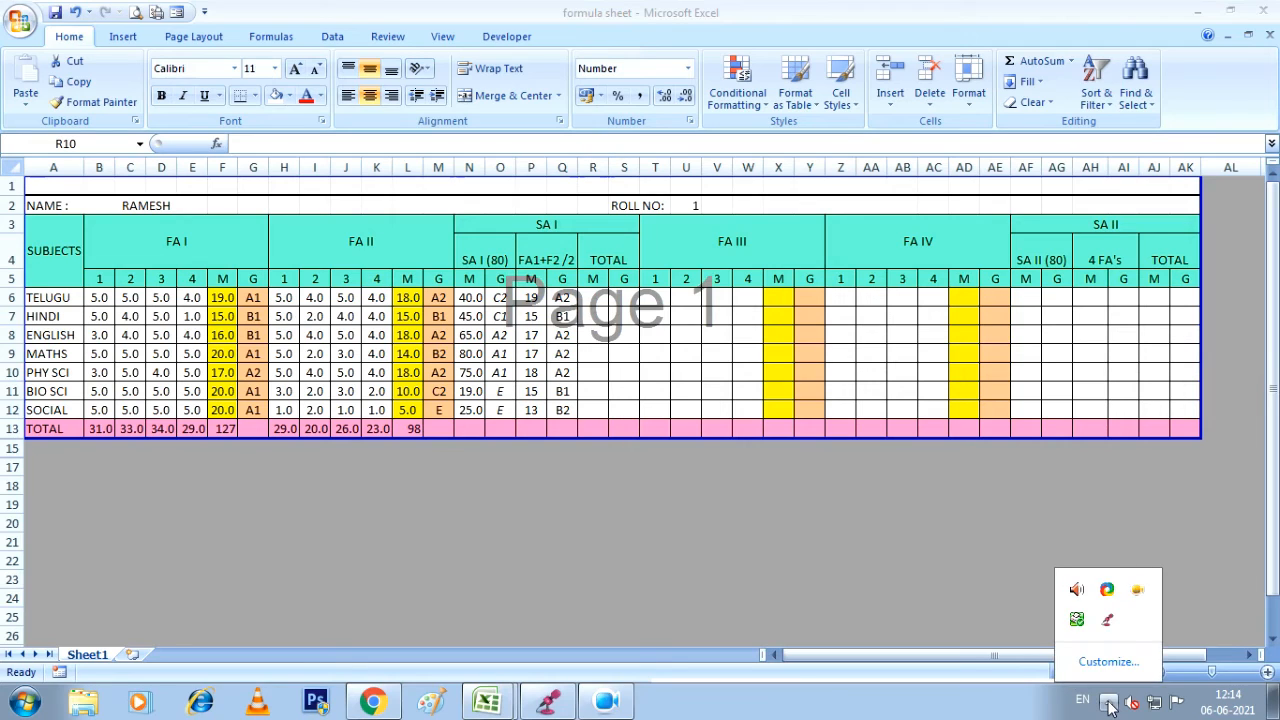
click(1108, 703)
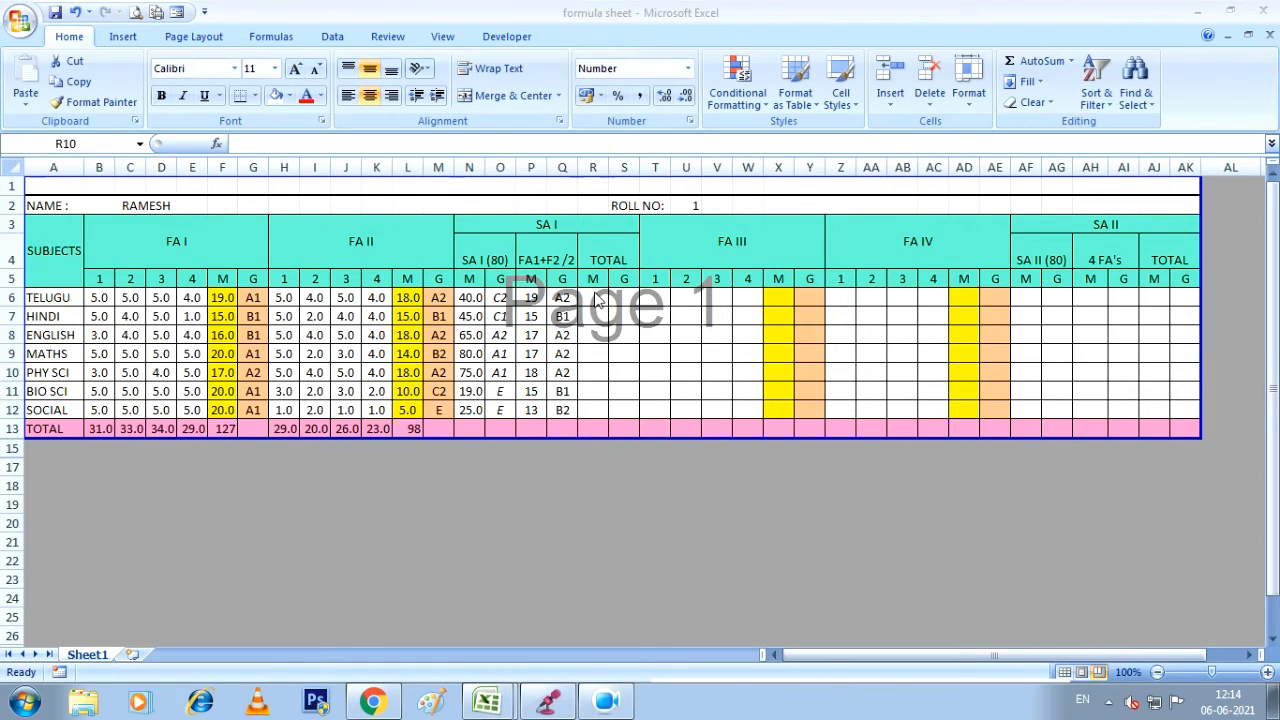
Enter the SA I total formula =N6+P6 in R6 and fill it down through R12.
click(470, 299)
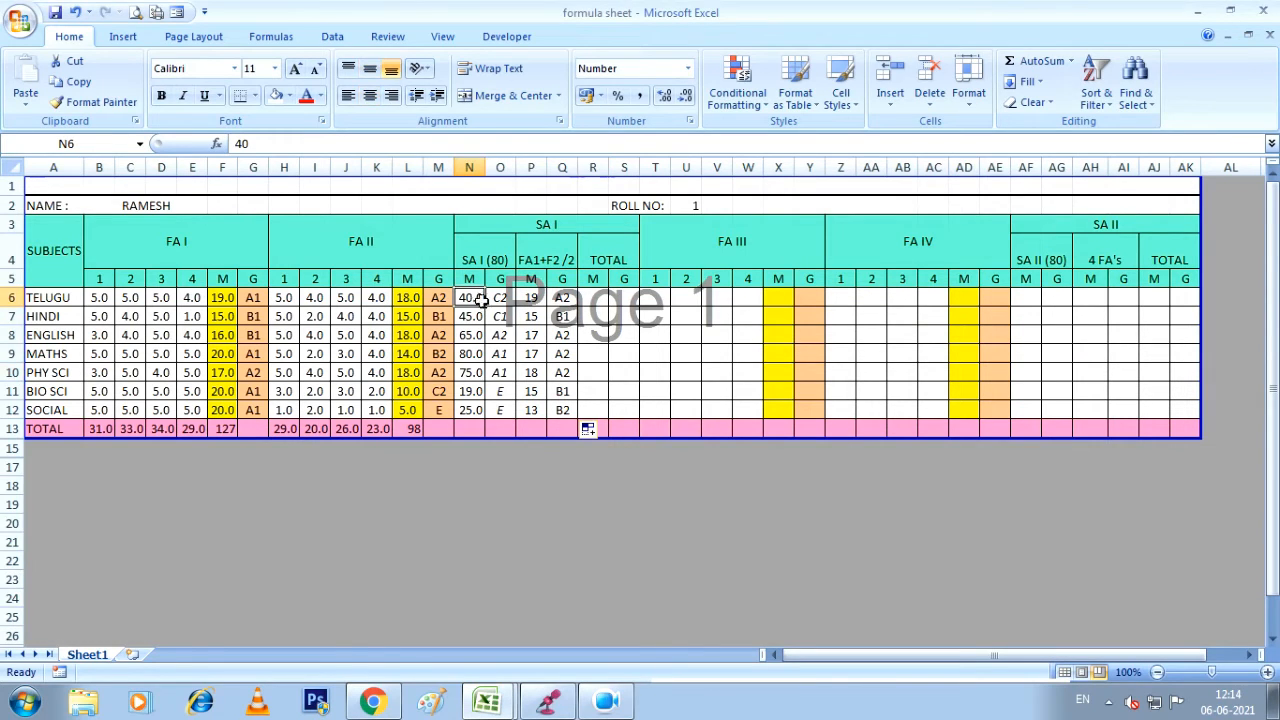
click(532, 298)
click(597, 299)
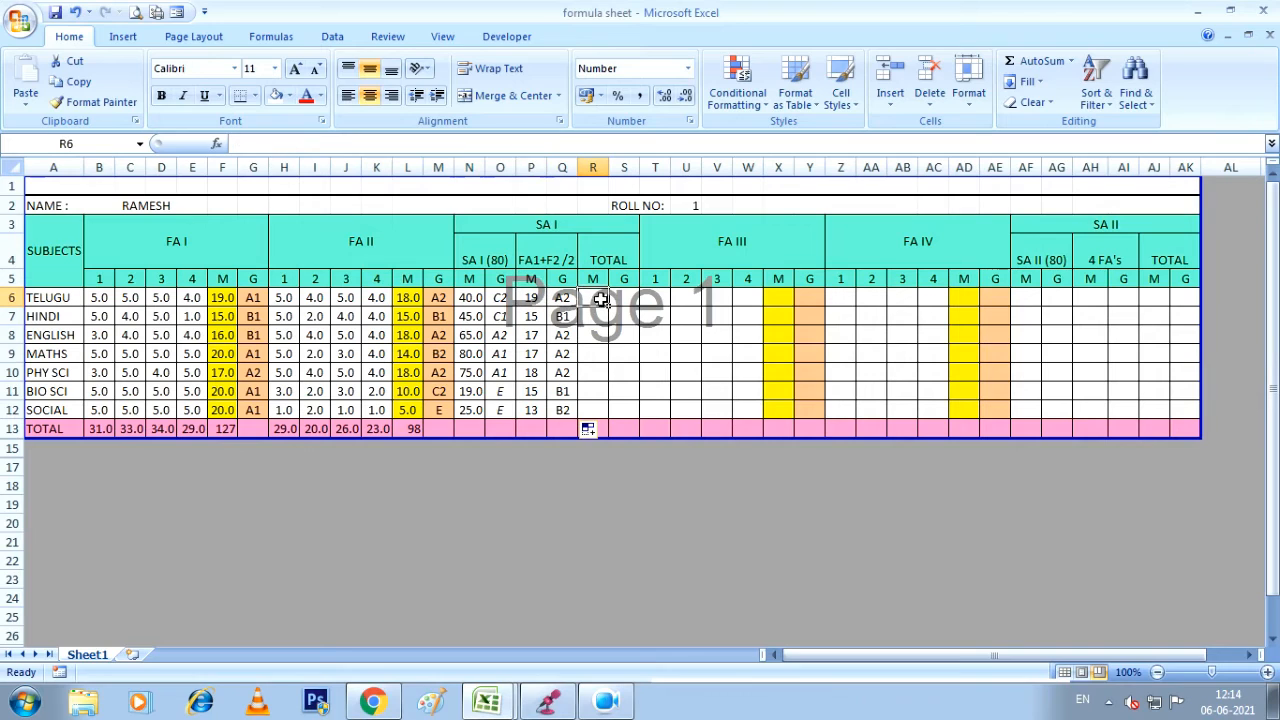
text(=)
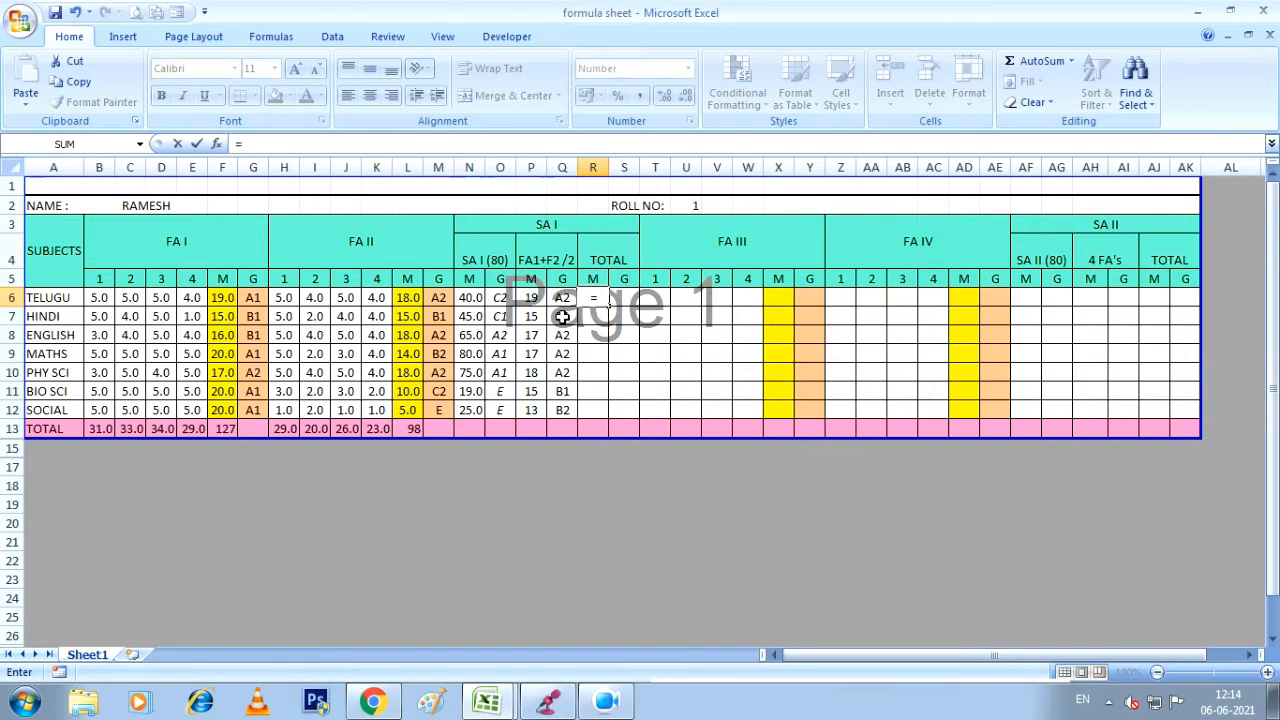
click(470, 299)
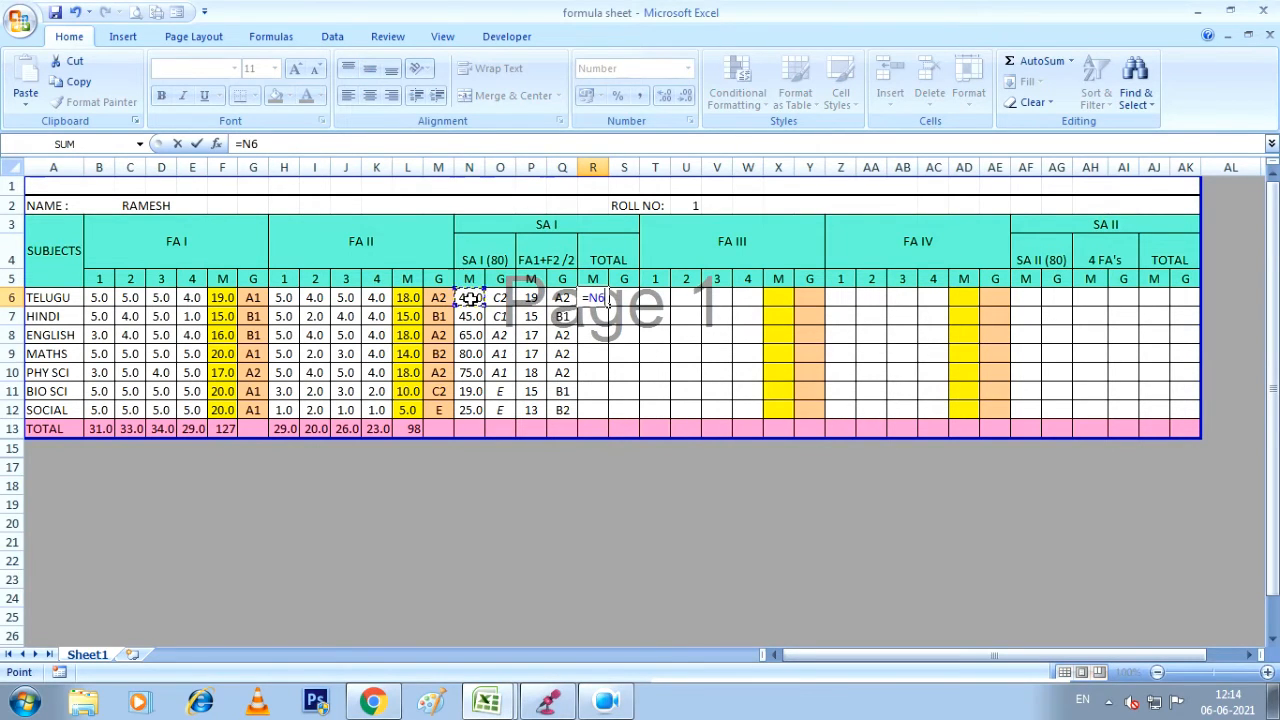
text(+)
click(537, 298)
key(Return)
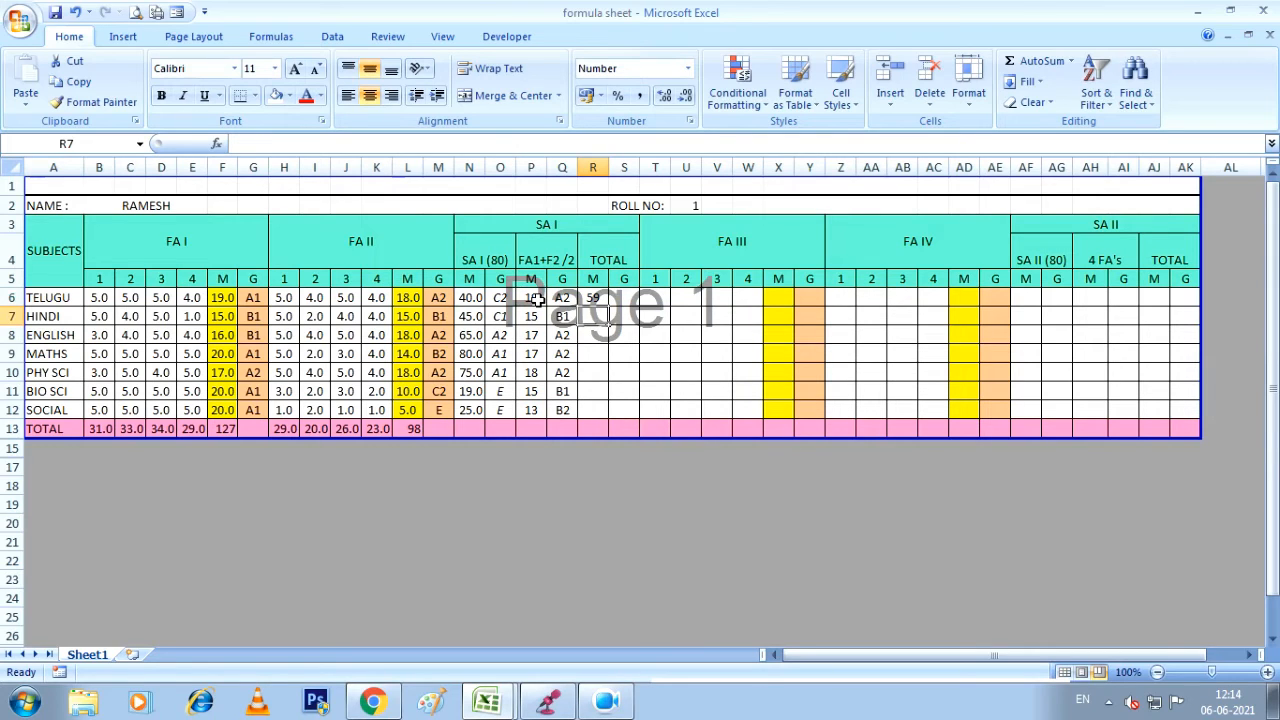
click(594, 298)
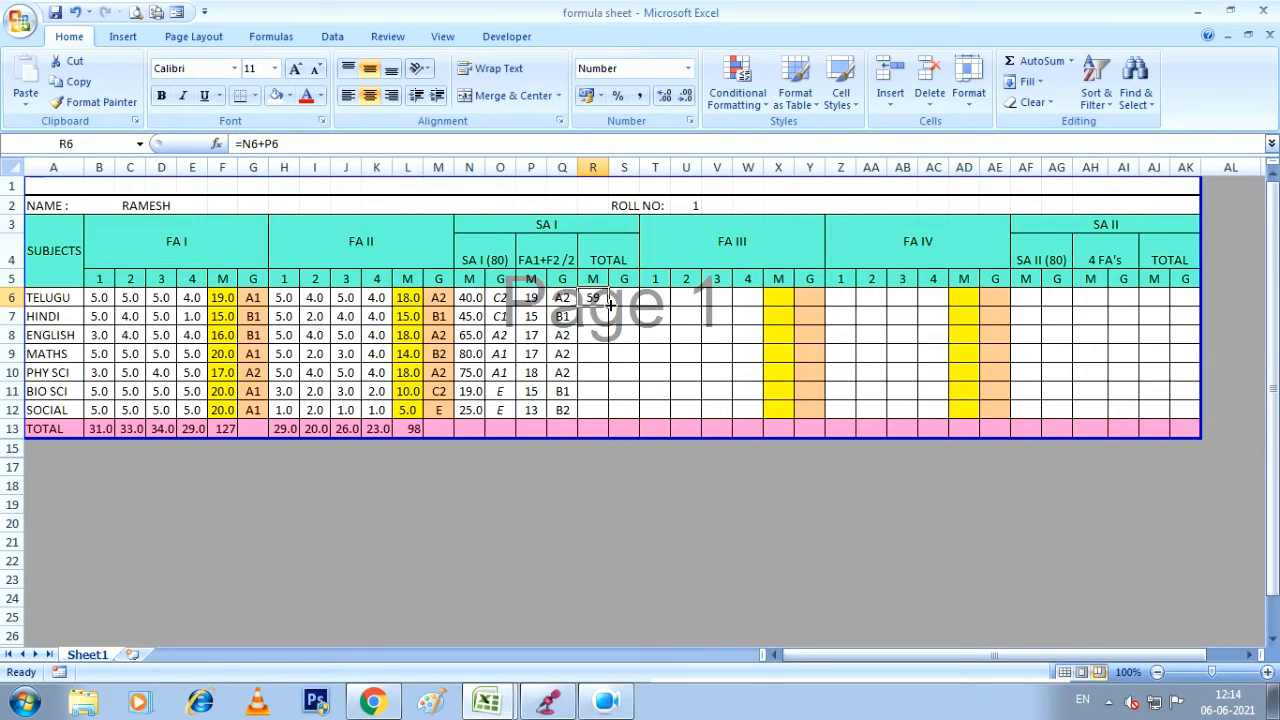
drag(609, 307, 618, 414)
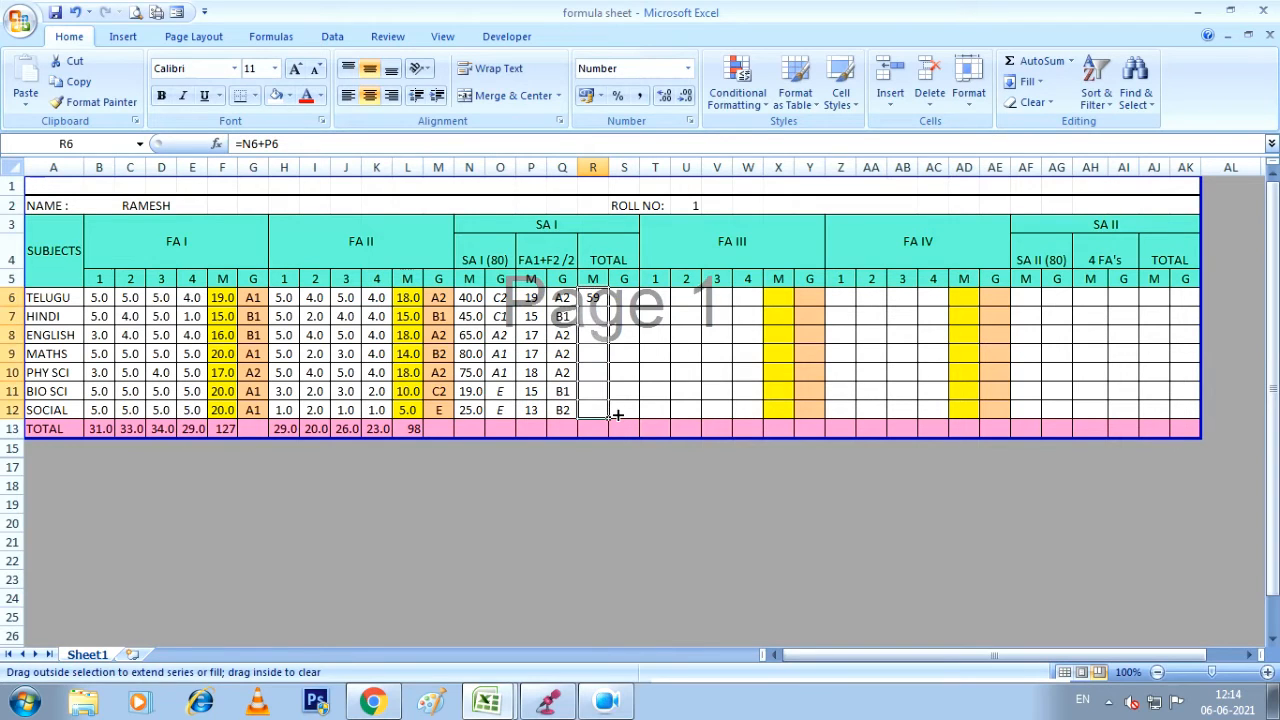
Copy the total grade formula from S6 of the FINAL SHEET IX A2_2_3 workbook into S6 of formula sheet and fill it down through S12.
click(622, 298)
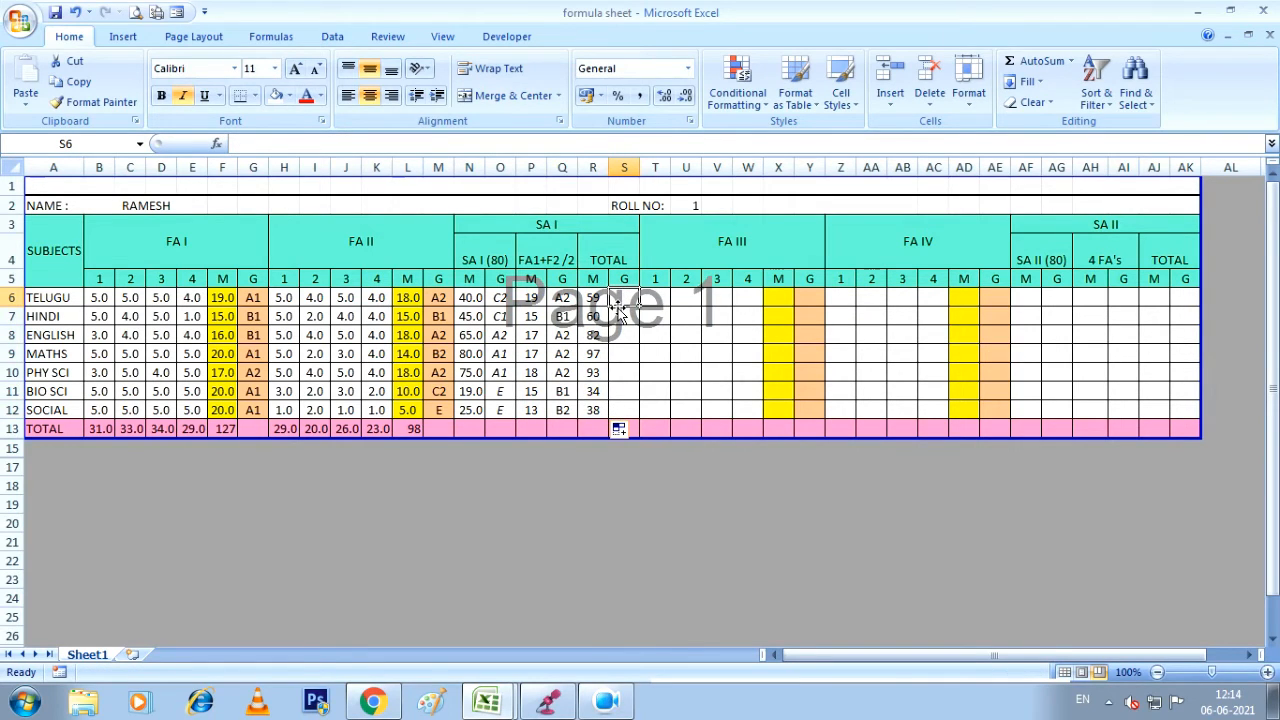
key(ctrl+Tab)
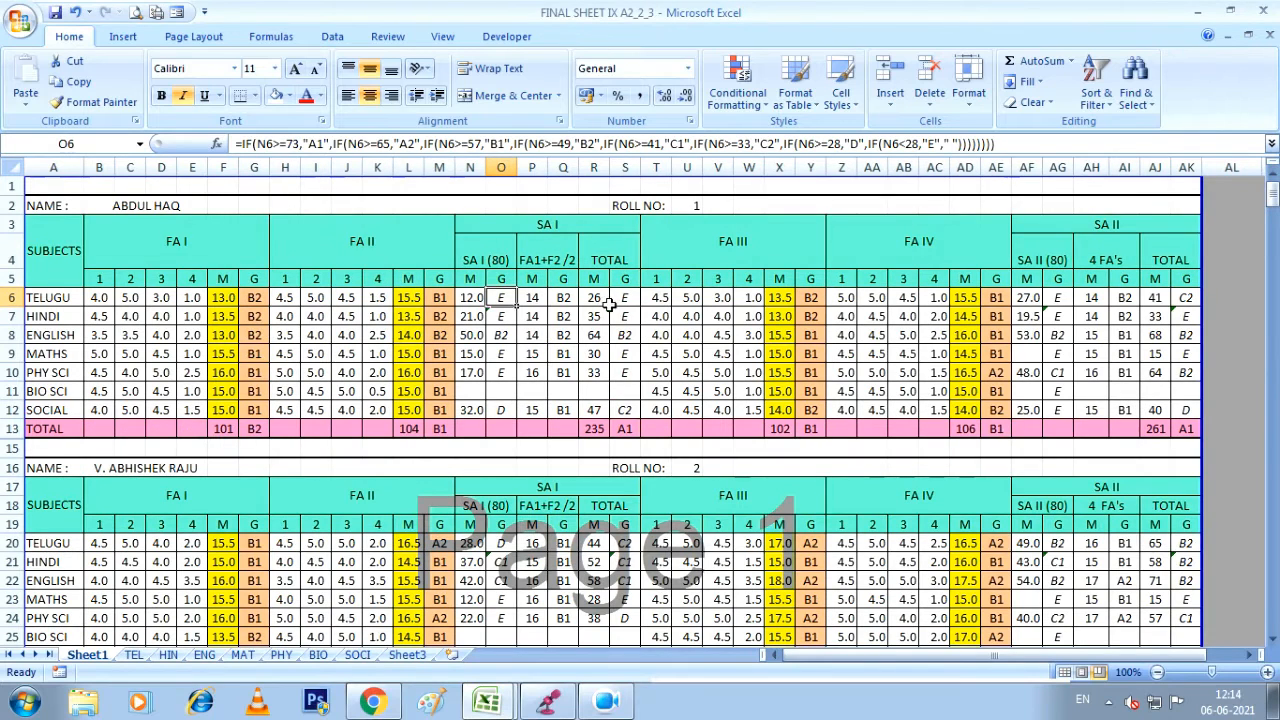
click(625, 300)
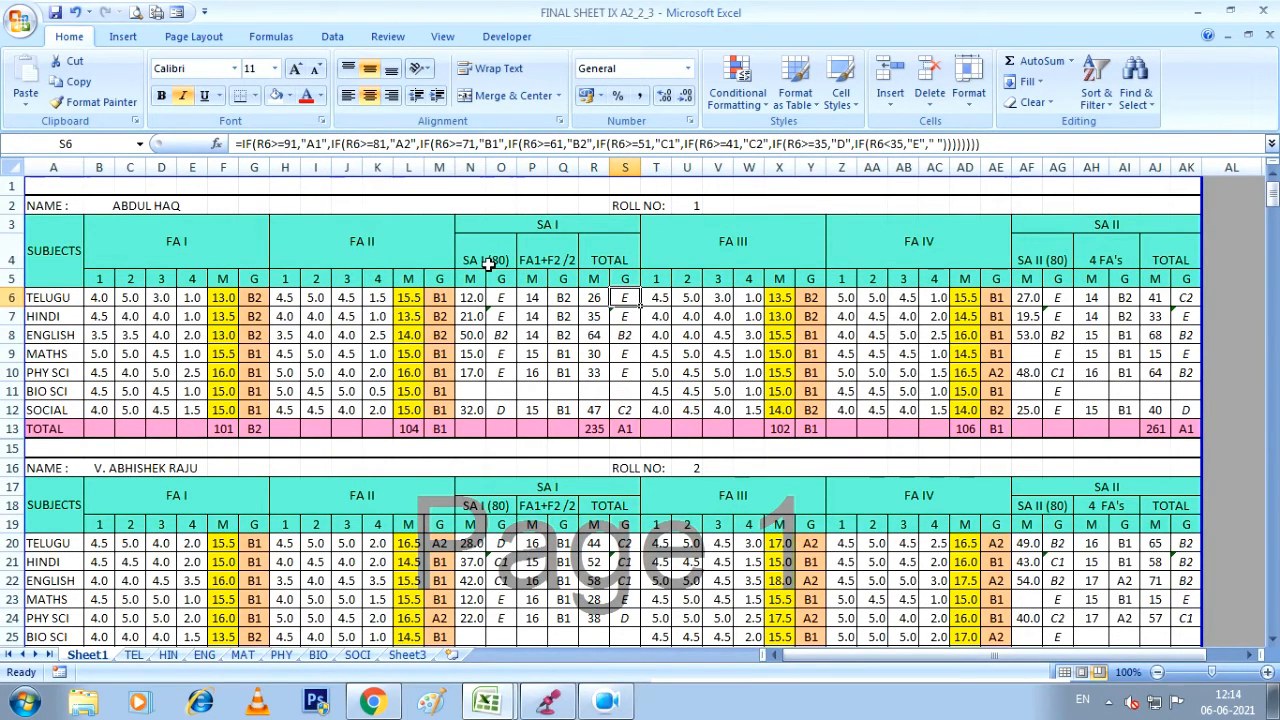
key(ctrl+c)
key(ctrl+Tab)
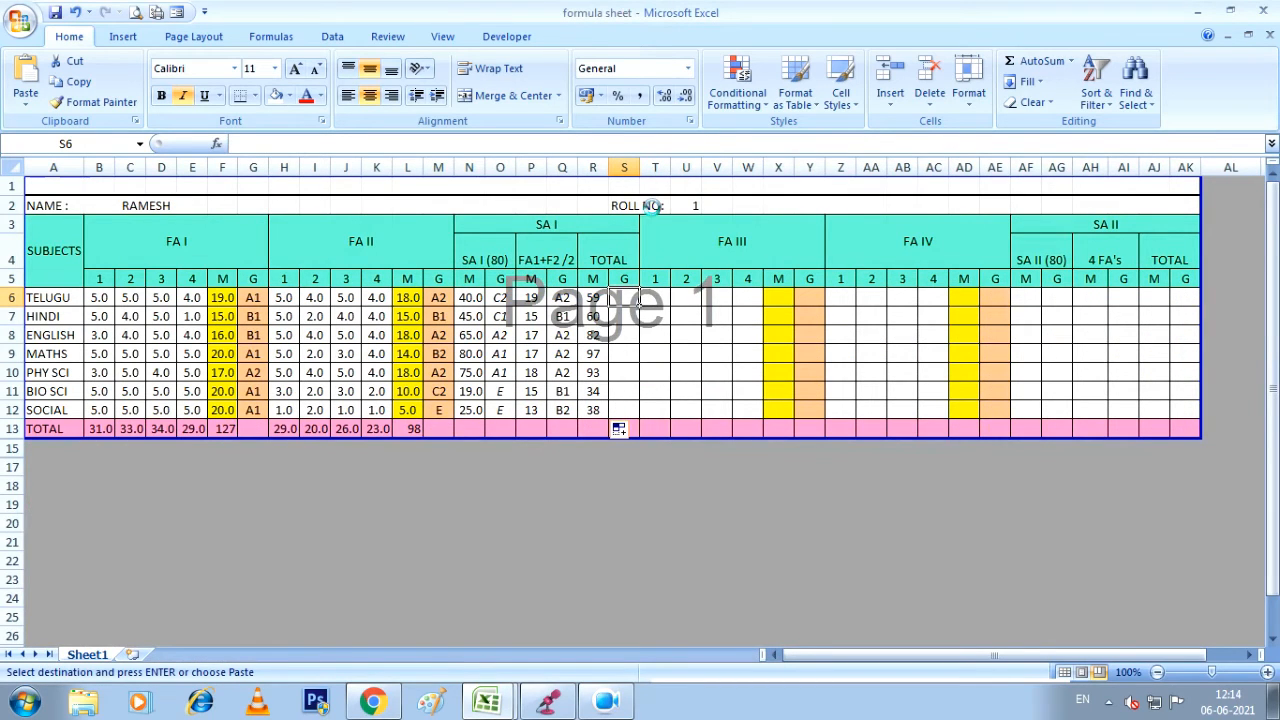
key(ctrl+v)
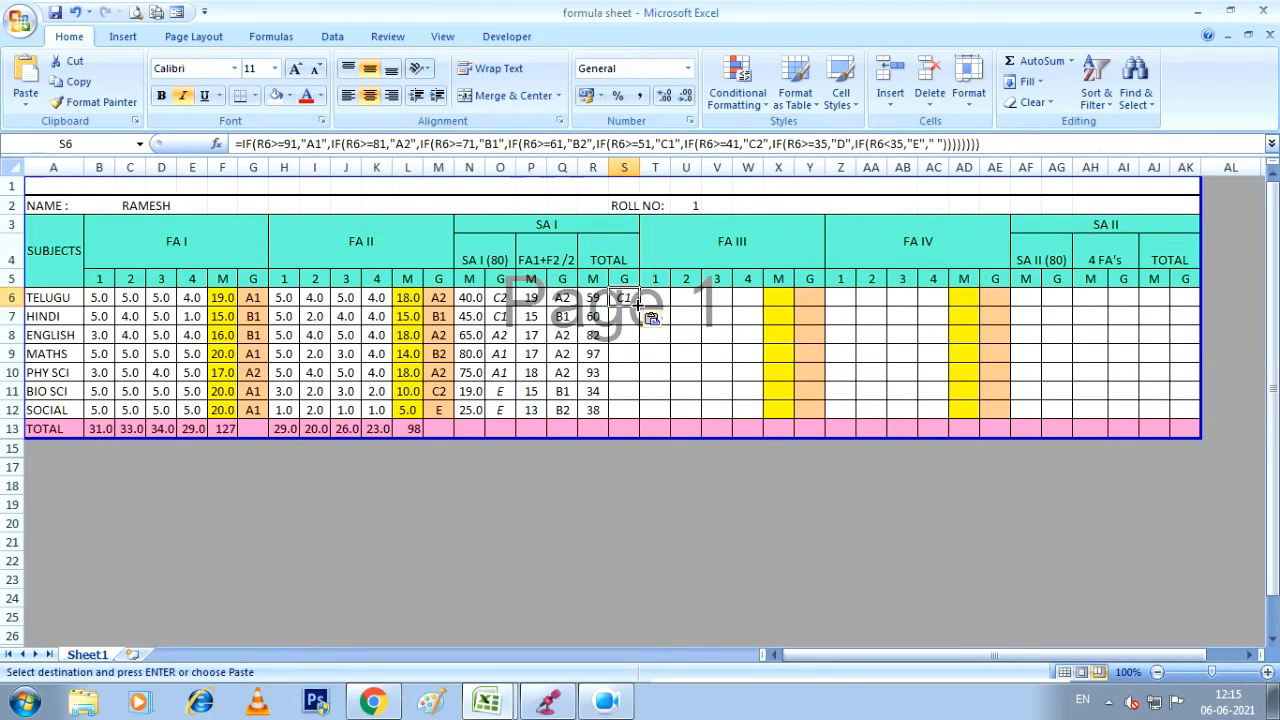
drag(638, 303, 645, 415)
click(655, 368)
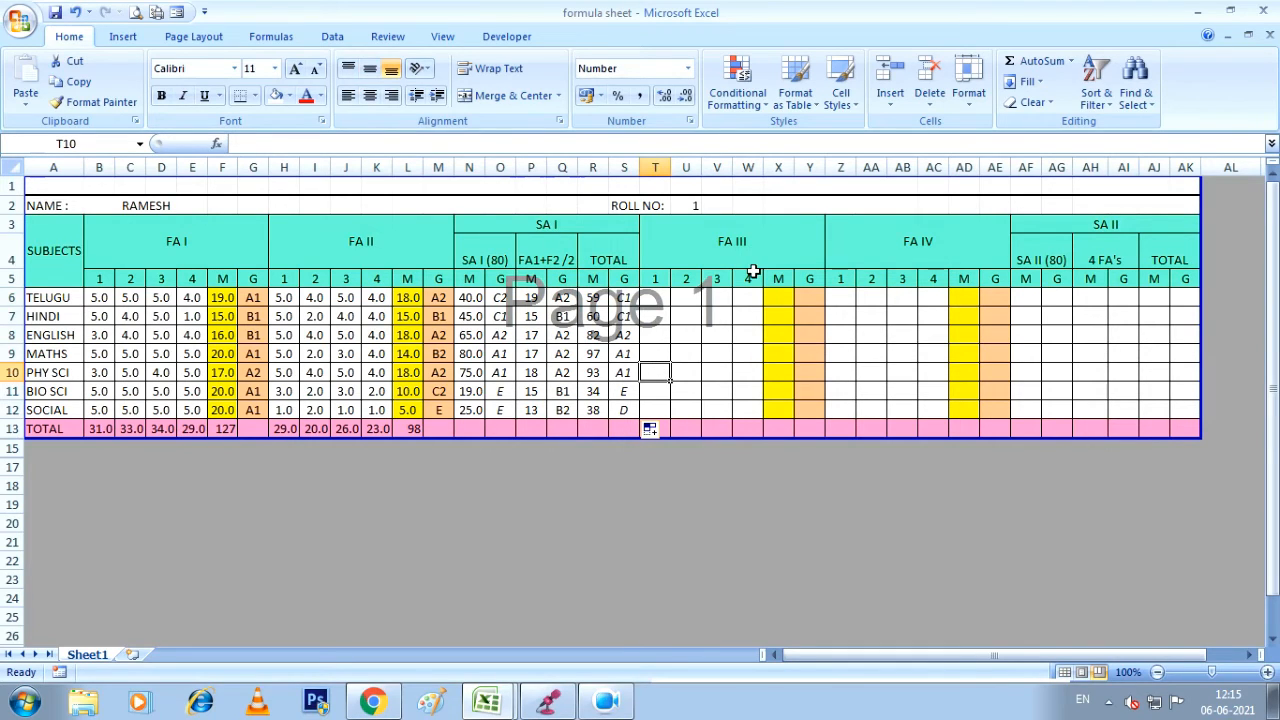
Copy the column total formula from H13 into N13 and reduce its number format to no decimal places.
click(274, 430)
key(ctrl+c)
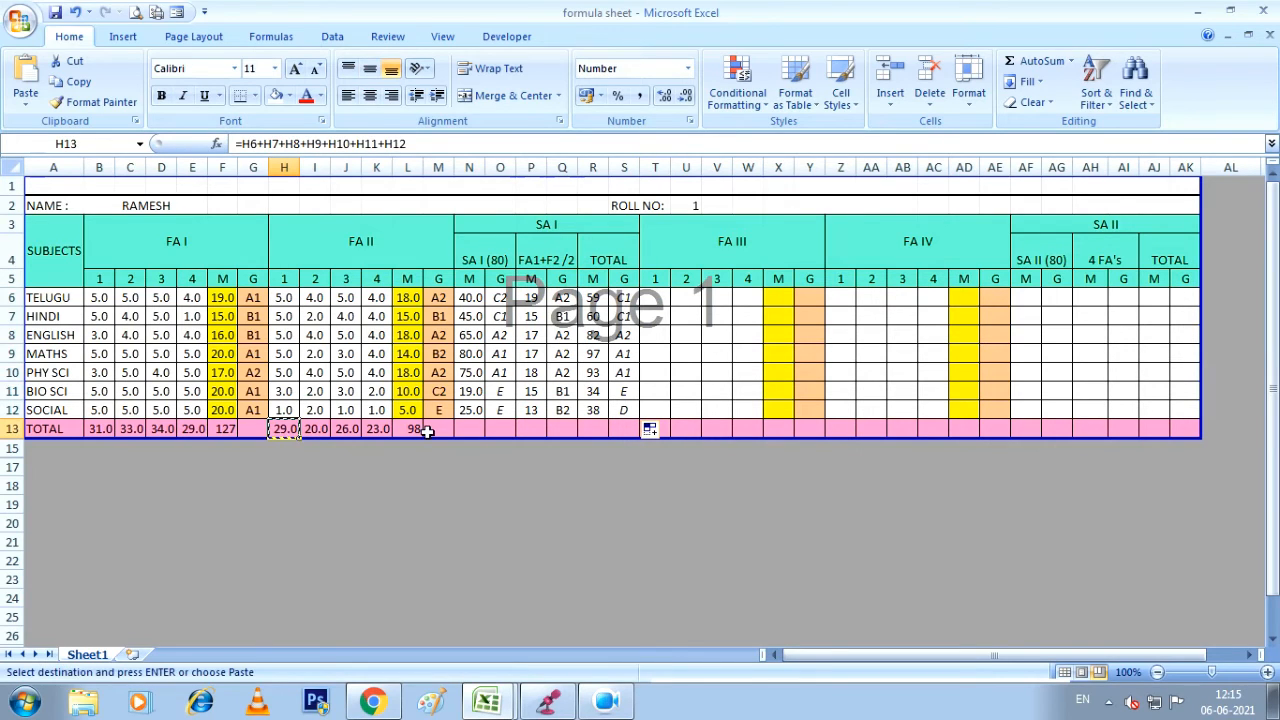
click(470, 428)
key(ctrl+v)
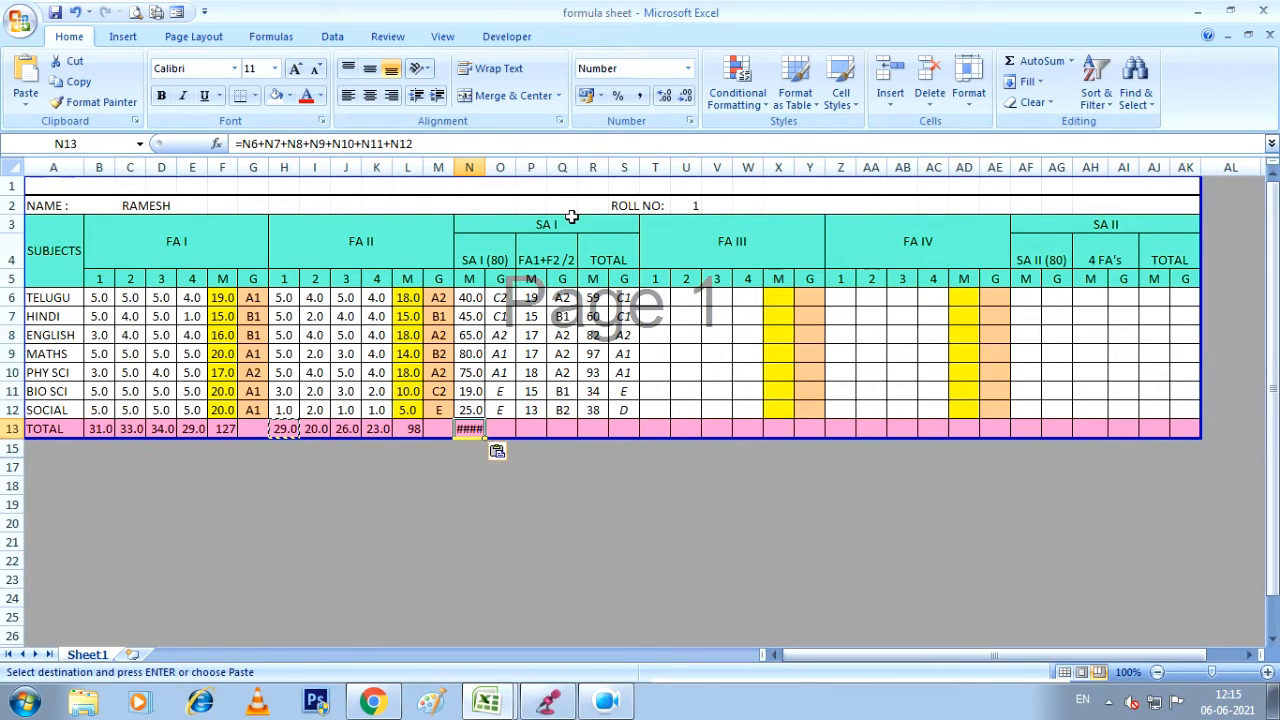
click(686, 95)
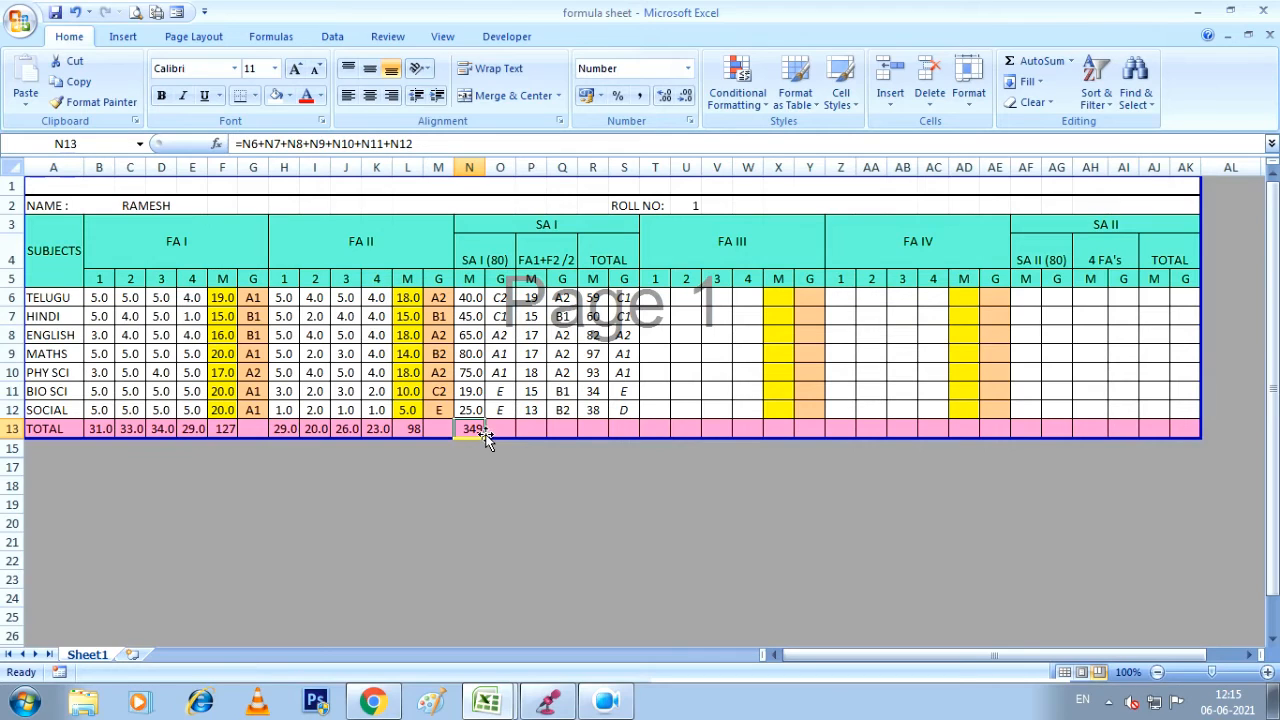
click(531, 431)
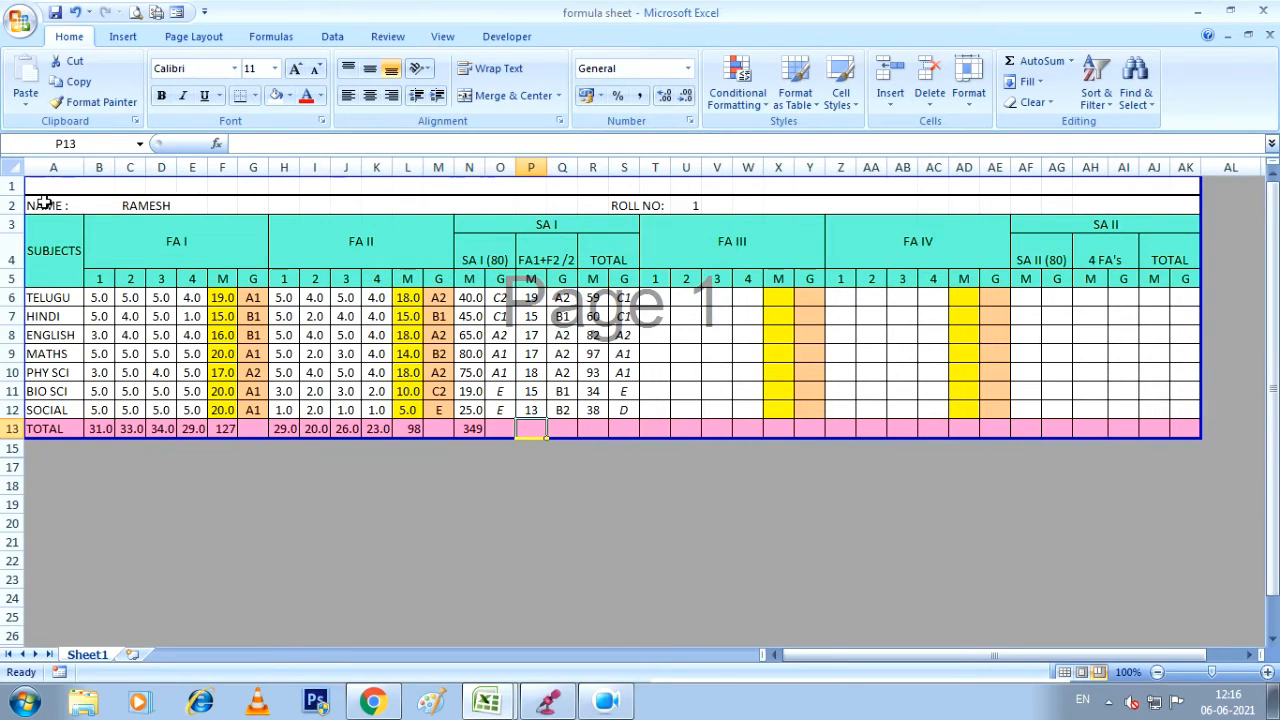
Copy the whole student marks block A2:AK13 and paste it starting at A17.
drag(43, 203, 1178, 427)
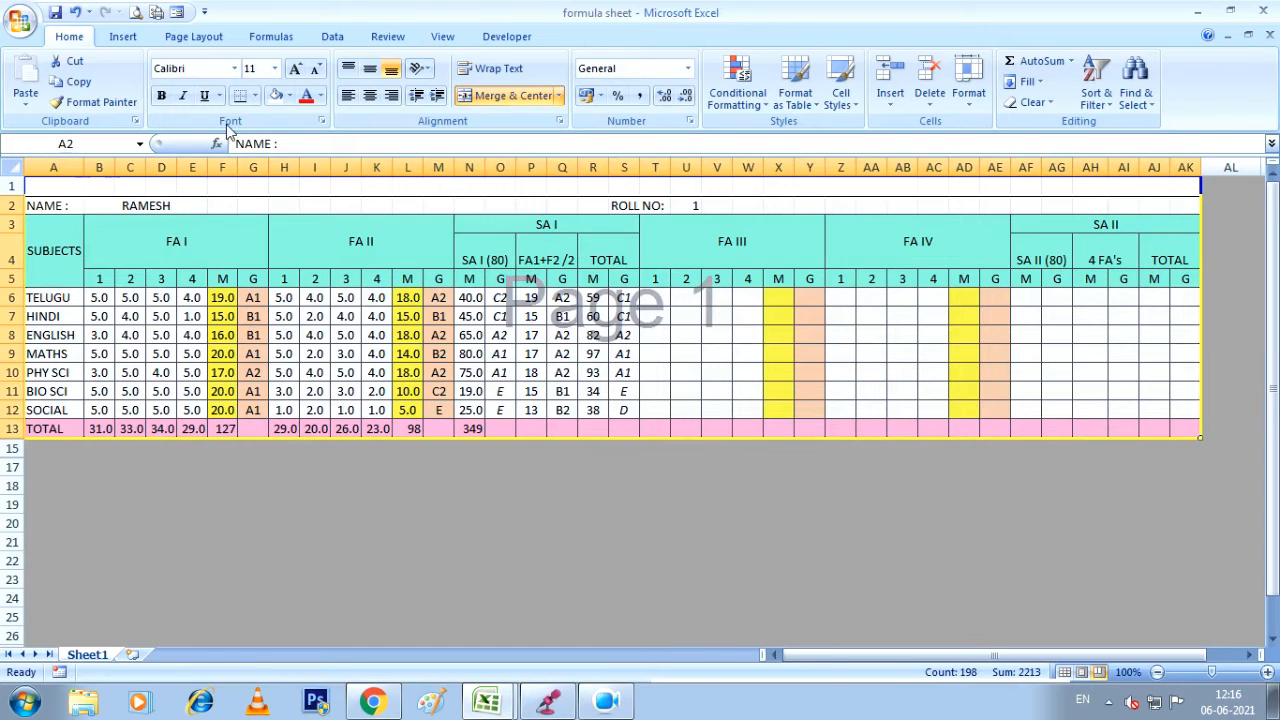
click(79, 83)
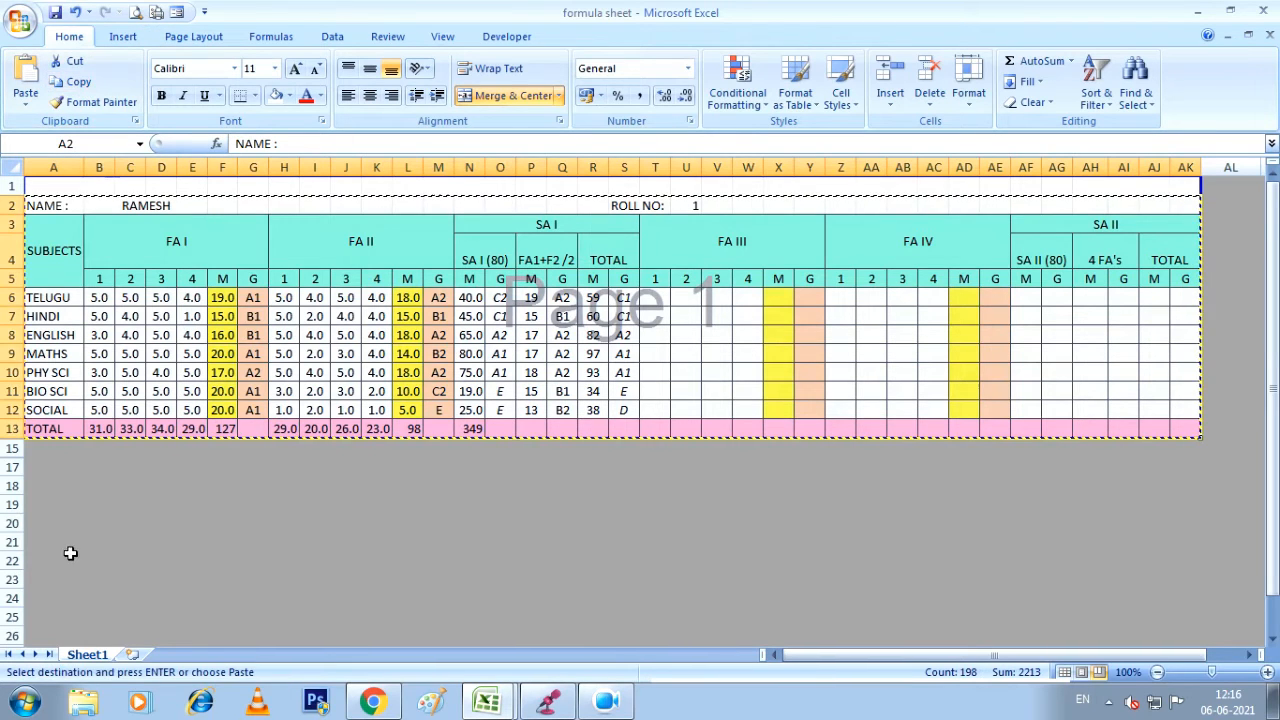
click(30, 466)
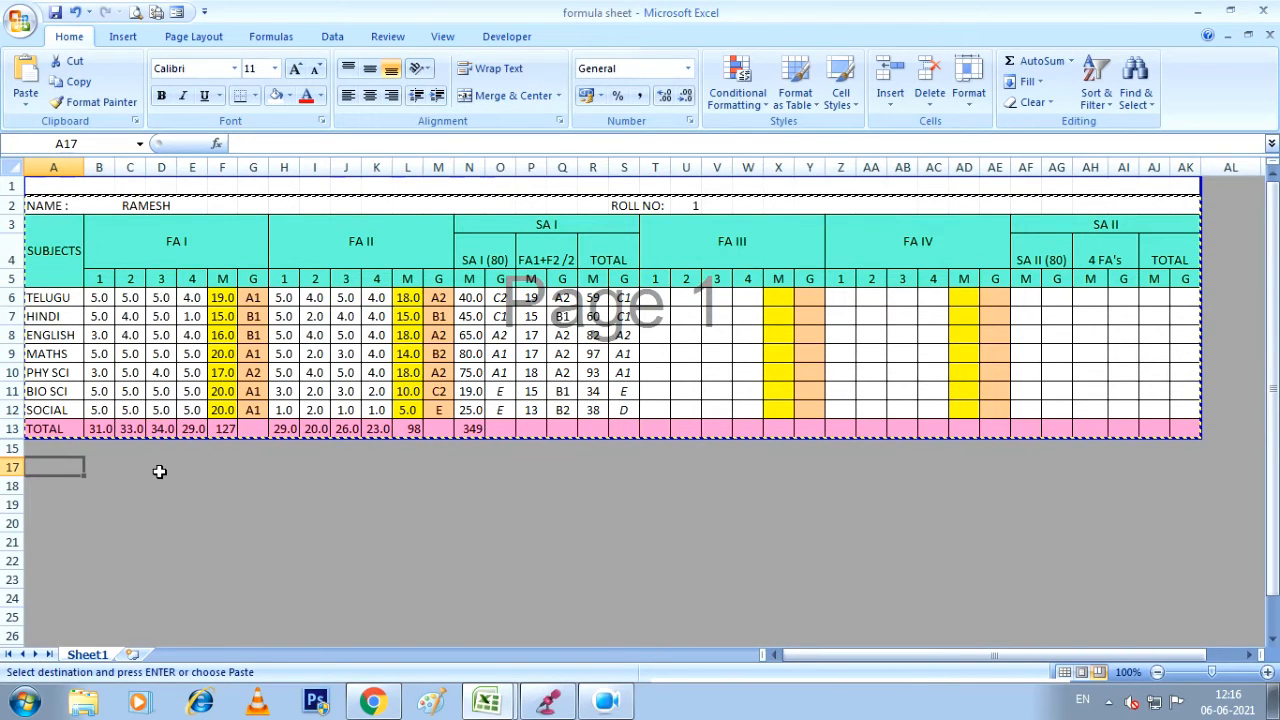
click(28, 72)
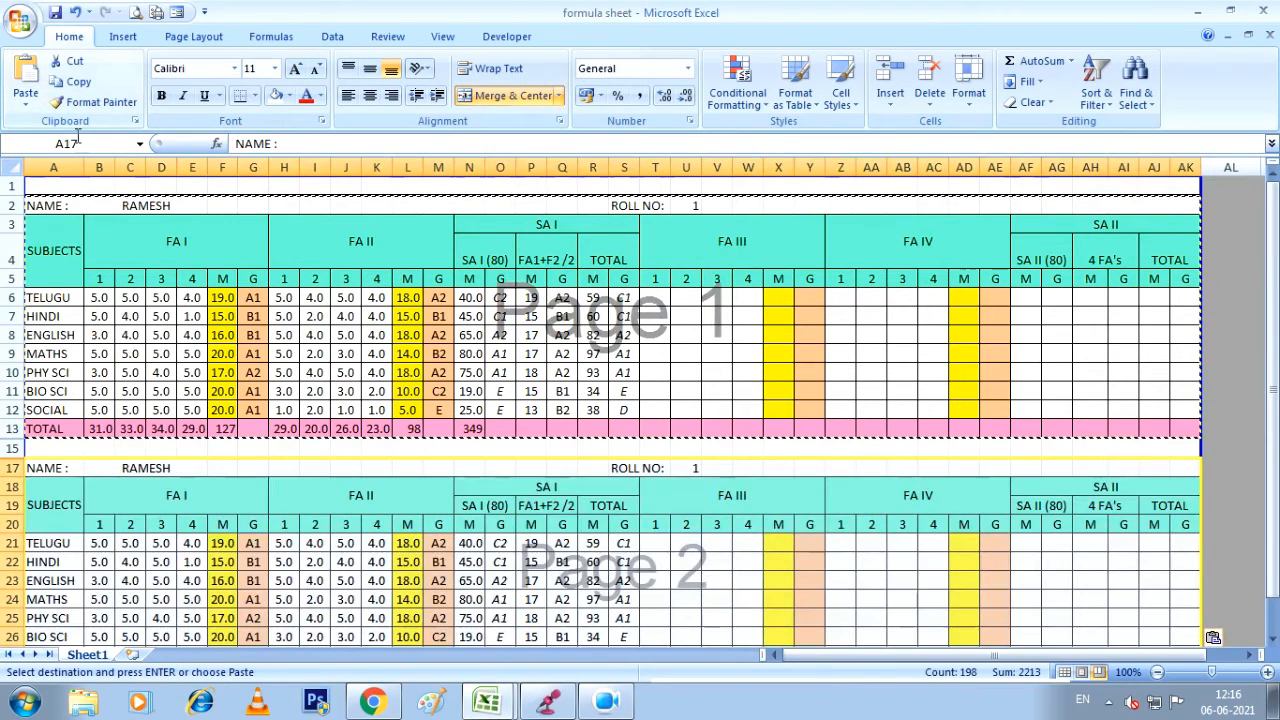
scroll(370, 424, down, 3)
scroll(370, 424, down, 1)
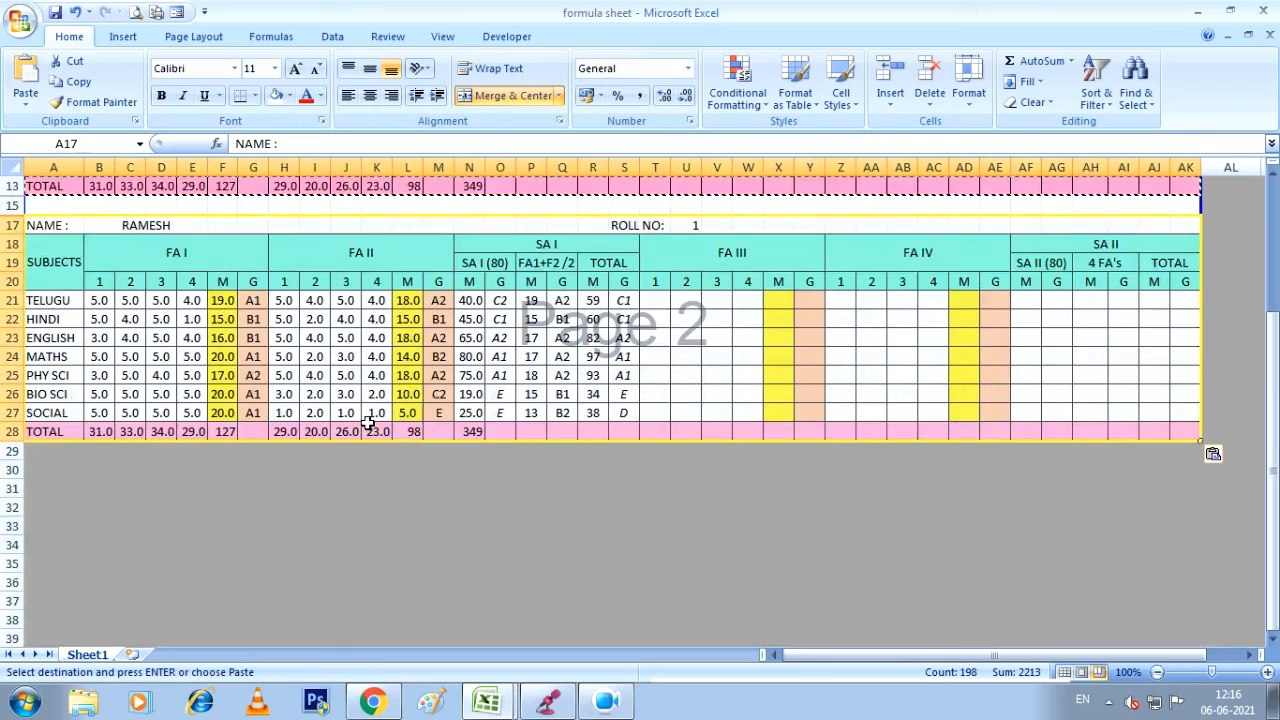
Paste two more copies of the student marks block, starting at A30 and A43.
click(40, 471)
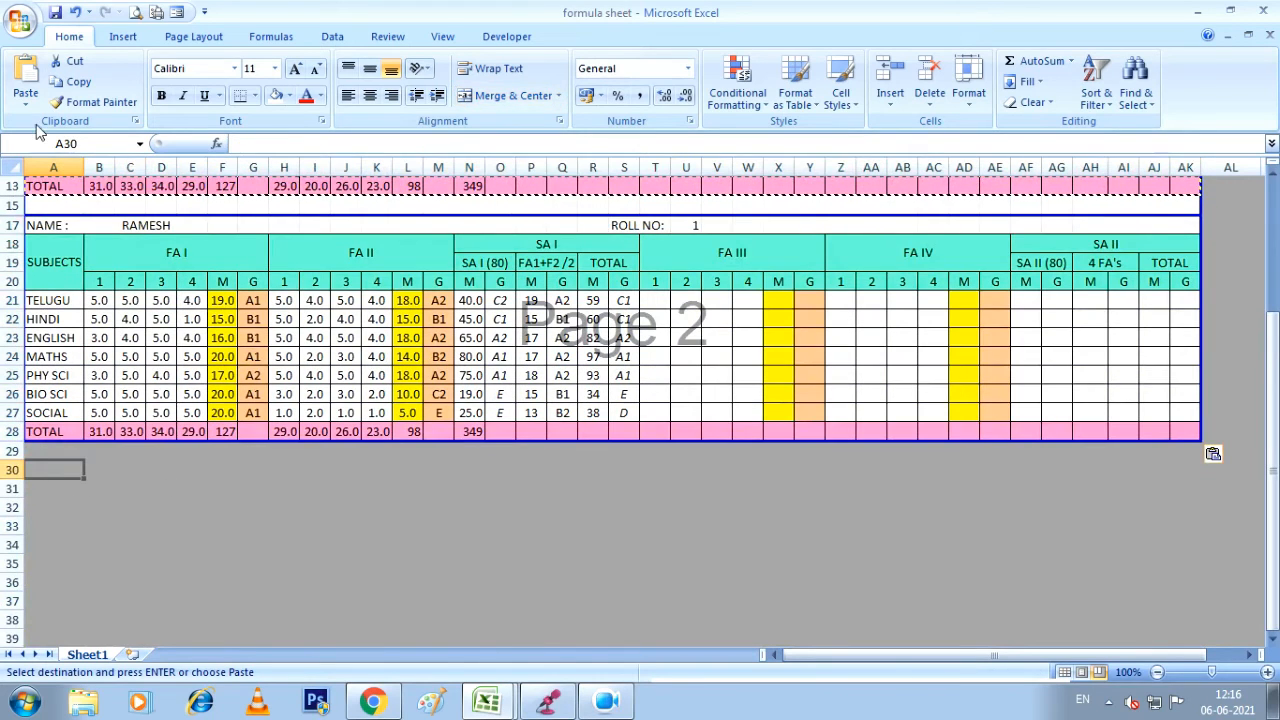
click(28, 72)
scroll(115, 250, down, 4)
scroll(115, 250, down, 4)
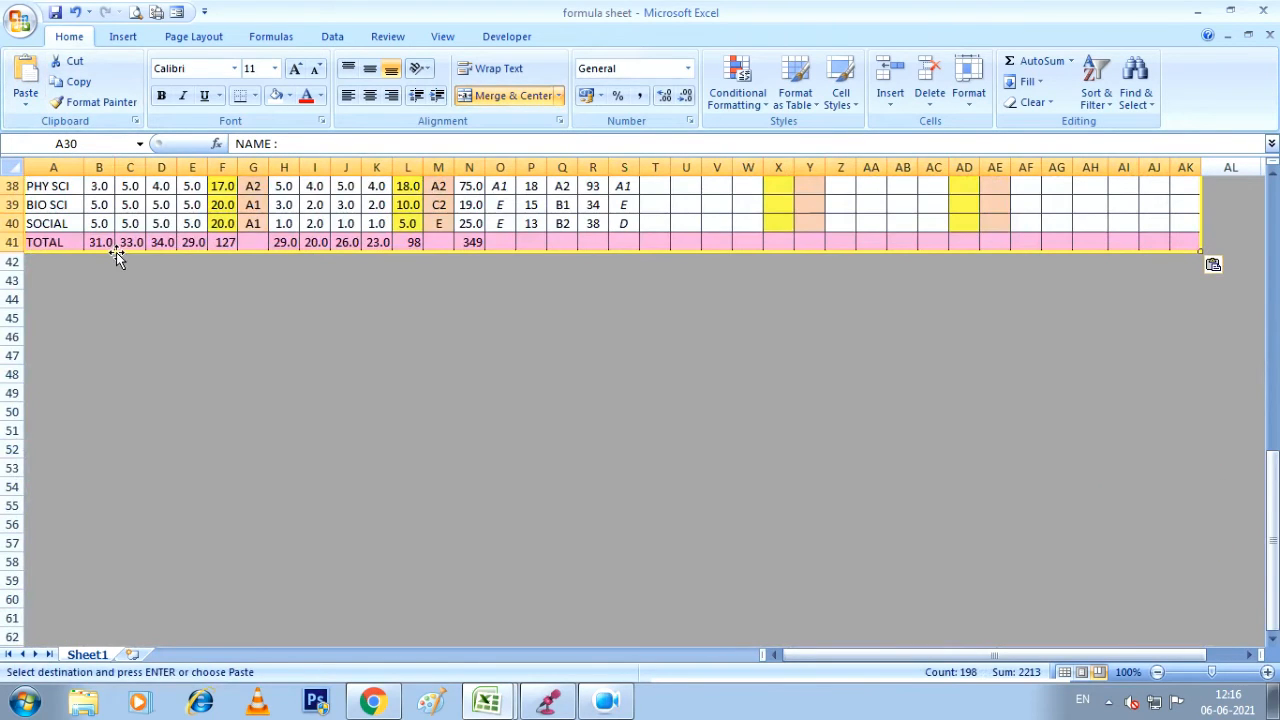
click(46, 280)
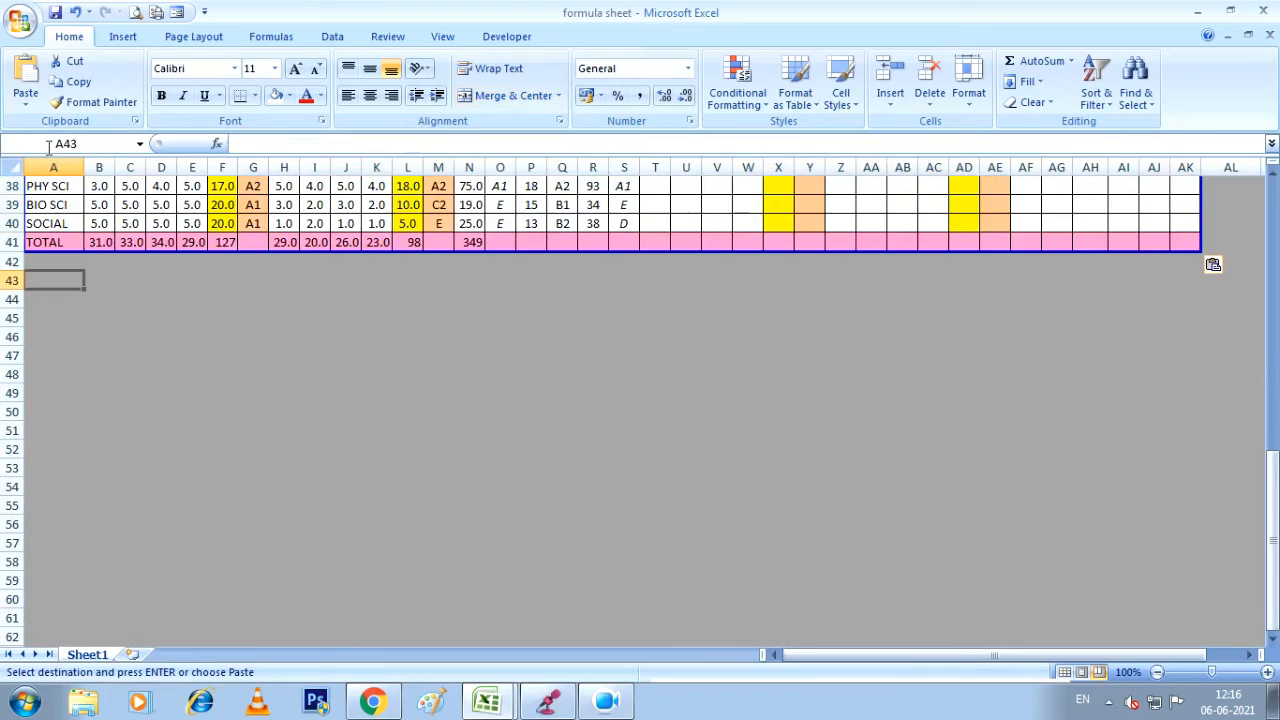
click(26, 80)
scroll(306, 383, up, 2)
scroll(311, 388, up, 10)
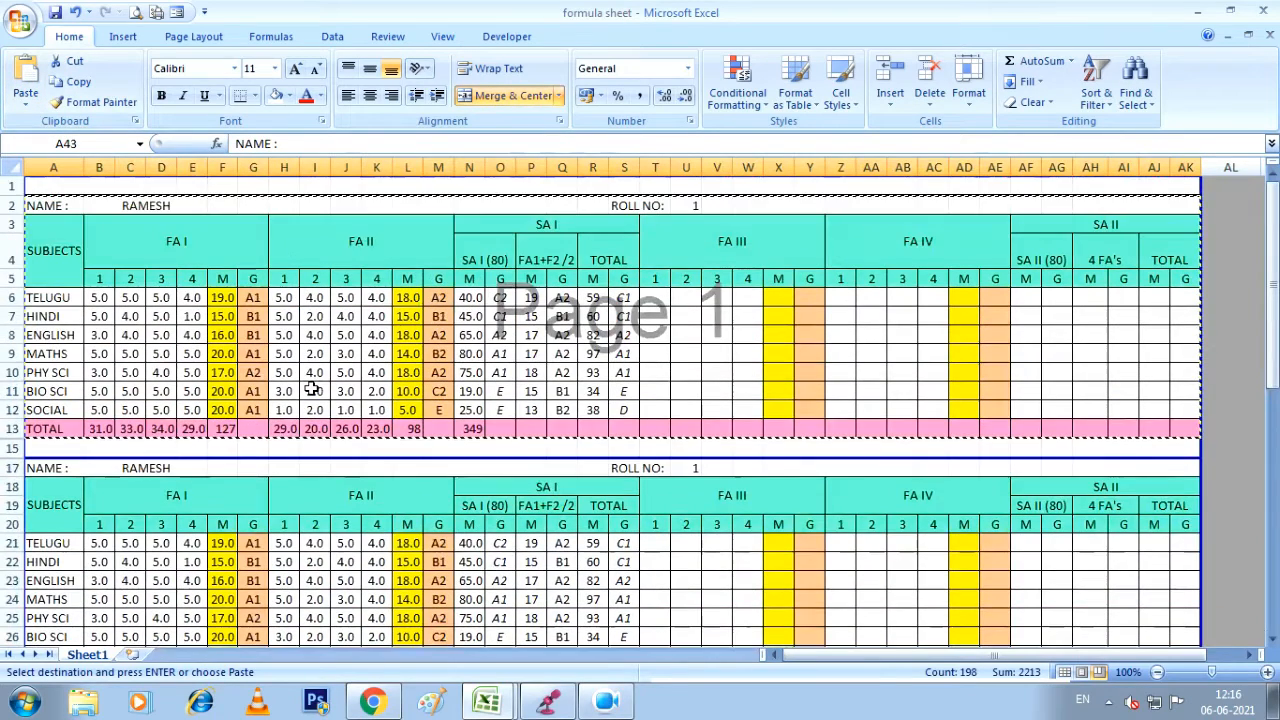
scroll(223, 423, down, 10)
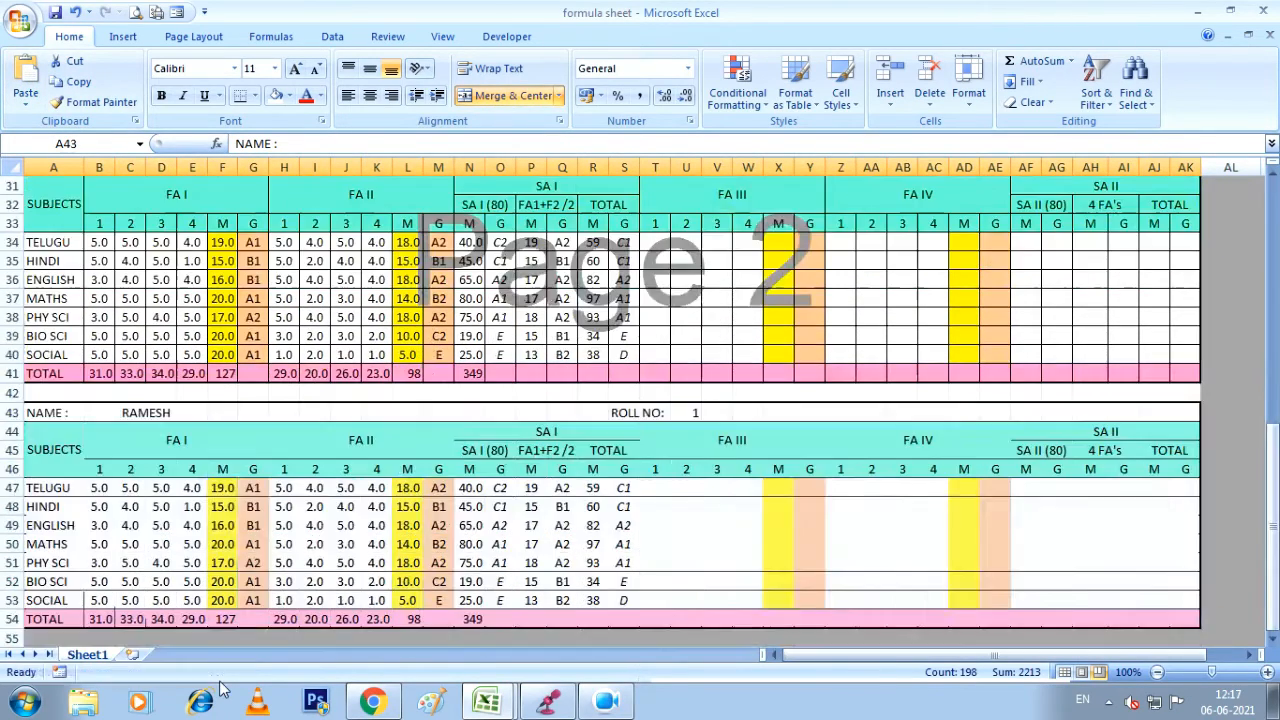
scroll(191, 434, up, 6)
scroll(194, 451, up, 5)
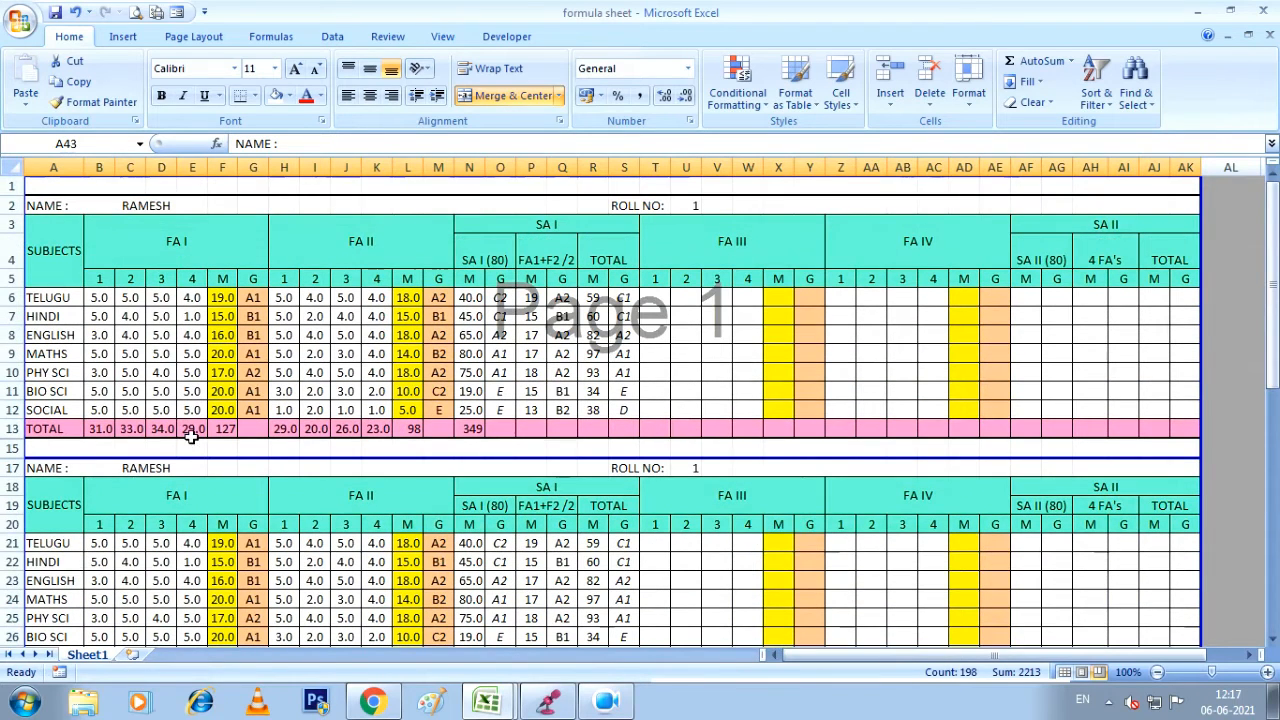
Replace the name in B17 of the second block with the second student's name.
click(194, 462)
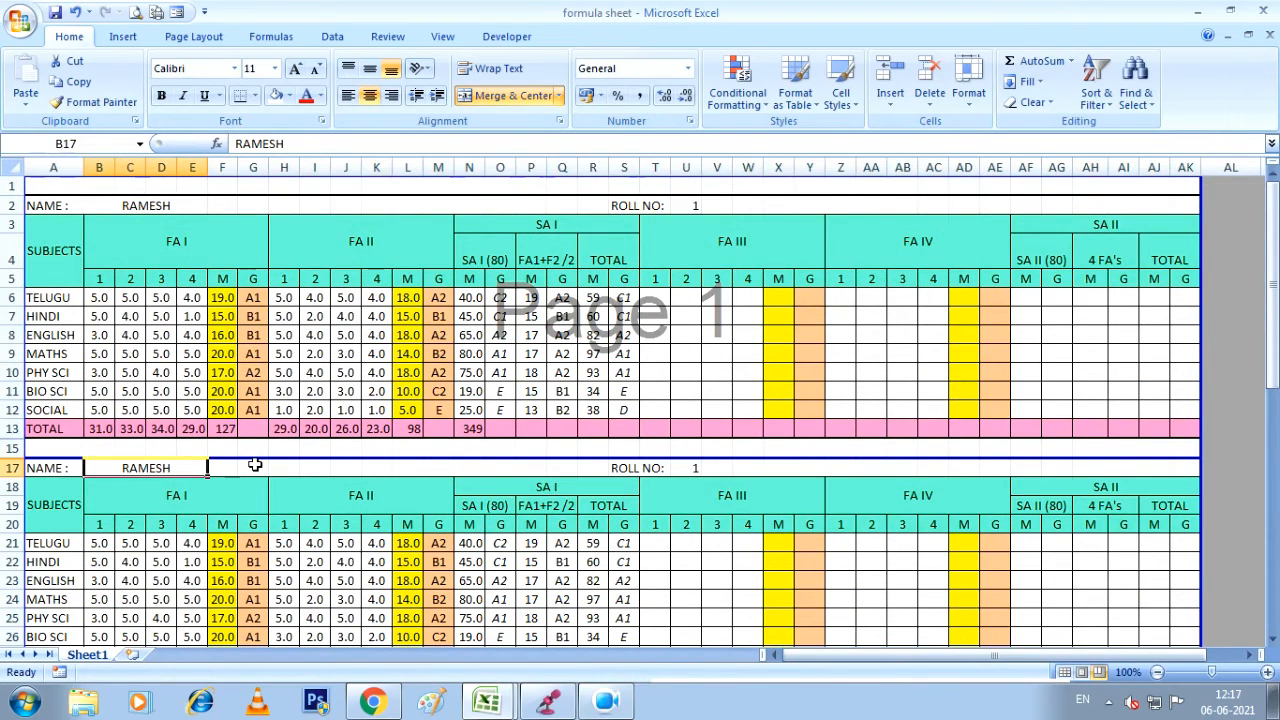
text(sa)
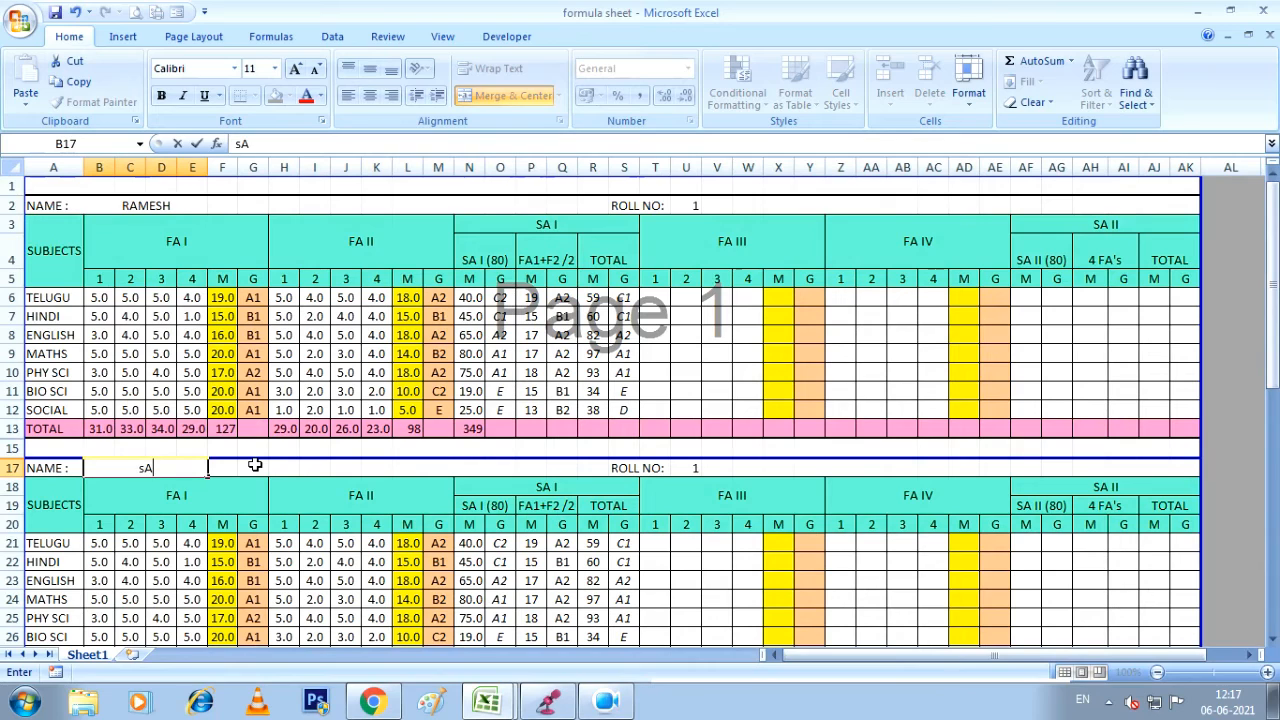
key(BackSpace)
key(BackSpace)
text(SATHISH)
Set the second student's roll number in U17 to 2.
key(Right)
key(Right)
key(Right)
key(Right)
key(Right)
key(Right)
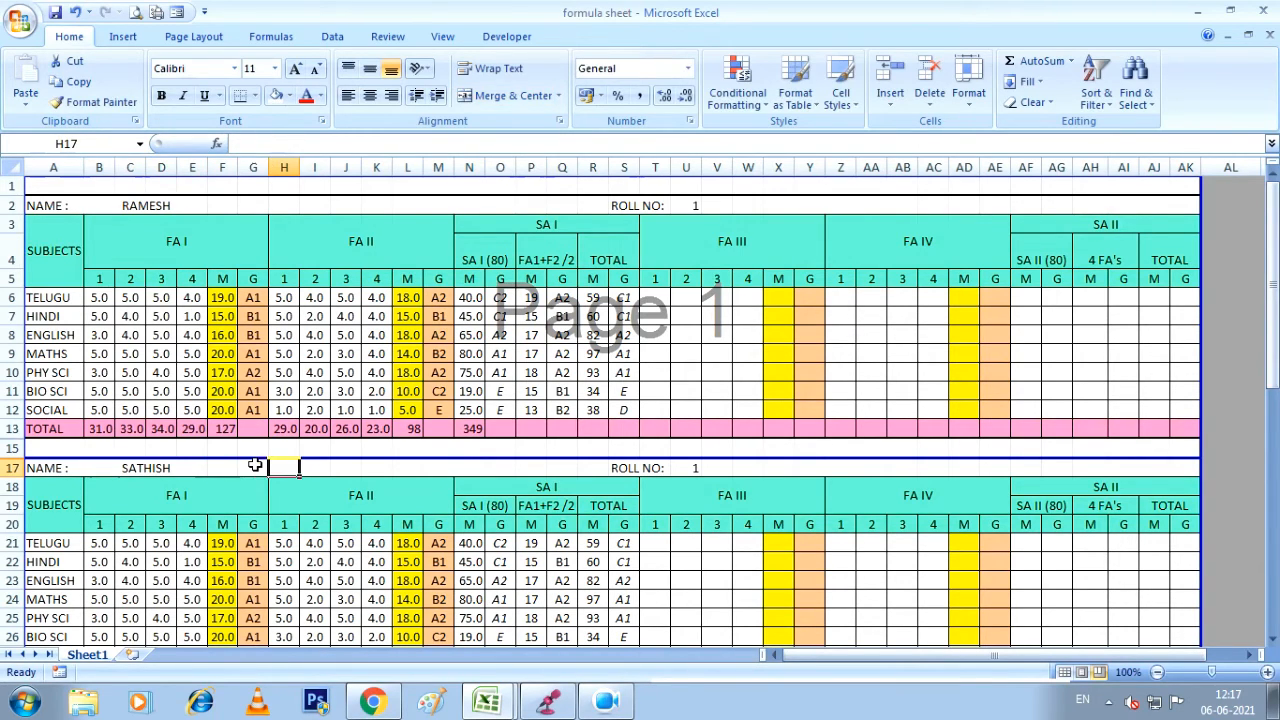
key(Right)
key(Right)
key(Right)
key(Right)
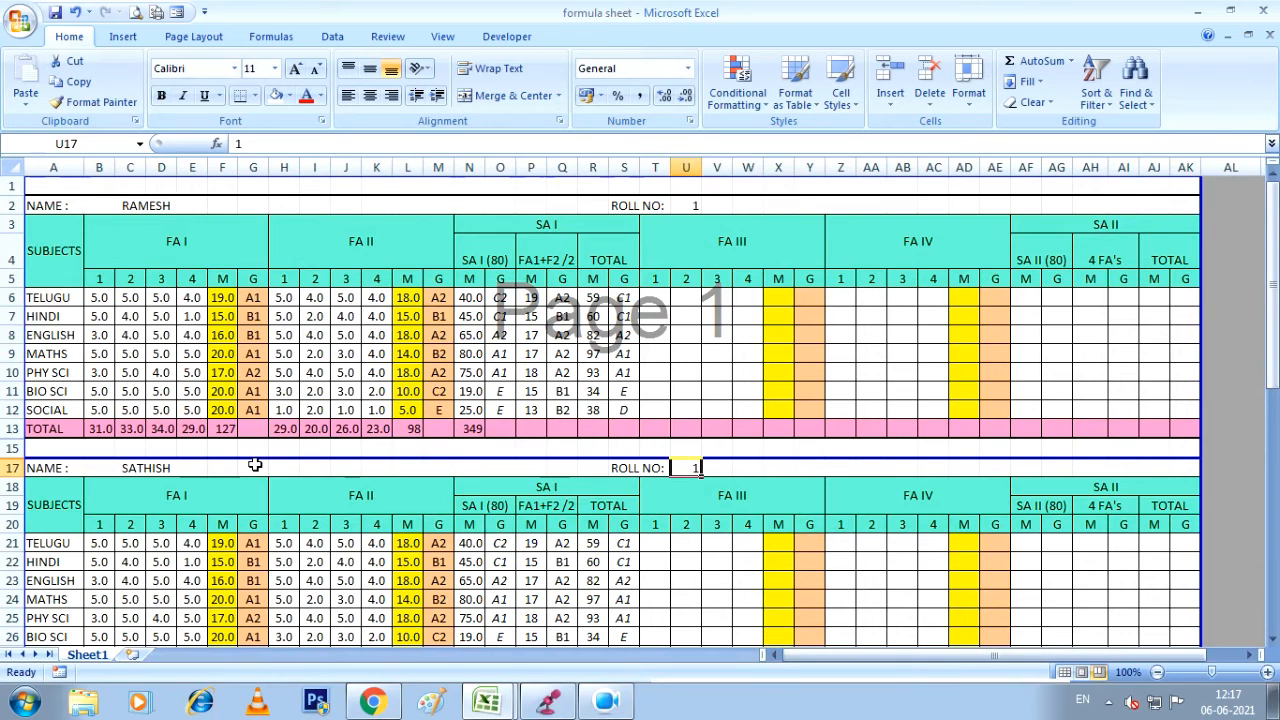
text(2)
key(Return)
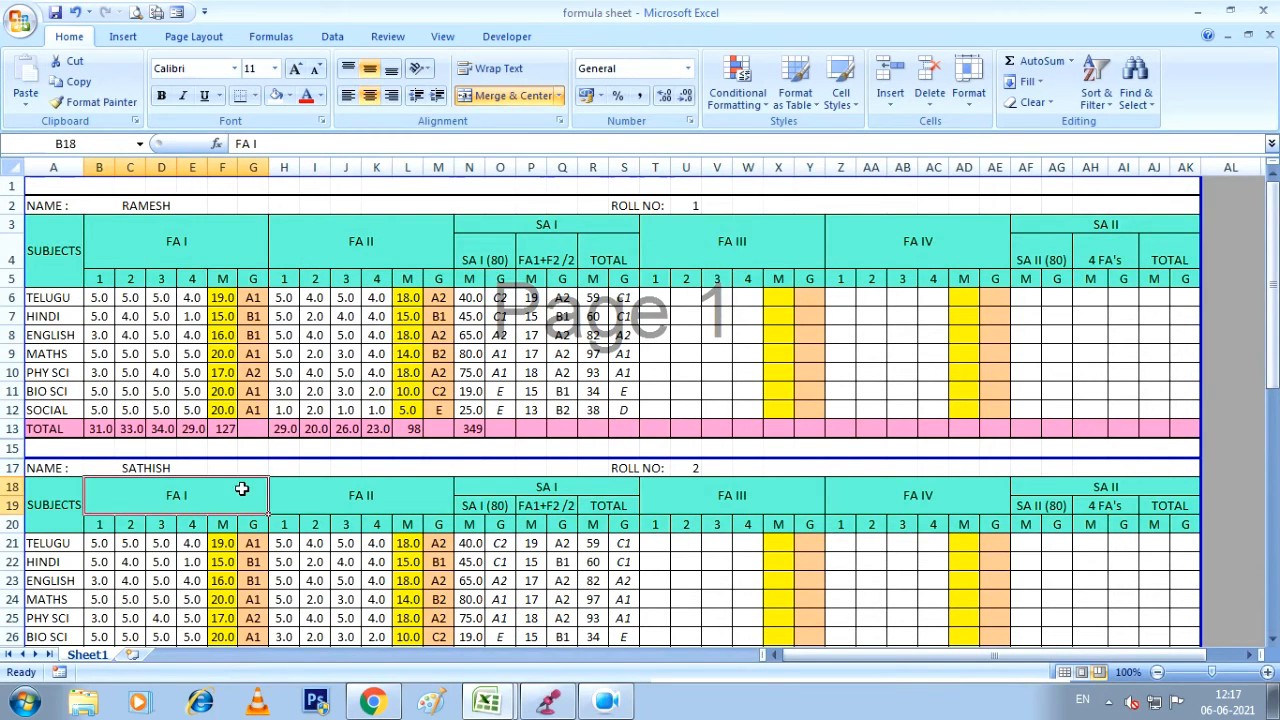
Clear the second student's FA I marks B21:E27, FA II marks H21:K27 and SA I marks N21:N27, keeping the formulas.
scroll(240, 486, down, 2)
drag(103, 418, 190, 523)
key(Delete)
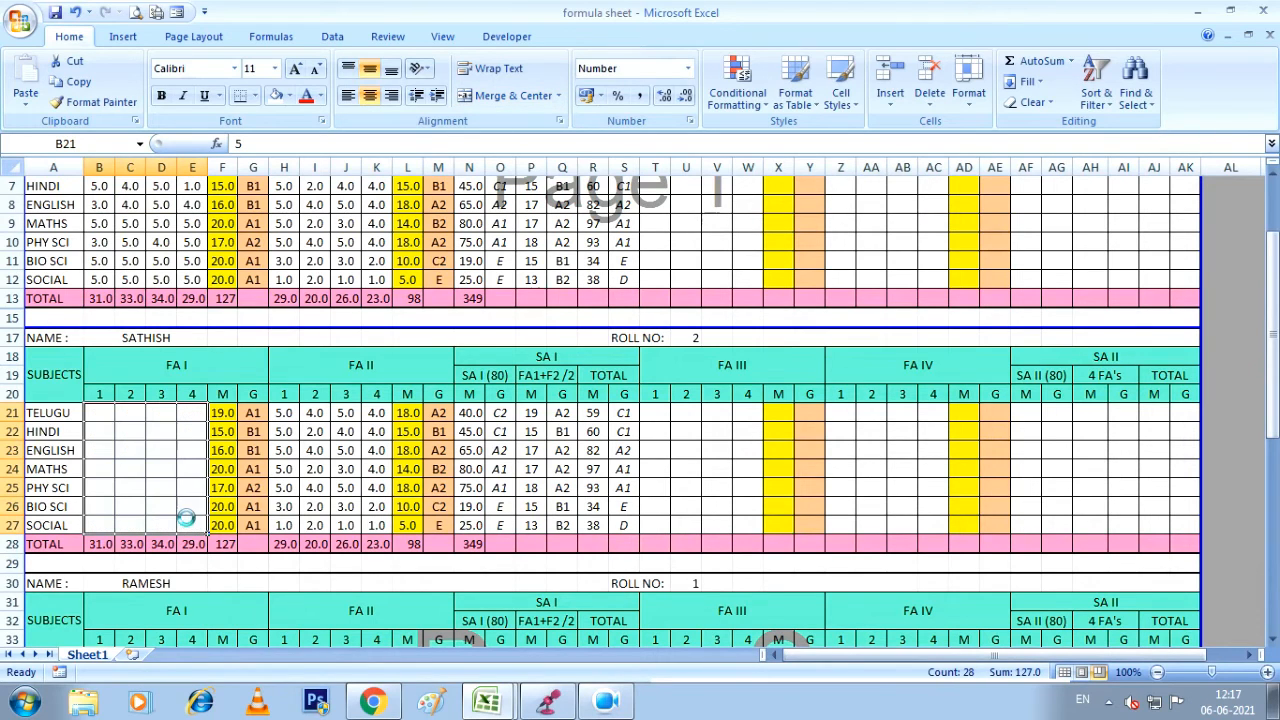
drag(285, 405, 379, 521)
key(Delete)
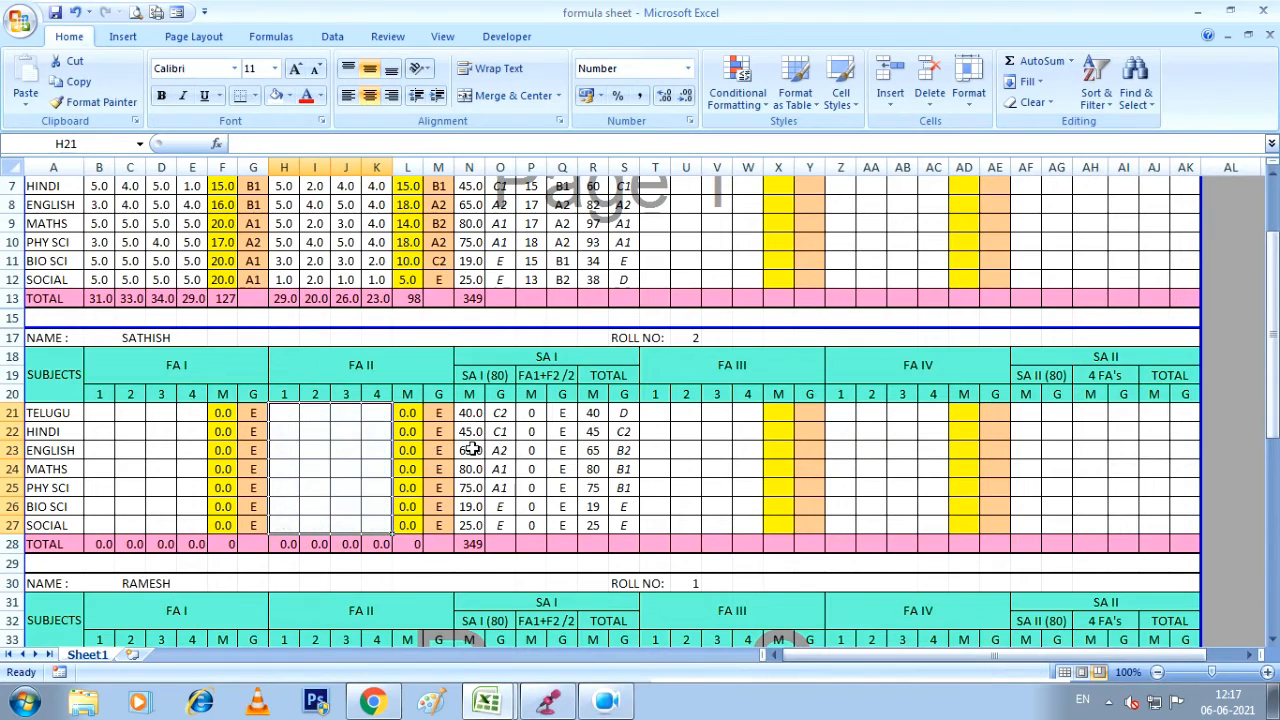
drag(476, 413, 470, 524)
key(Delete)
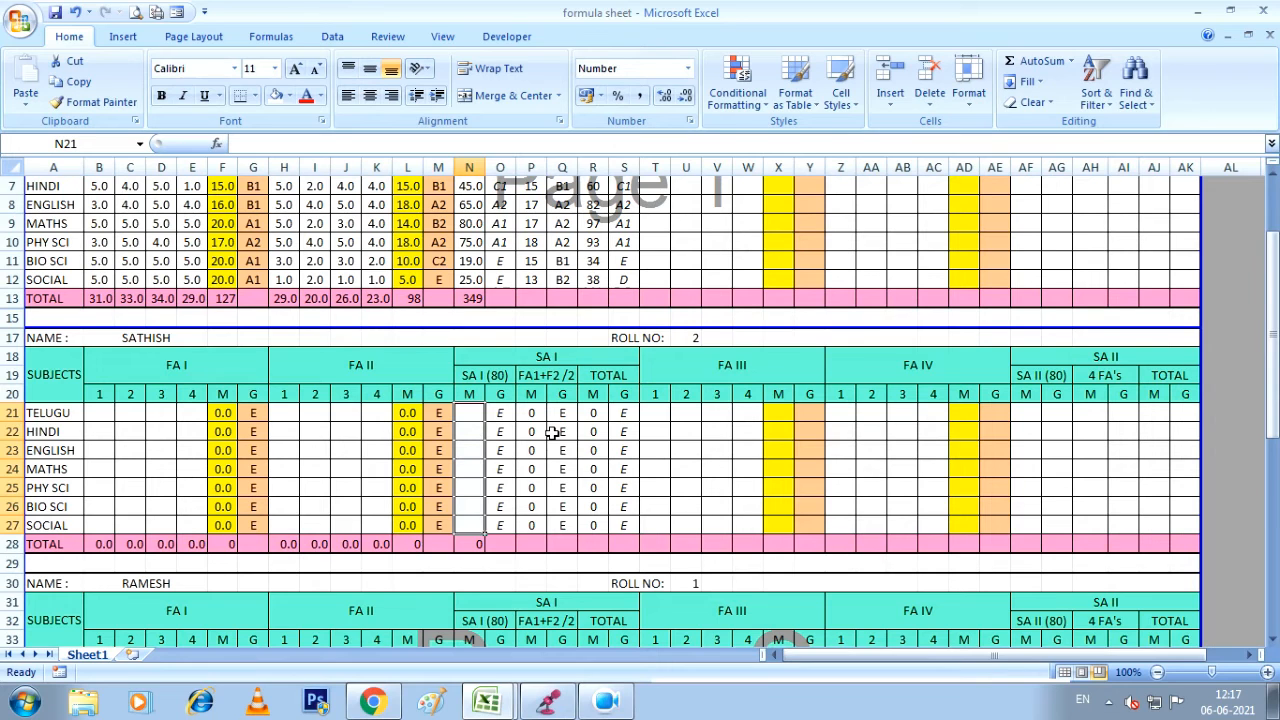
Enter the second student's Telugu FA I marks 5, 4, 5 and 4 in B21:E21.
scroll(486, 435, down, 6)
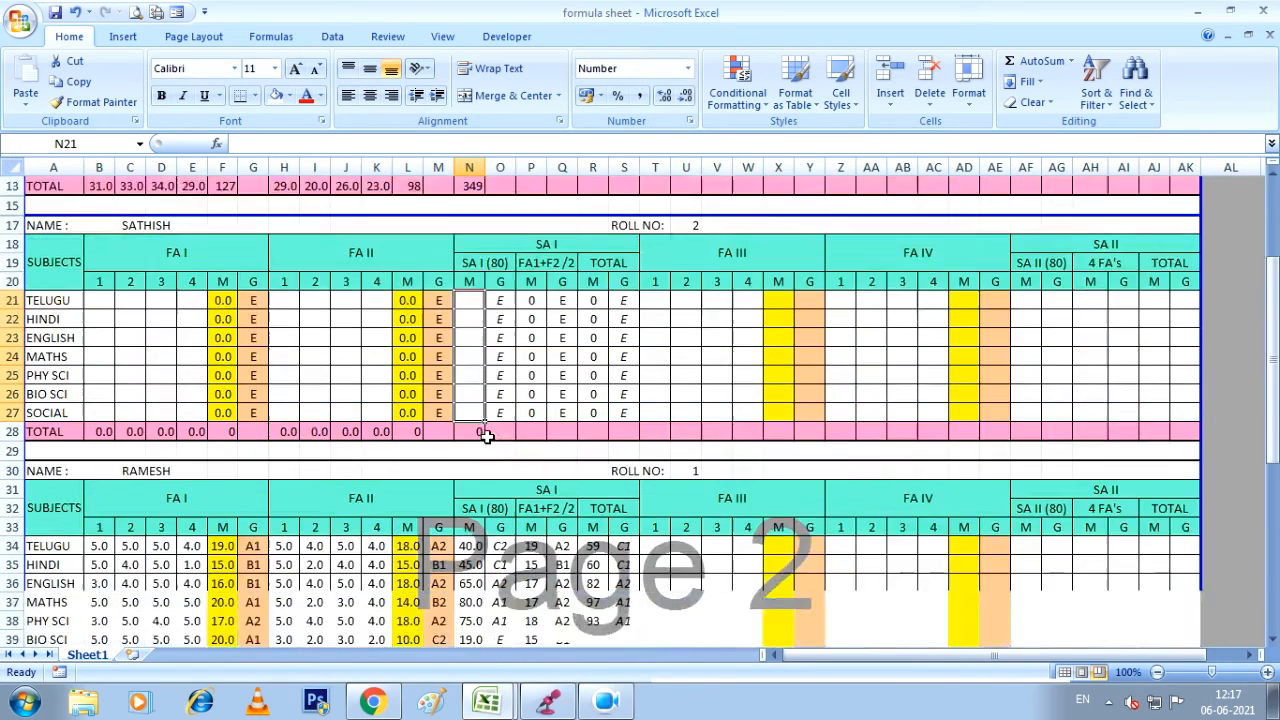
scroll(486, 435, down, 2)
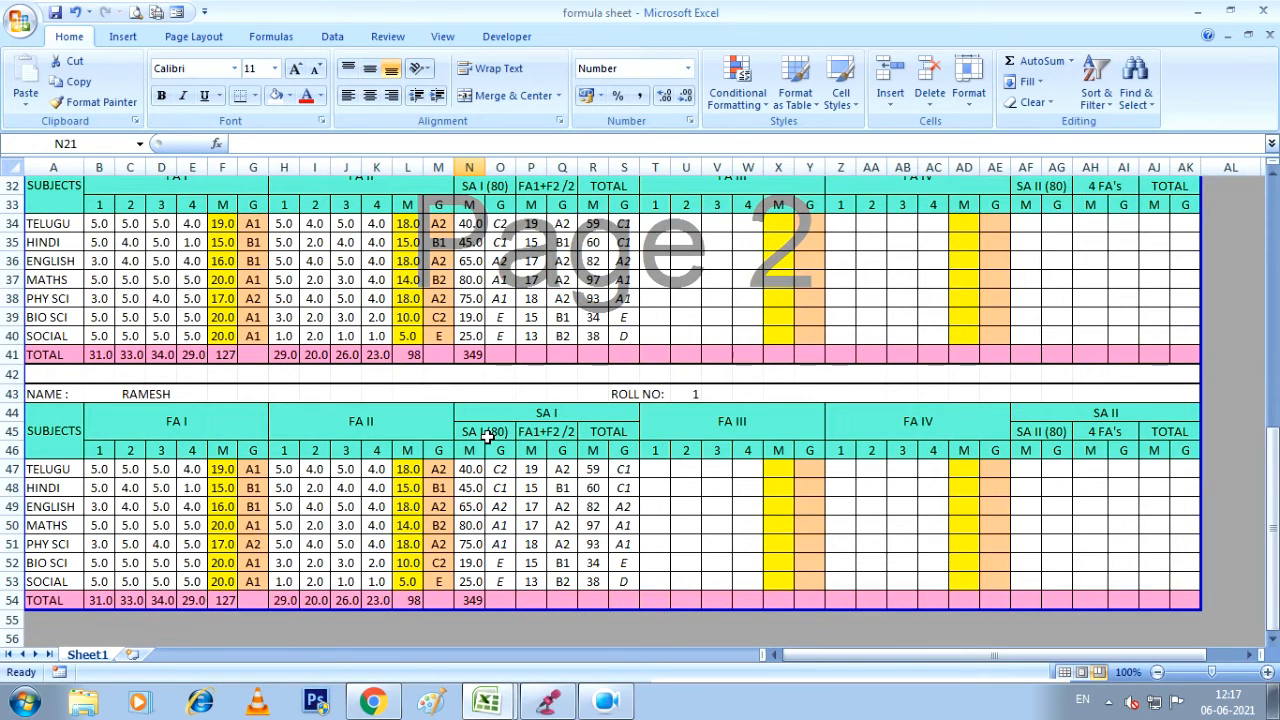
scroll(500, 430, up, 10)
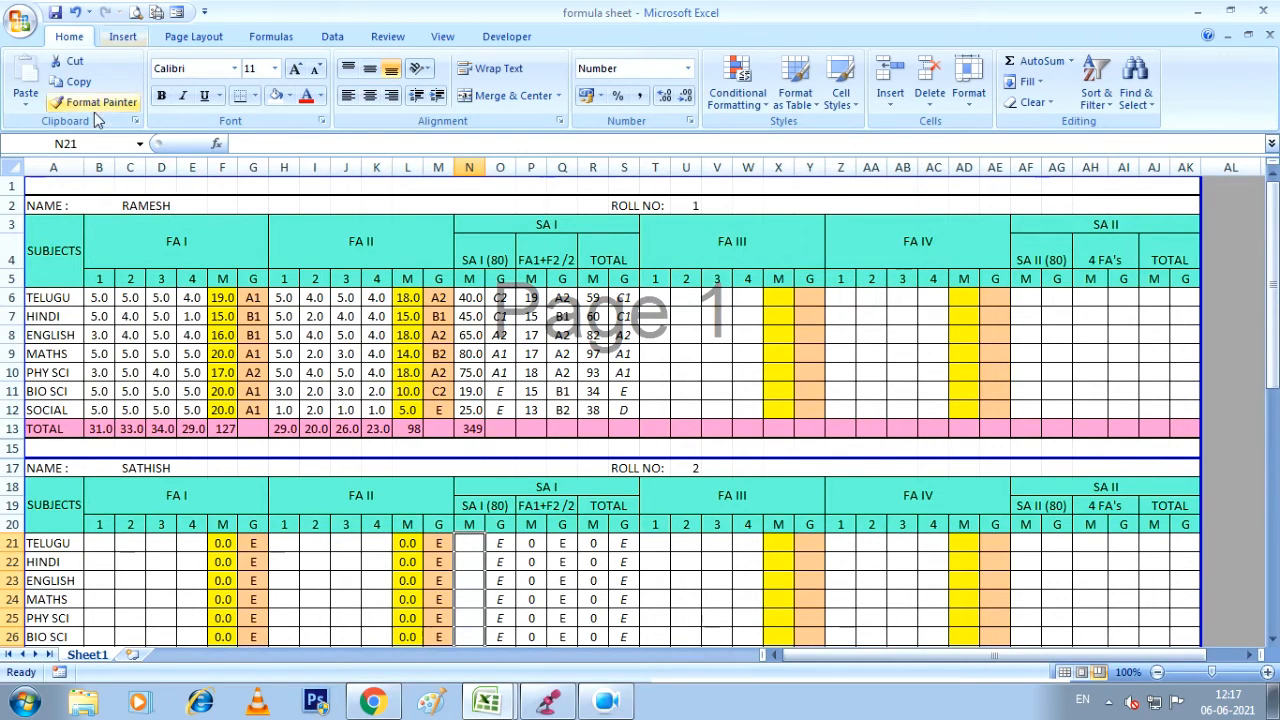
click(96, 546)
text(5)
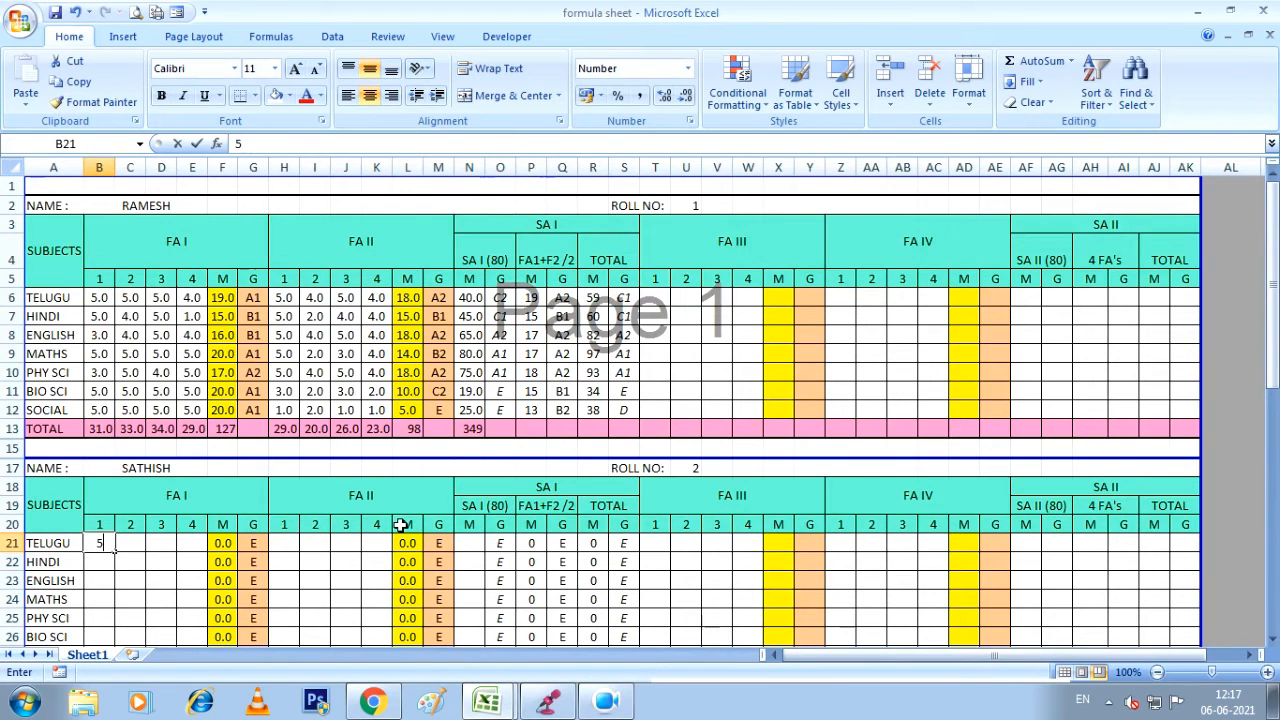
key(Tab)
text(4)
key(Tab)
text(5)
key(Tab)
text(4)
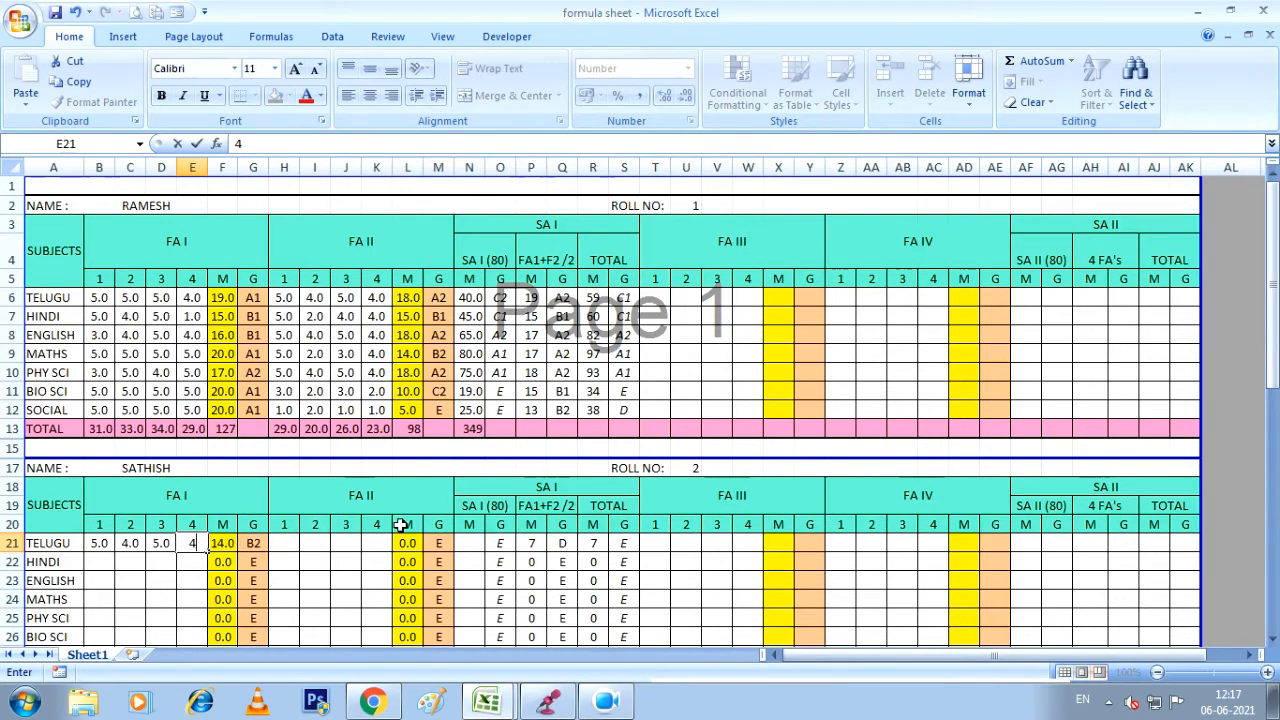
key(Tab)
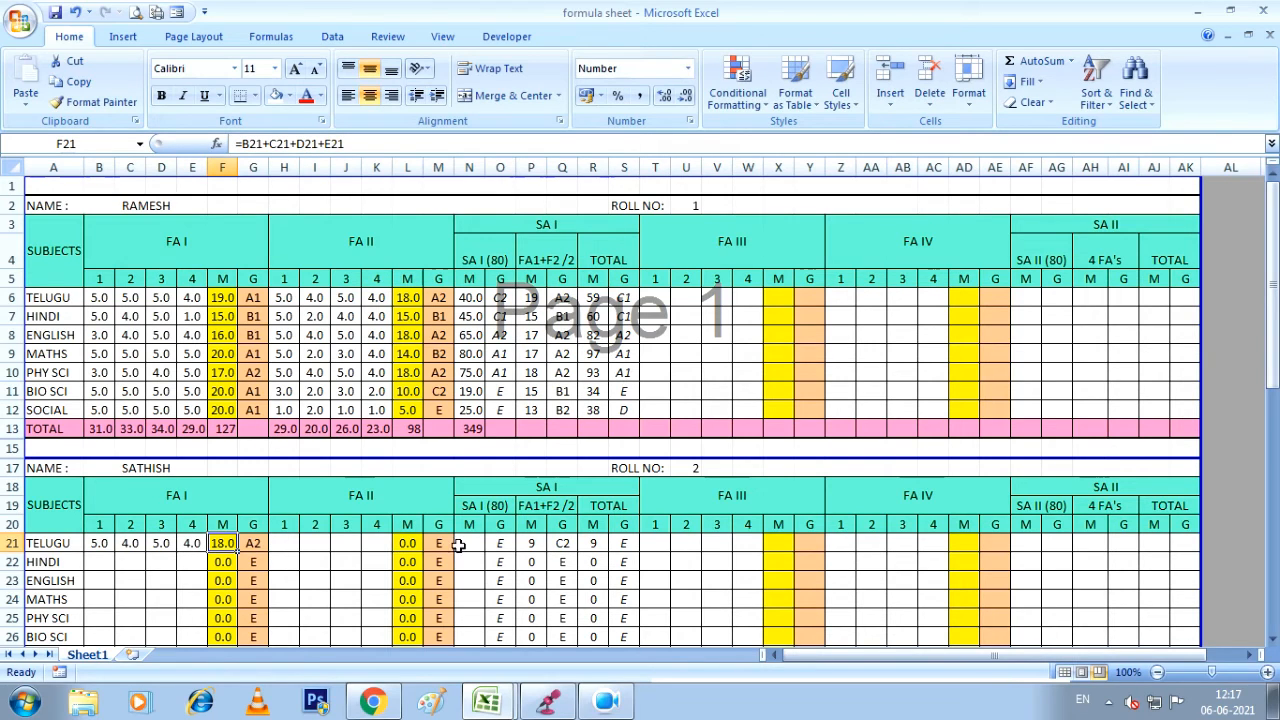
Enter the second student's Hindi FA I marks 5, 4, 5 and 4 in B22:E22.
click(104, 564)
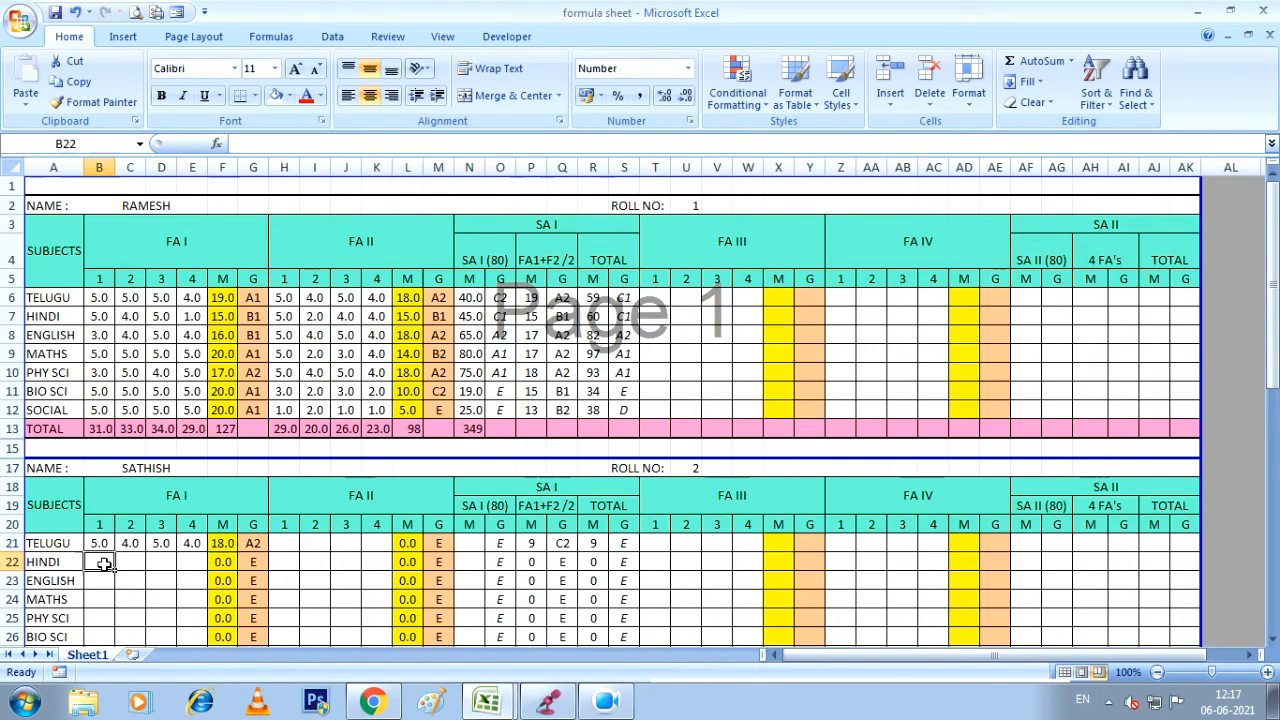
text(5)
key(Tab)
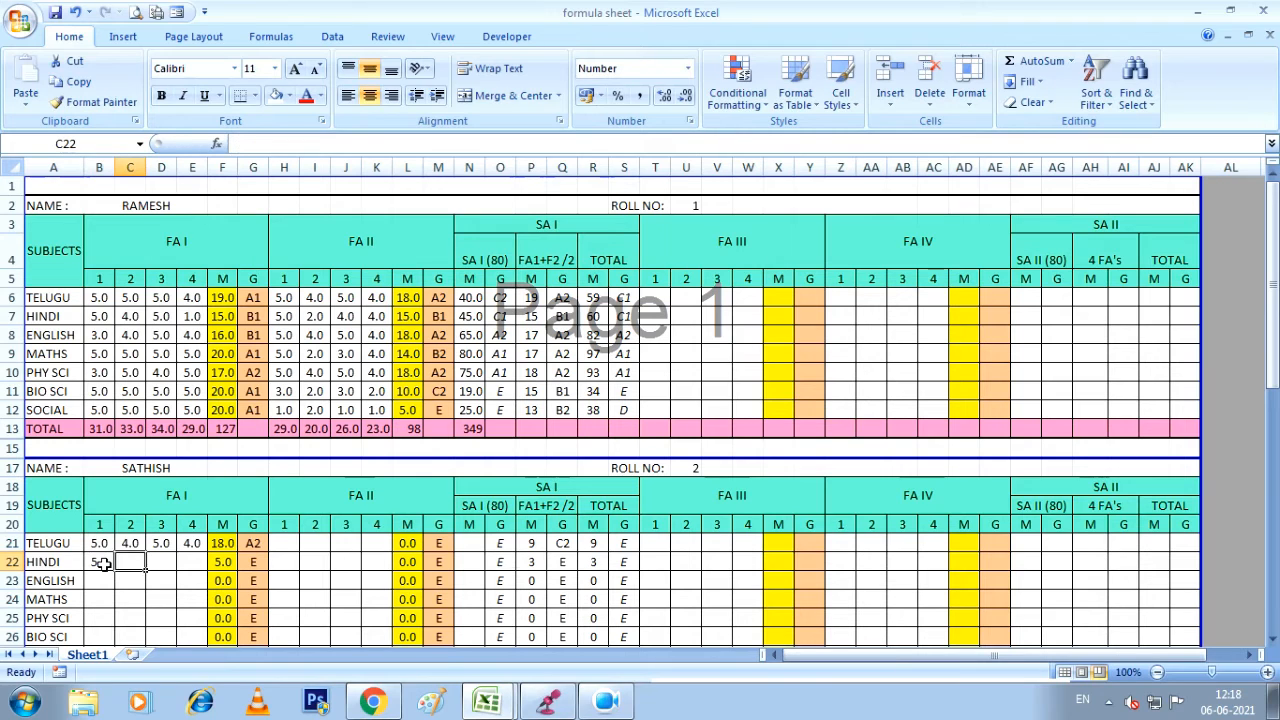
text(4)
key(Tab)
text(5)
key(Tab)
text(4)
key(Tab)
key(Return)
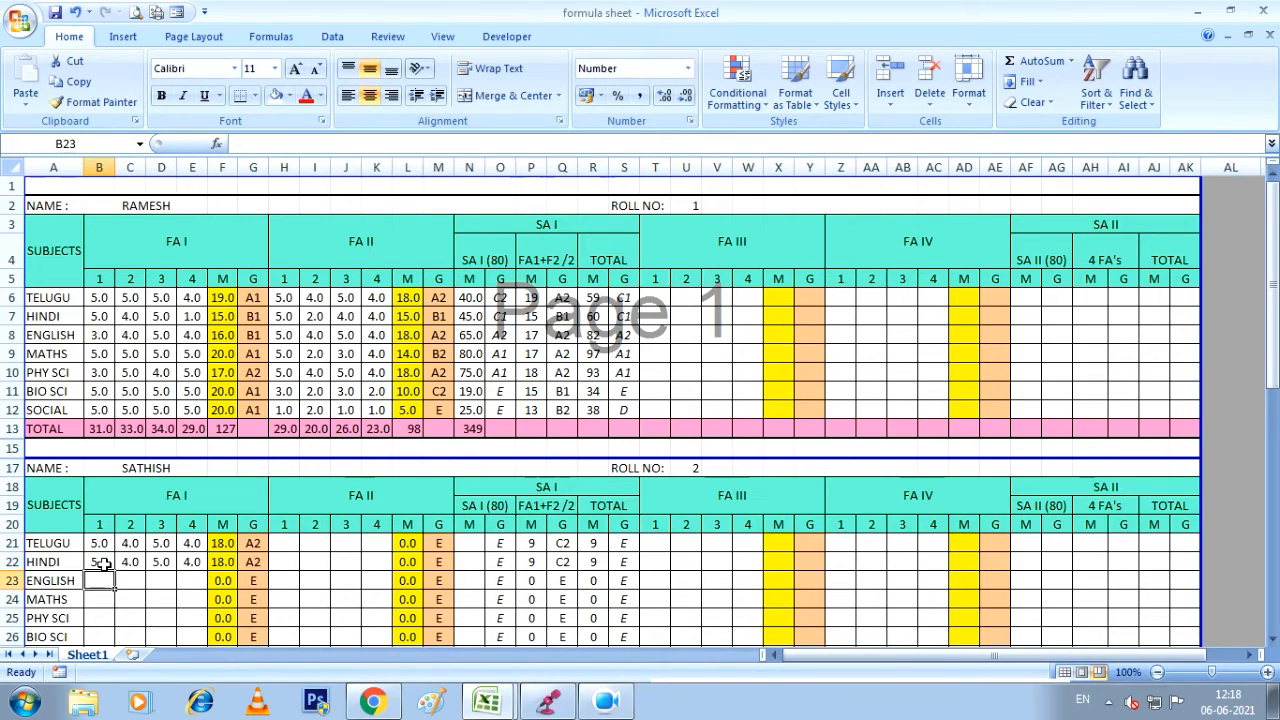
Enter the second student's English FA I marks 2, 3, 4 and 3 in B23:E23.
text(2)
key(Tab)
text(3)
key(Tab)
text(4)
key(Tab)
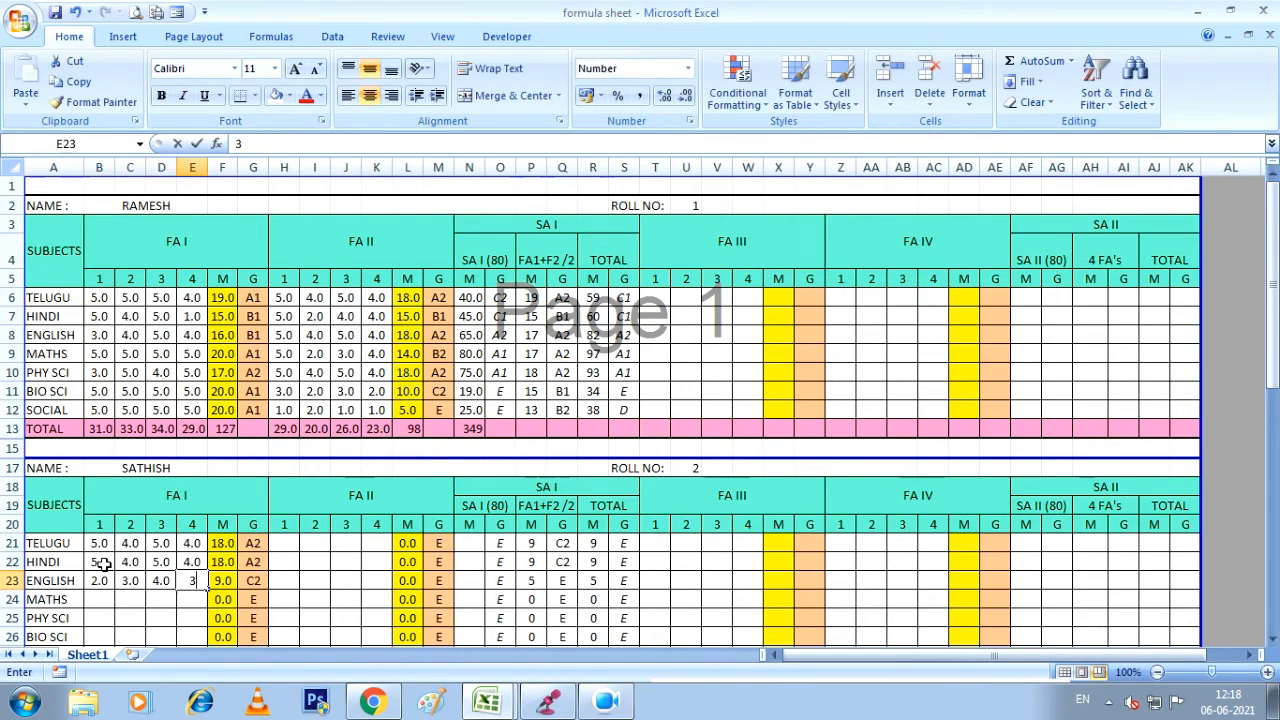
text(3)
key(Return)
Enter the second student's Maths FA I marks 5, 4, 6 and 4 in B24:E24.
text(5)
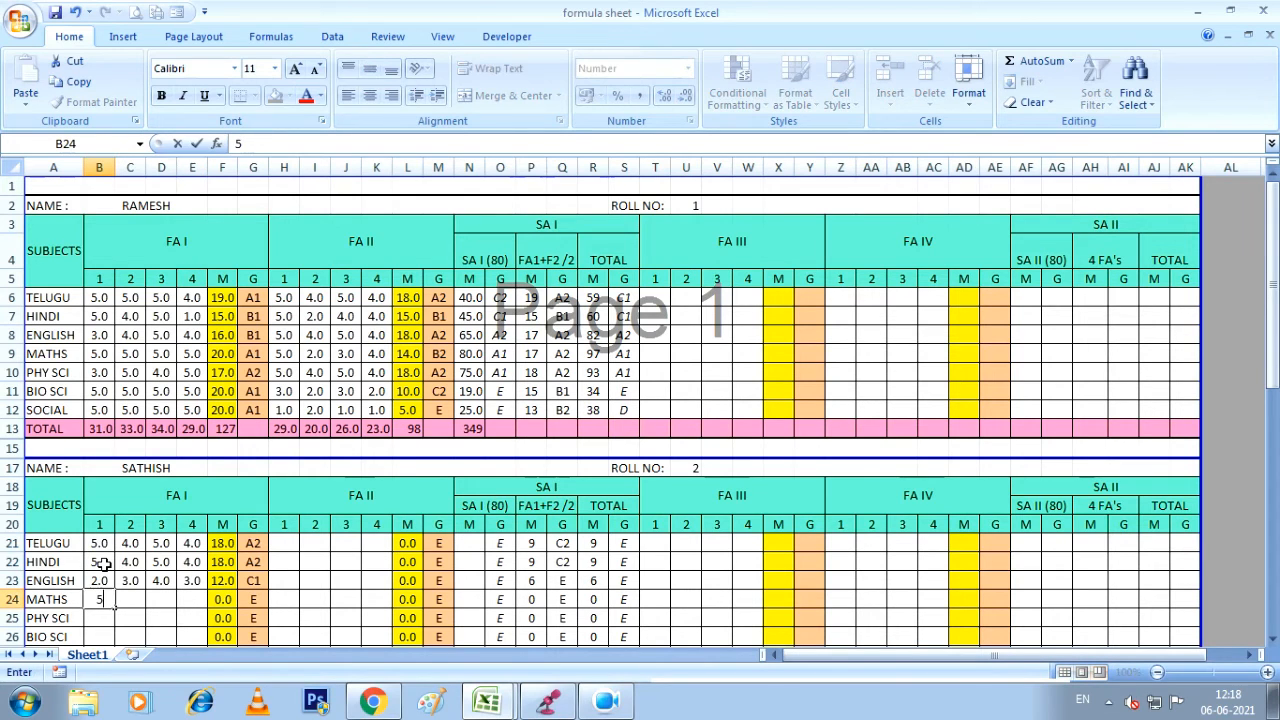
key(Tab)
text(4)
key(Tab)
text(6)
key(Tab)
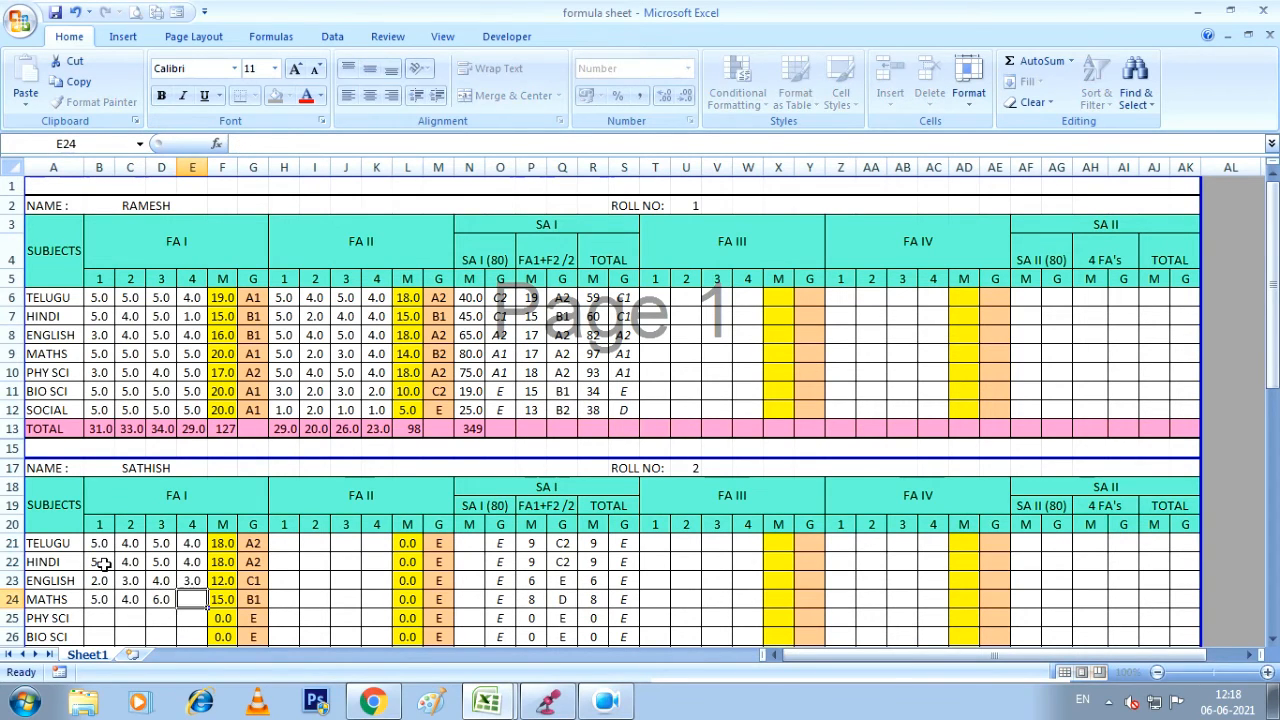
text(4)
key(Return)
Enter the second student's Phy Sci FA I marks 2, 4, 5 and 4 in B25:E25.
text(2)
key(Tab)
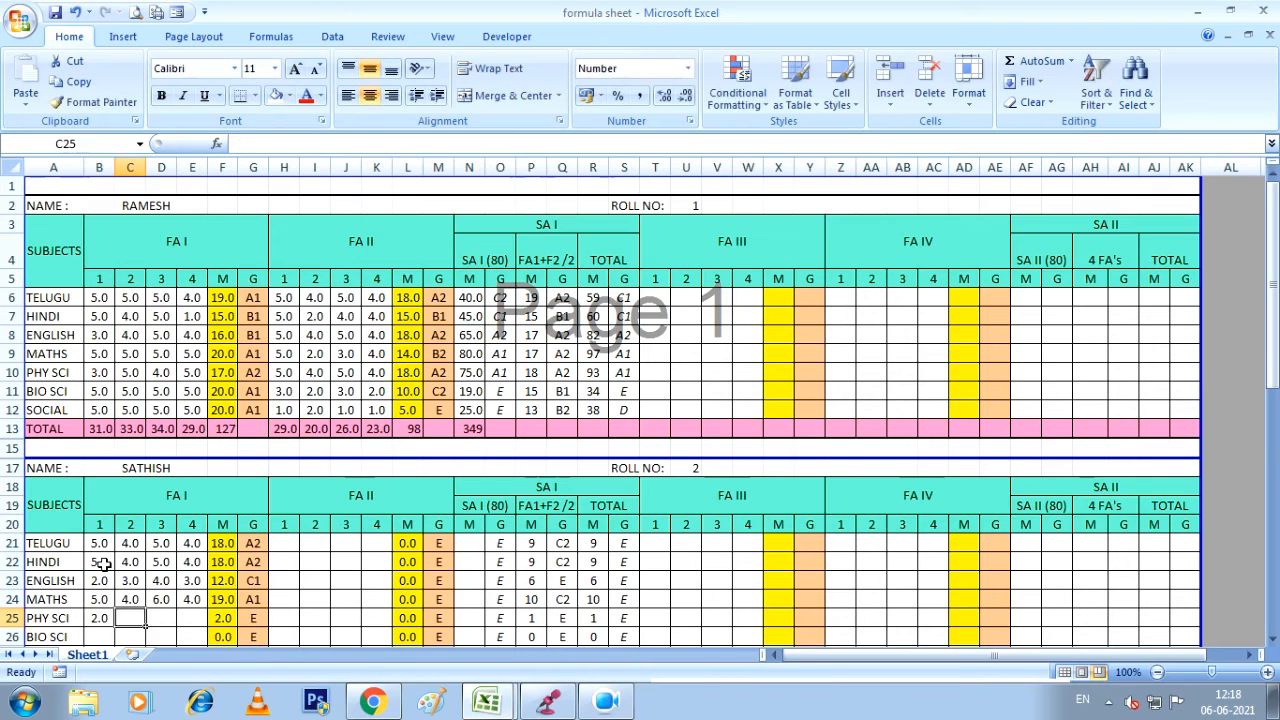
text(4)
key(Tab)
text(5)
key(Tab)
text(4)
key(Return)
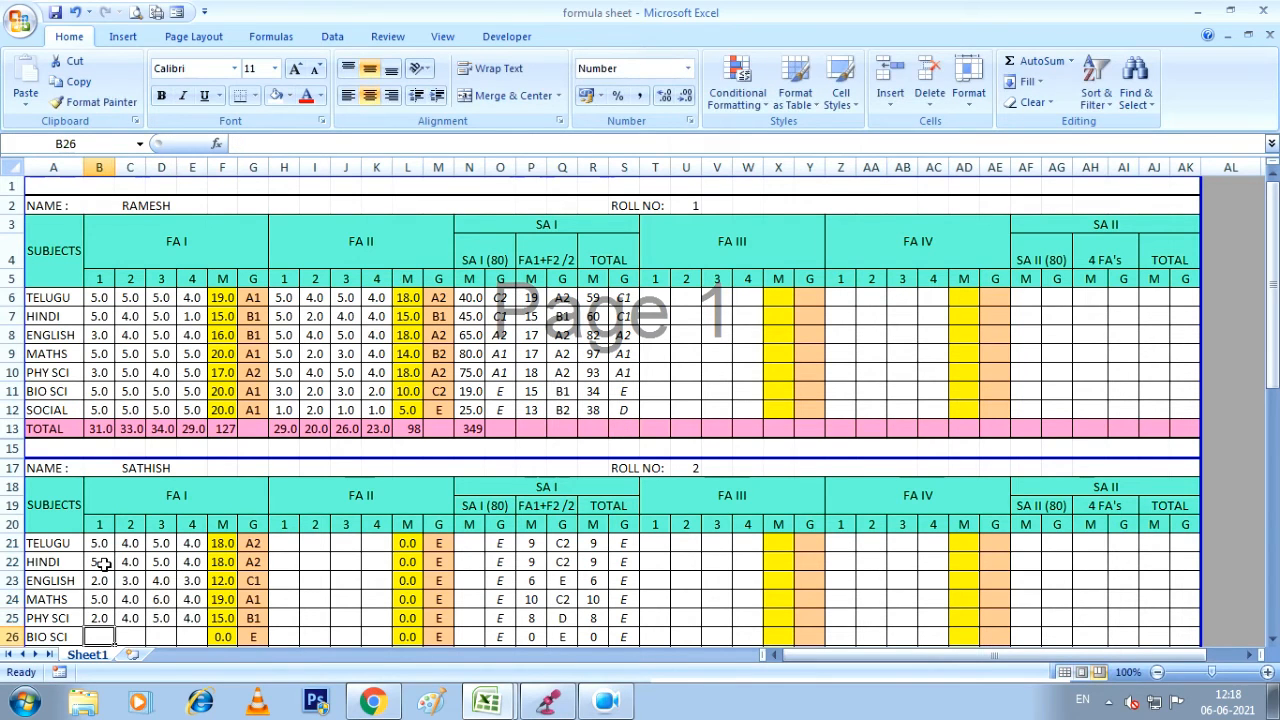
Enter the second student's Bio Sci FA I marks 3, 2, 5 and 4 in B26:E26.
scroll(126, 563, down, 3)
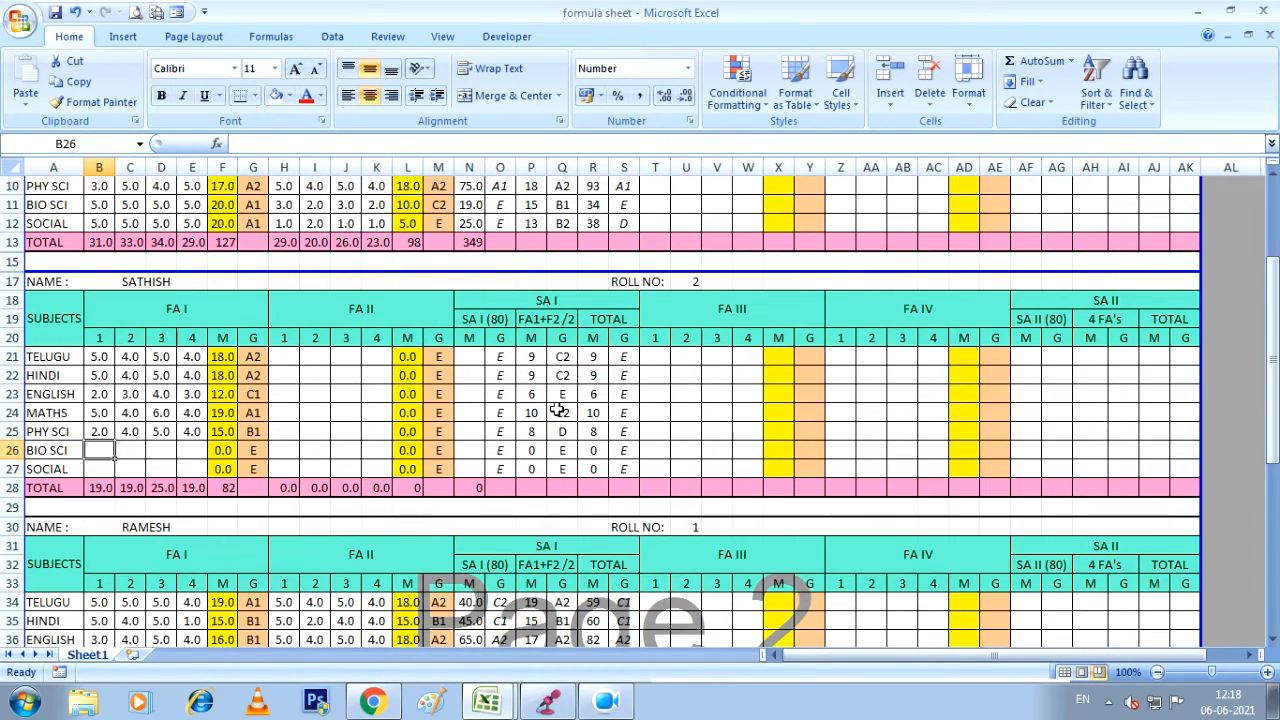
text(3)
key(Tab)
text(2)
key(Tab)
text(5)
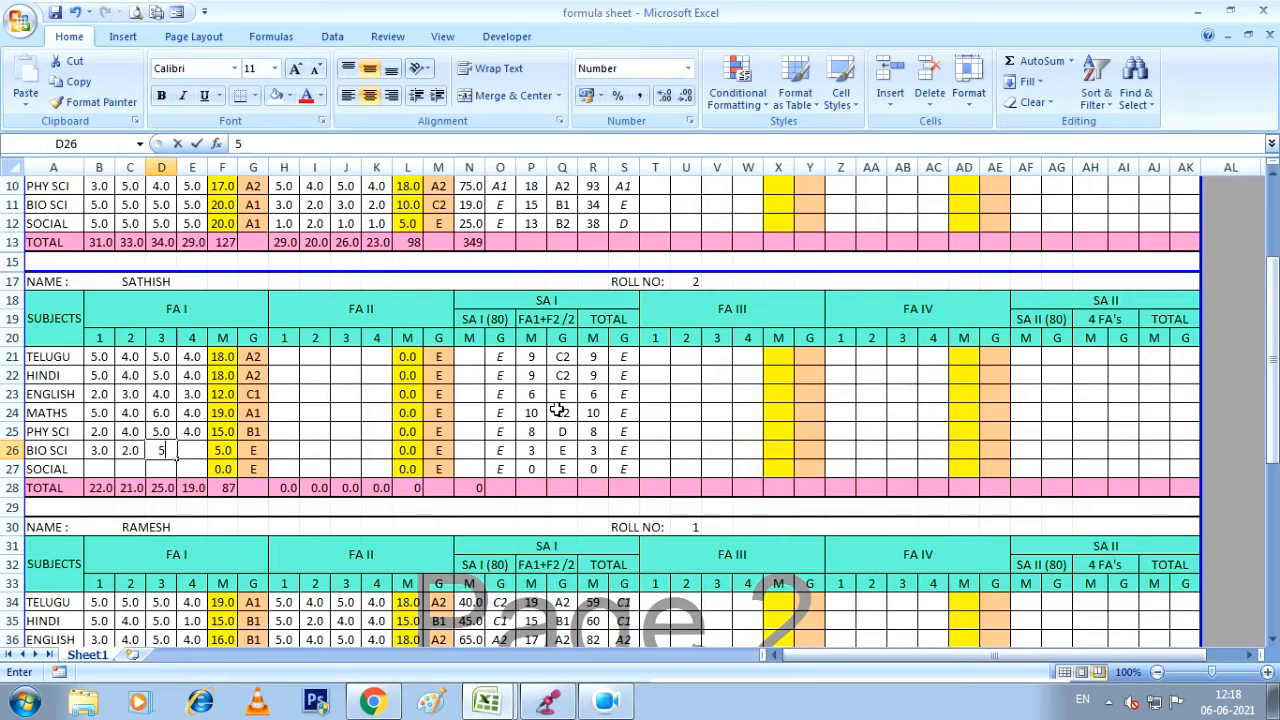
key(Tab)
text(4)
key(Tab)
key(Return)
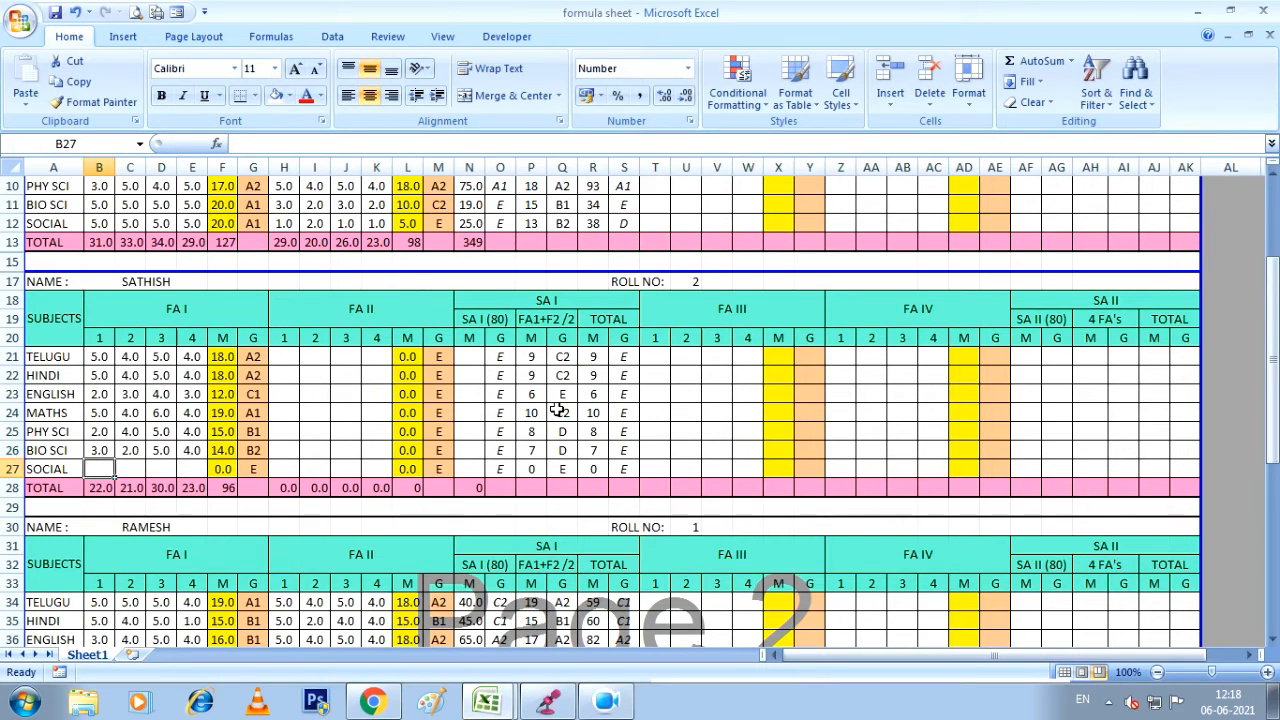
Enter the second student's Social FA I marks 3, 2, 4 and 2 in B27:E27.
text(3)
key(Tab)
text(2)
key(Tab)
text(4)
key(Tab)
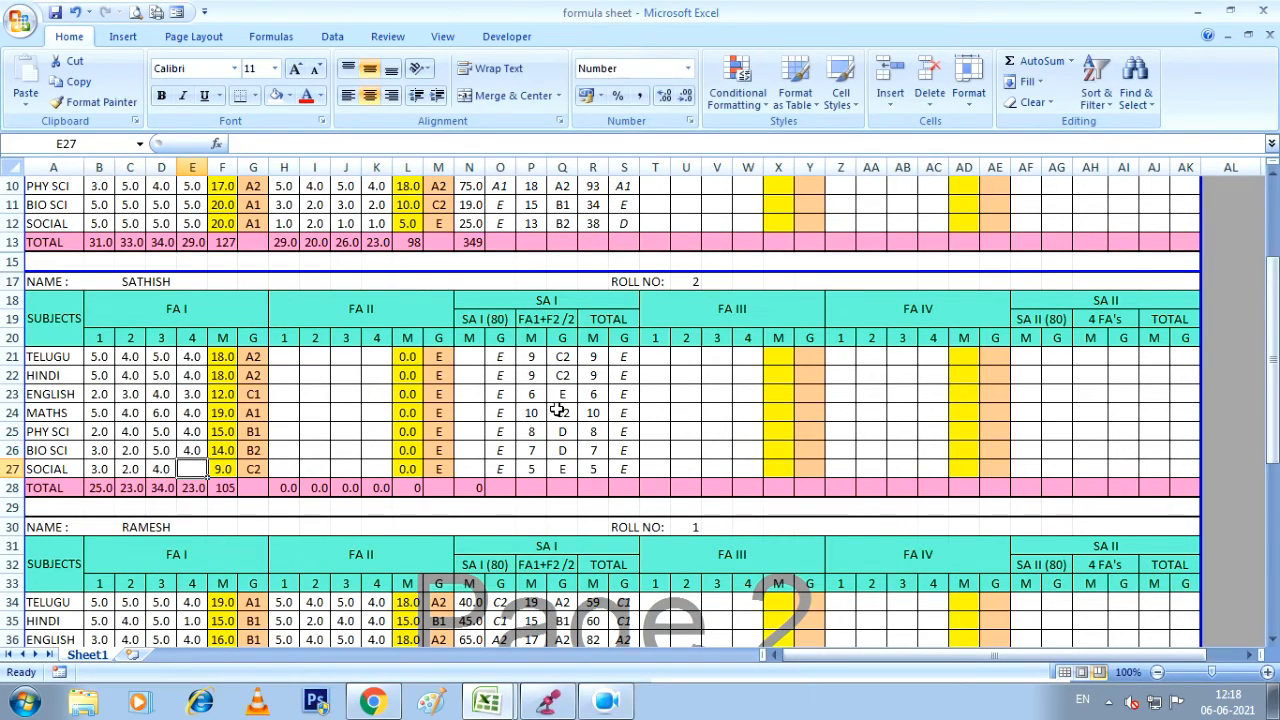
text(2)
key(Return)
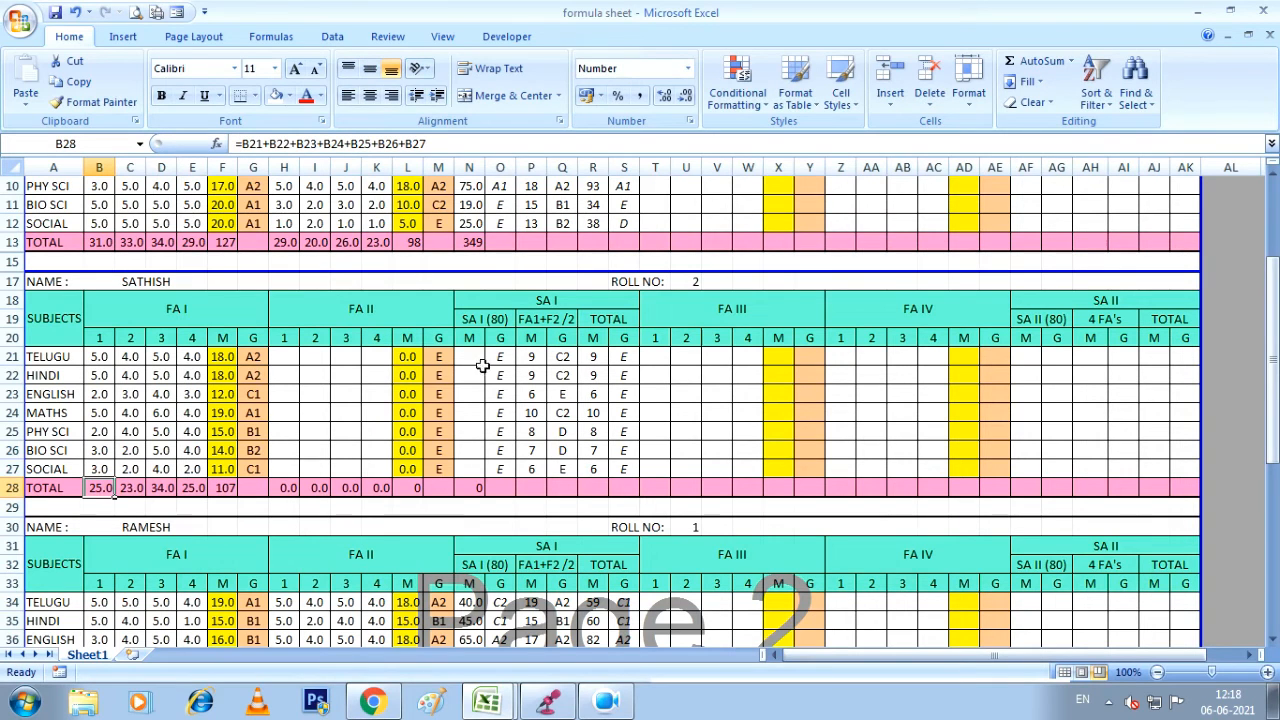
Add a new worksheet to the workbook and show the TEL sheet of the open workbook FINAL SHEET IX A2_2_3.
scroll(278, 462, up, 3)
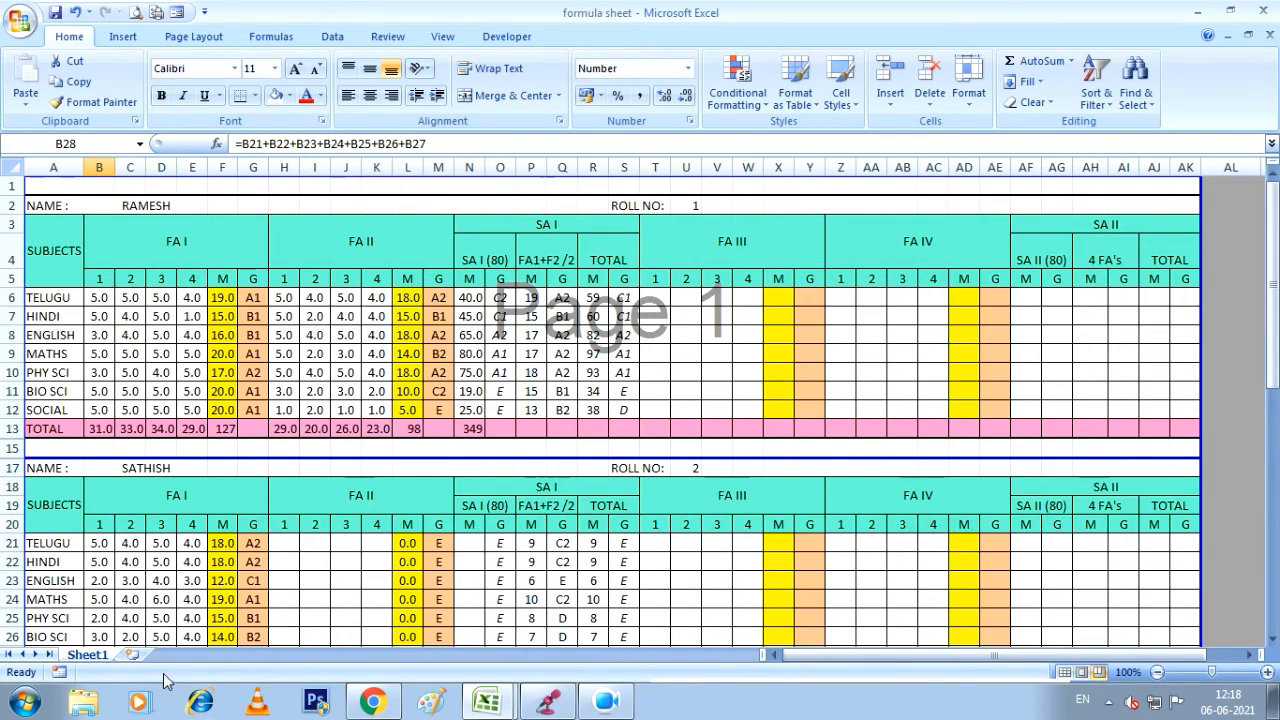
click(131, 656)
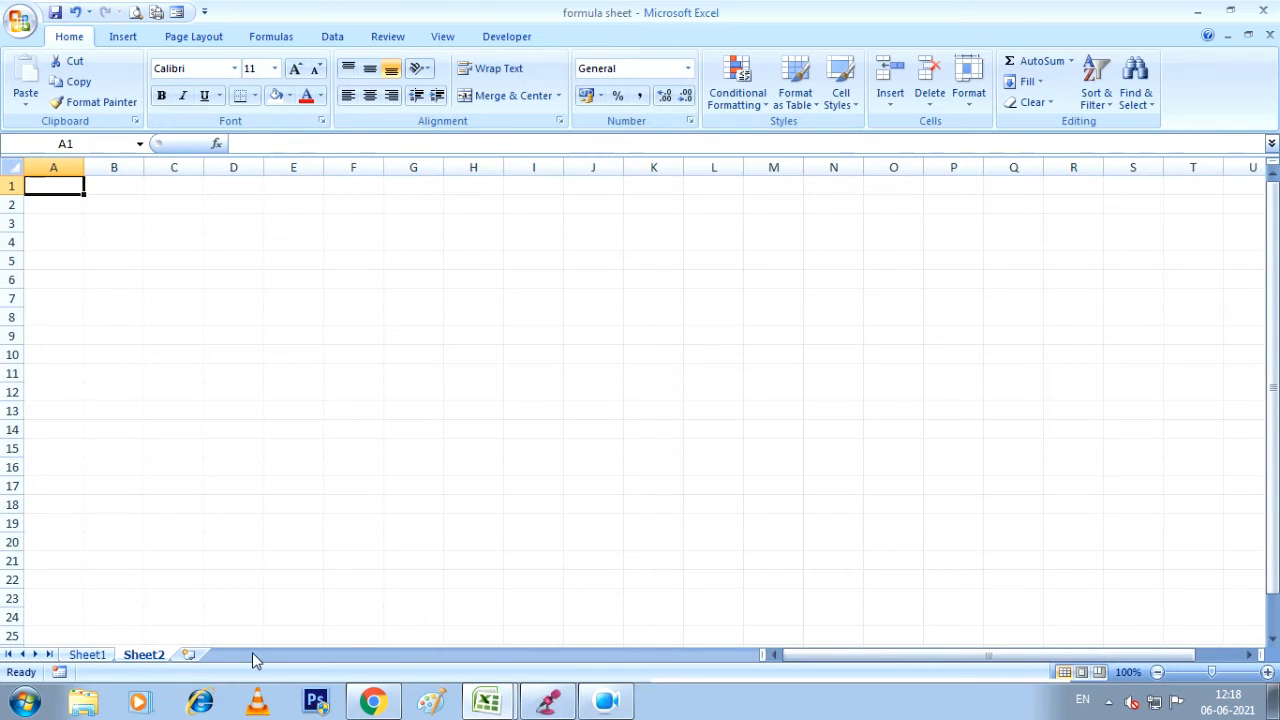
click(487, 700)
click(477, 672)
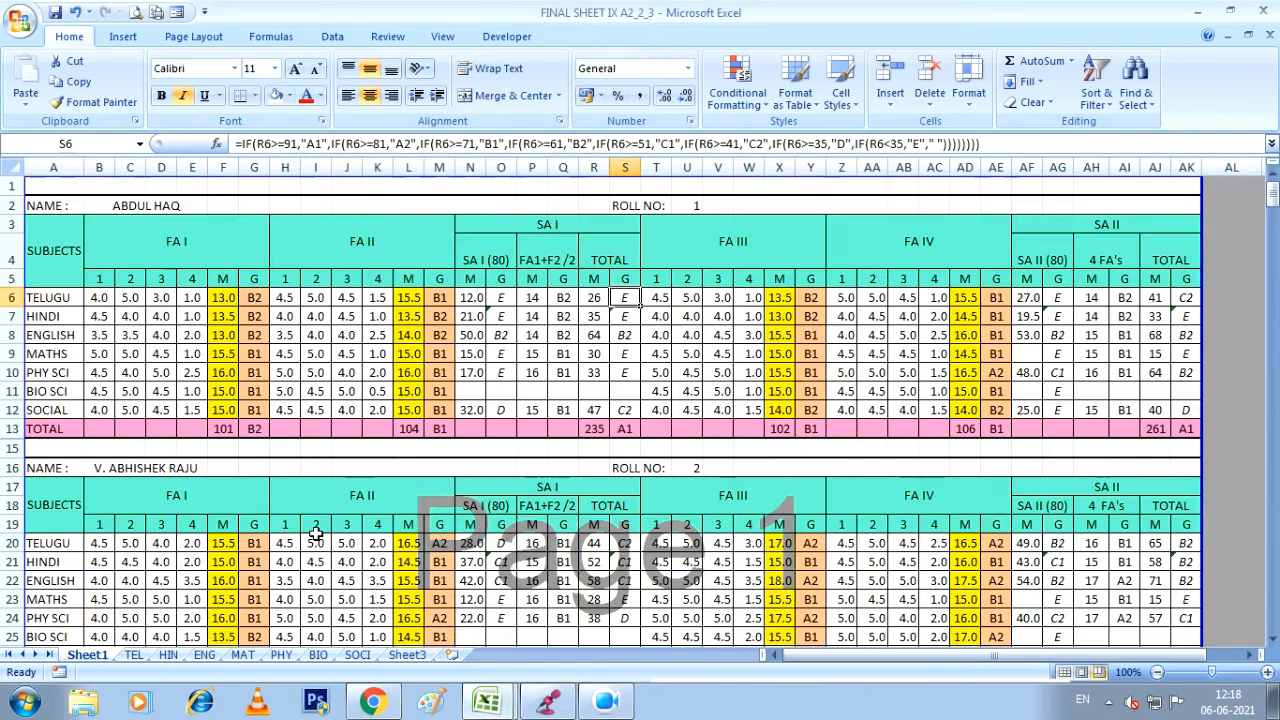
click(133, 654)
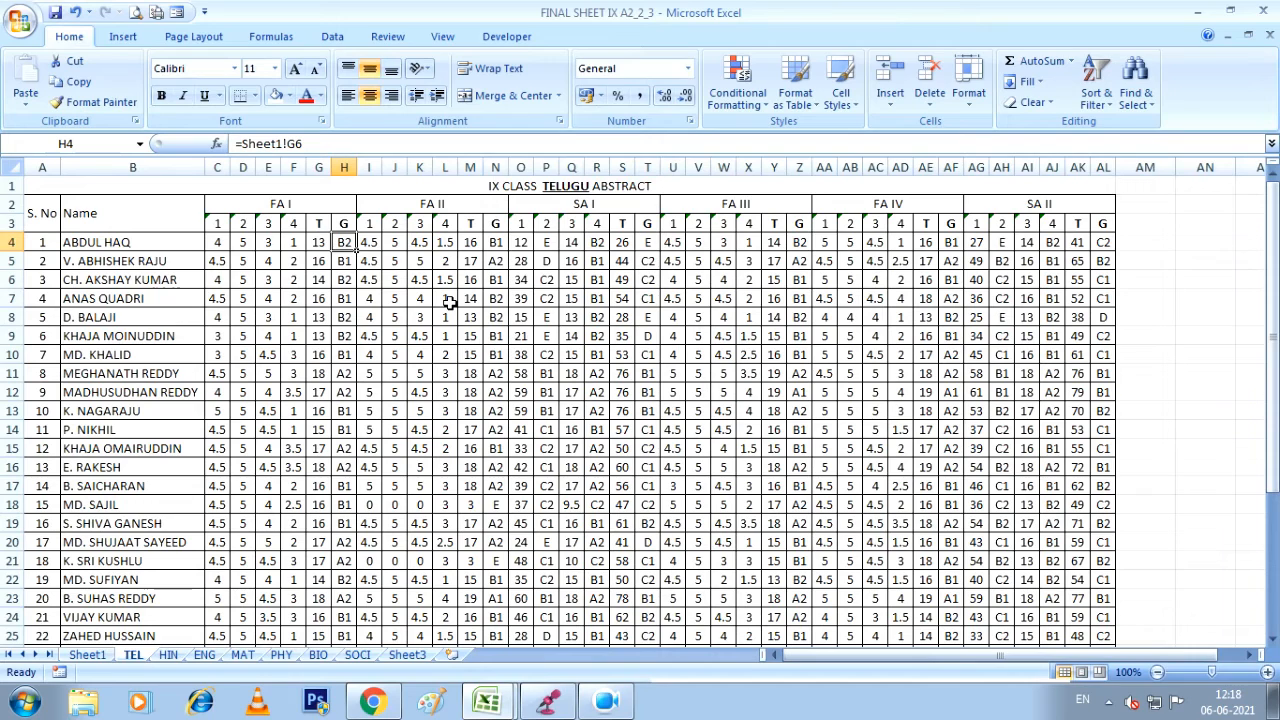
Copy the whole IX Class Telugu Abstract table, from the title row down to row 36.
click(243, 259)
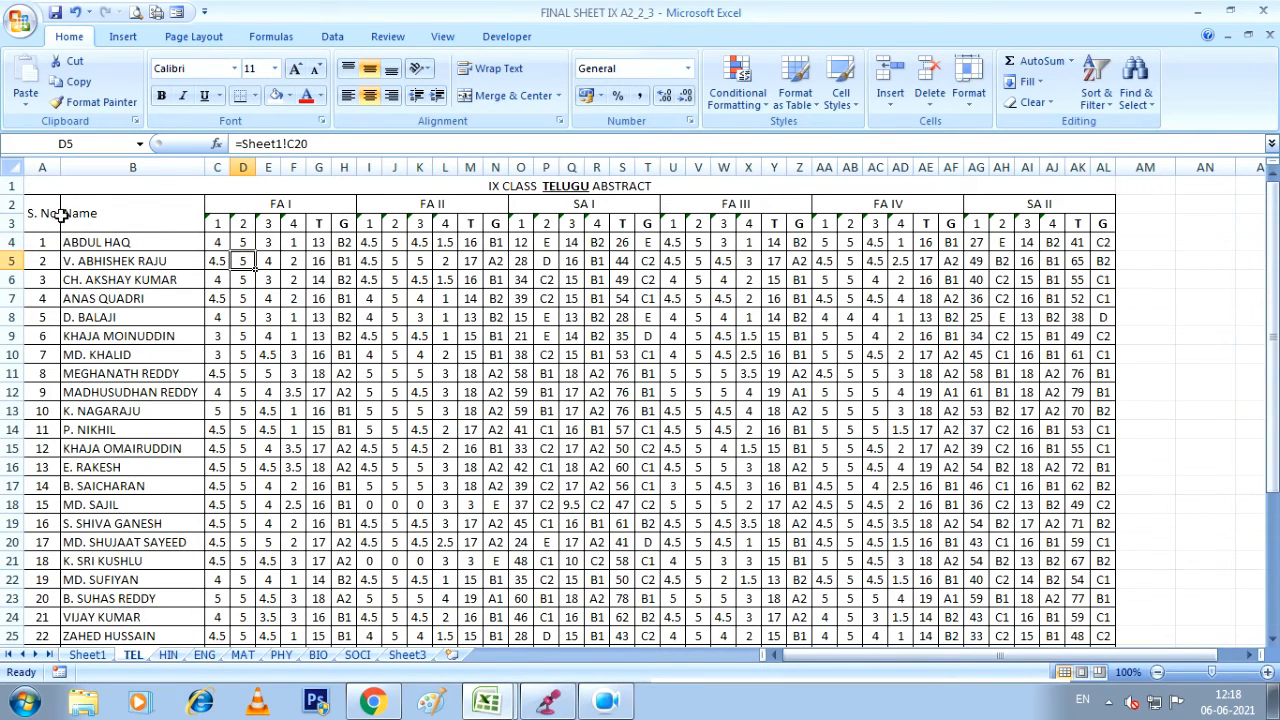
click(392, 185)
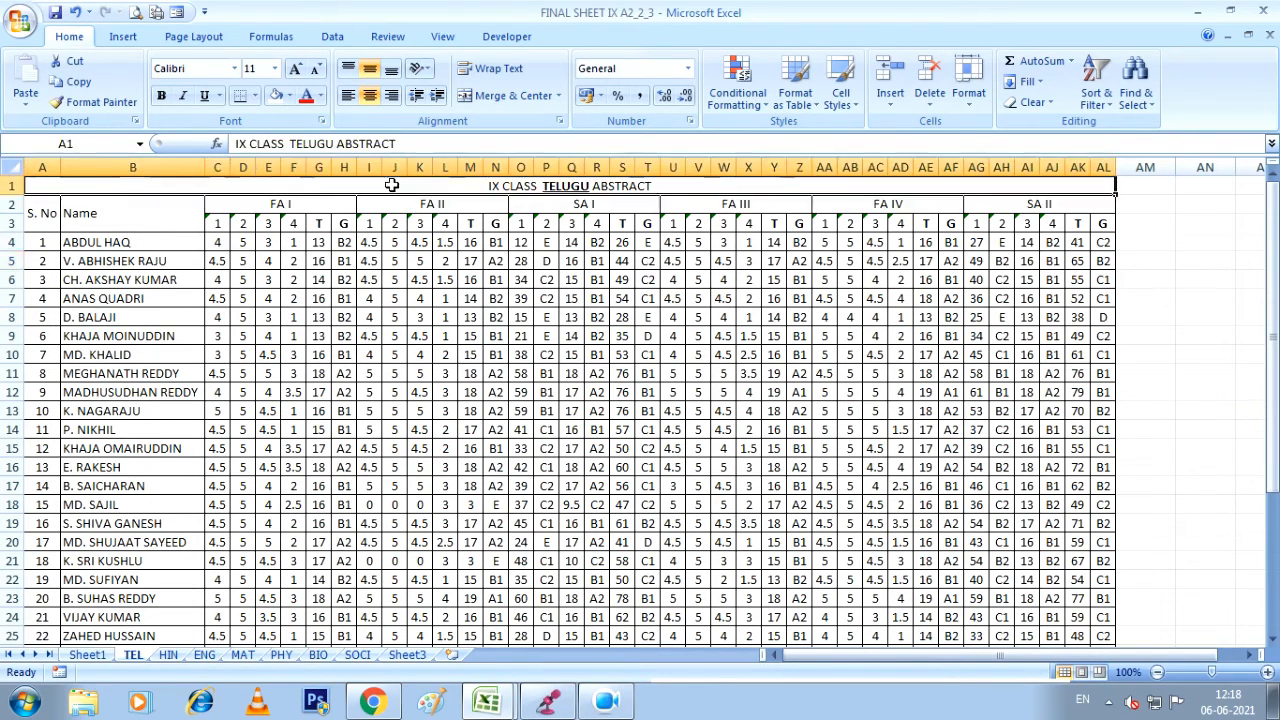
drag(392, 185, 398, 622)
key(ctrl+c)
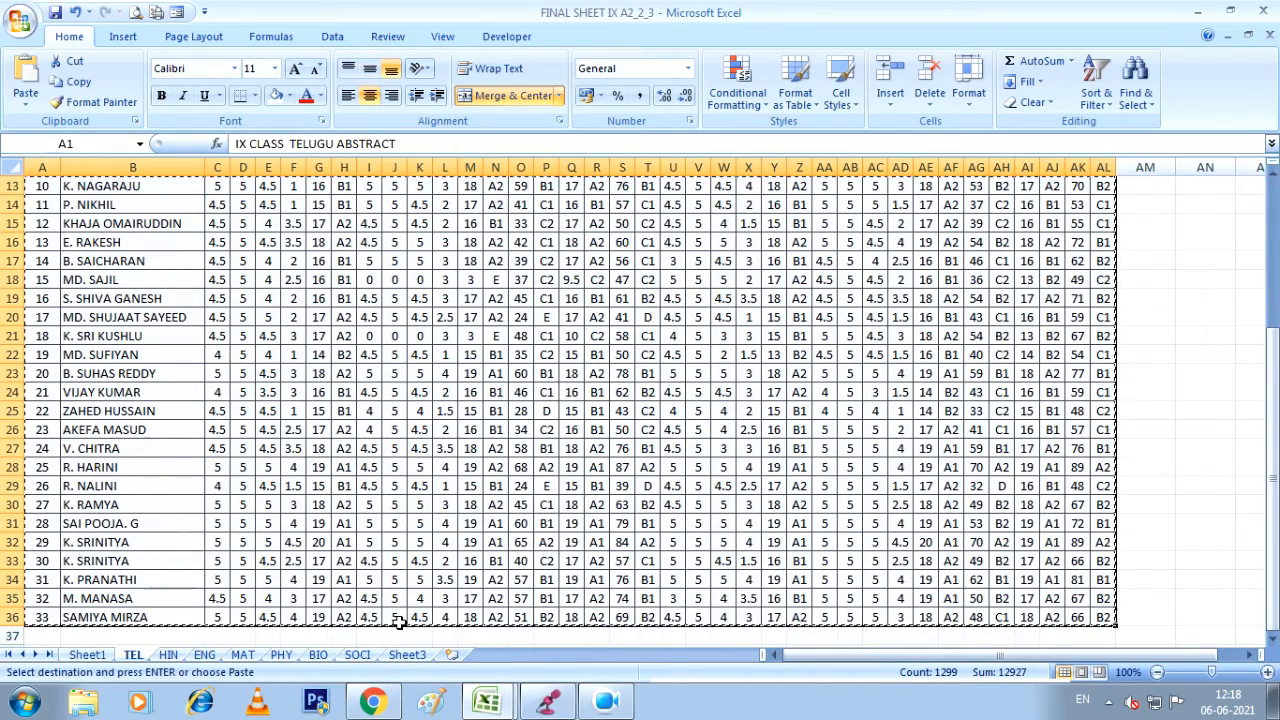
Switch back to the formula sheet workbook and paste the Telugu abstract table at A1 of Sheet2.
click(499, 704)
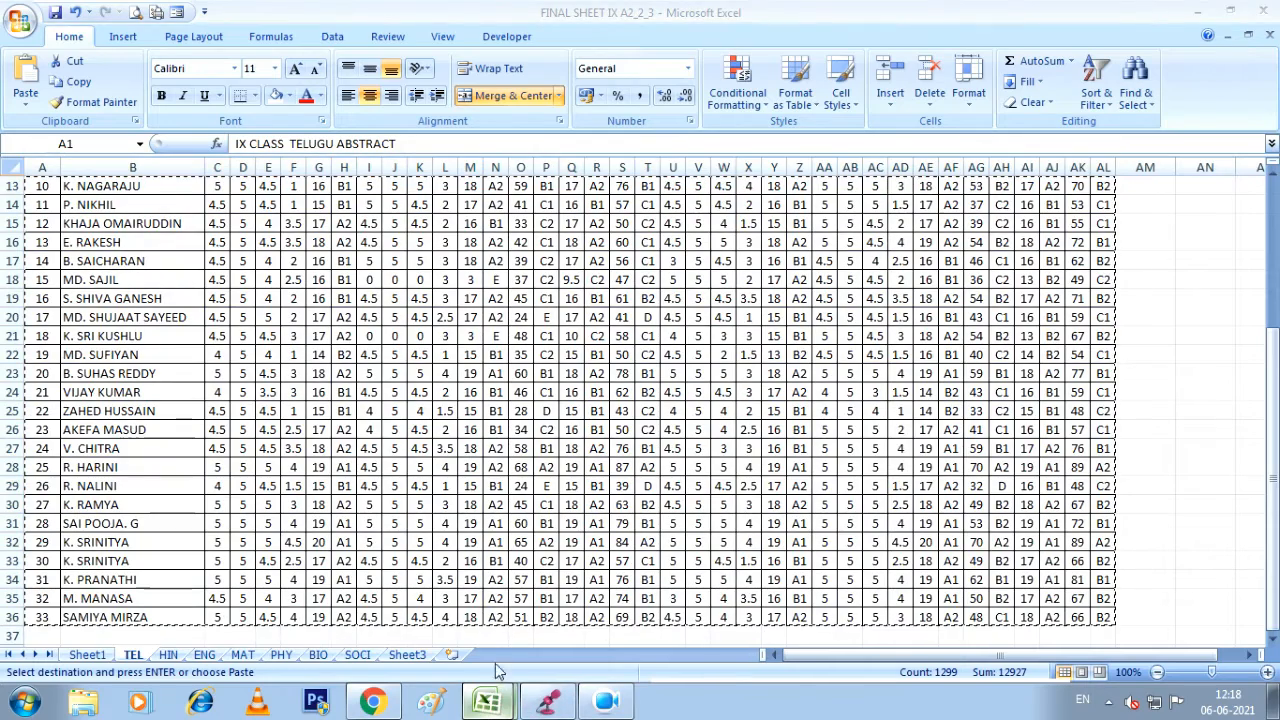
click(484, 630)
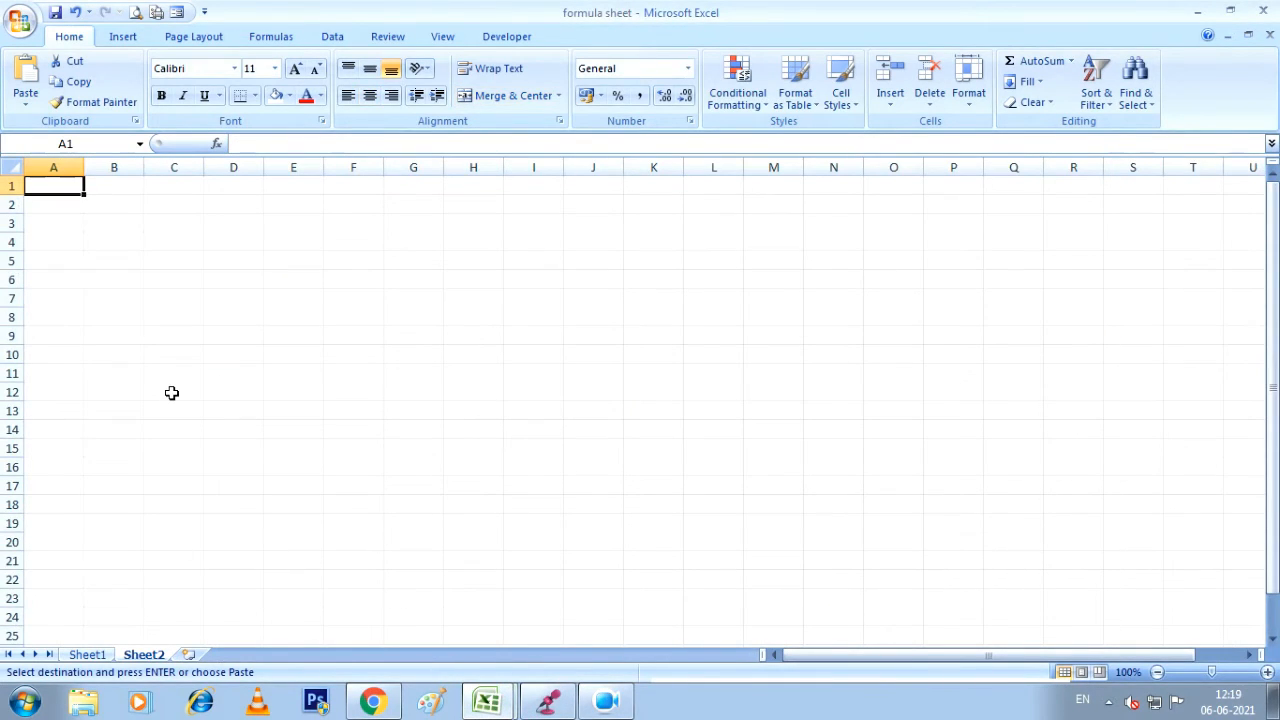
key(ctrl+v)
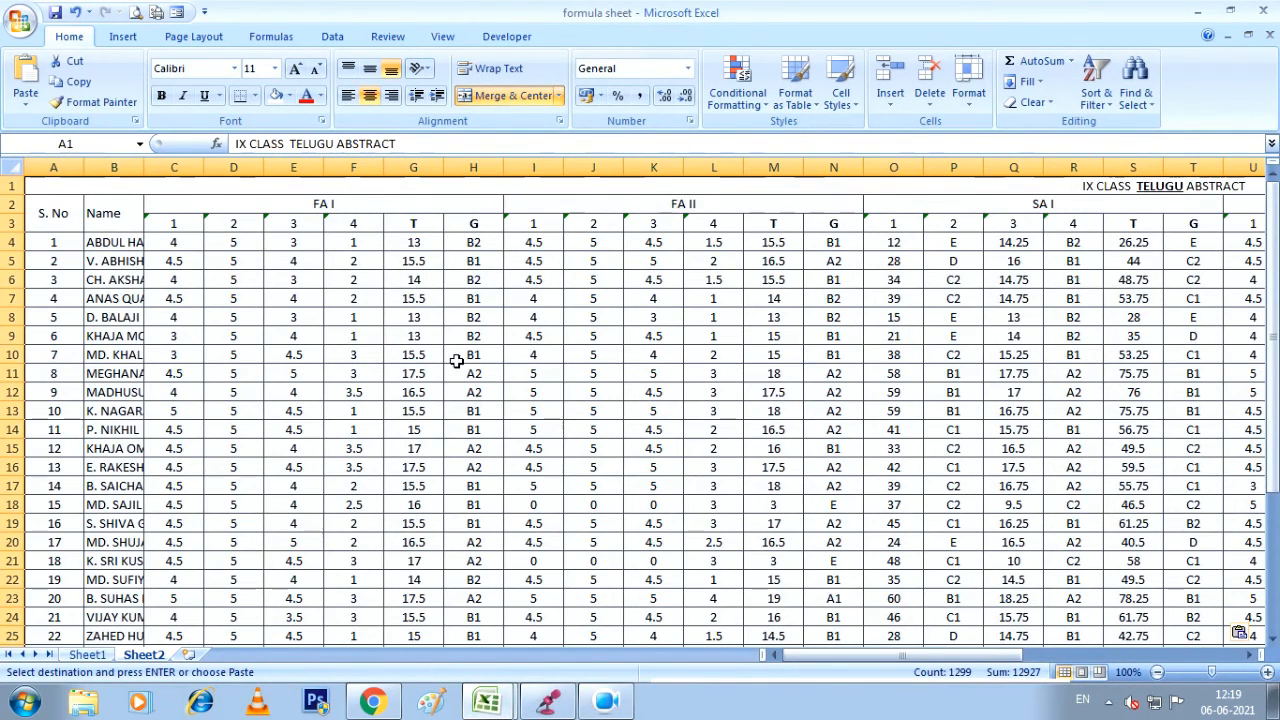
click(288, 257)
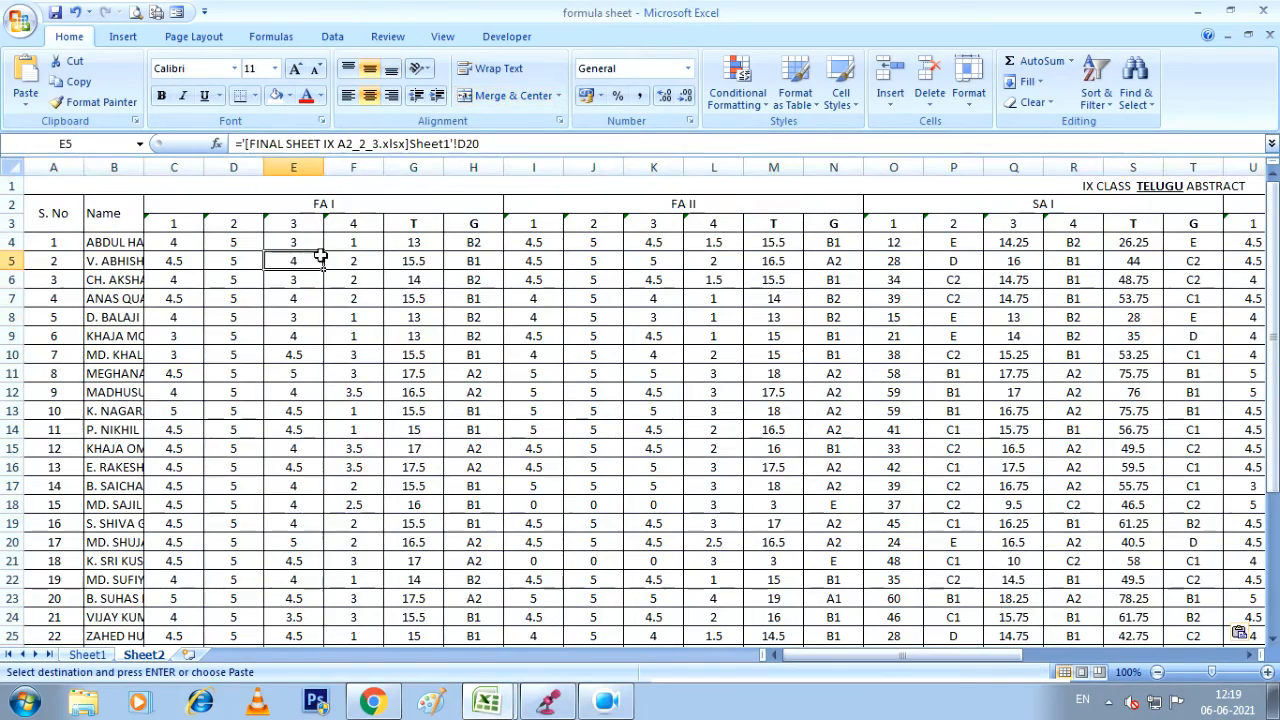
Delete columns I to AL from the pasted abstract, keeping only the FA I section.
click(559, 165)
drag(559, 165, 1137, 243)
key(Menu)
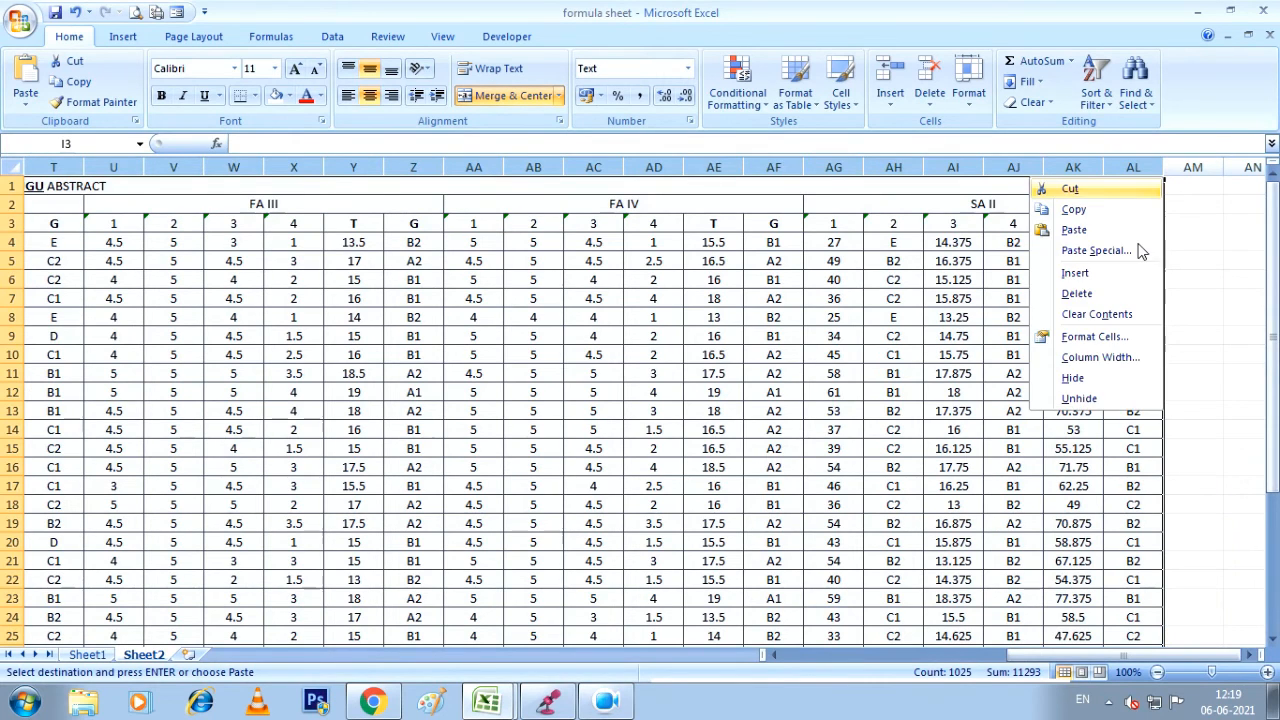
key(d)
click(782, 317)
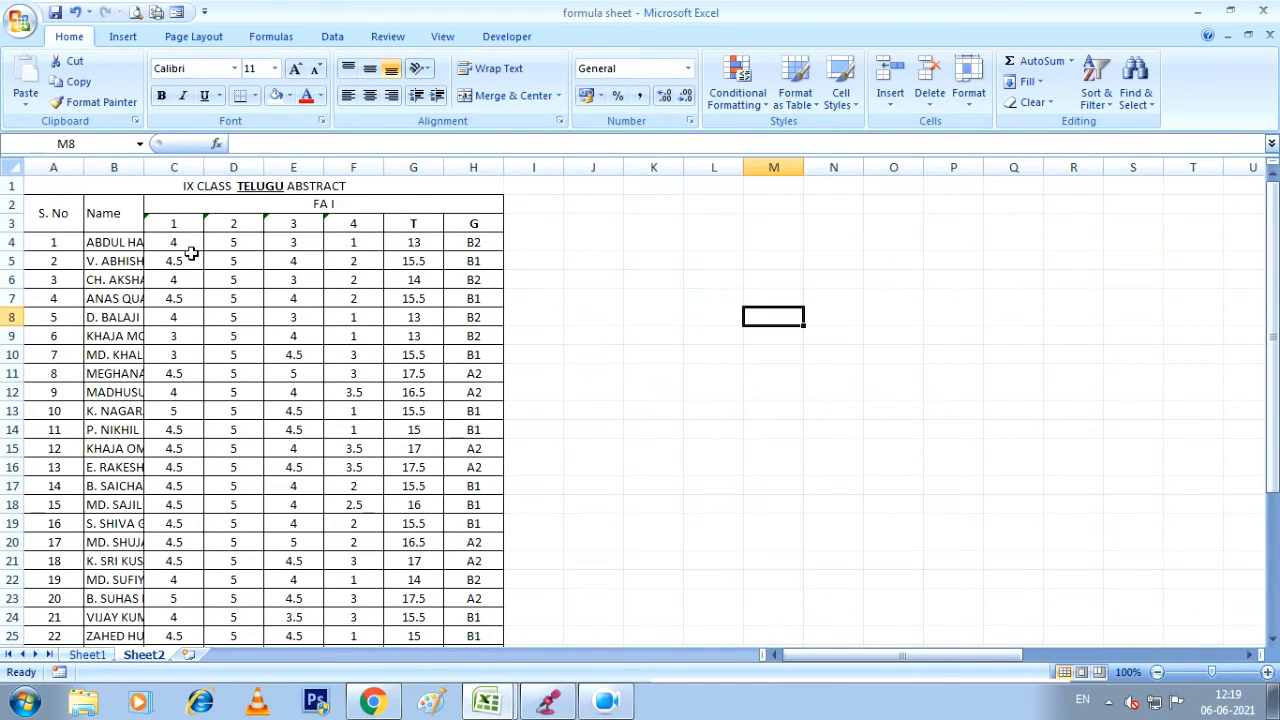
Replace the names in B4 and B5 of the abstract with the first and second students' names from Sheet1.
click(190, 260)
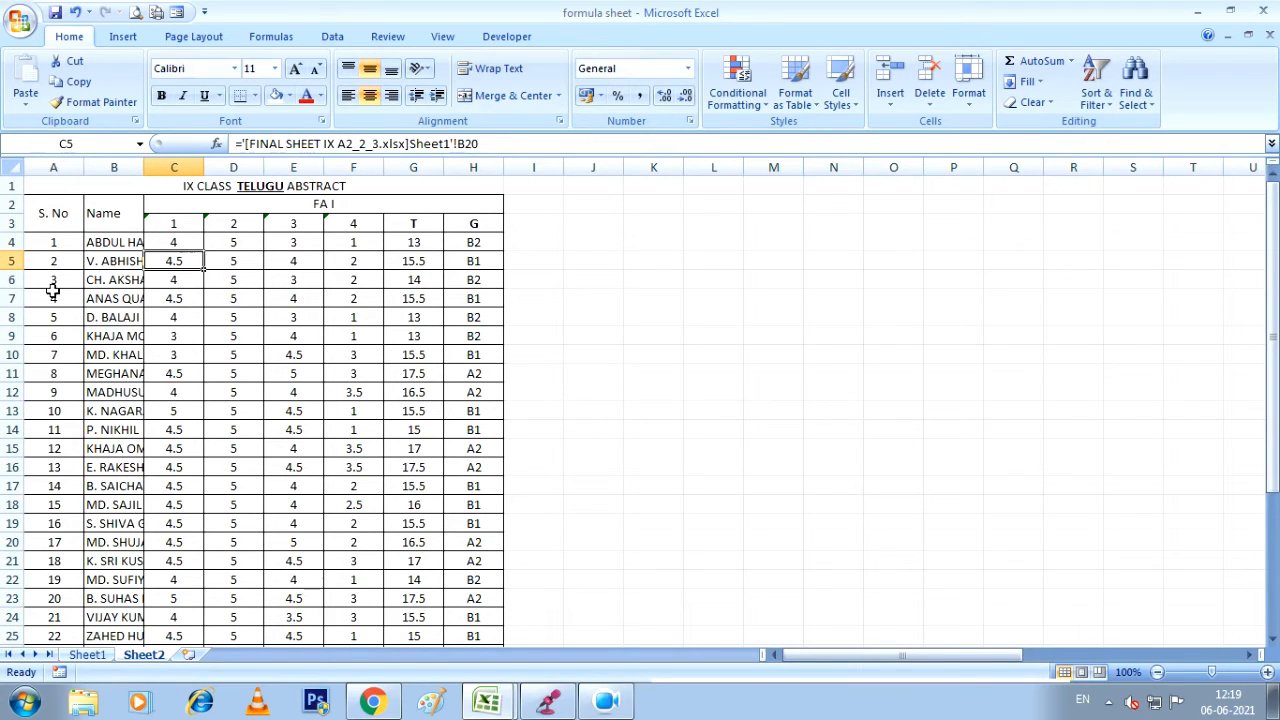
click(100, 242)
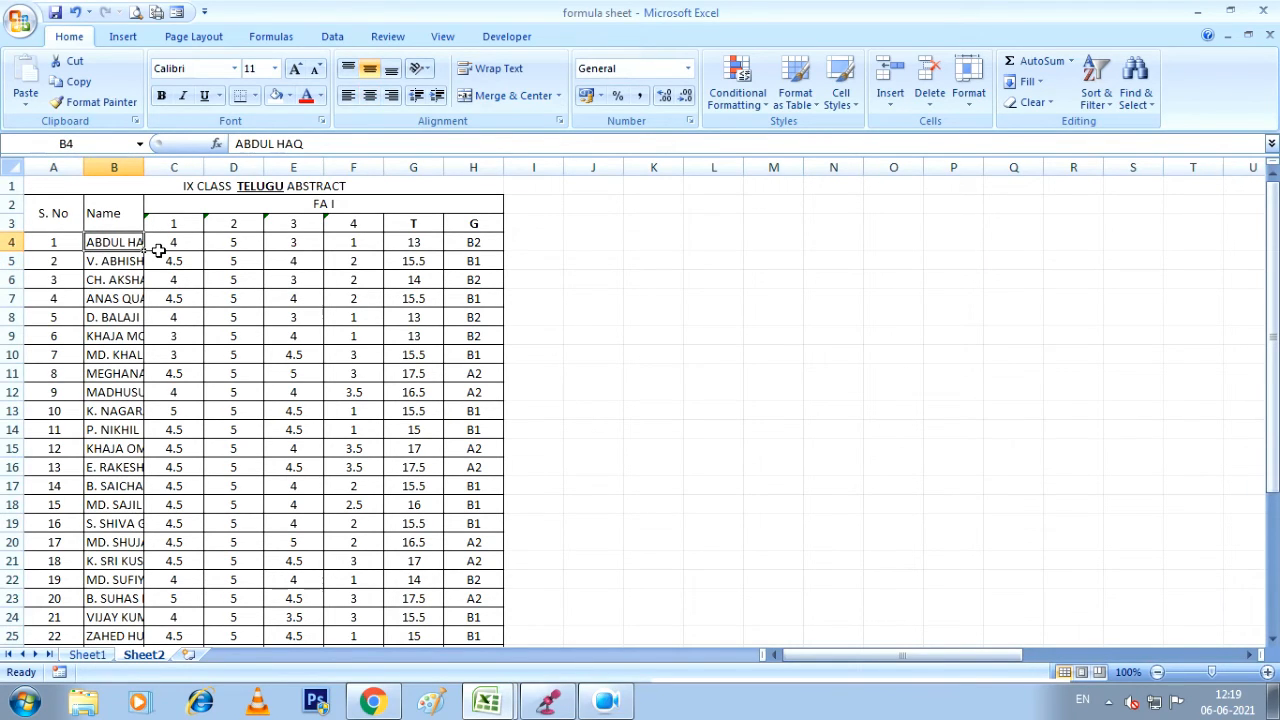
text(rA)
key(BackSpace)
key(BackSpace)
text(RAMESH)
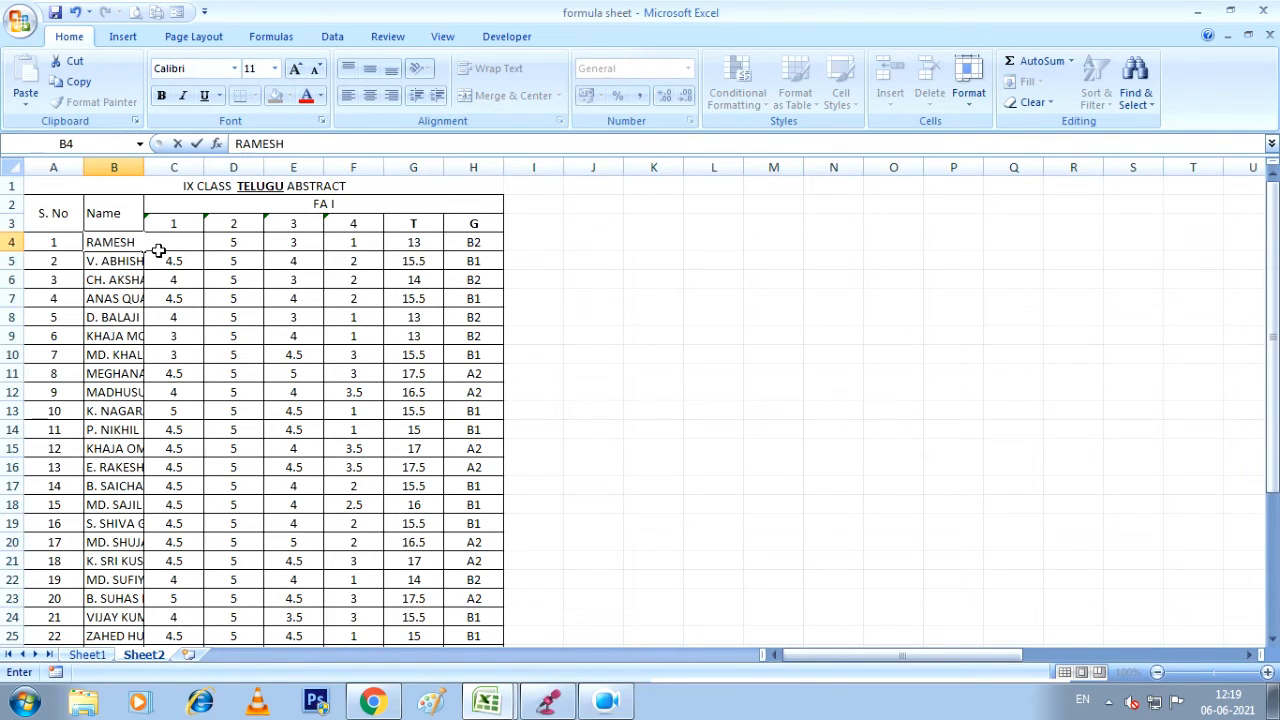
key(Return)
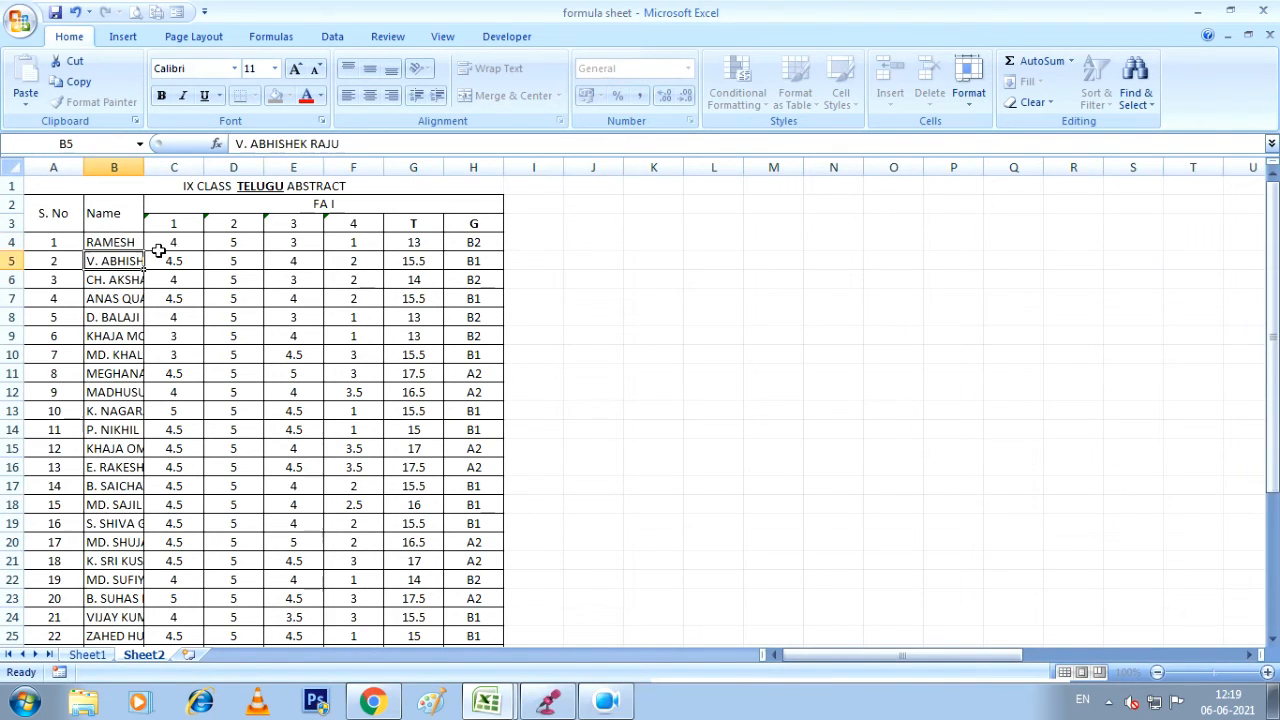
text(SATHISH)
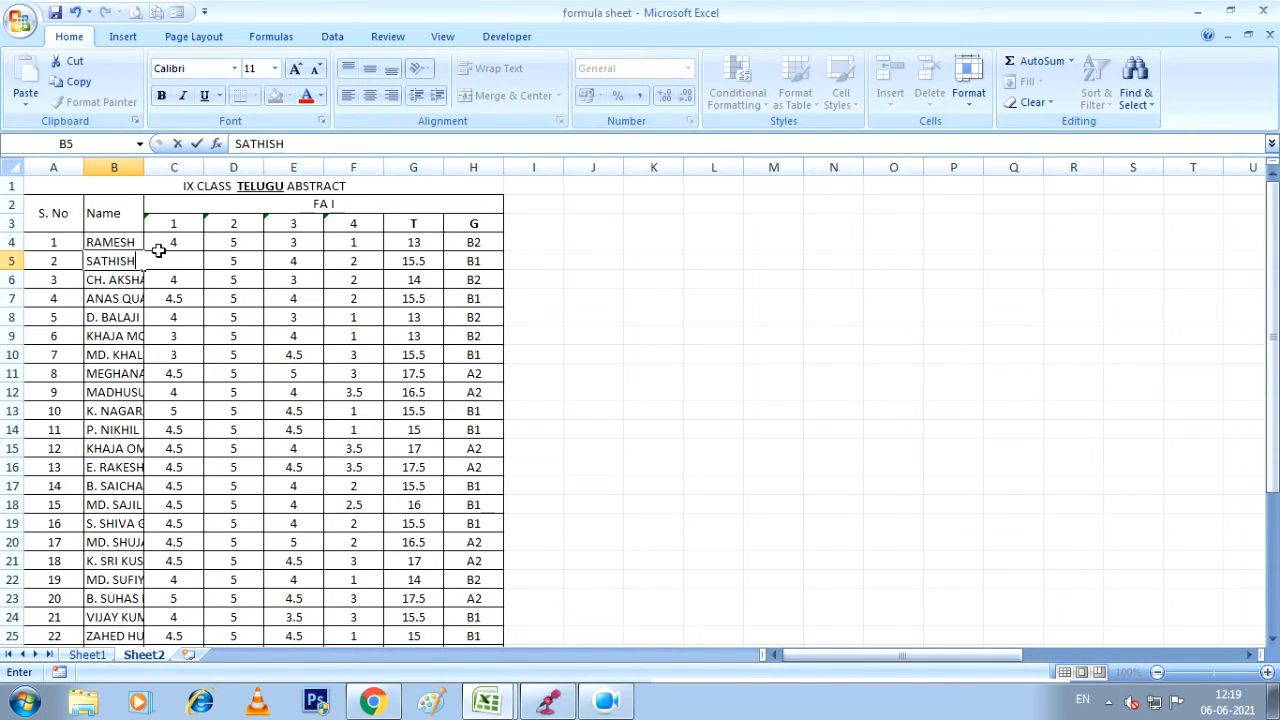
key(Return)
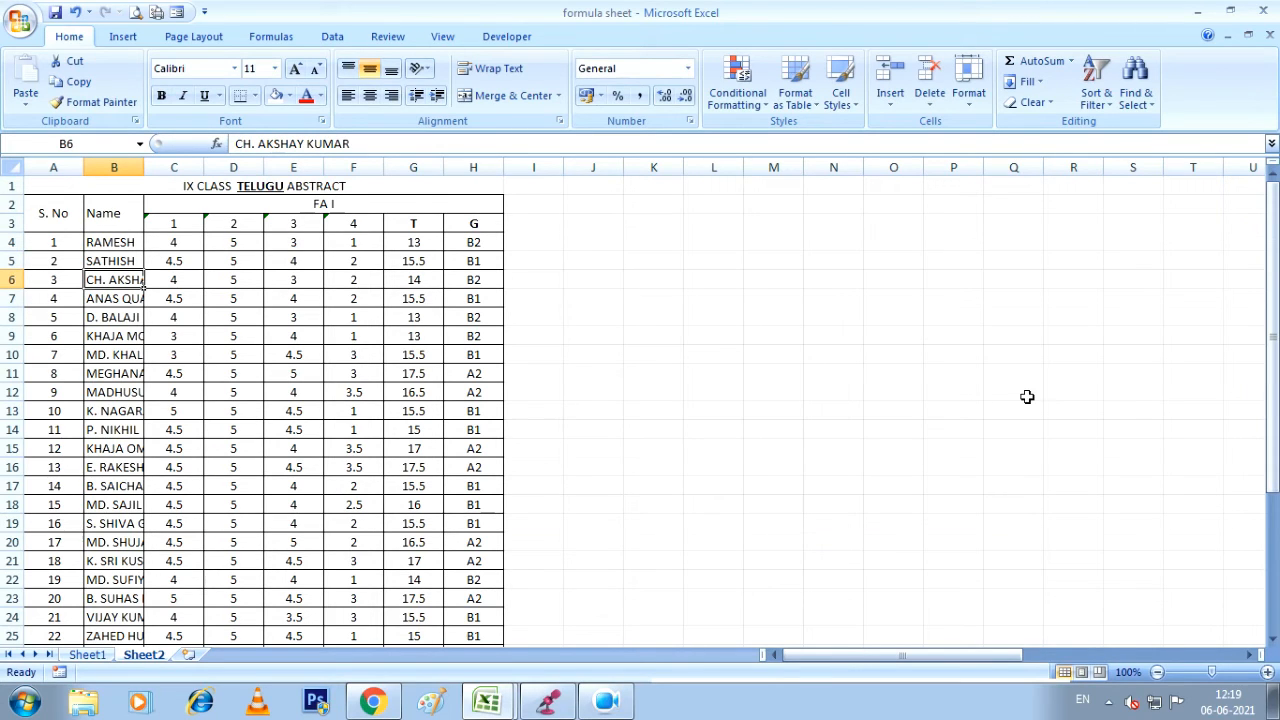
Delete the remaining students' rows from row 6 down to row 36 of the abstract.
click(12, 280)
key(ctrl+shift+Down)
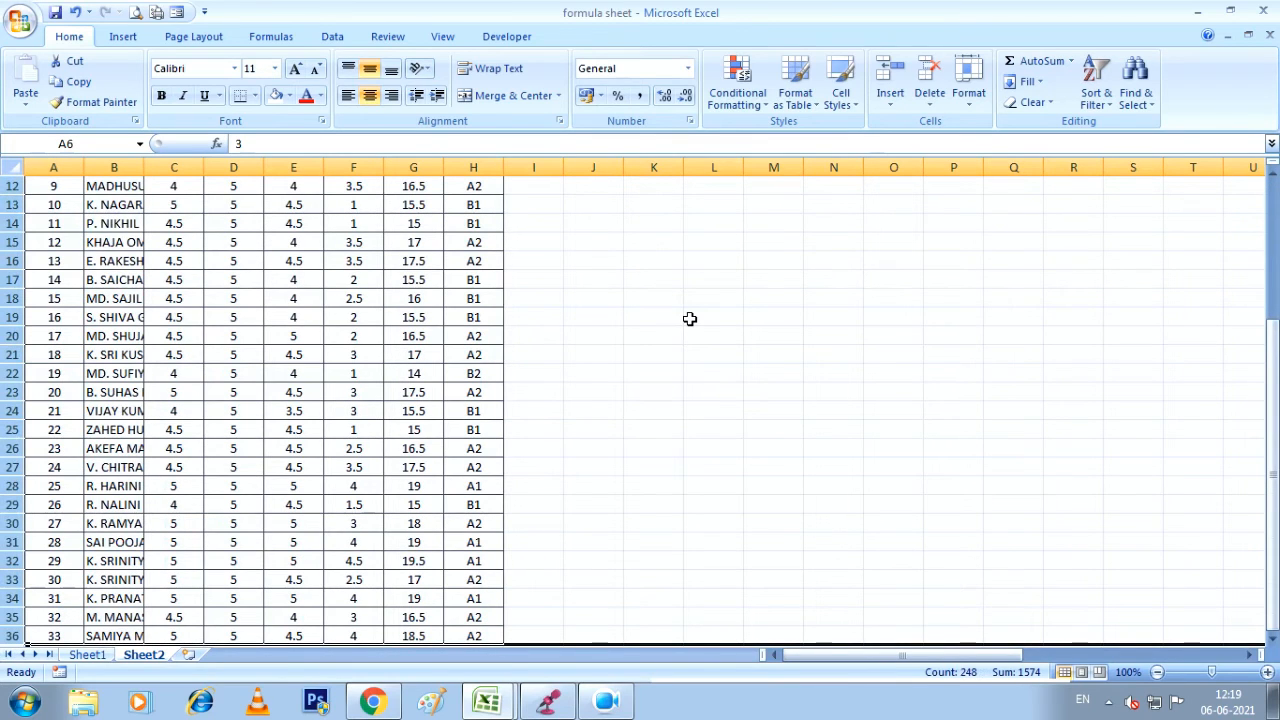
key(shift+F10)
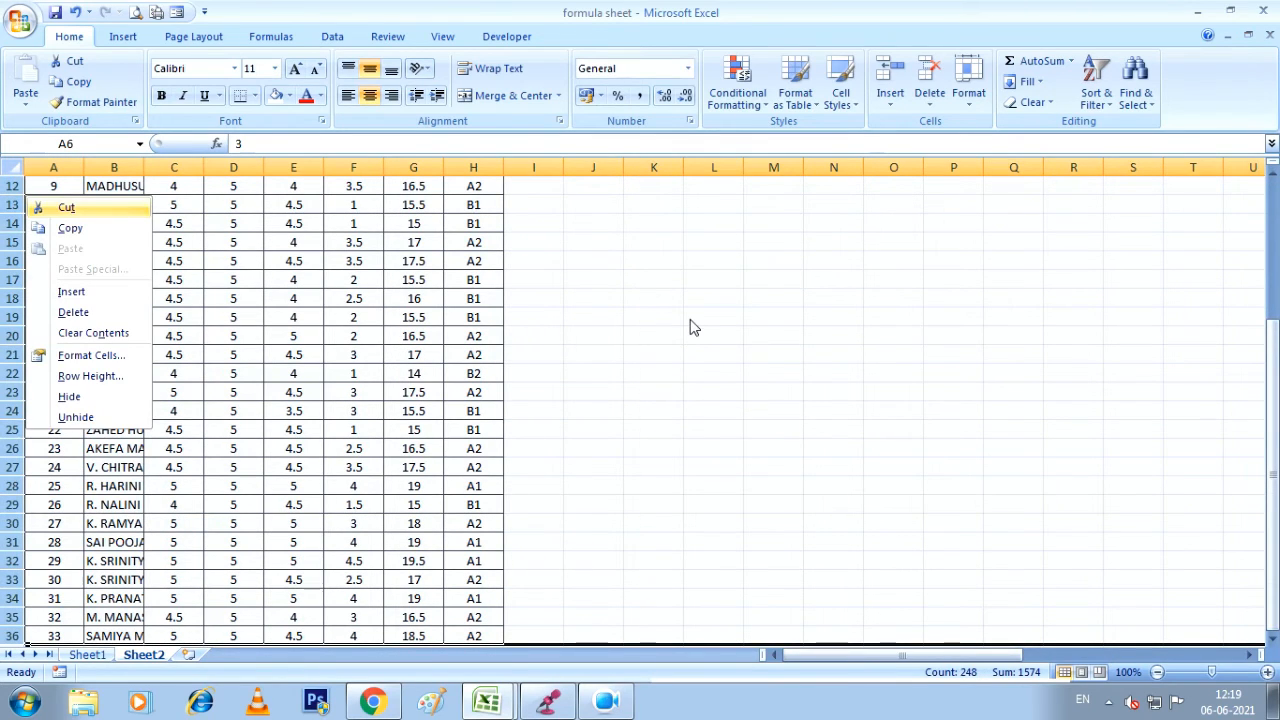
key(d)
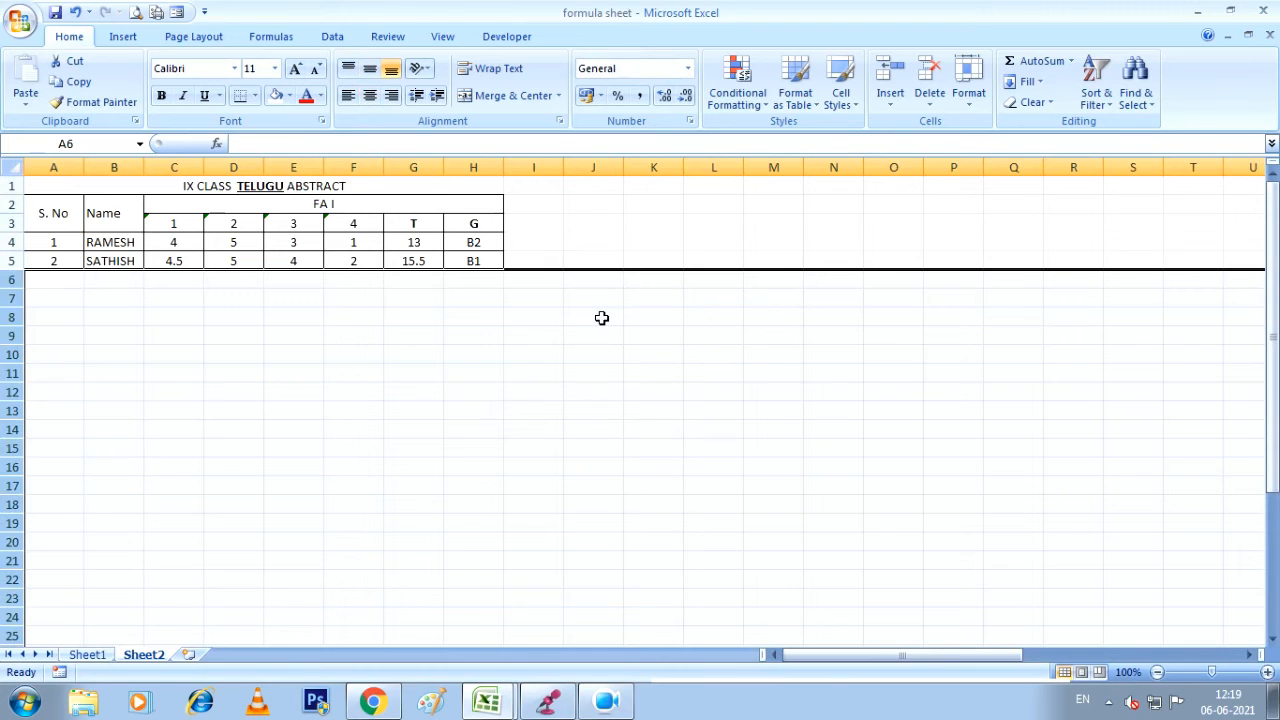
Clear the copied FA I marks, totals and grades of both students in C4:H5 of the abstract.
click(514, 344)
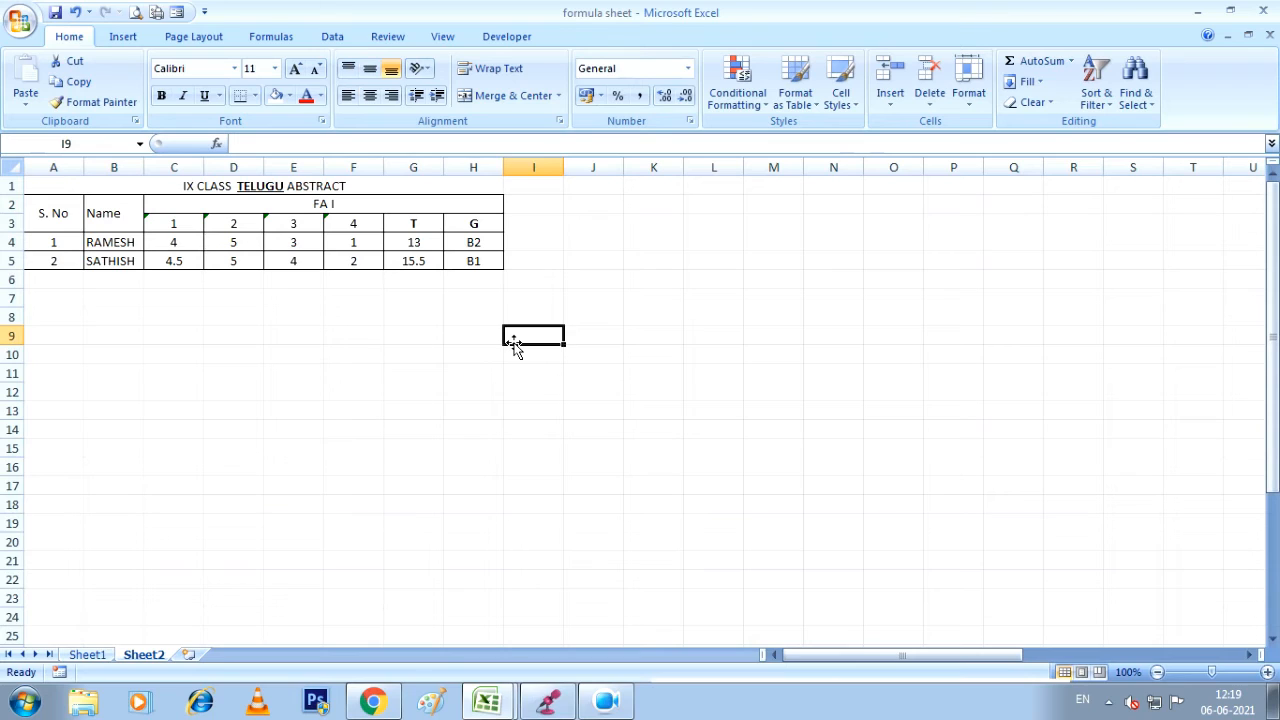
drag(178, 245, 464, 260)
key(Delete)
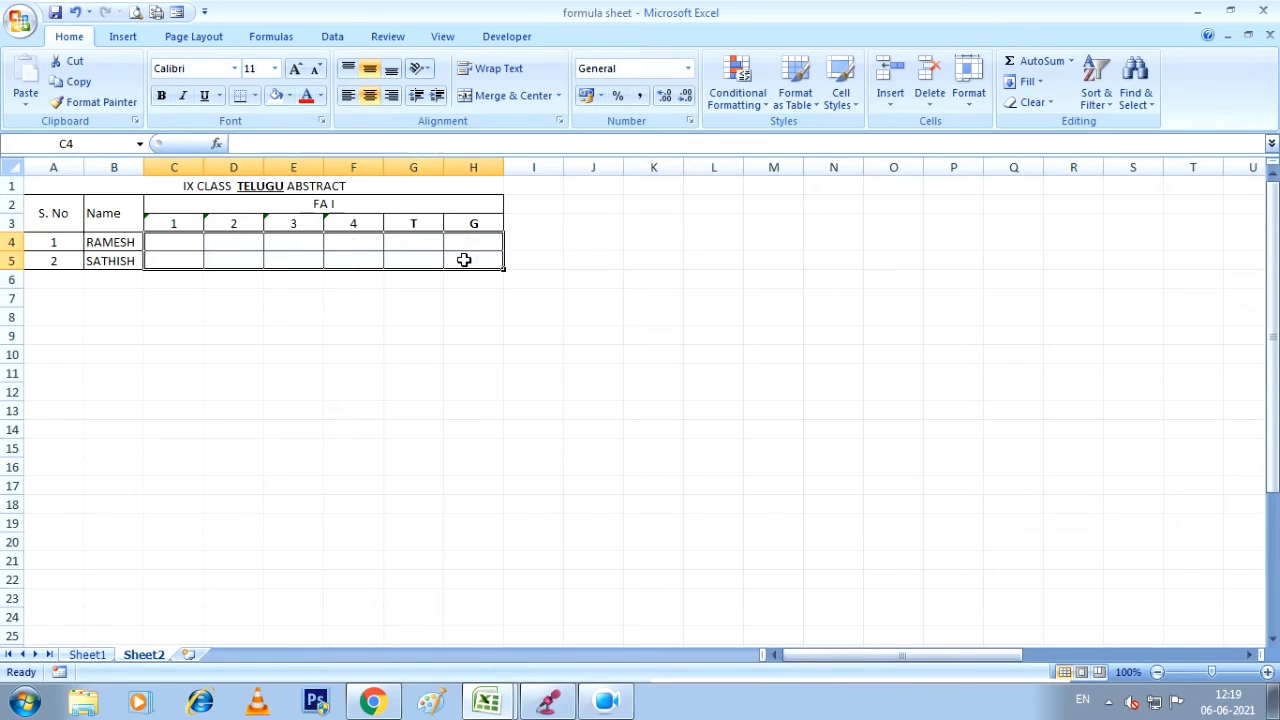
click(663, 297)
Link C4 of the abstract to the first student's Telugu FA I mark with the formula =Sheet1!B6.
click(165, 248)
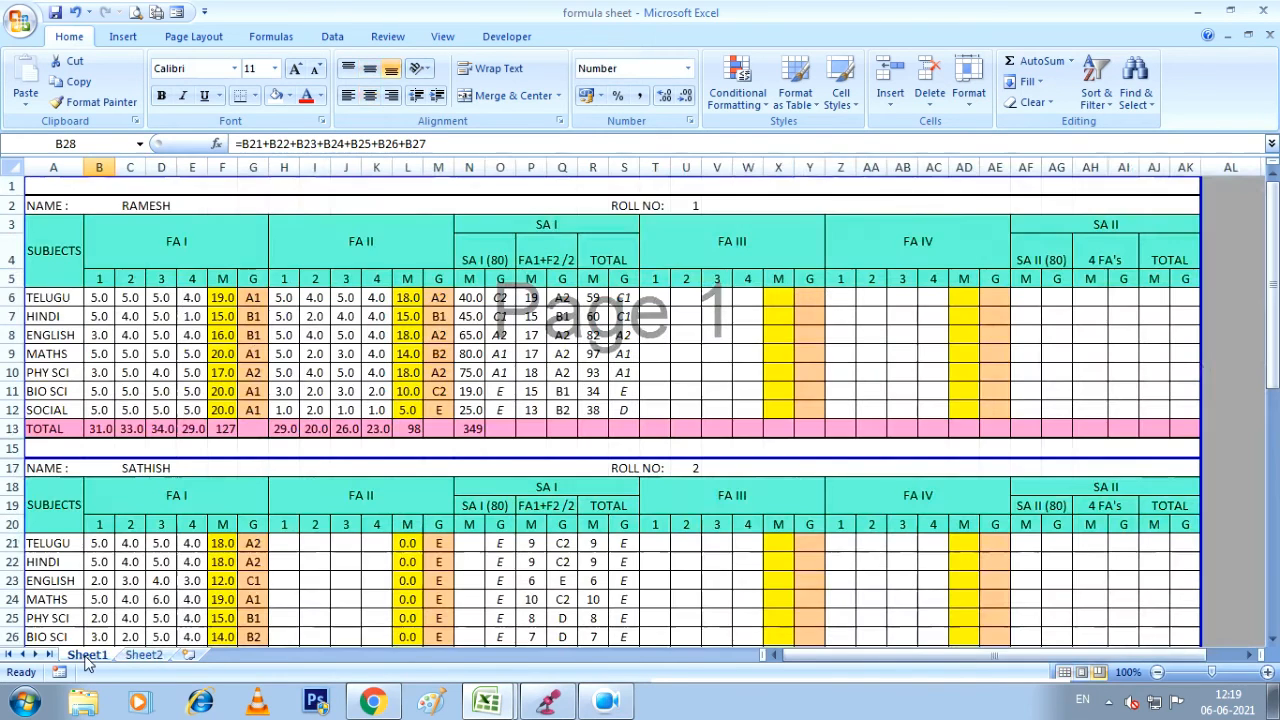
click(87, 654)
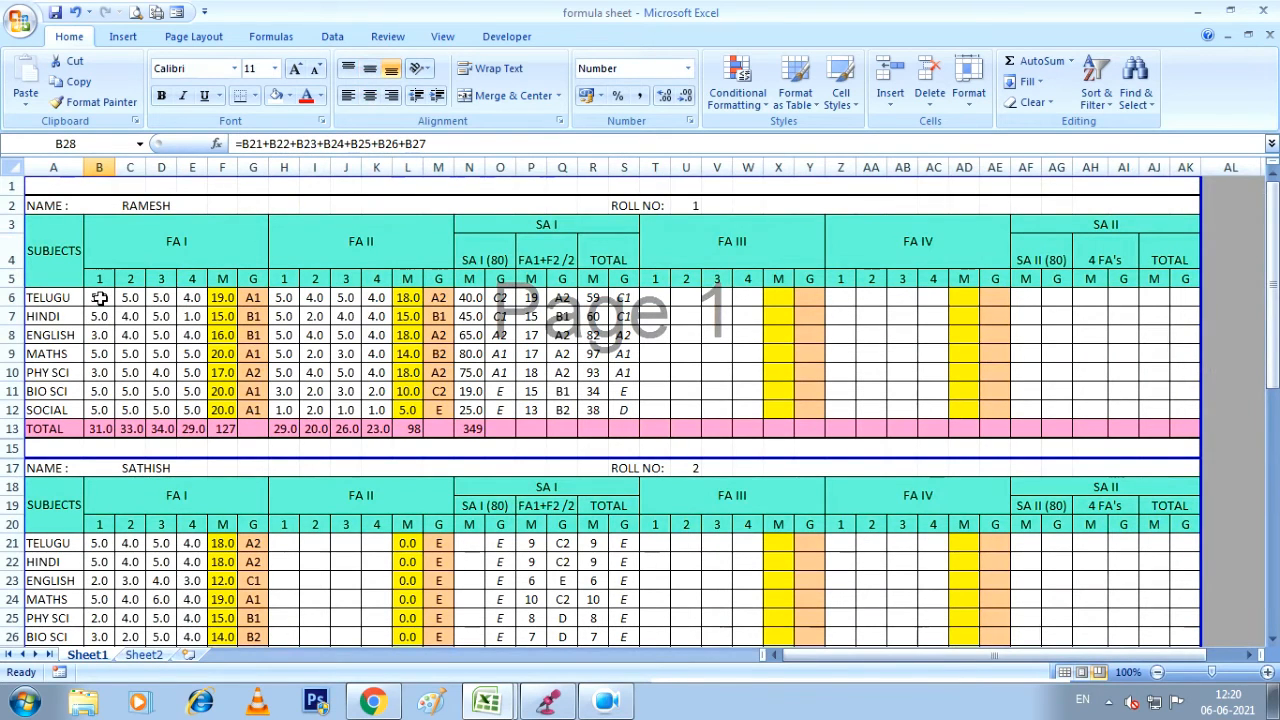
click(143, 654)
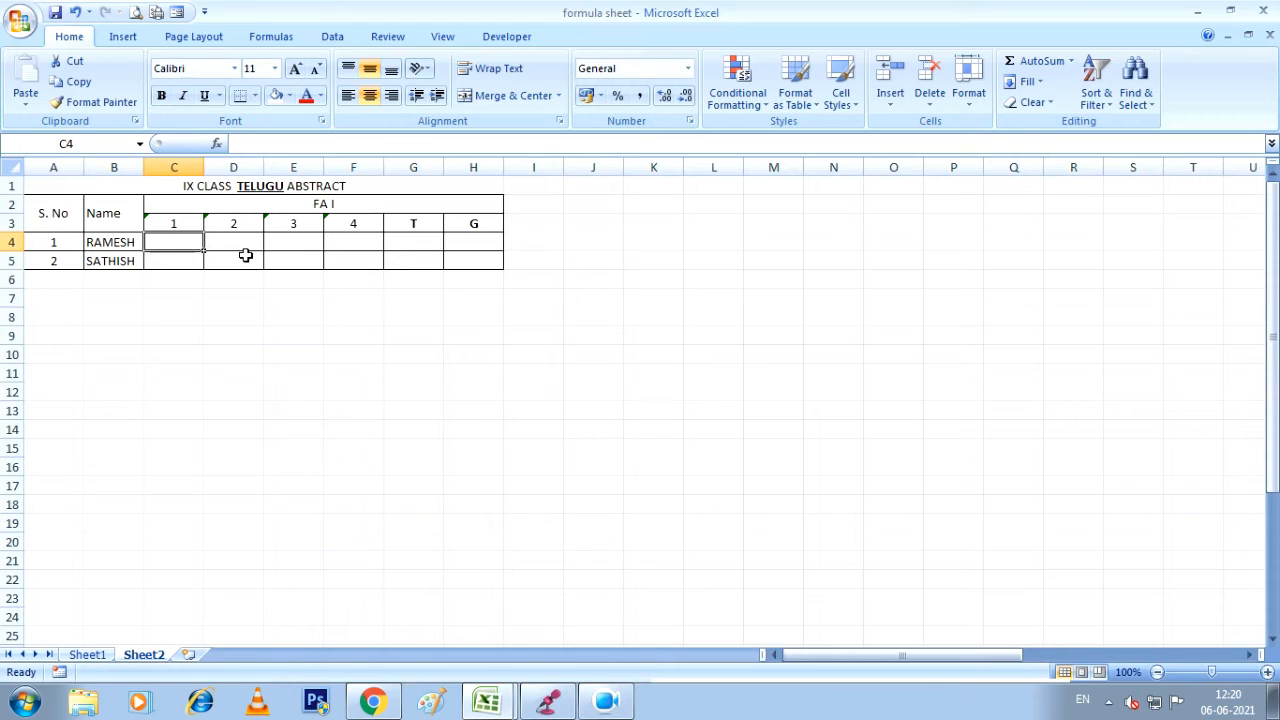
text(=)
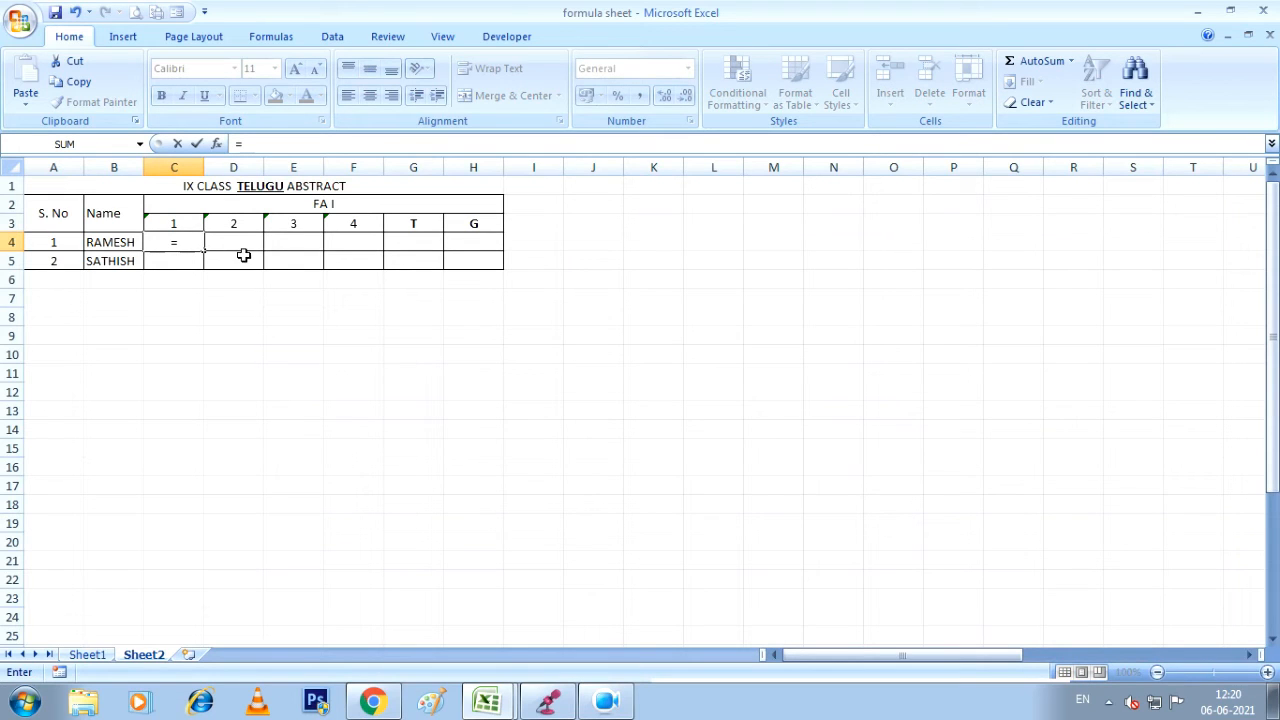
click(96, 655)
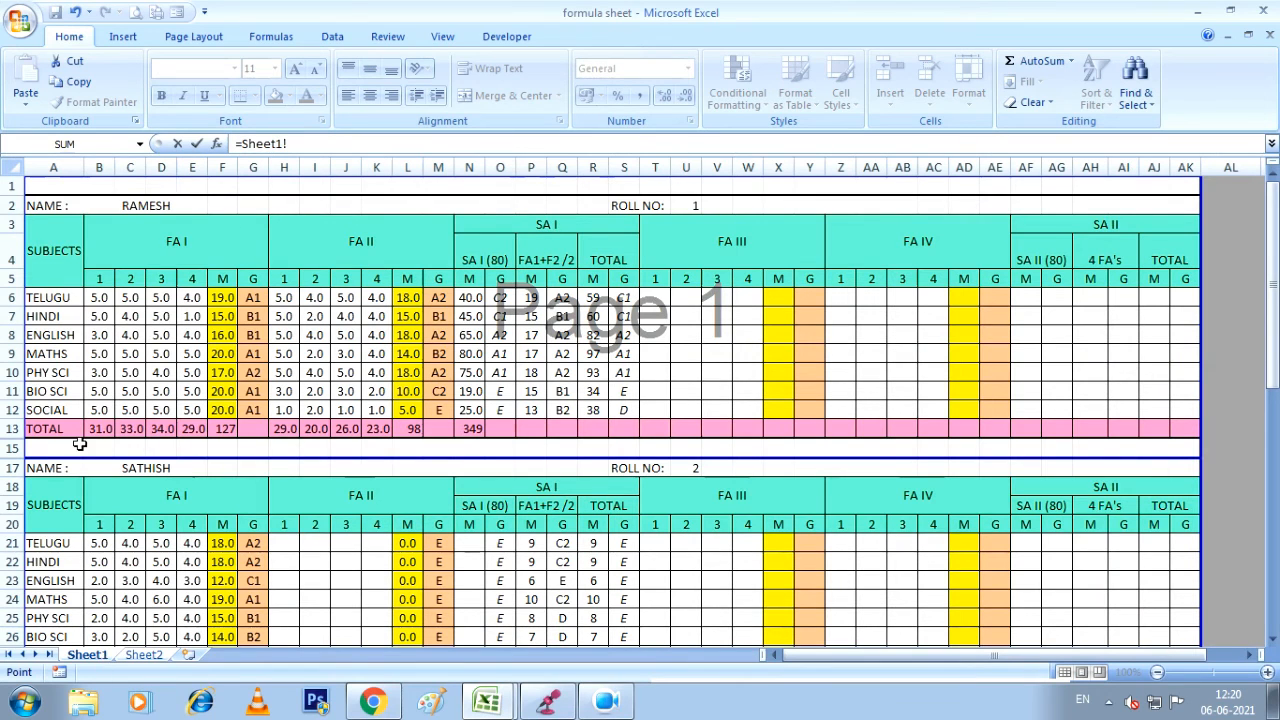
click(100, 298)
key(Return)
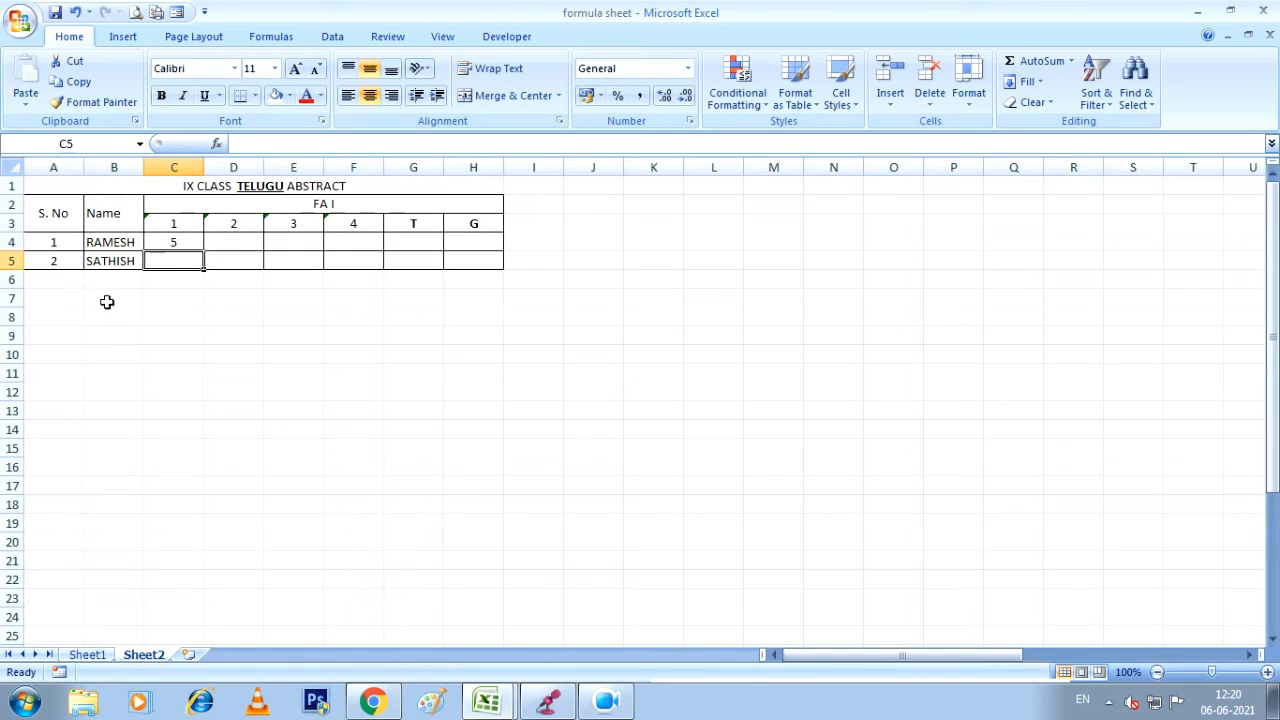
Fill the C4 formula across to H4 to bring in the first student's remaining FA I marks, total and grade.
click(190, 245)
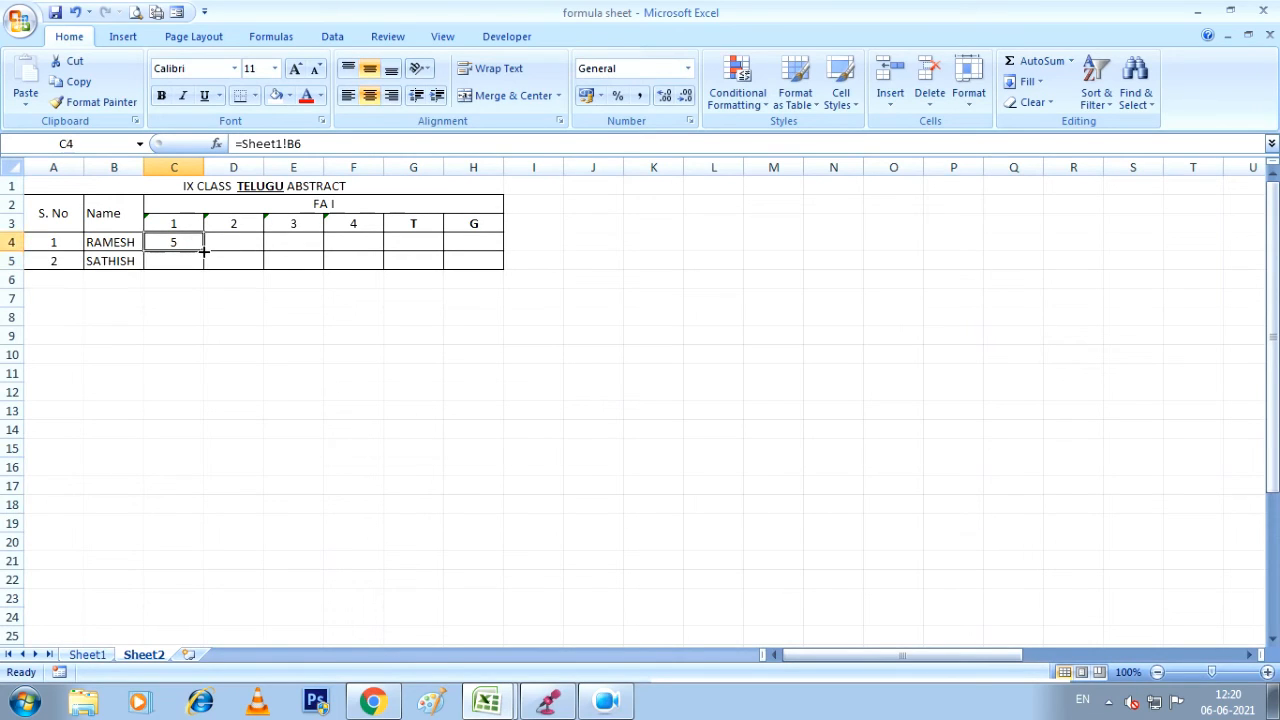
drag(203, 252, 492, 269)
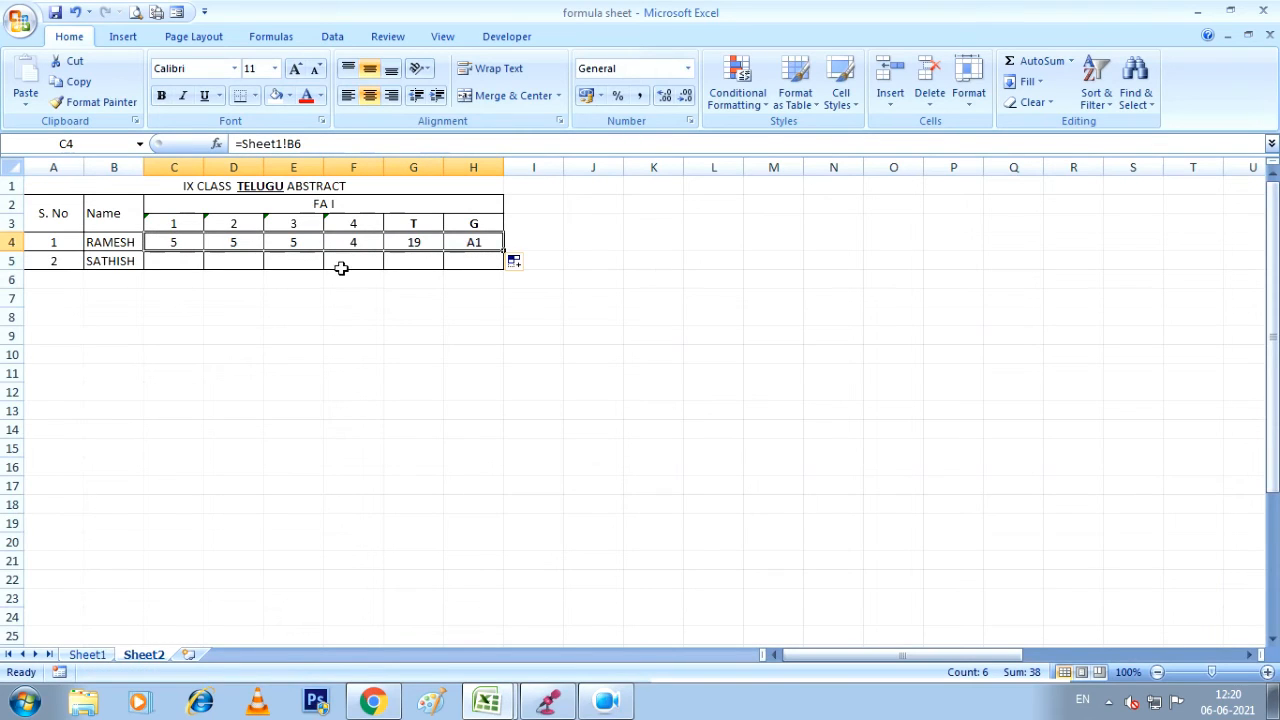
key(ctrl+z)
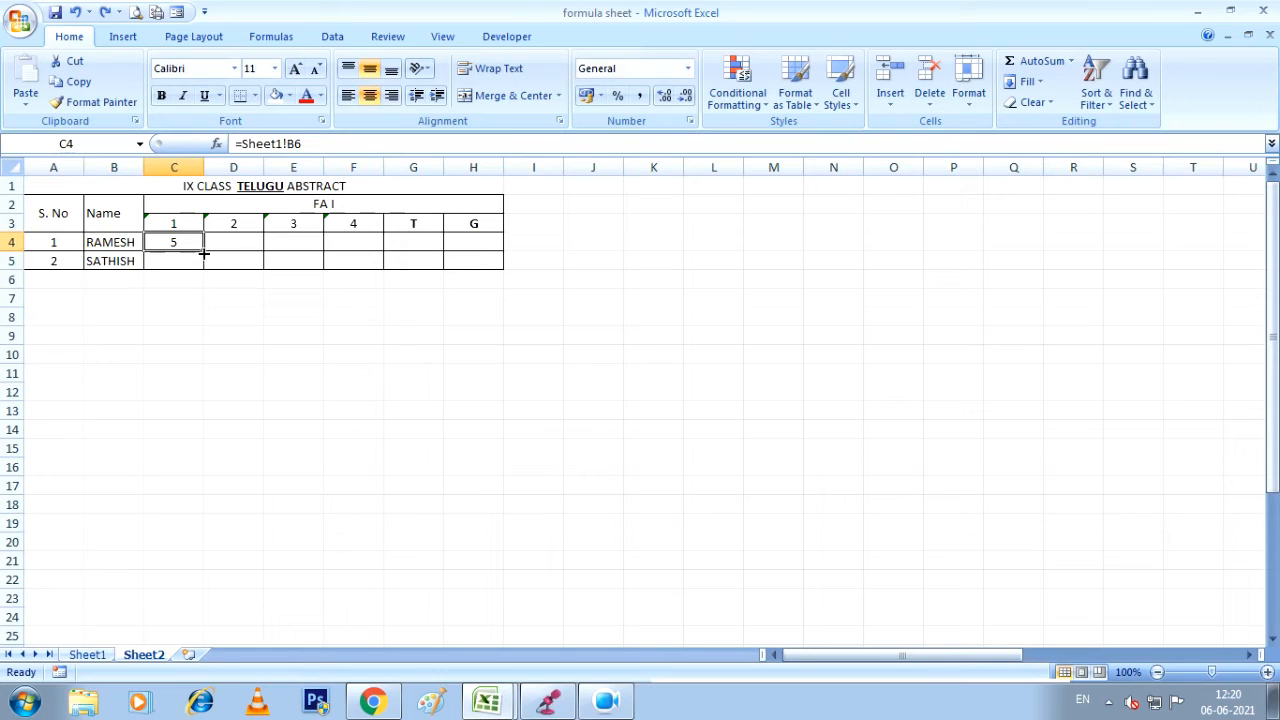
drag(202, 252, 493, 266)
click(478, 243)
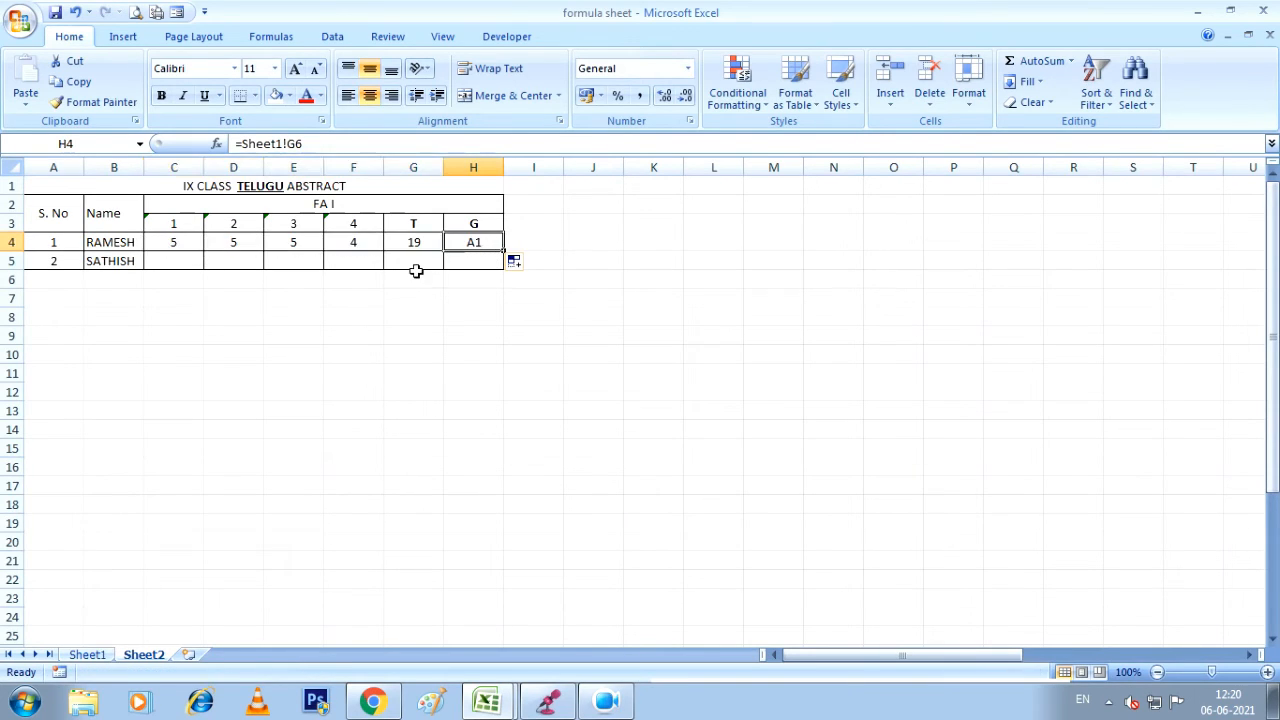
Set the first student's Telugu FA I marks in B6 and D6 of Sheet1 to 4 and check the abstract on Sheet2.
click(86, 654)
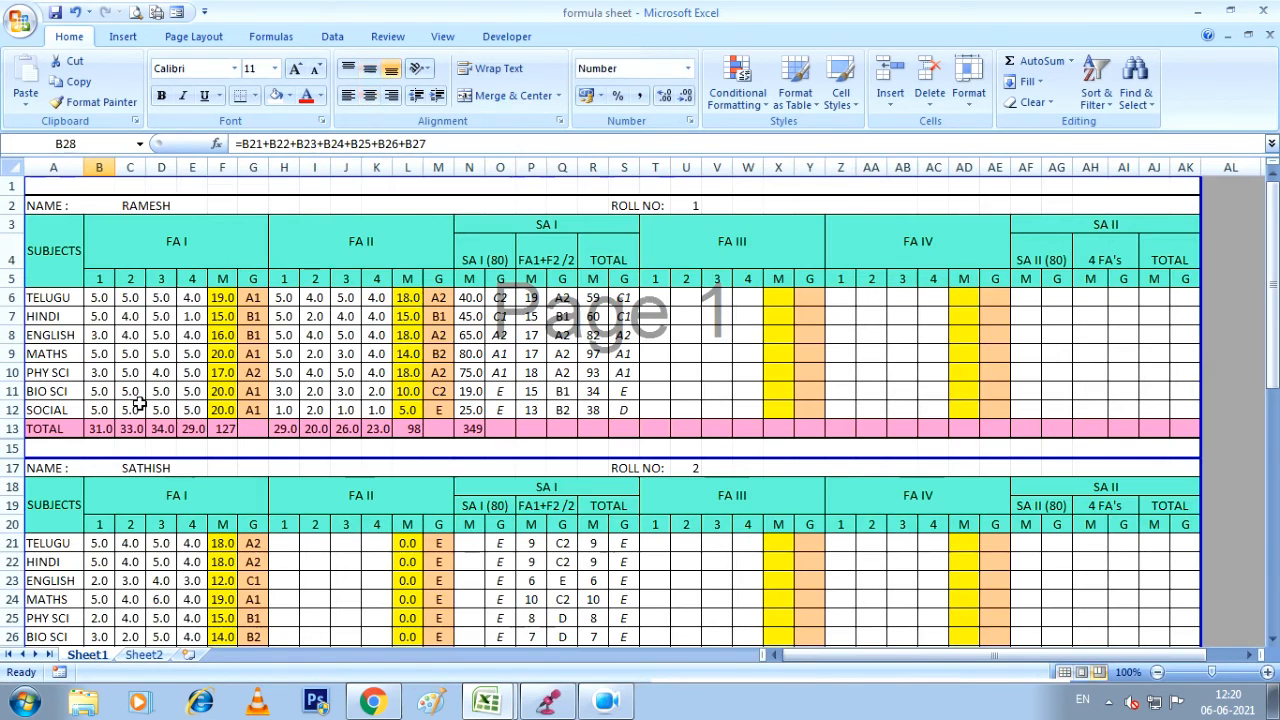
click(99, 298)
text(4)
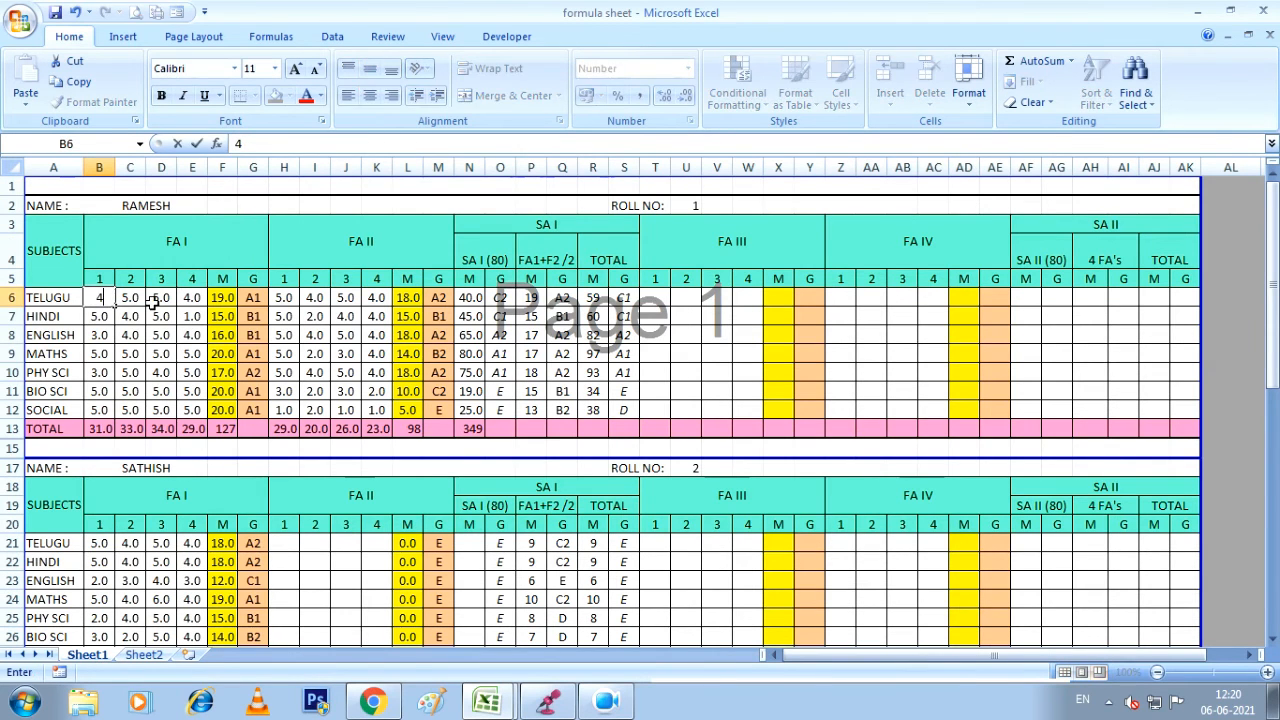
click(145, 298)
click(152, 302)
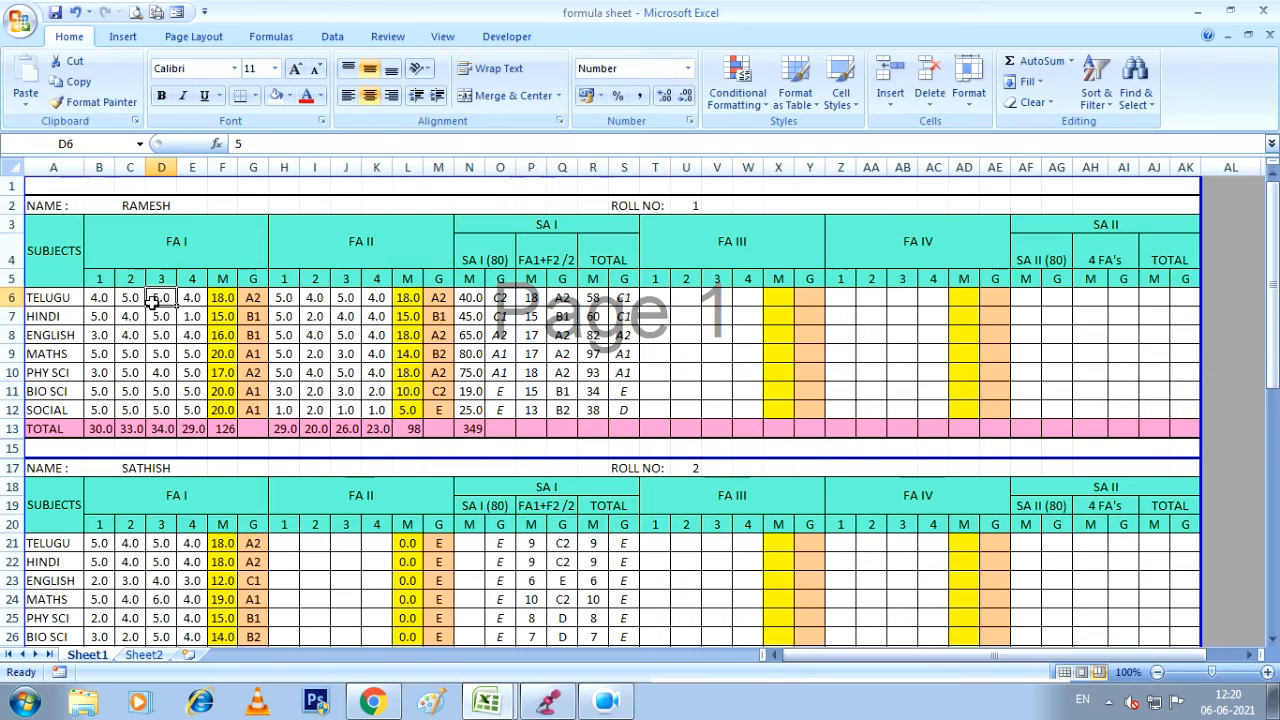
text(4)
key(Tab)
key(Tab)
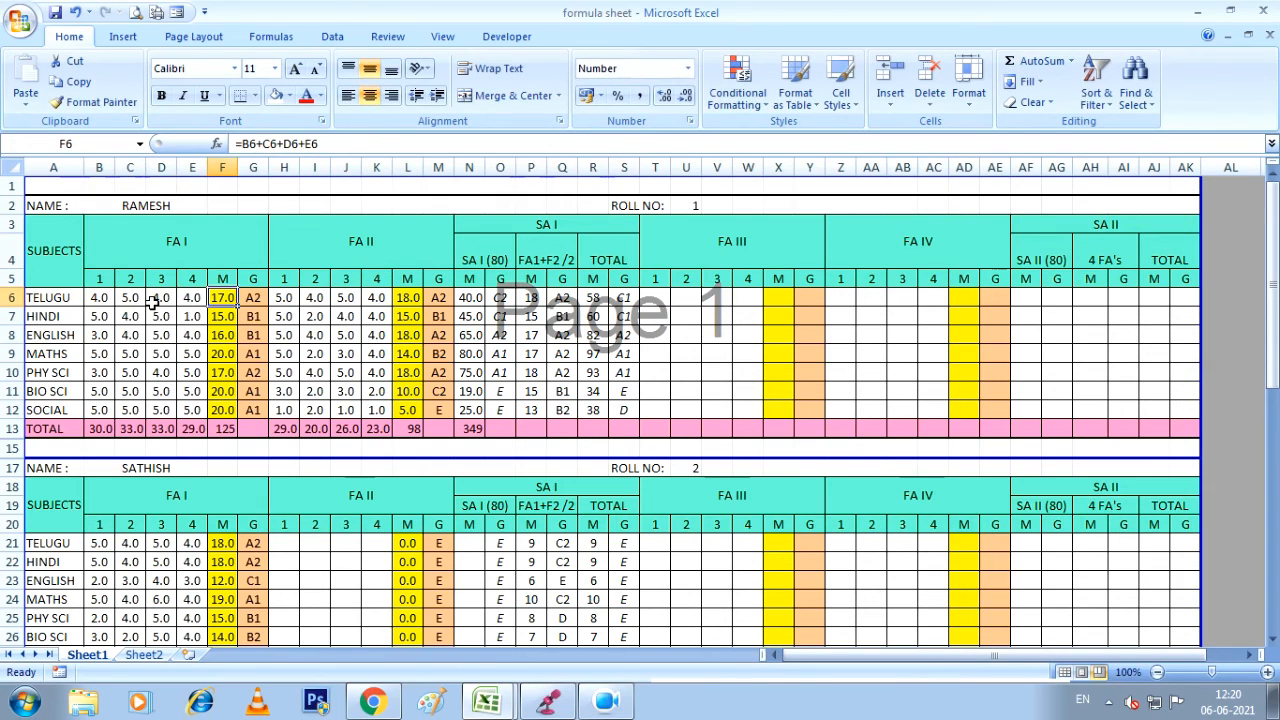
click(144, 654)
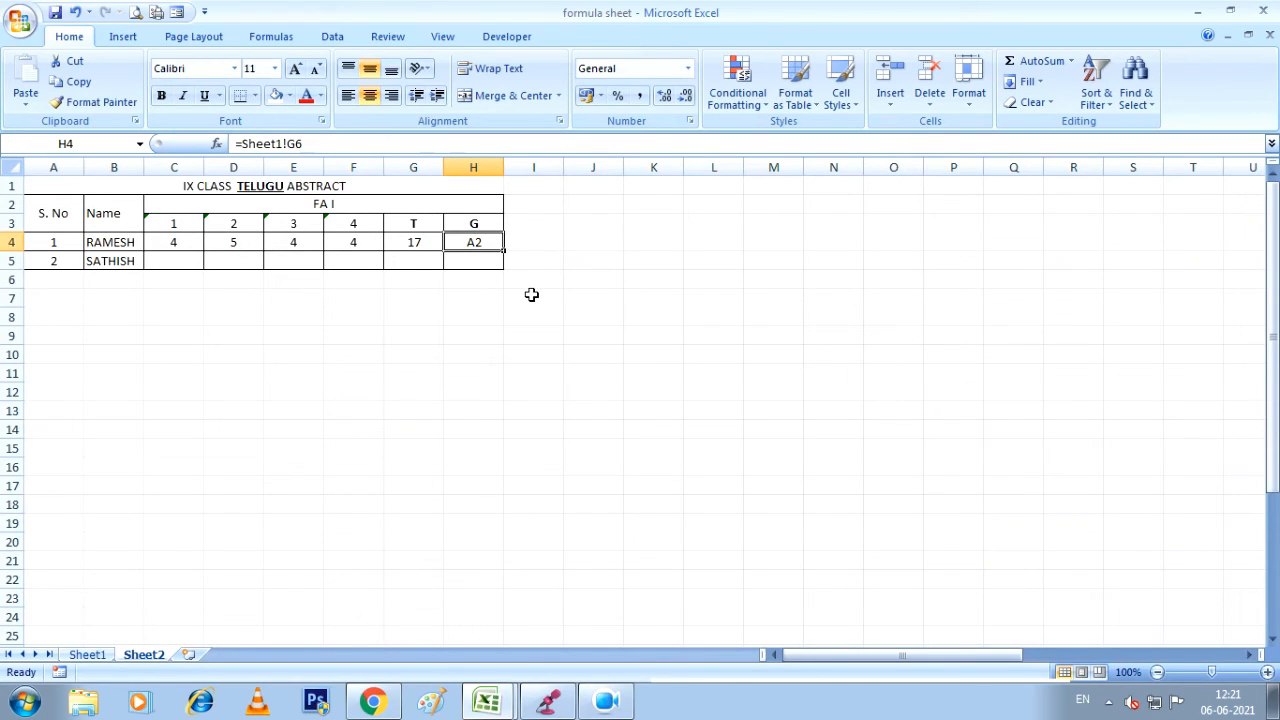
Link C5 of the abstract to the second student's Telugu FA I mark with the formula =Sheet1!B21.
click(196, 261)
text(=)
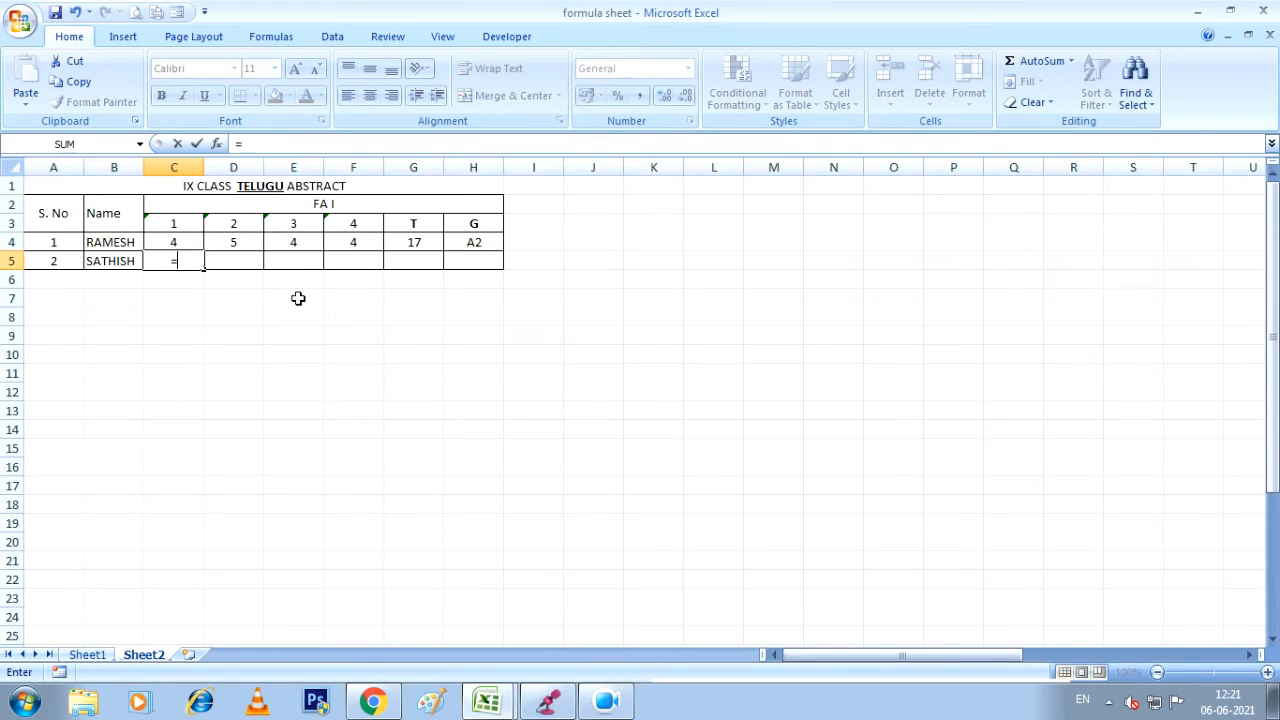
click(86, 656)
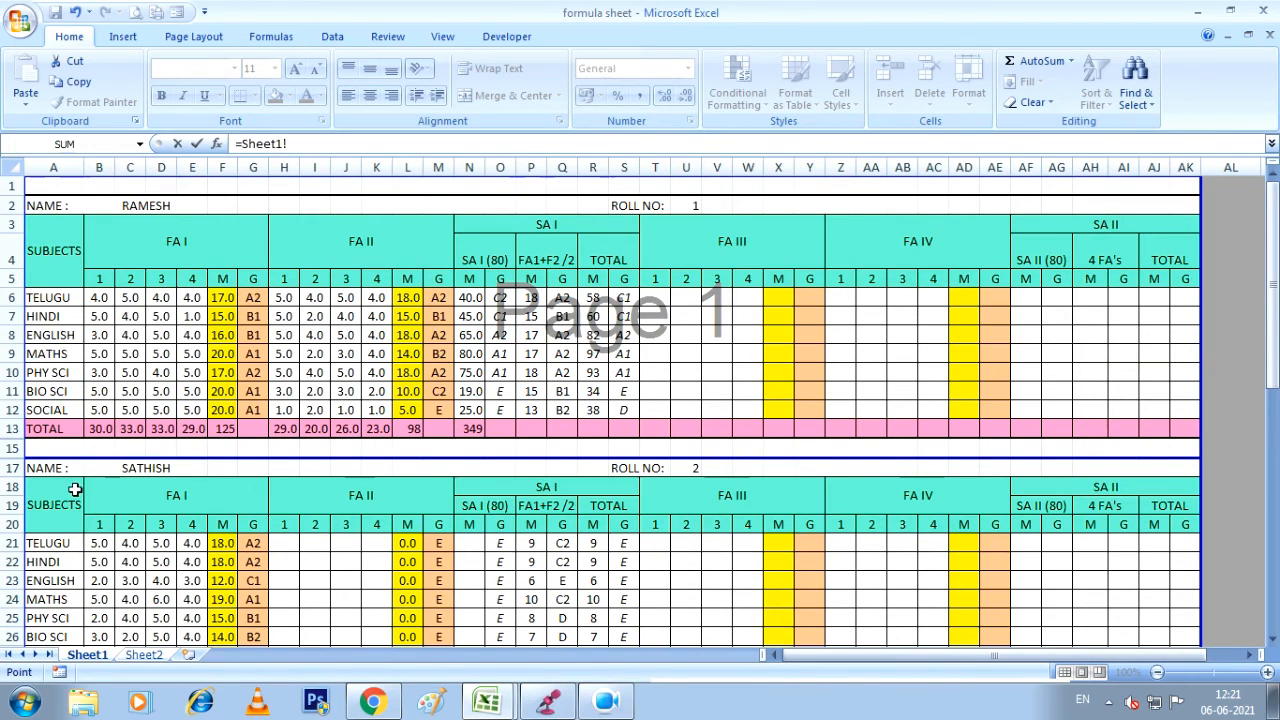
click(105, 543)
key(Return)
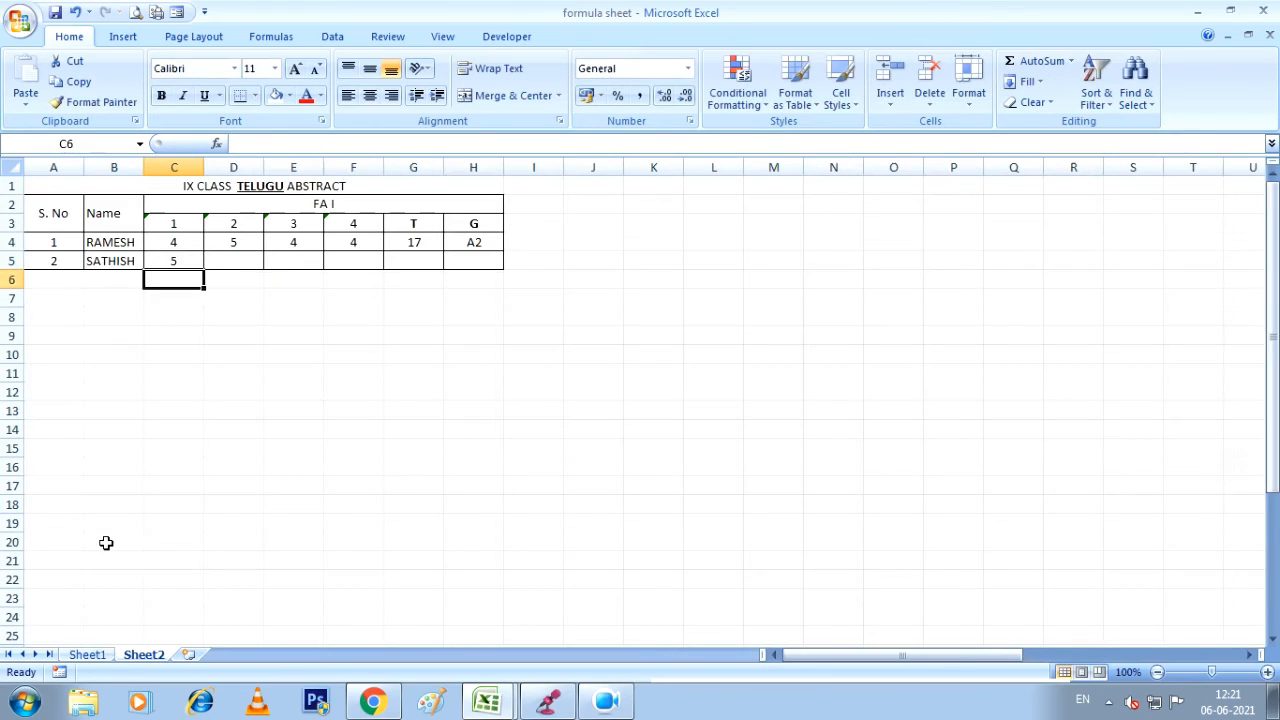
Fill the C5 formula across to H5 for the second student's FA I marks, total and grade.
click(194, 261)
drag(203, 268, 488, 282)
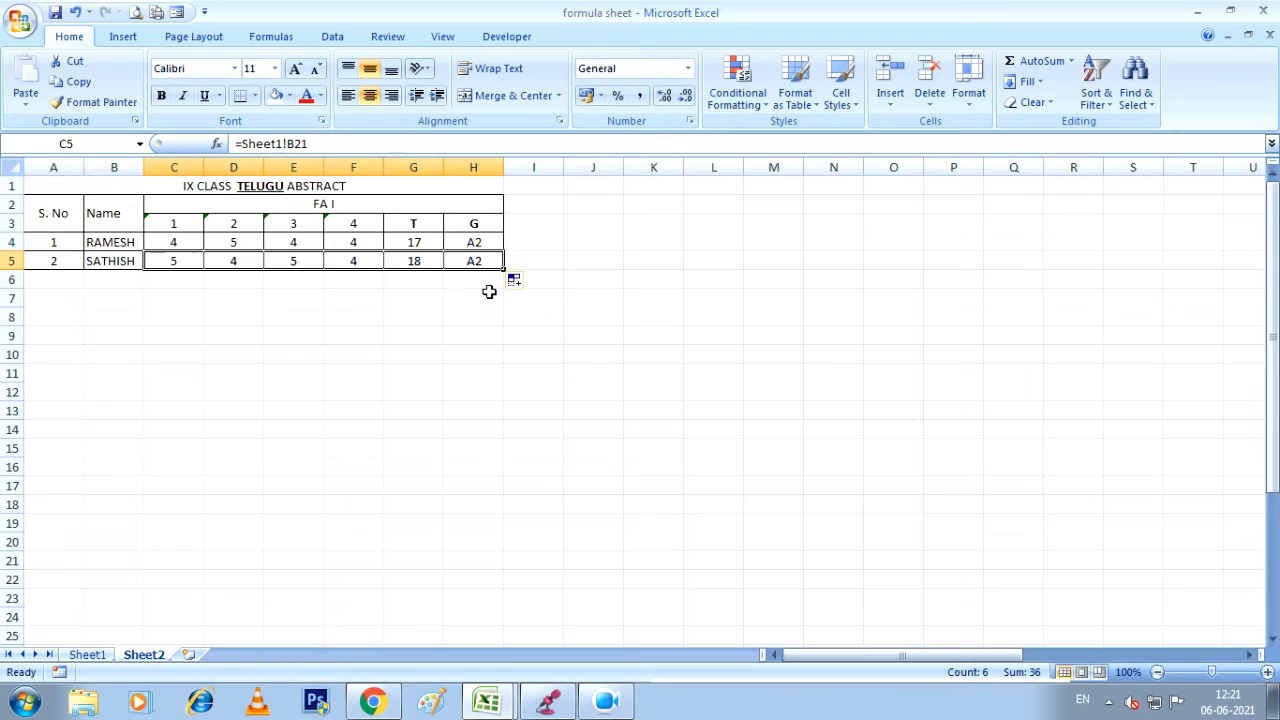
click(405, 296)
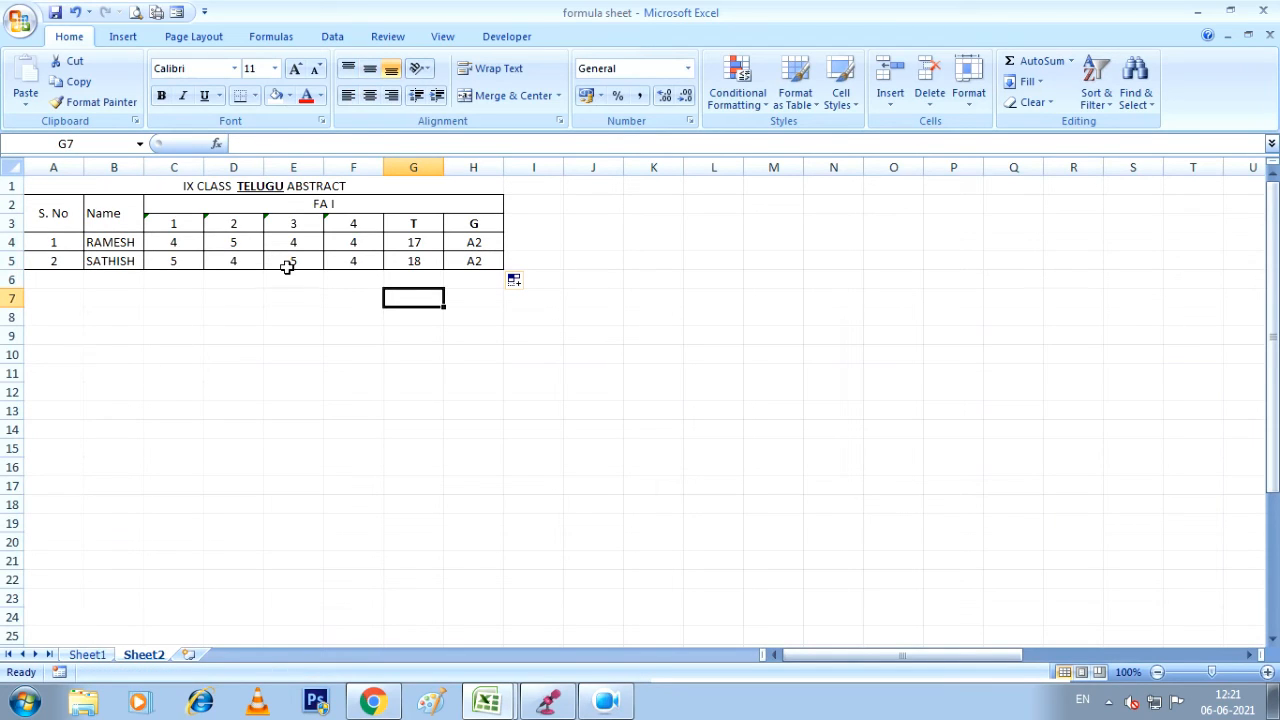
Set the second student's Telugu FA I marks in B21 and C21 of Sheet1 to 0 and check the abstract on Sheet2.
click(87, 654)
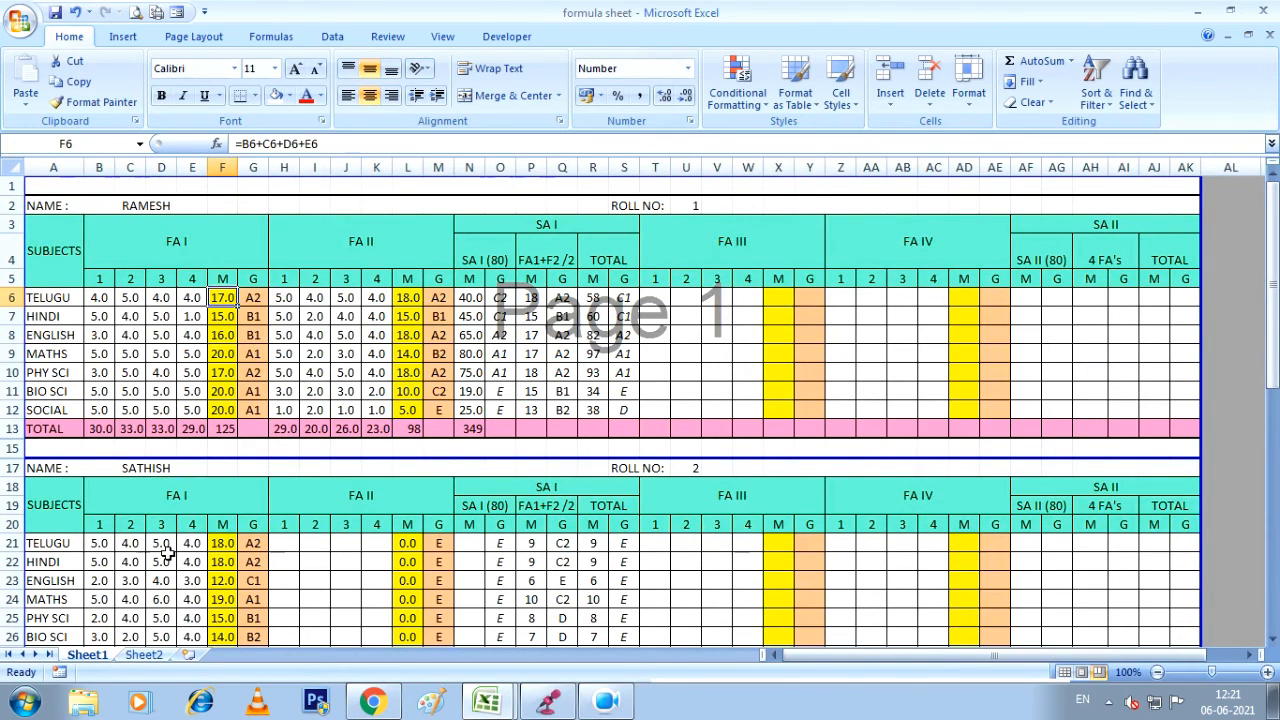
click(93, 543)
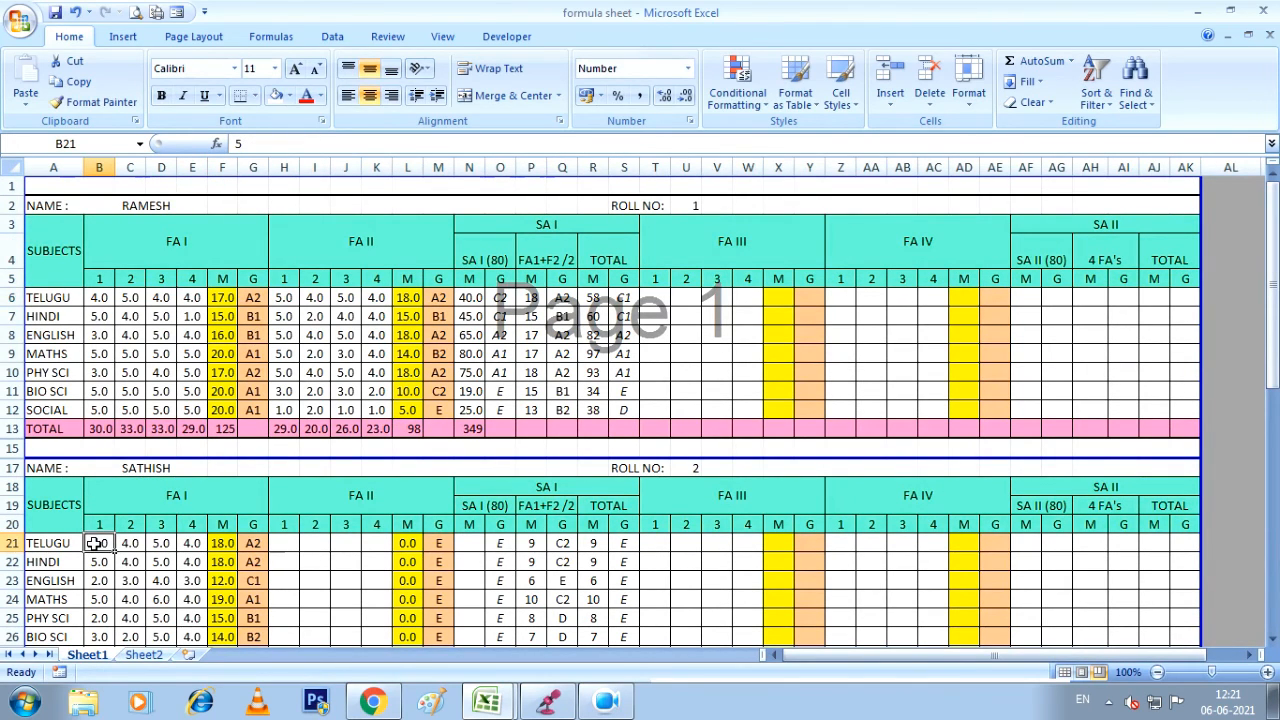
key(Right)
text(0)
key(Right)
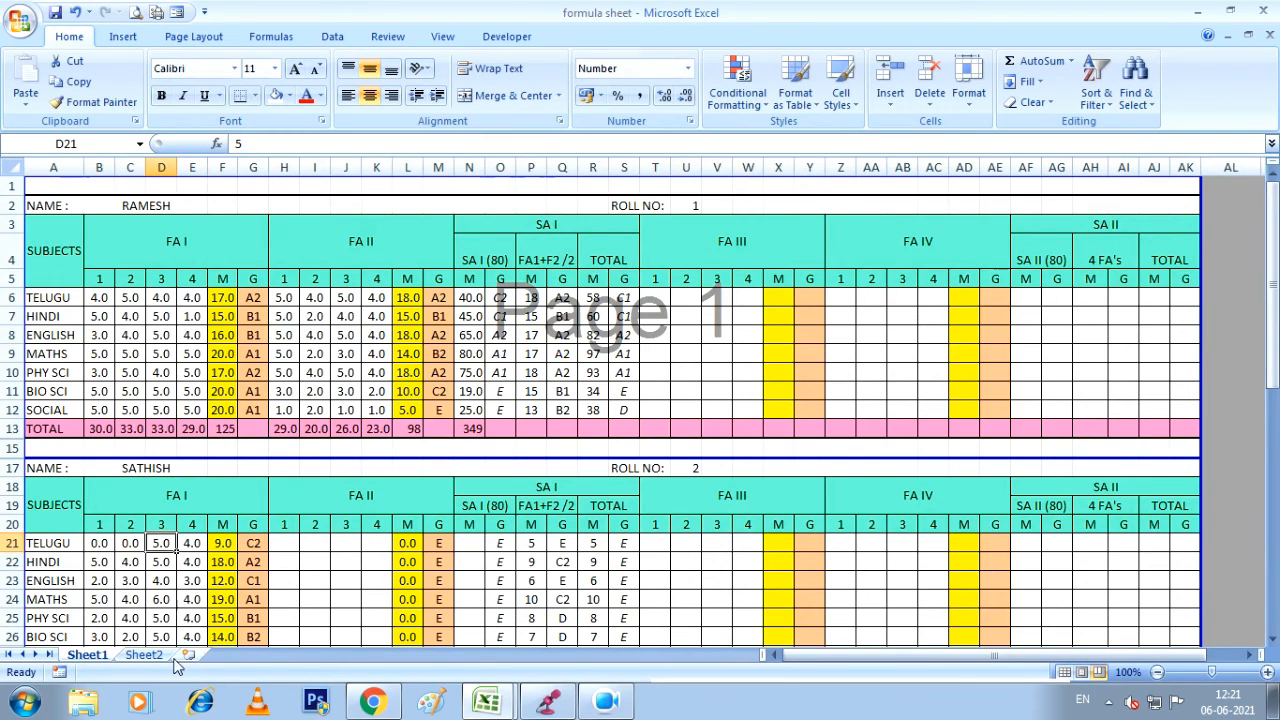
click(143, 654)
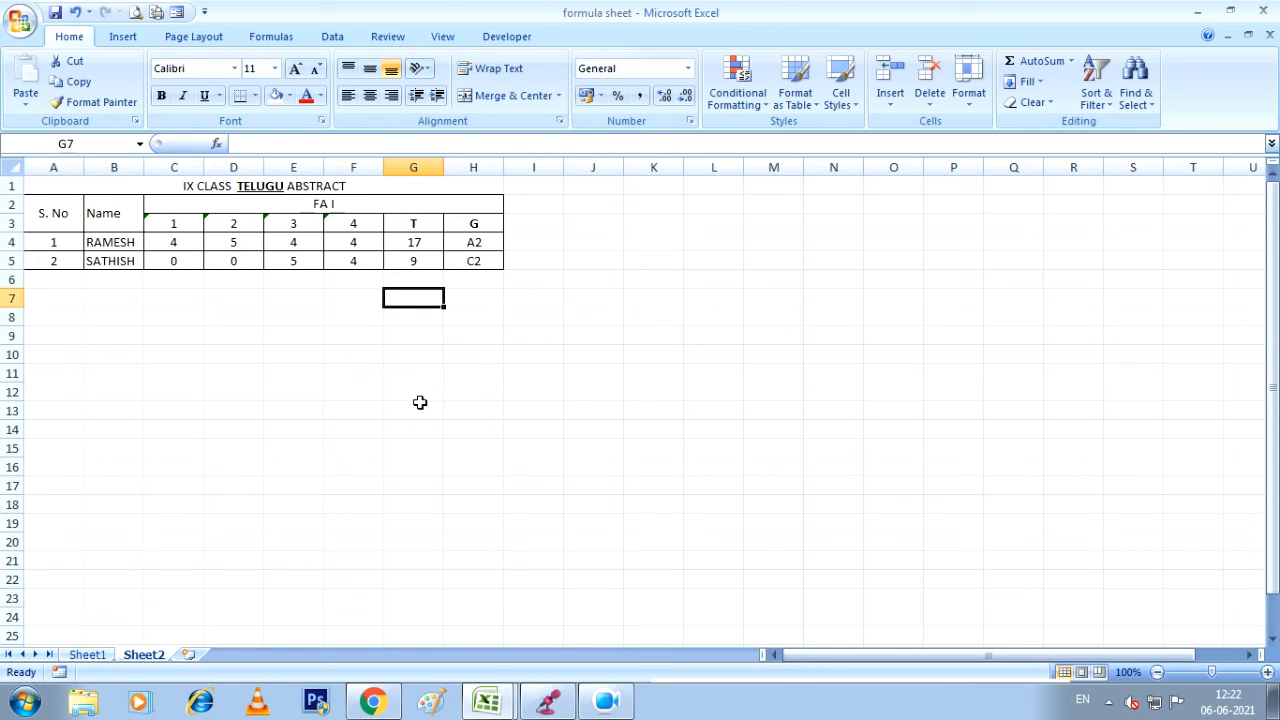
Switch to the FINAL SHEET IX A2_2_3 workbook and examine the individual students' marks tables on Sheet1.
key(alt+Tab)
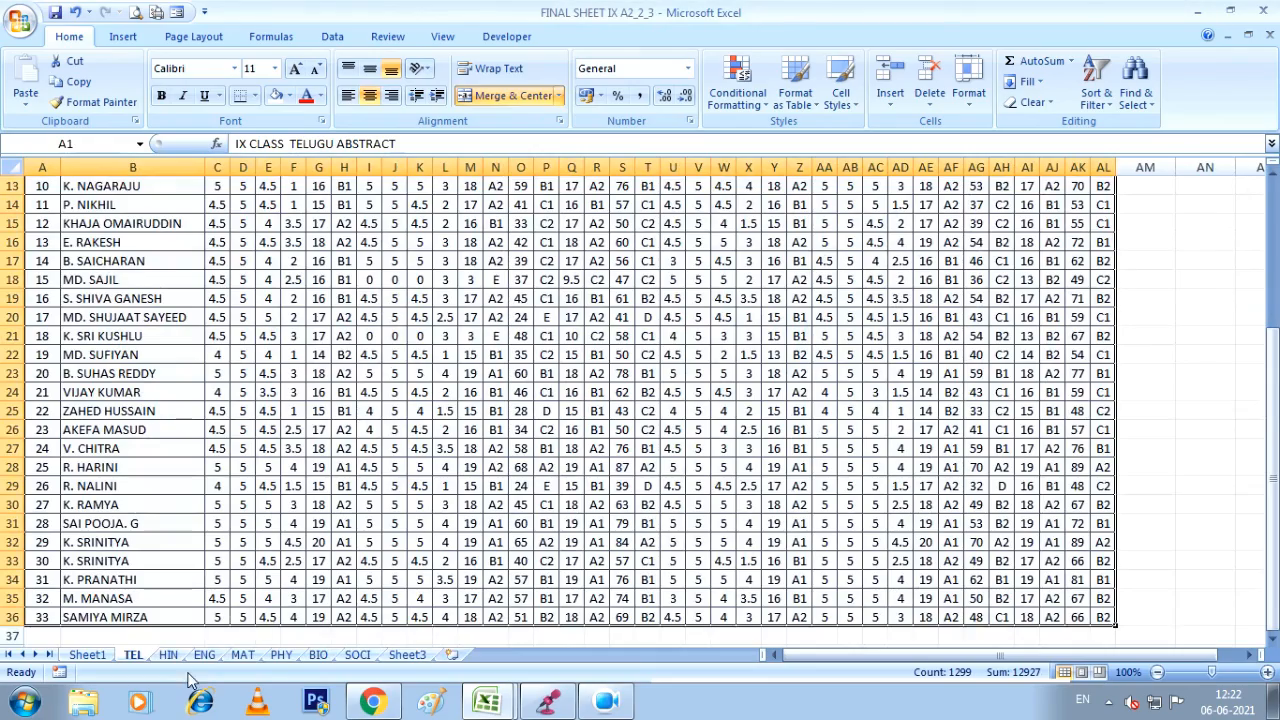
click(168, 654)
click(87, 654)
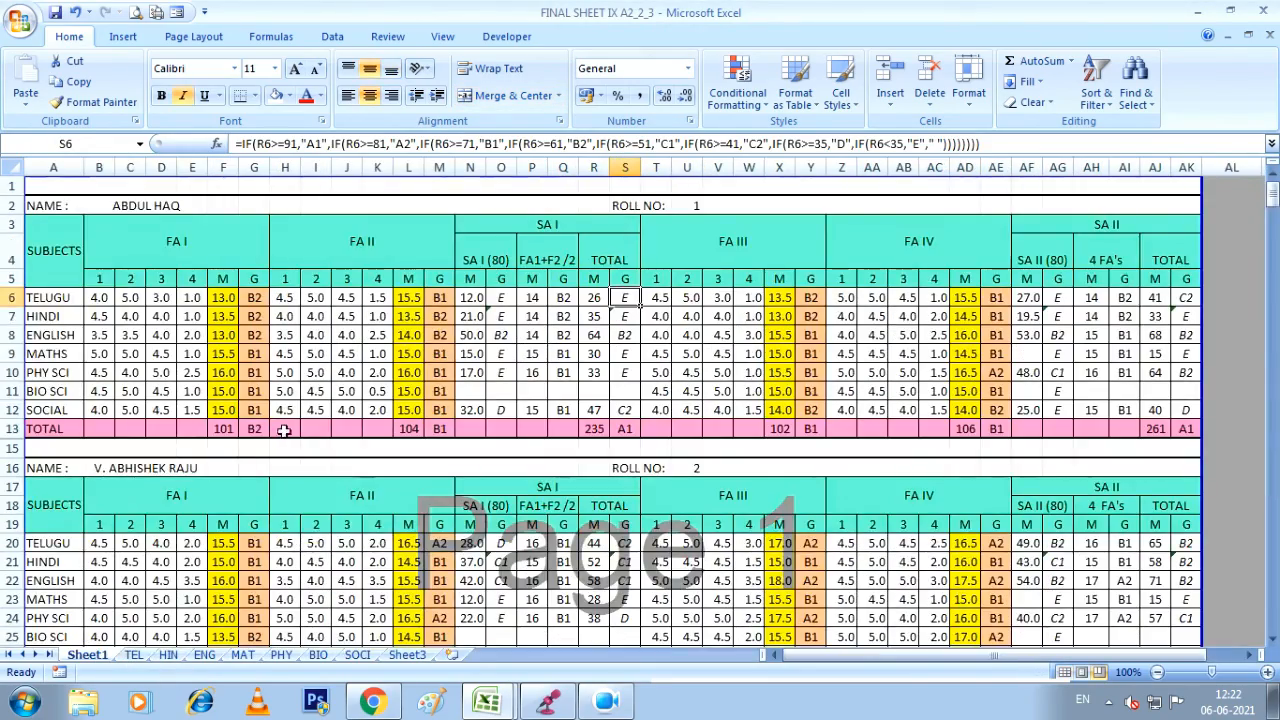
scroll(284, 430, down, 20)
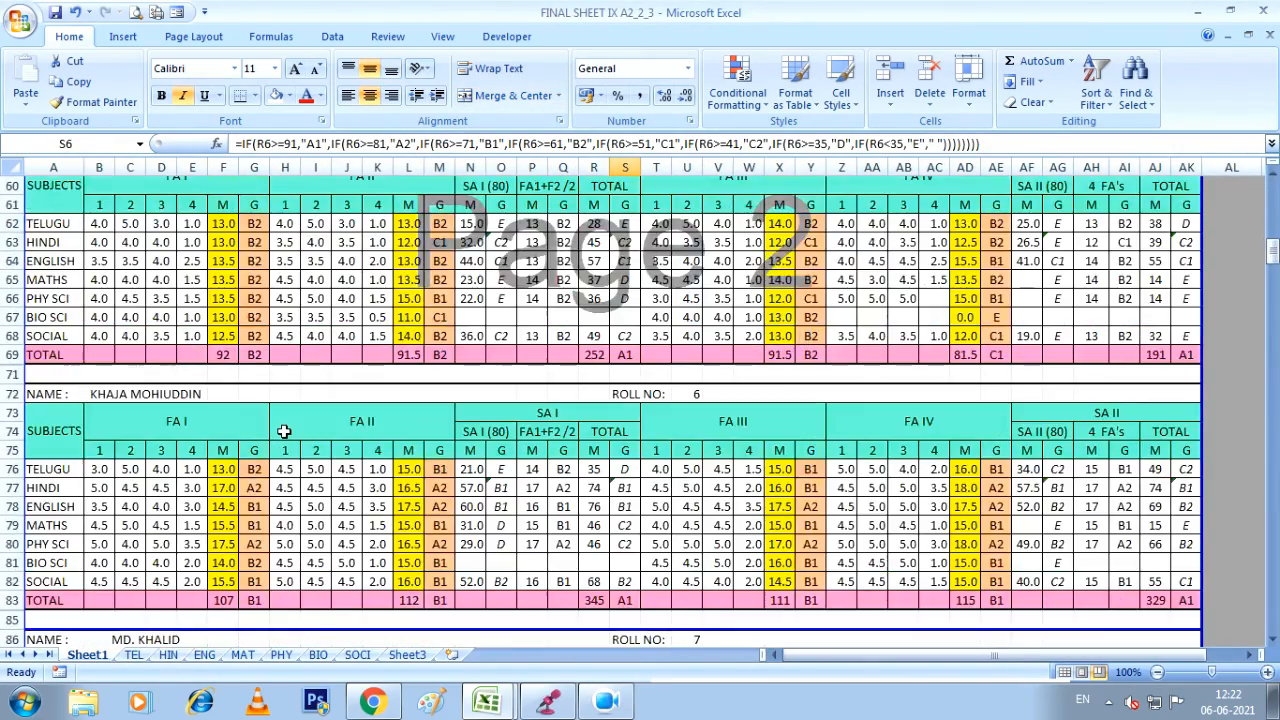
scroll(284, 431, down, 5)
scroll(284, 431, down, 4)
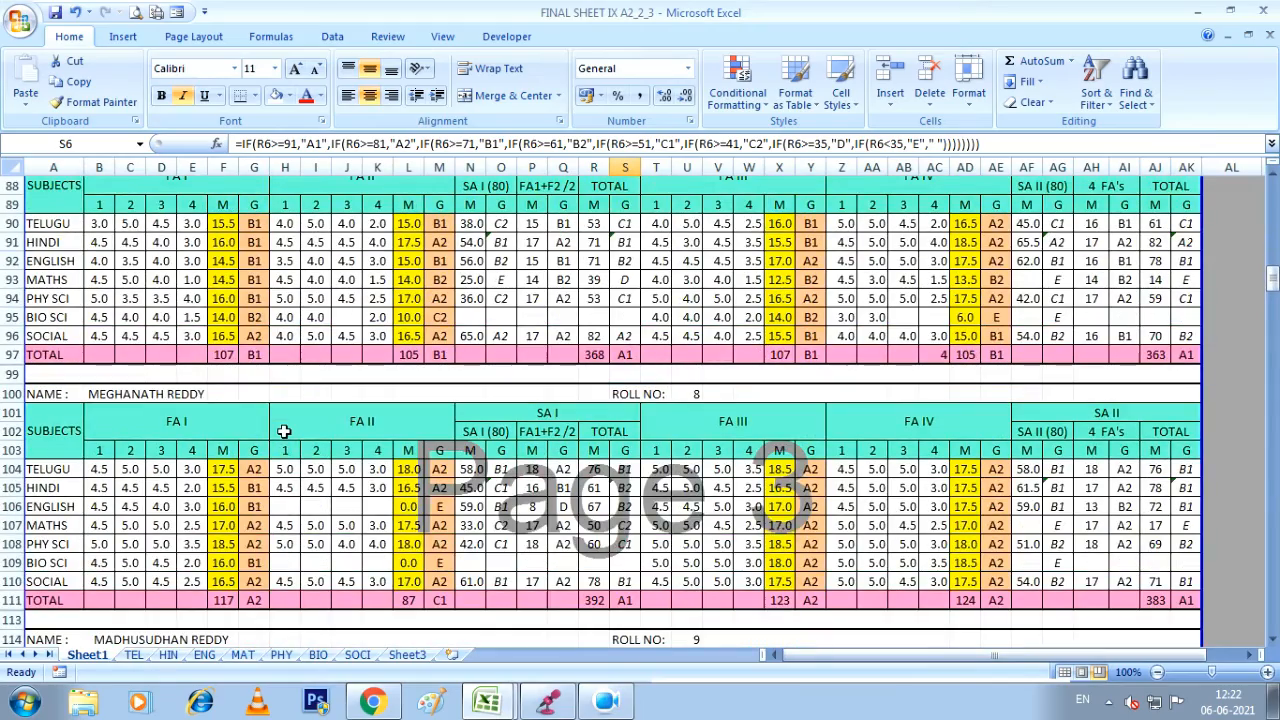
scroll(284, 431, down, 2)
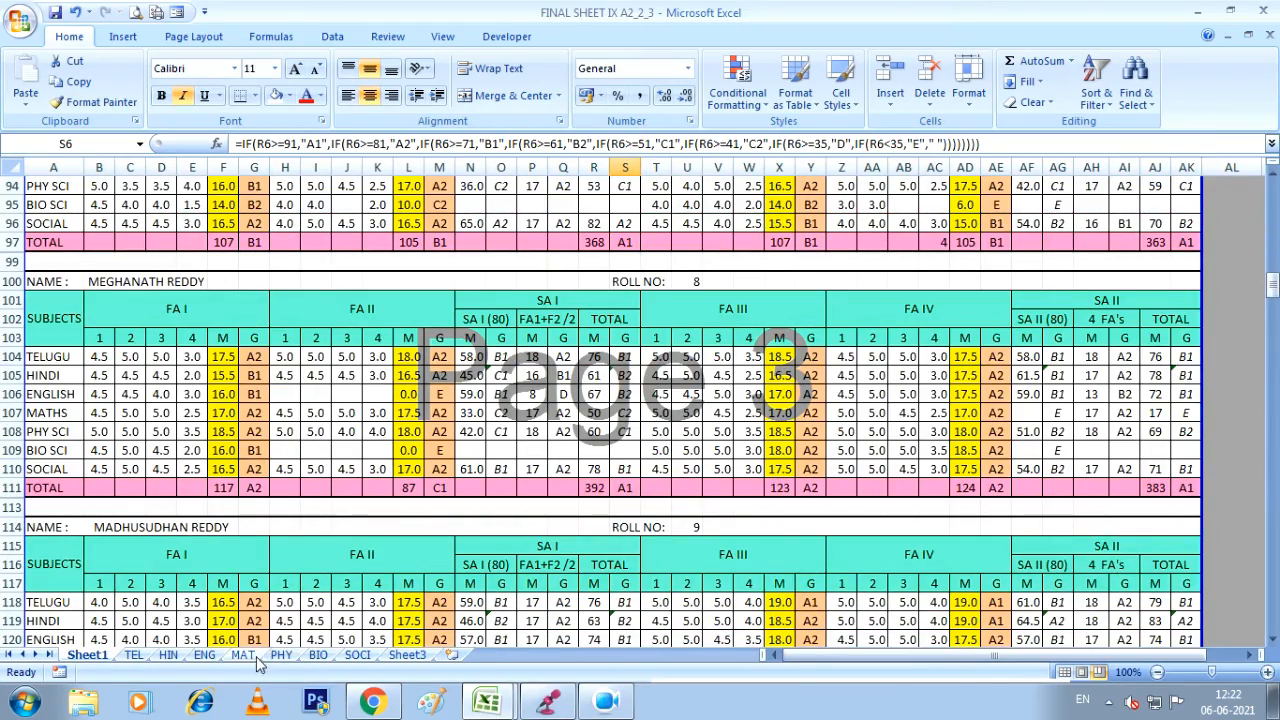
Examine the linked subject abstracts on the ENG, HIN, TEL, MAT and PHY sheets.
click(203, 655)
click(166, 655)
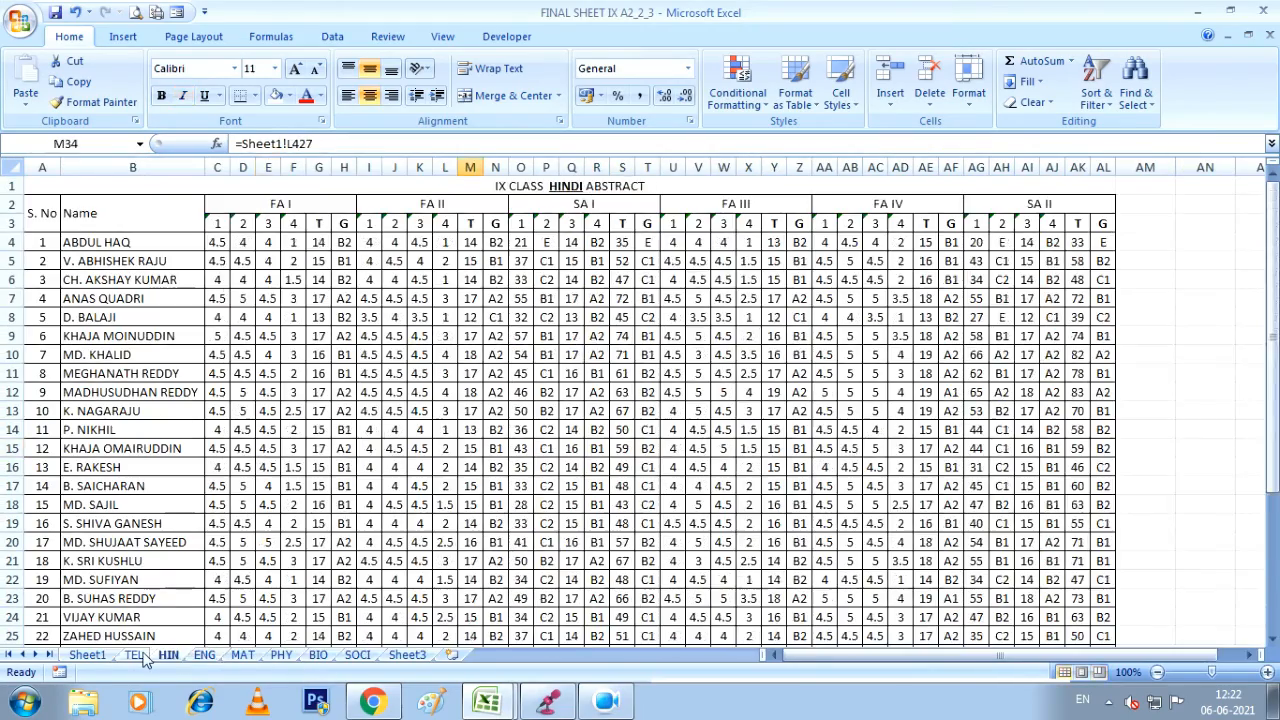
click(135, 655)
click(242, 655)
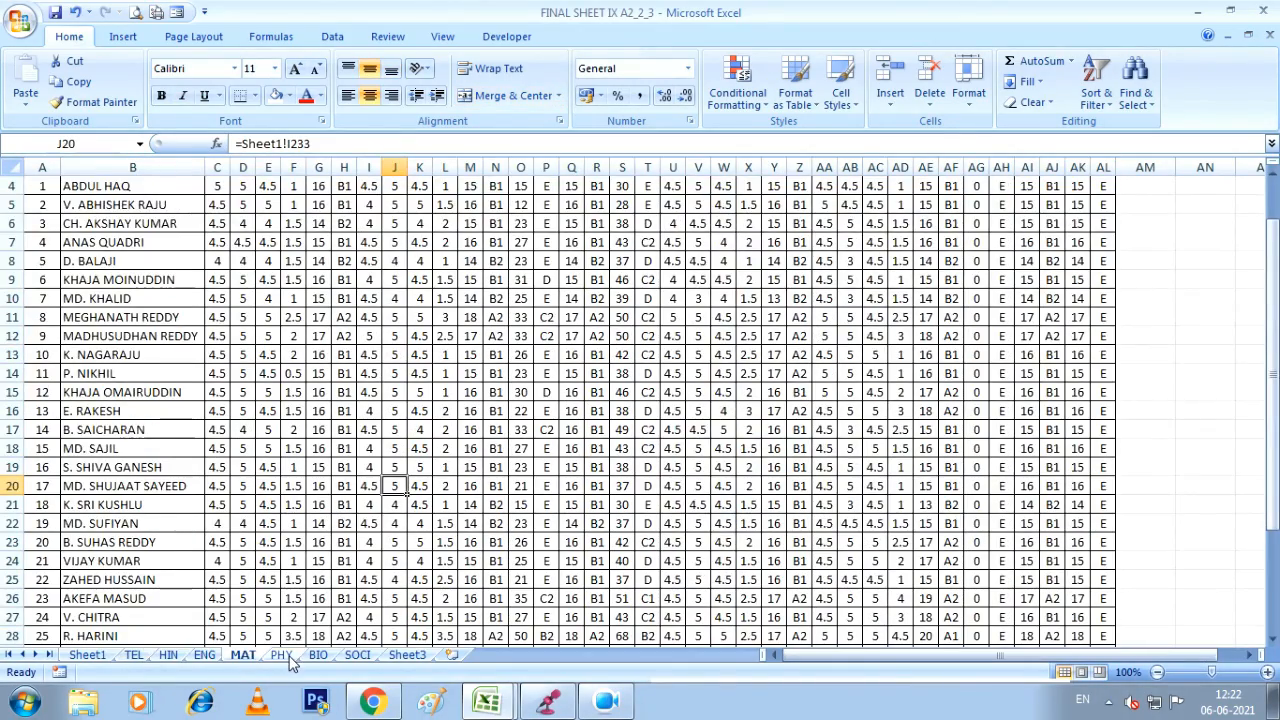
click(281, 655)
scroll(380, 485, down, 5)
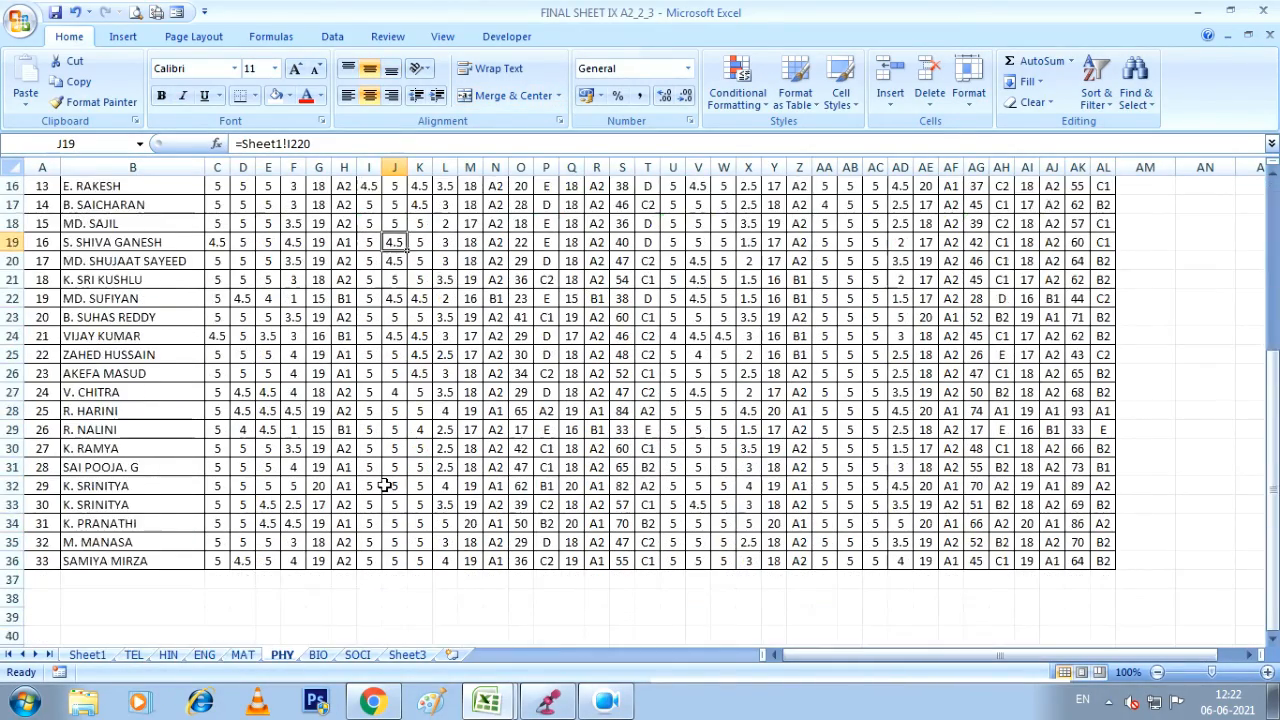
scroll(390, 572, up, 5)
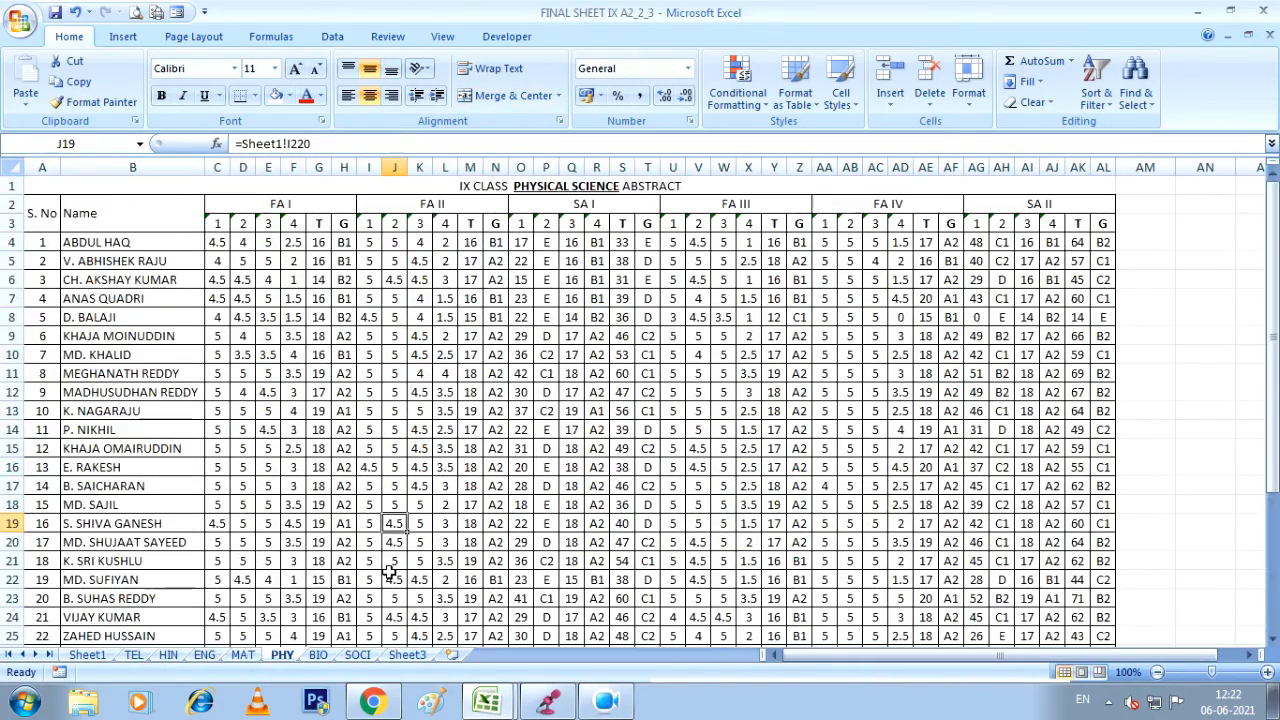
Preview the print layout of the student-wise report on Sheet1, examine the marks tables up close, and close the preview.
click(87, 655)
scroll(260, 340, up, 20)
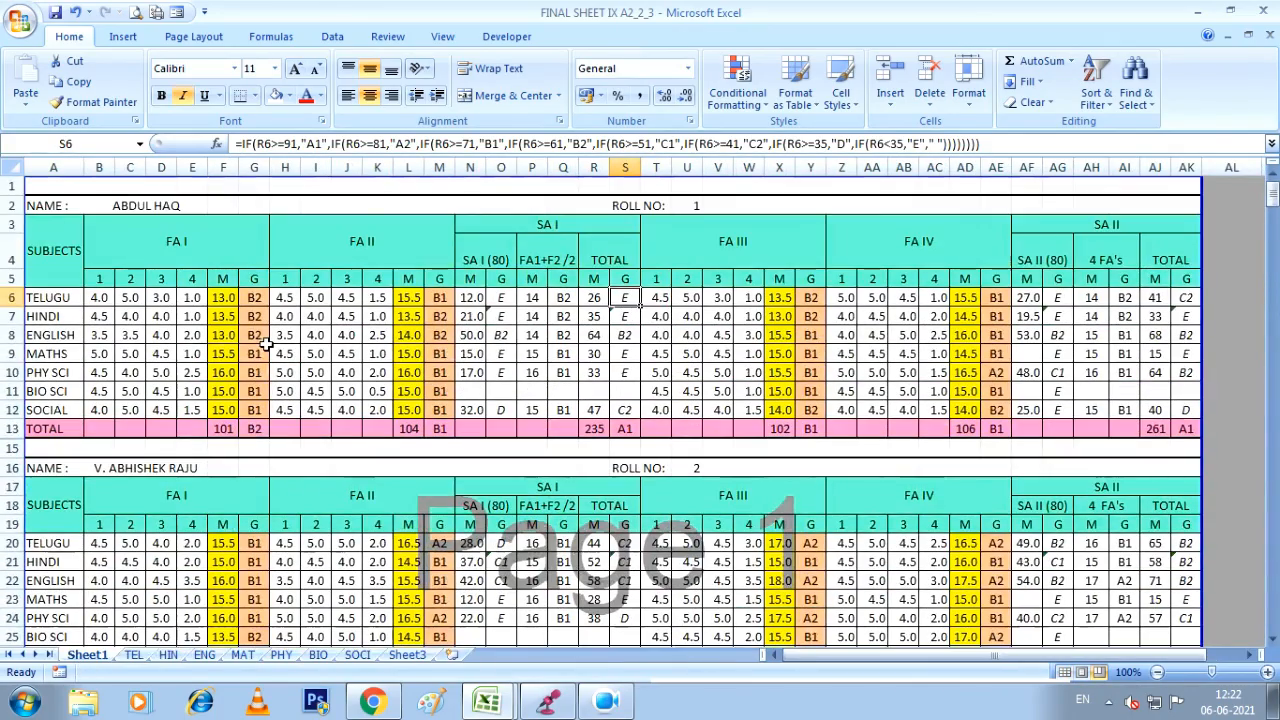
click(135, 12)
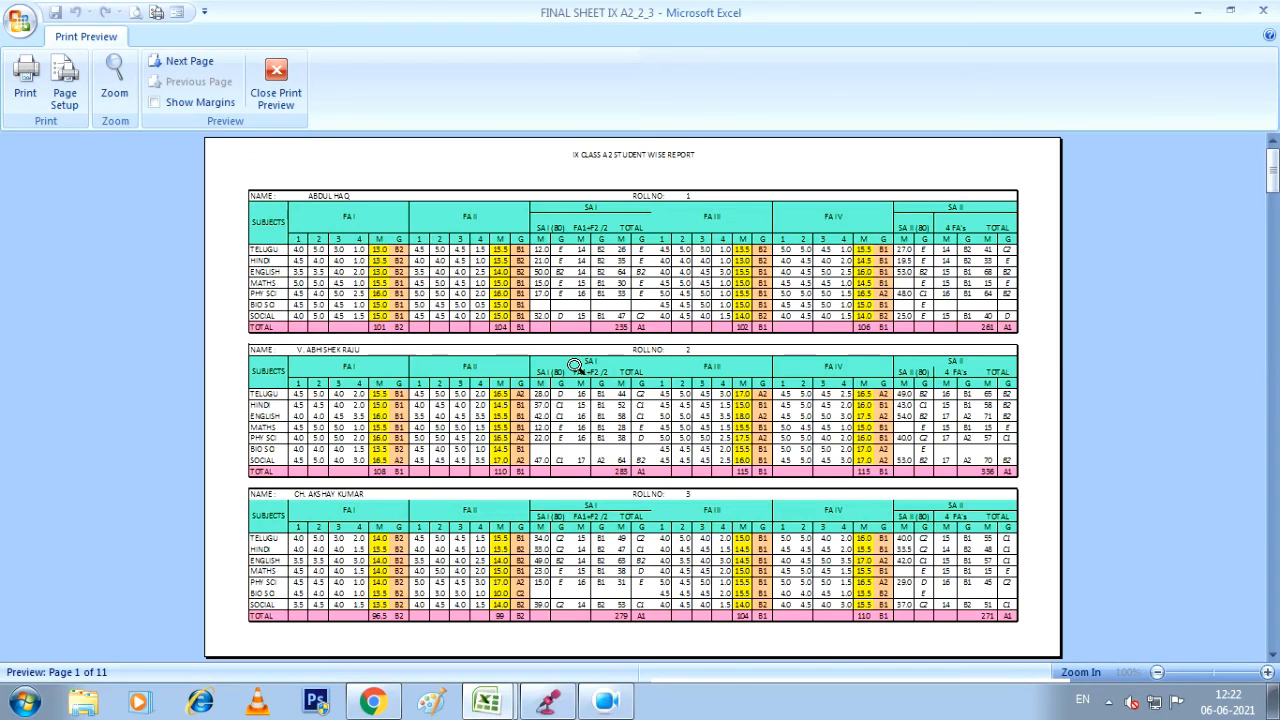
click(598, 337)
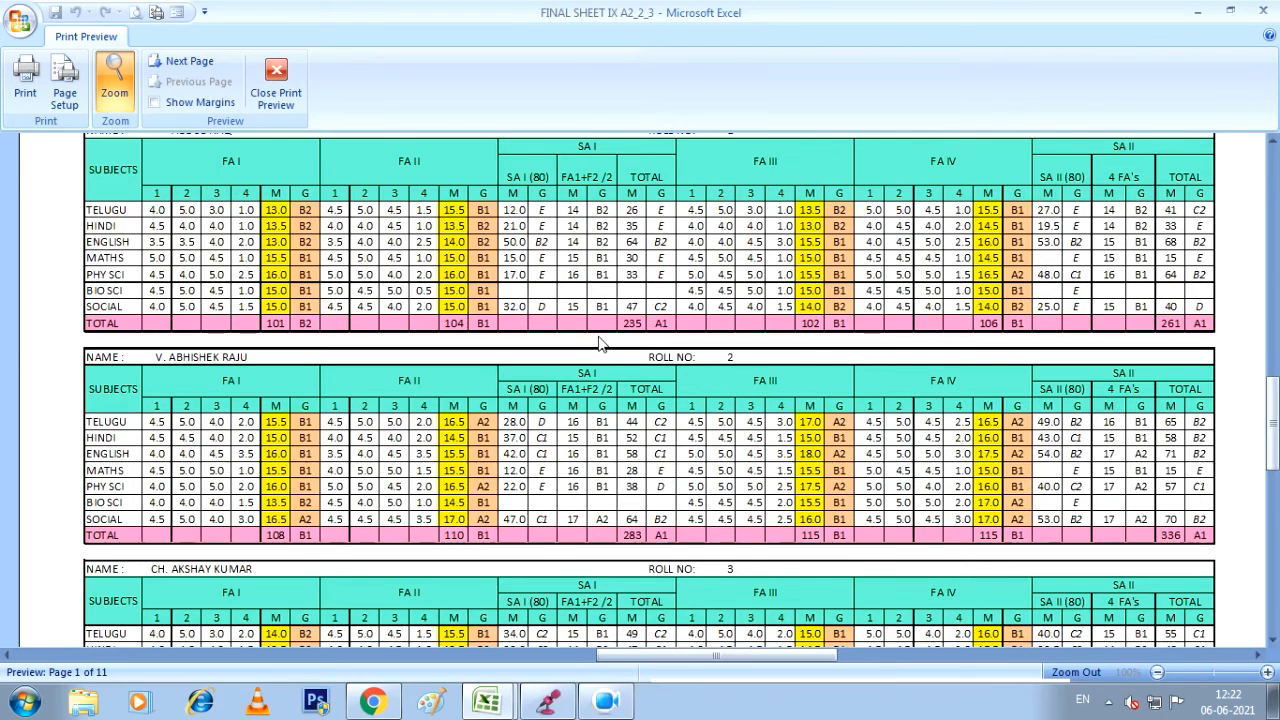
click(598, 336)
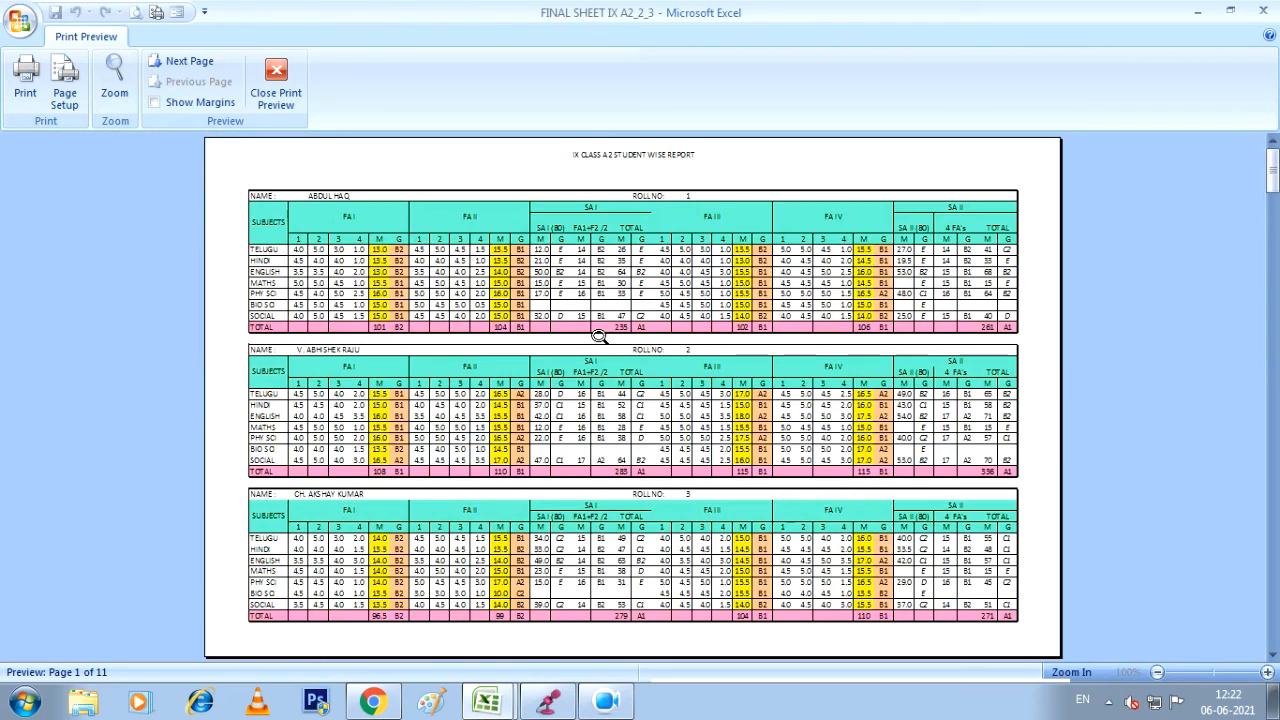
click(276, 93)
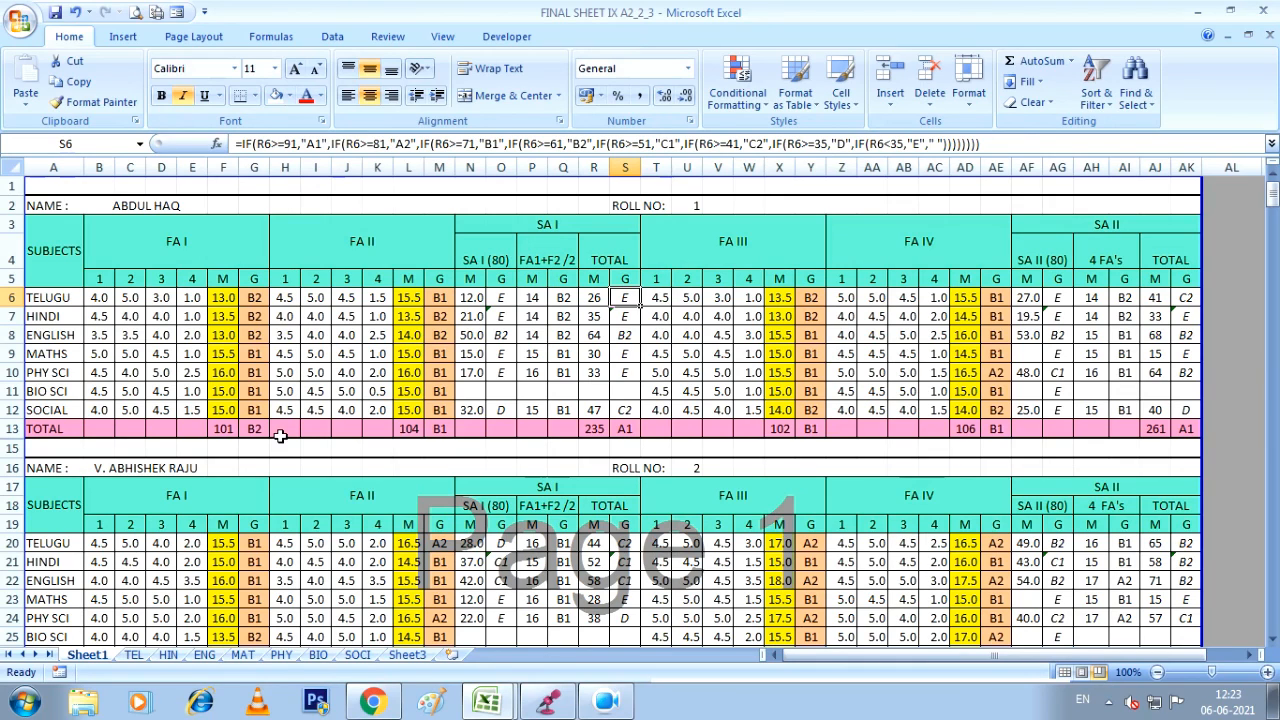
click(611, 688)
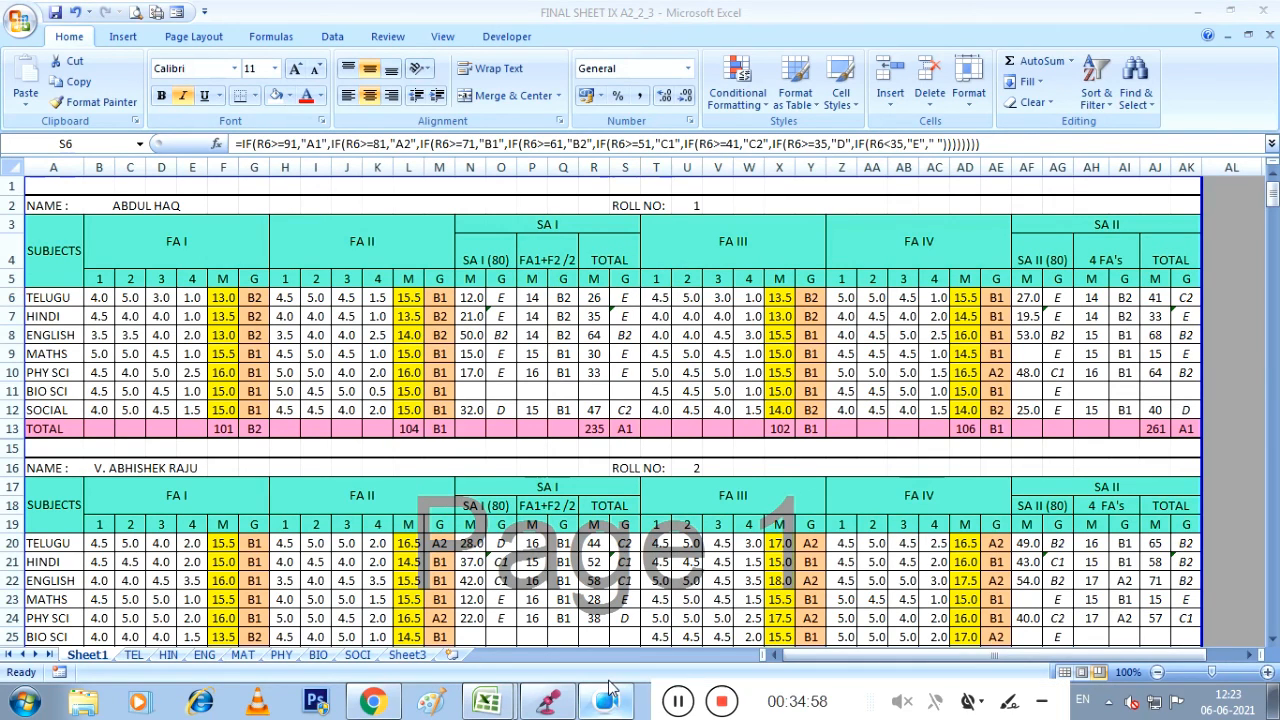